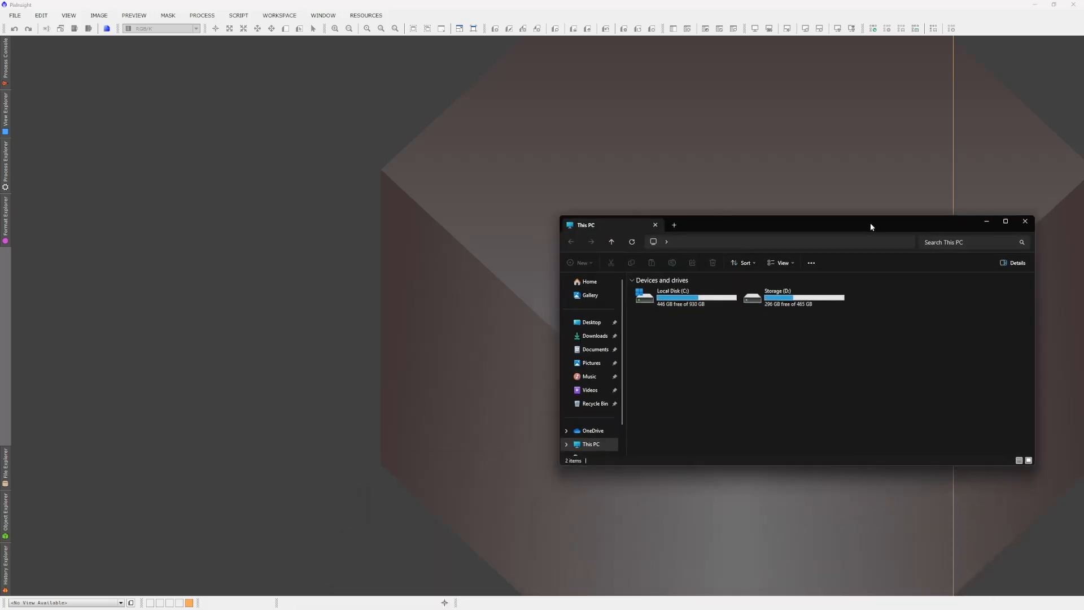
Step: Browse drive D: to the SeeStar S50 folder, inspect the files in M33 - Triangulum Galaxy, and close the file browser
drag(869, 222, 891, 313)
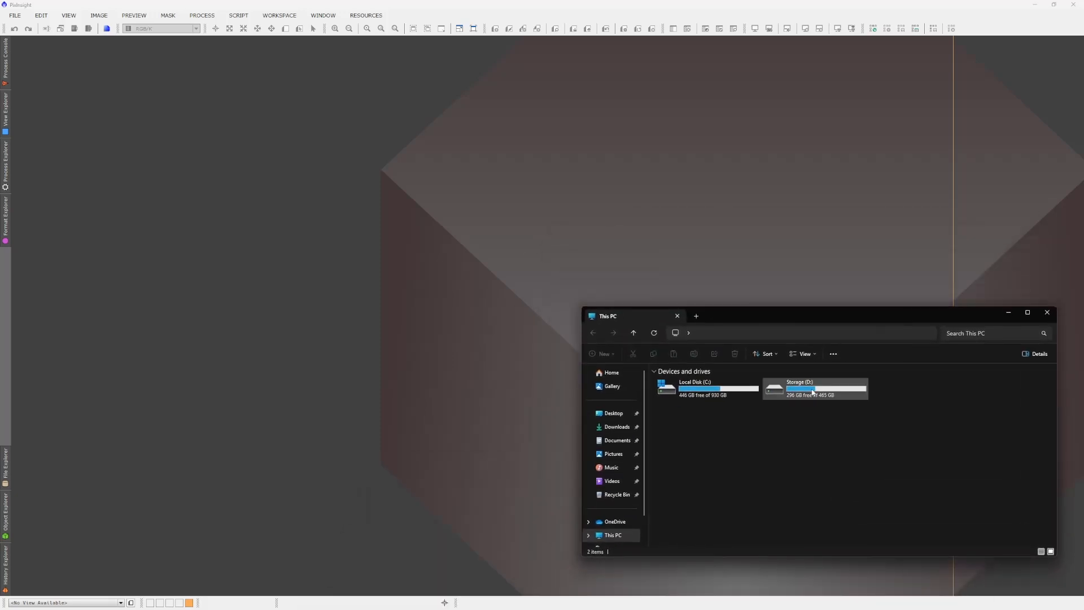
double_click(721, 429)
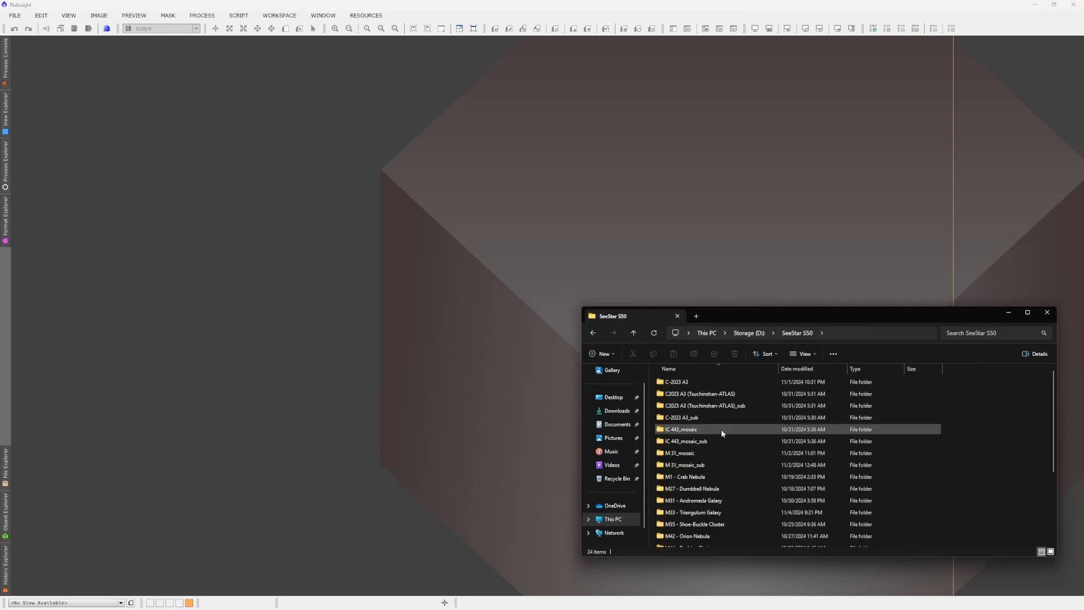
double_click(714, 512)
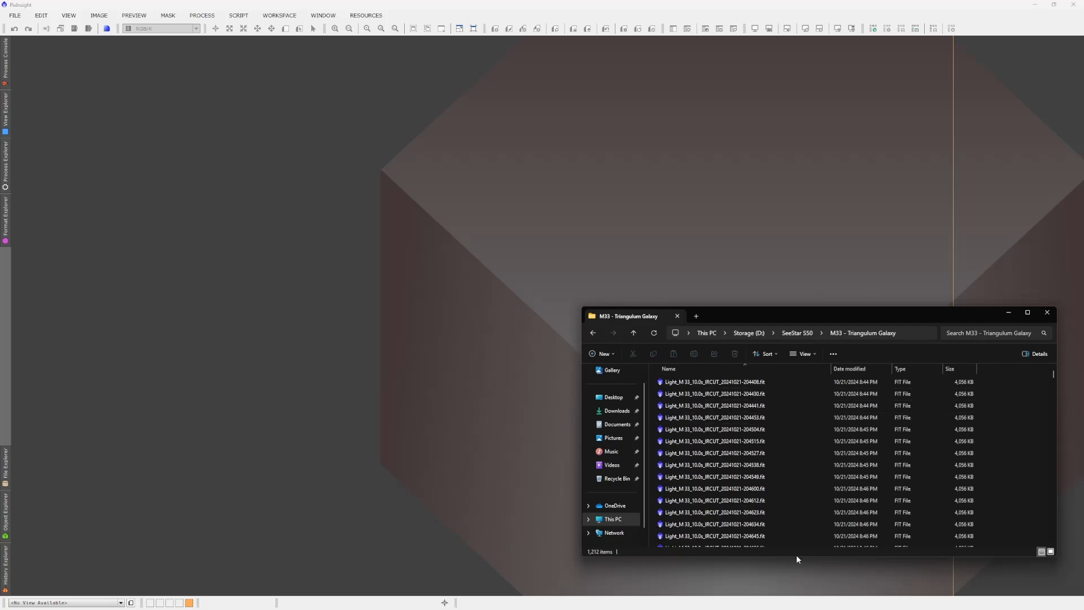
drag(957, 314, 941, 273)
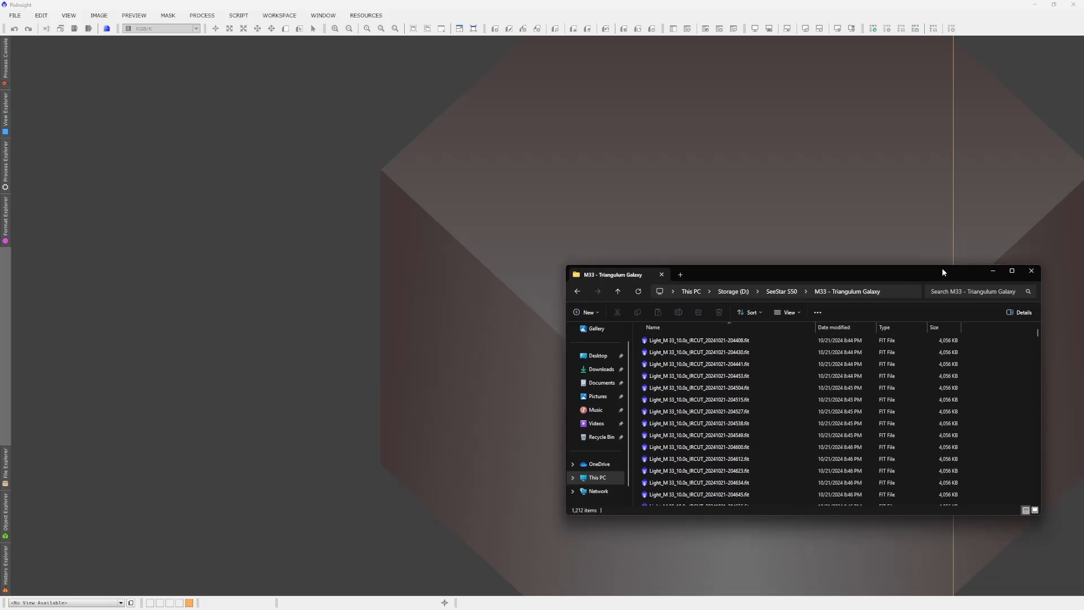
click(1033, 271)
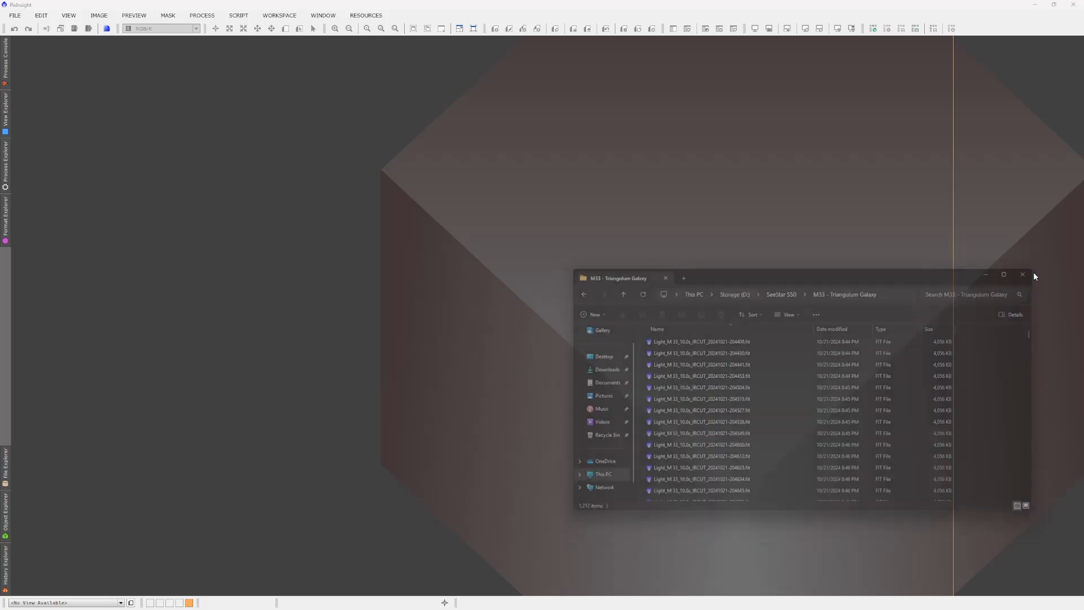
Step: Launch the WeightedBatchPreprocessing script and place its window near the middle of the workspace
click(239, 15)
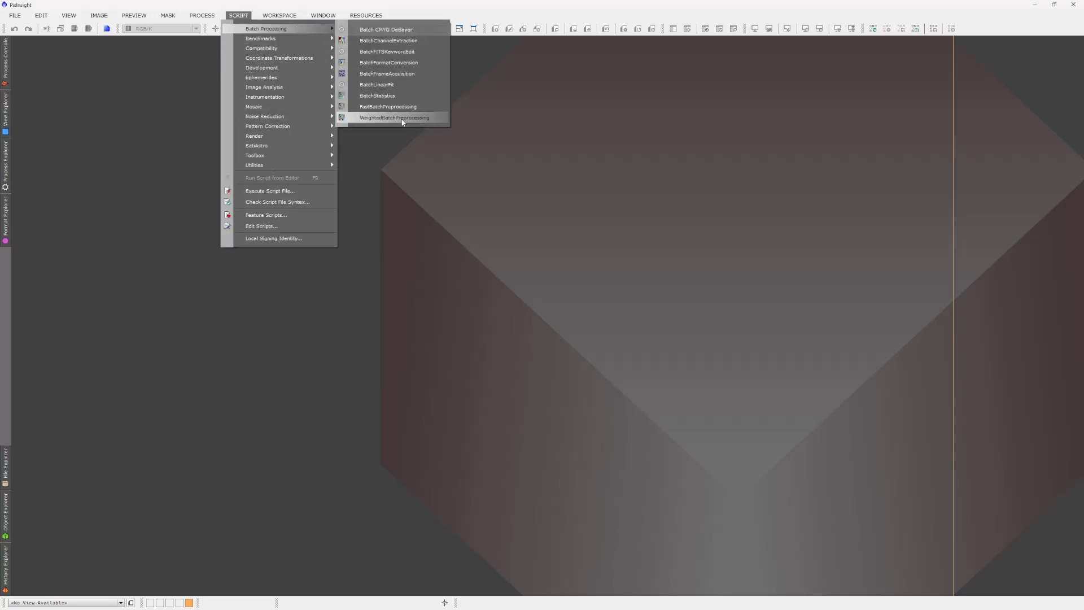
click(401, 122)
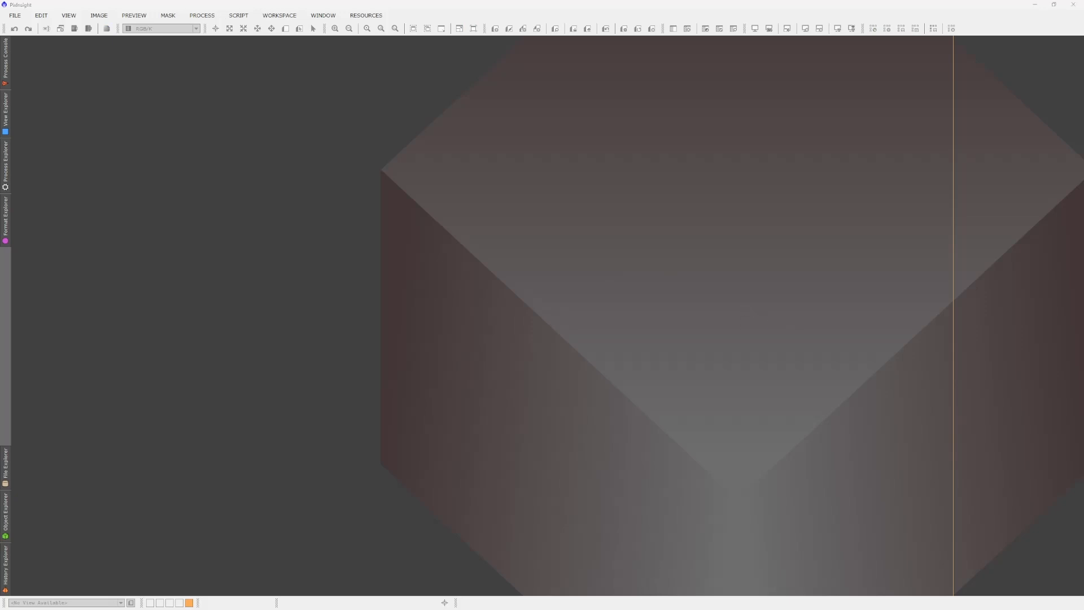
drag(807, 449, 635, 96)
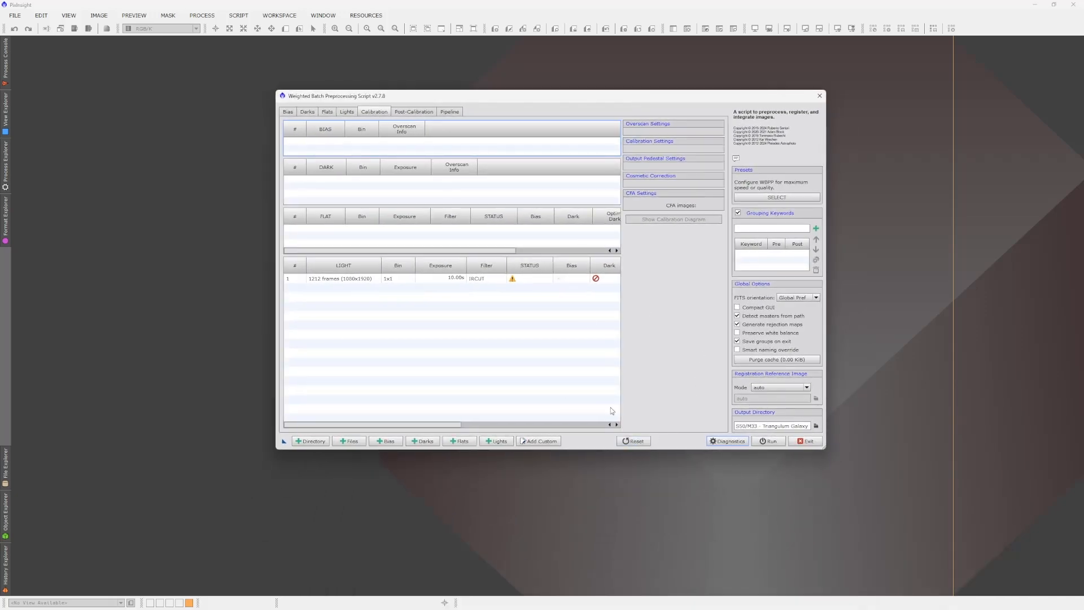
Step: Reset the preprocessing script, clearing its previously loaded frames and output directory
click(639, 441)
click(524, 308)
click(534, 327)
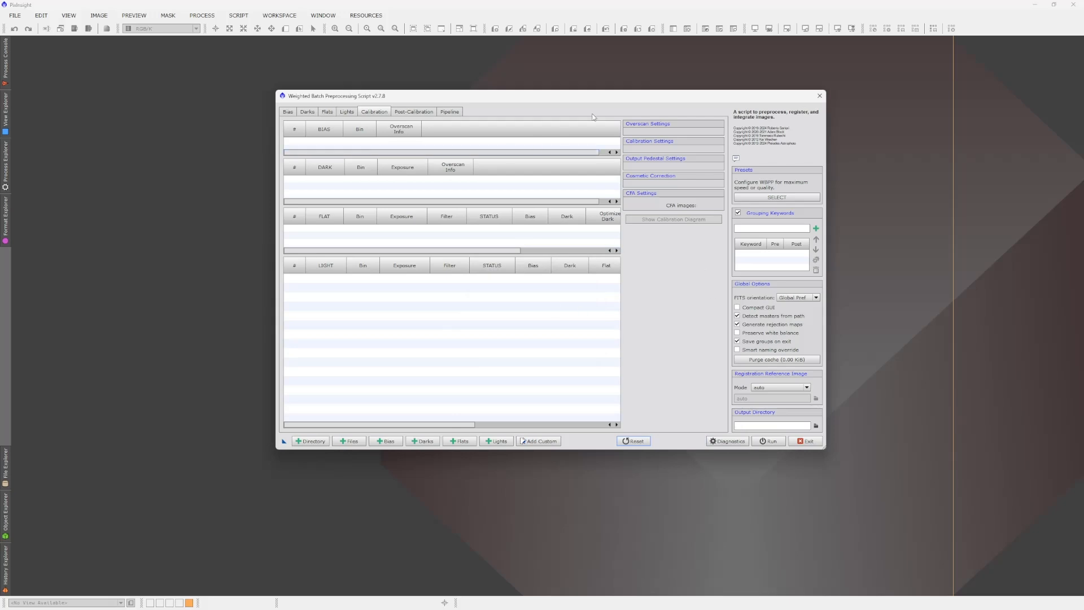
Step: Add all FIT files from the M33 - Triangulum Galaxy folder as light frames and set the calibration exposure tolerance to 10
click(349, 113)
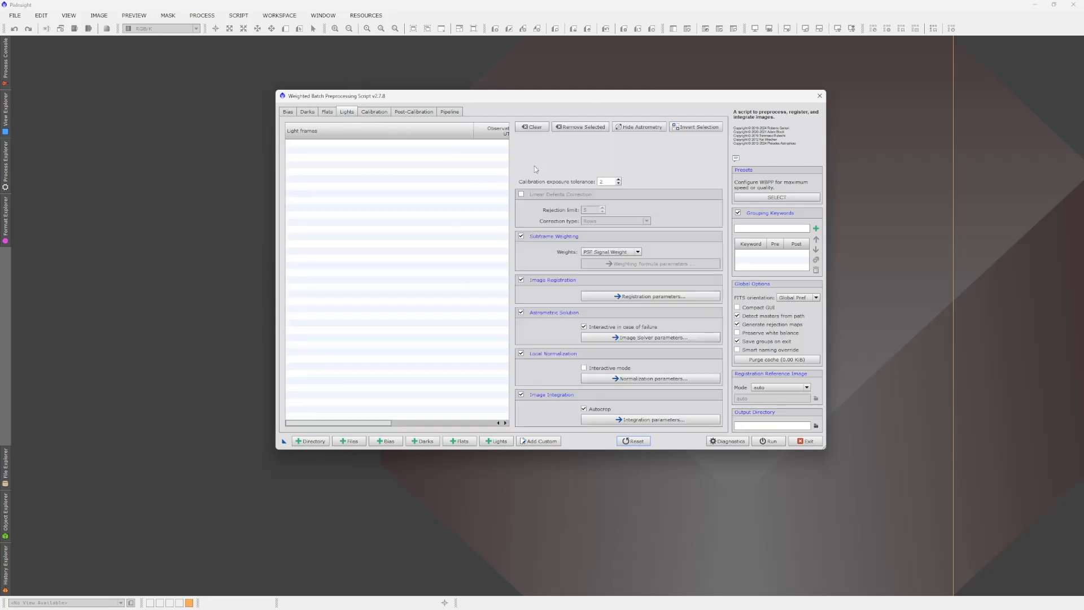
drag(555, 97, 552, 102)
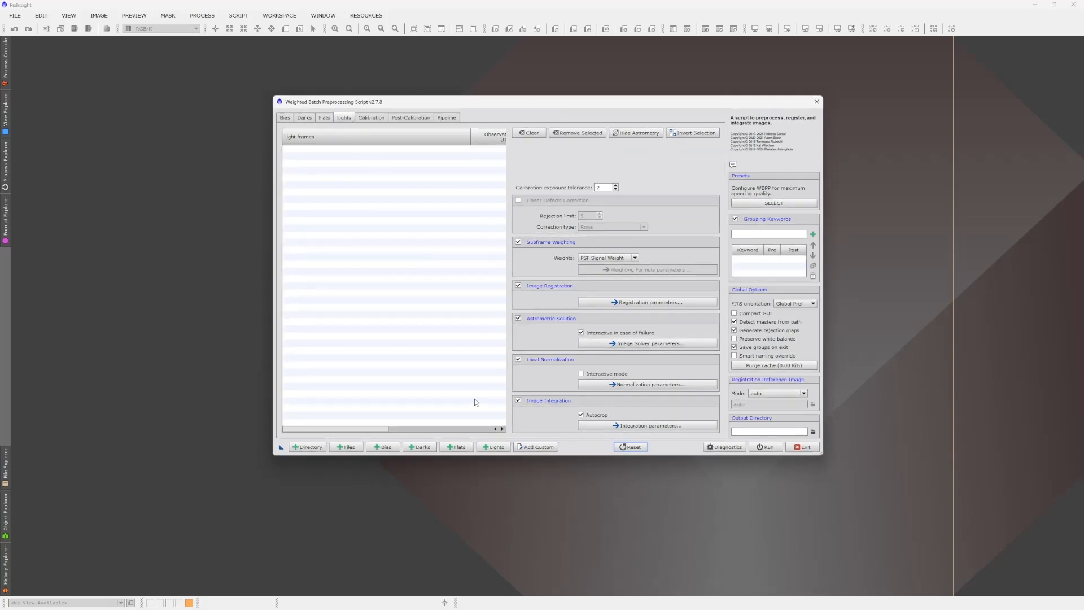
click(496, 446)
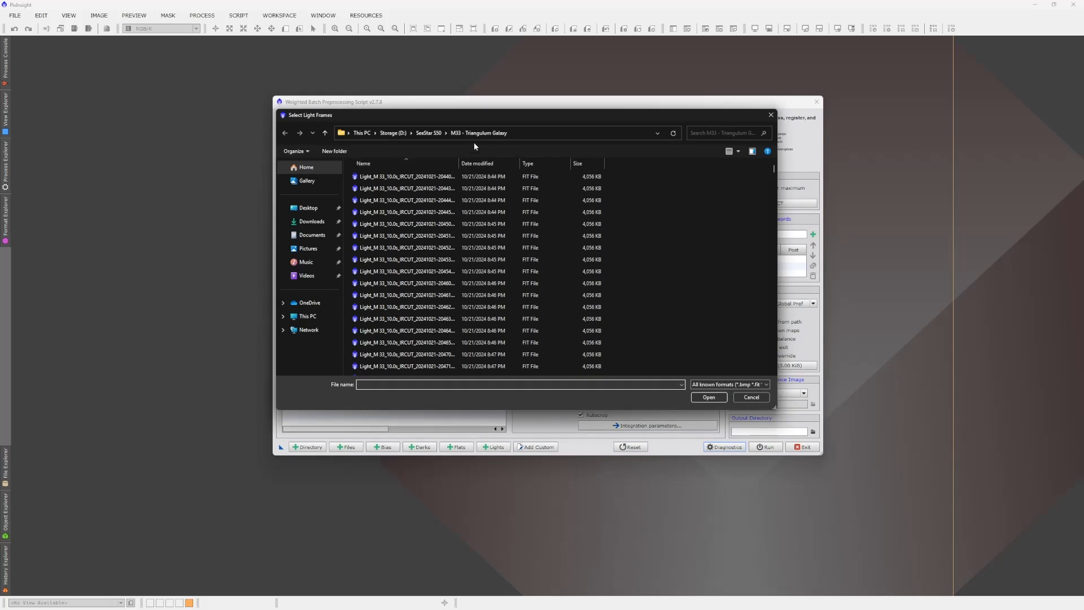
click(428, 133)
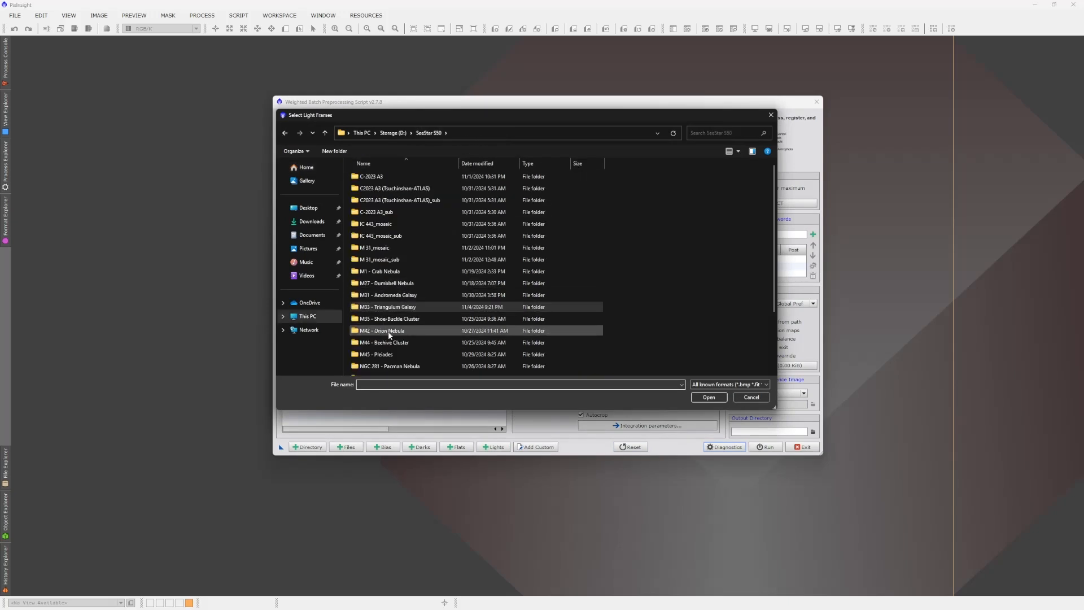
double_click(413, 312)
click(440, 260)
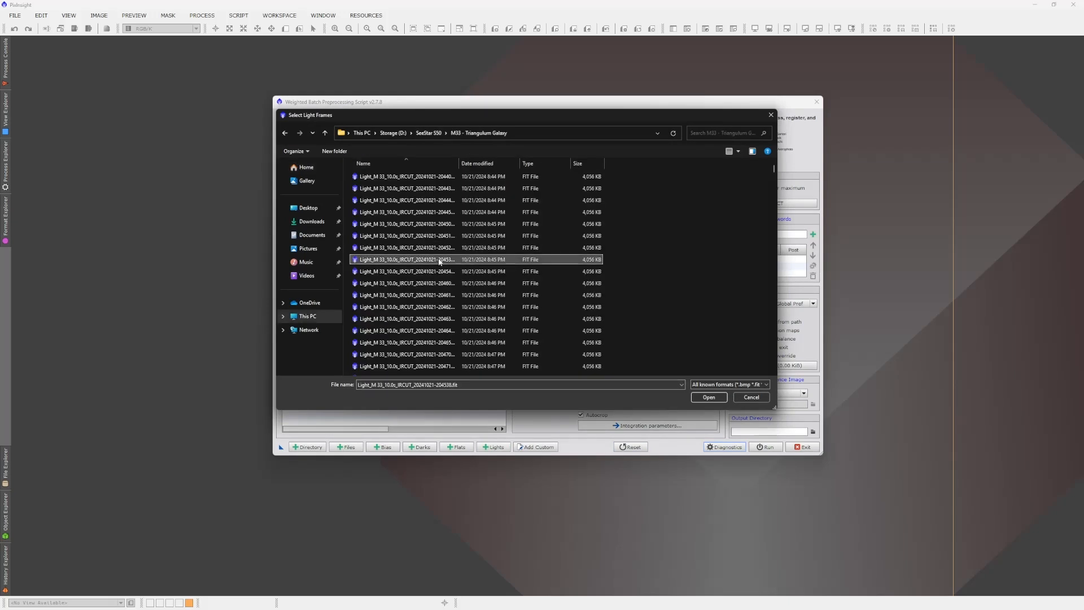
key(ctrl+a)
click(700, 396)
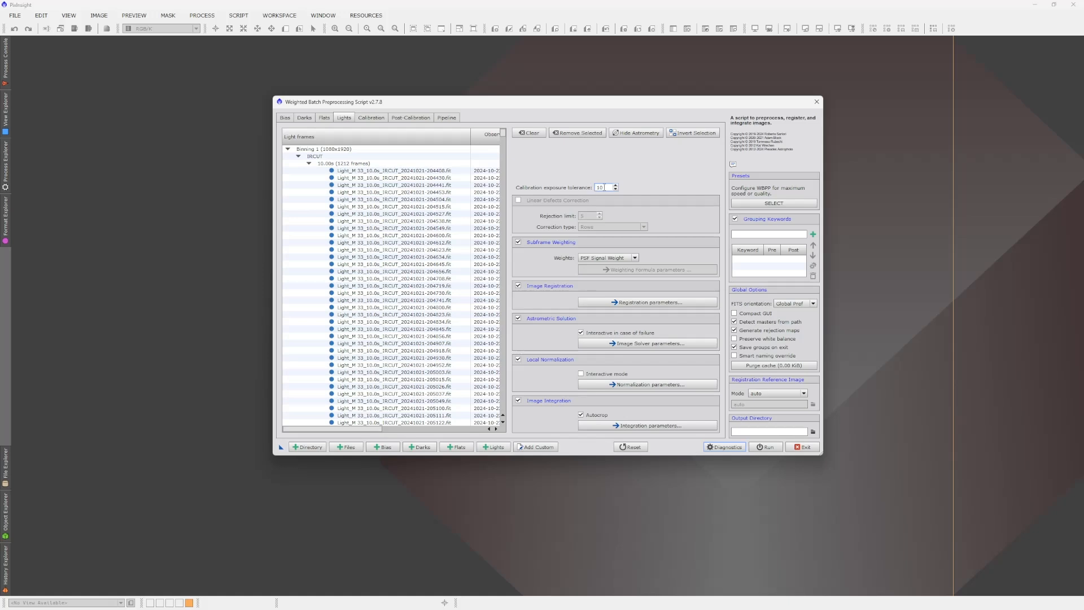
click(341, 163)
Step: Widen the script window to show the astrometry columns and set the image solver's right ascension to 1 h 35 m 26.999 s
click(650, 344)
drag(822, 325, 1025, 323)
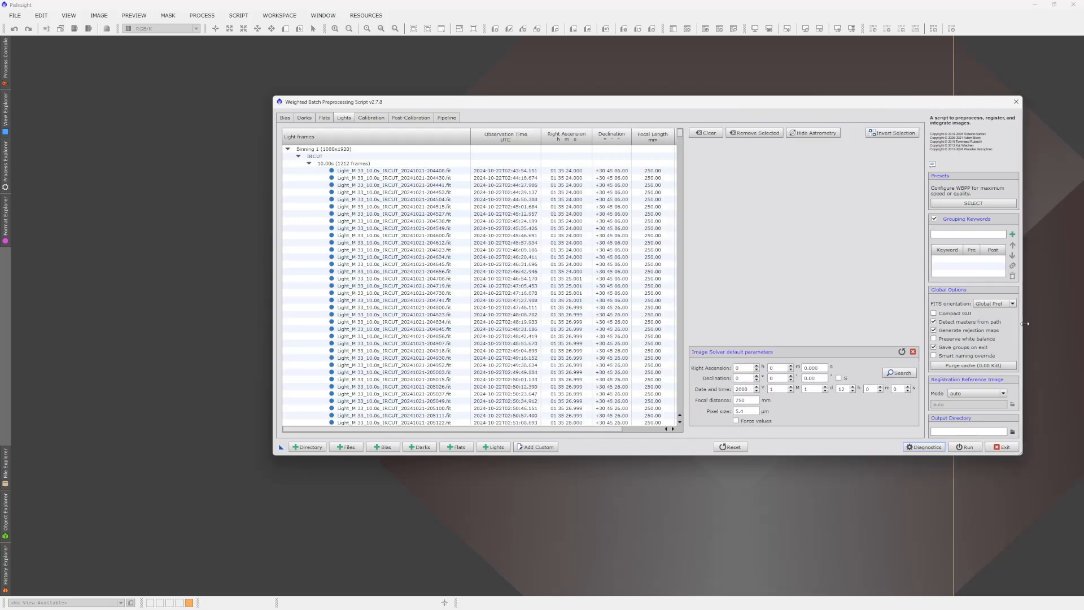
drag(268, 286, 176, 286)
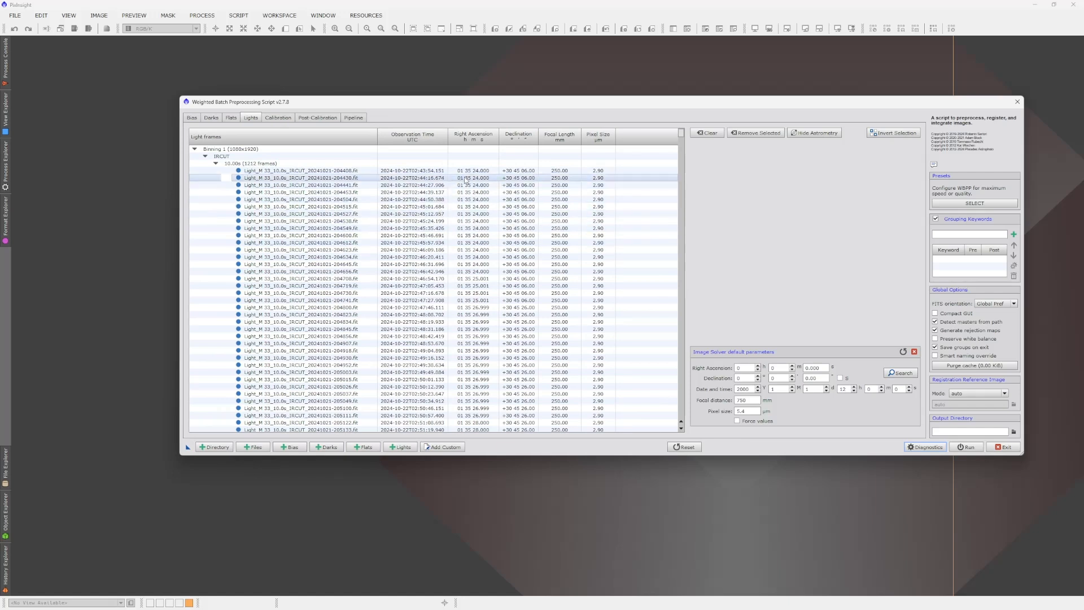
click(737, 367)
text(01)
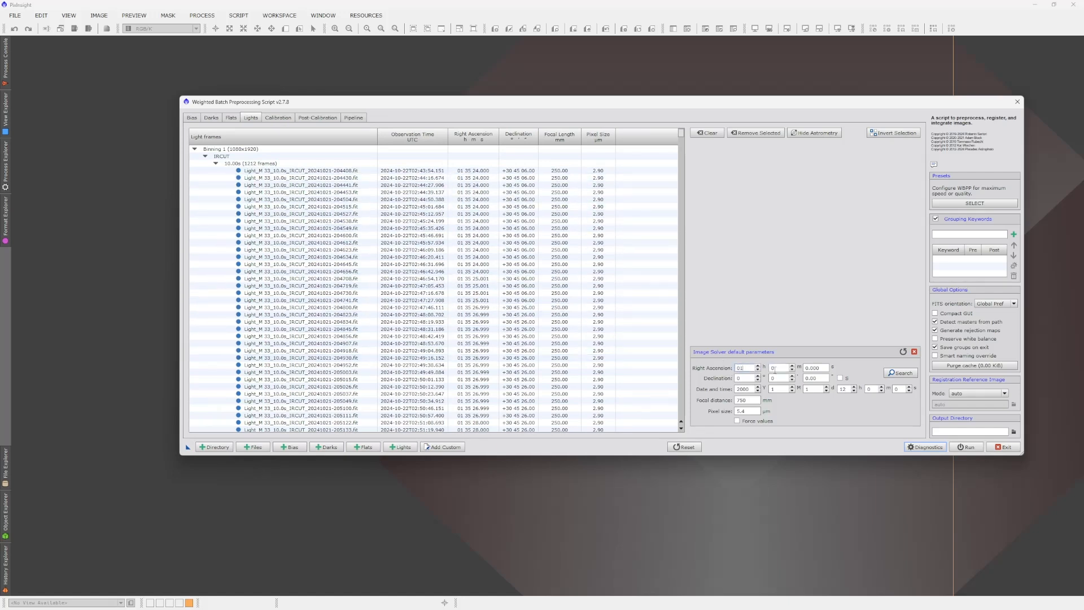
click(781, 368)
text(35)
click(824, 369)
text(26.999)
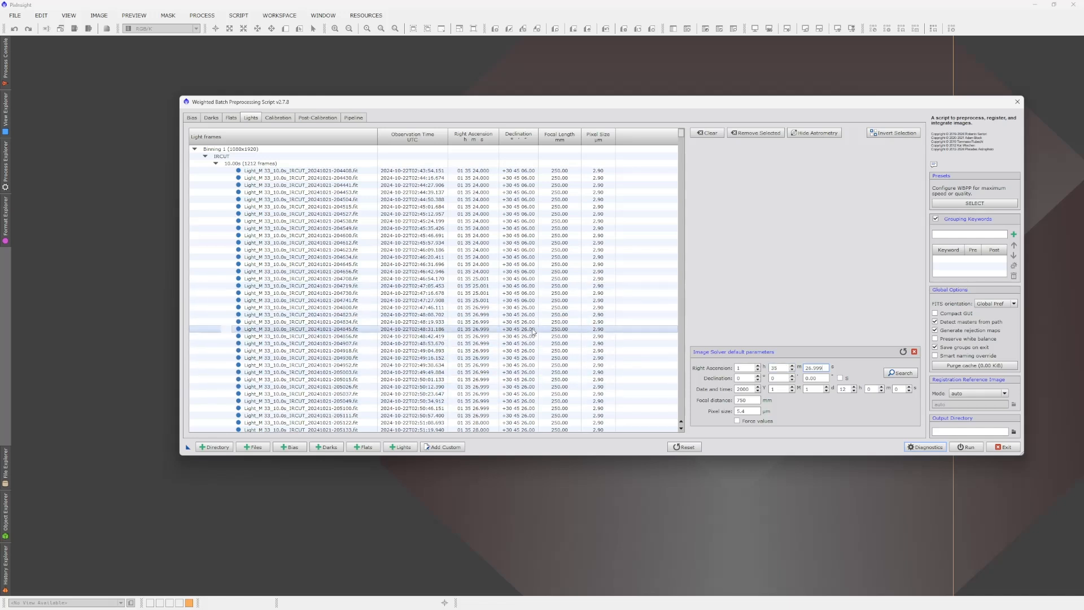
Step: Set the image solver's declination to 30° 45' 26.00"
click(745, 376)
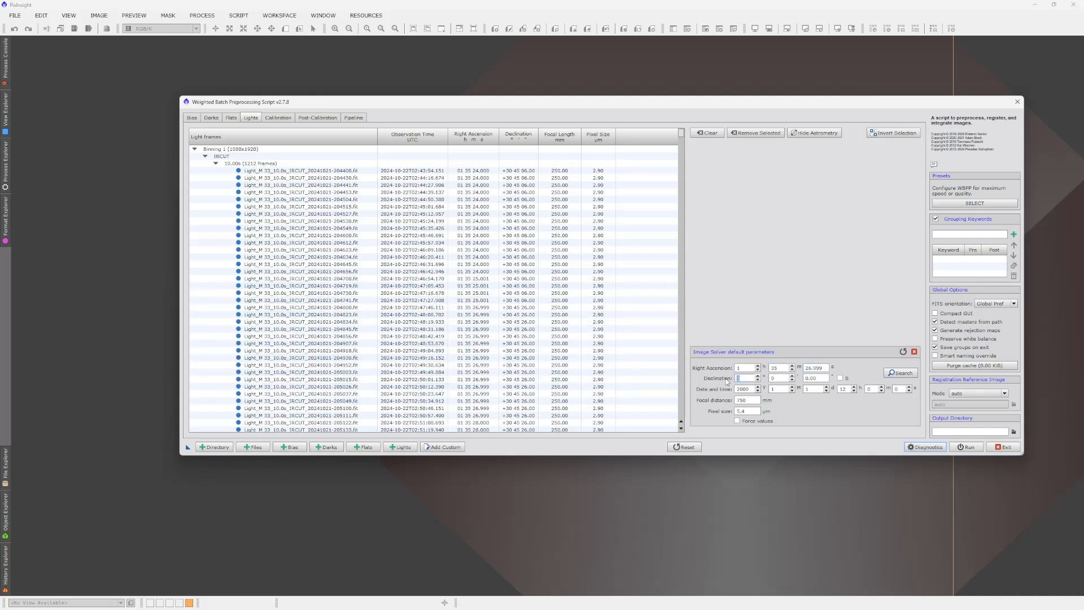
text(30)
key(Tab)
text(45)
click(803, 377)
text(25)
Step: Set the image solver's date to year 2024, month 10, day 22 and the hour to 3, matching the light frames' observation times
double_click(750, 389)
text(2024)
double_click(783, 389)
click(806, 389)
text(22)
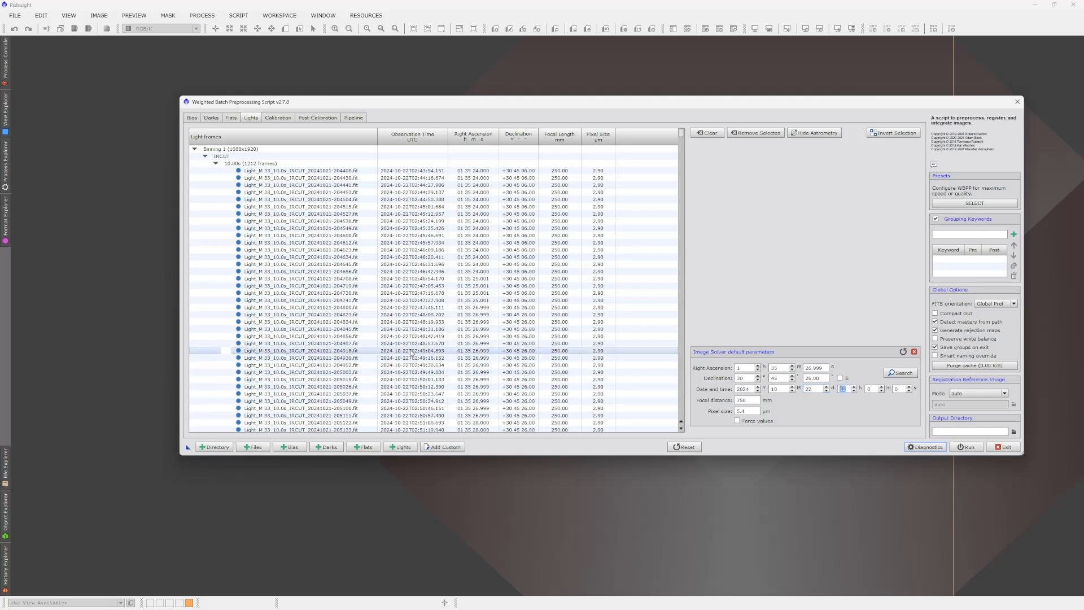
scroll(416, 415, down, 9)
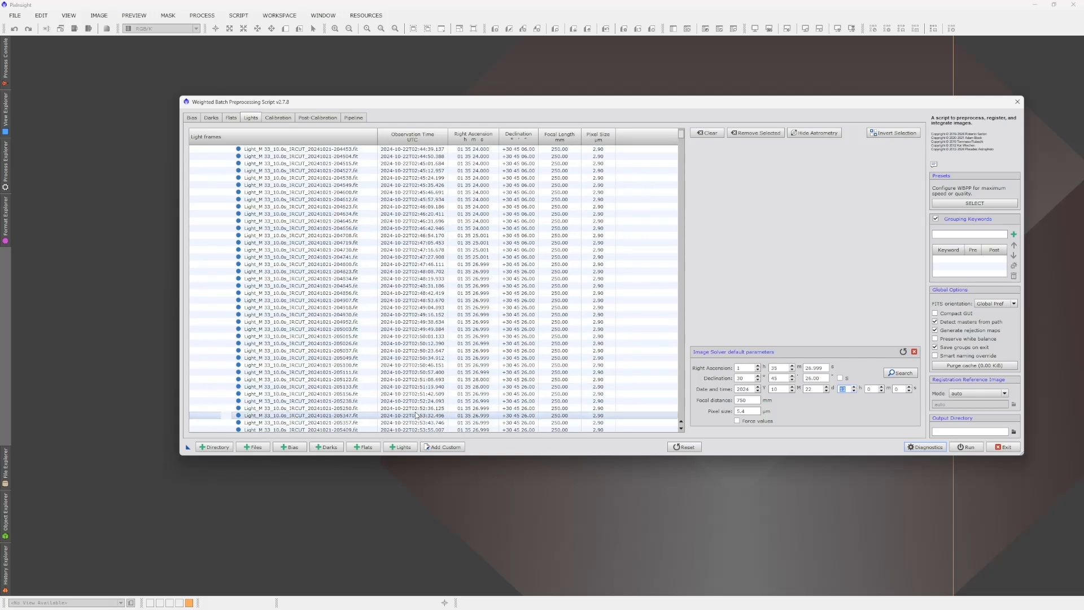
scroll(416, 415, down, 20)
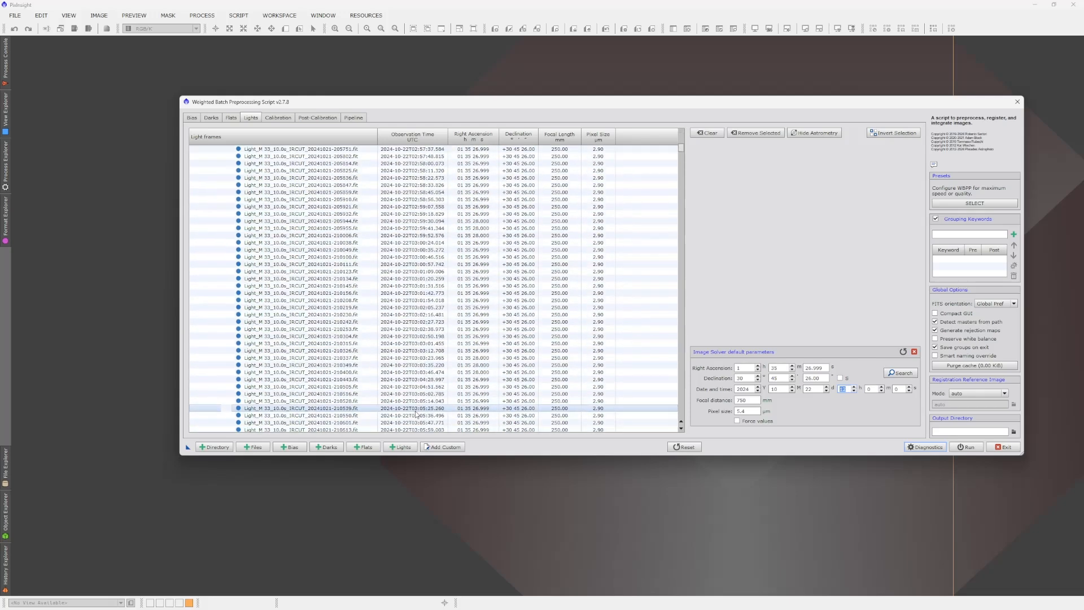
scroll(418, 416, down, 1)
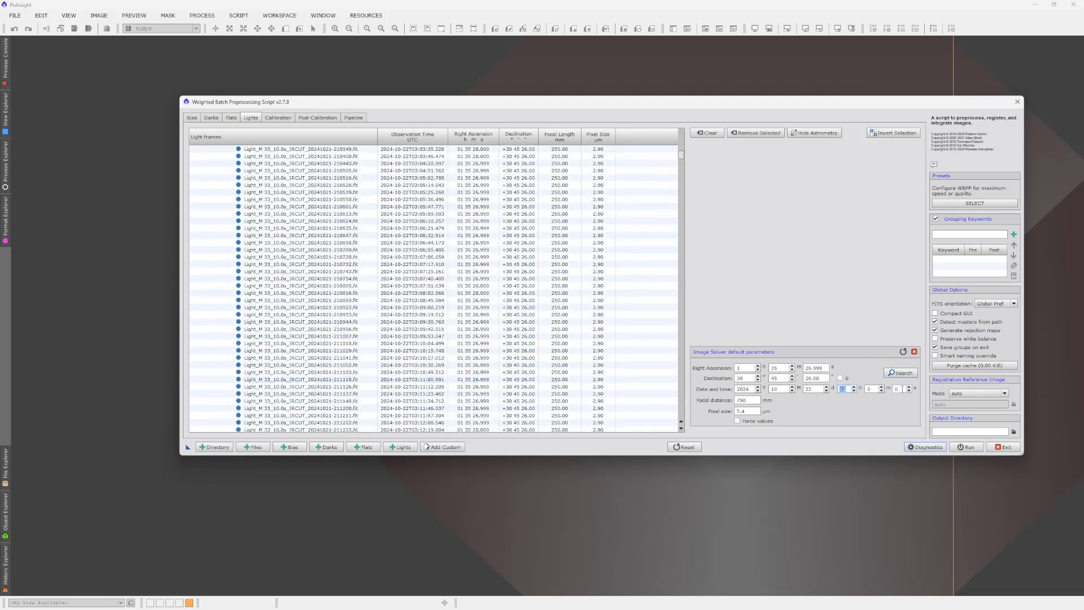
text(03)
Step: Set the image solver's focal distance to 250 mm and pixel size to 2.9 µm, and close its parameters
drag(751, 400, 690, 404)
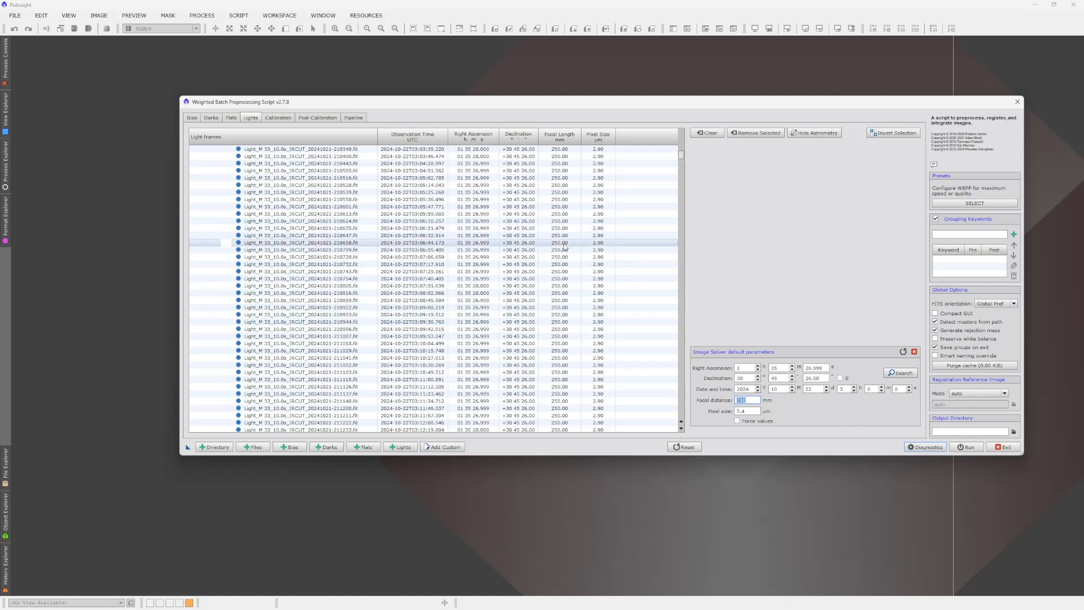
text(25)
click(757, 411)
drag(751, 411, 732, 411)
text(2.9)
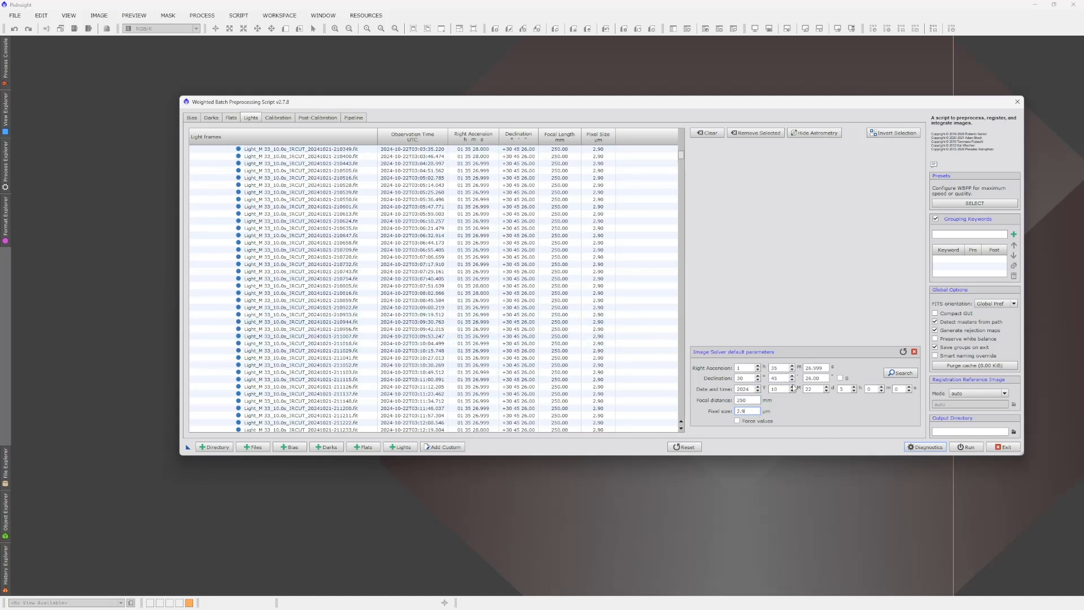
click(913, 351)
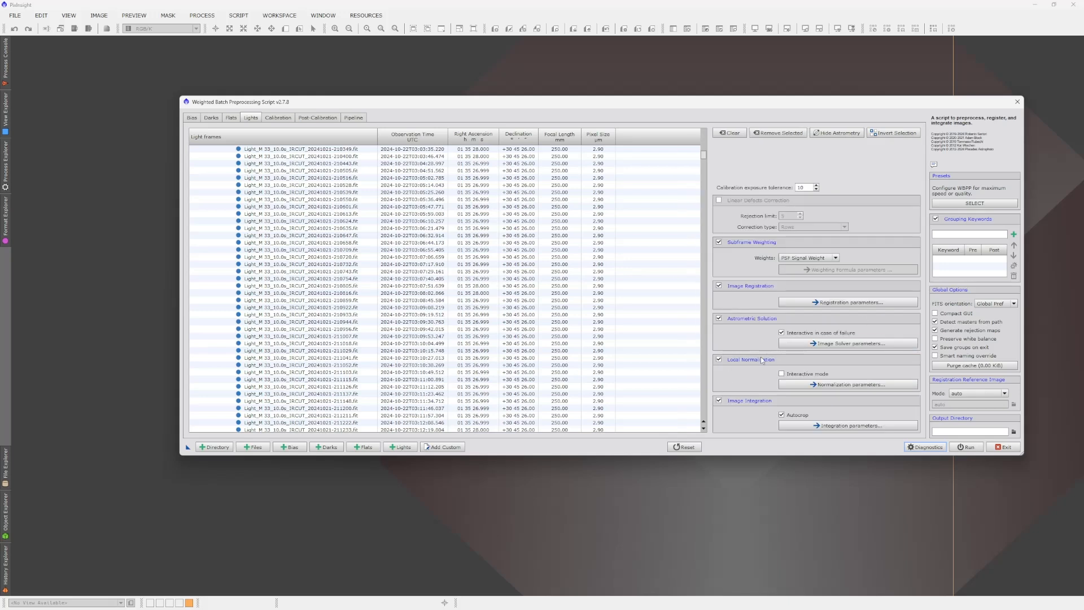
Step: Disable Local Normalization for the light frames and review the Image Integration parameters
click(718, 359)
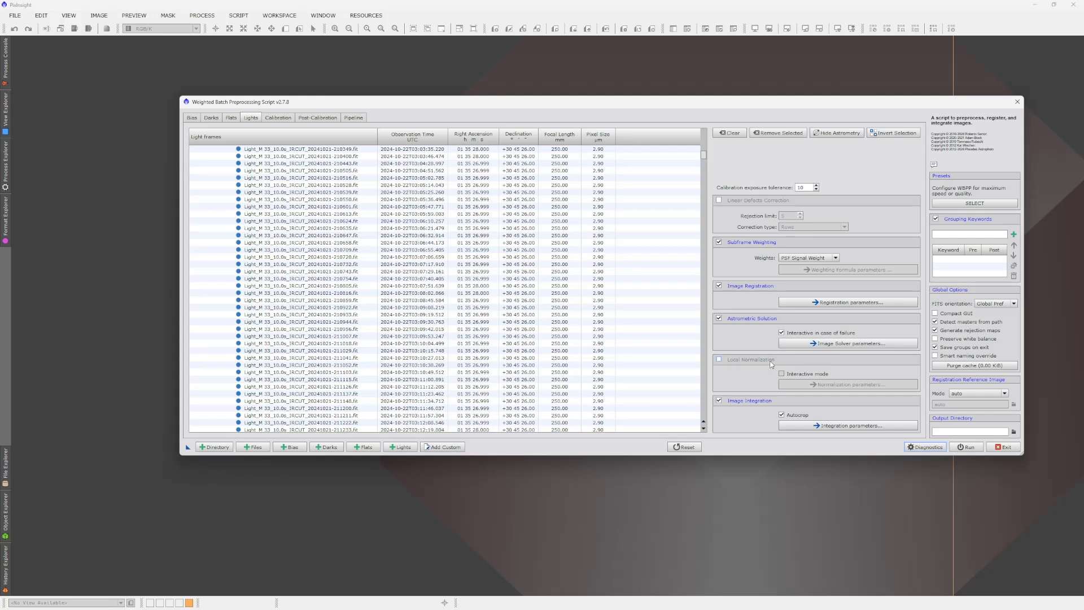
click(826, 425)
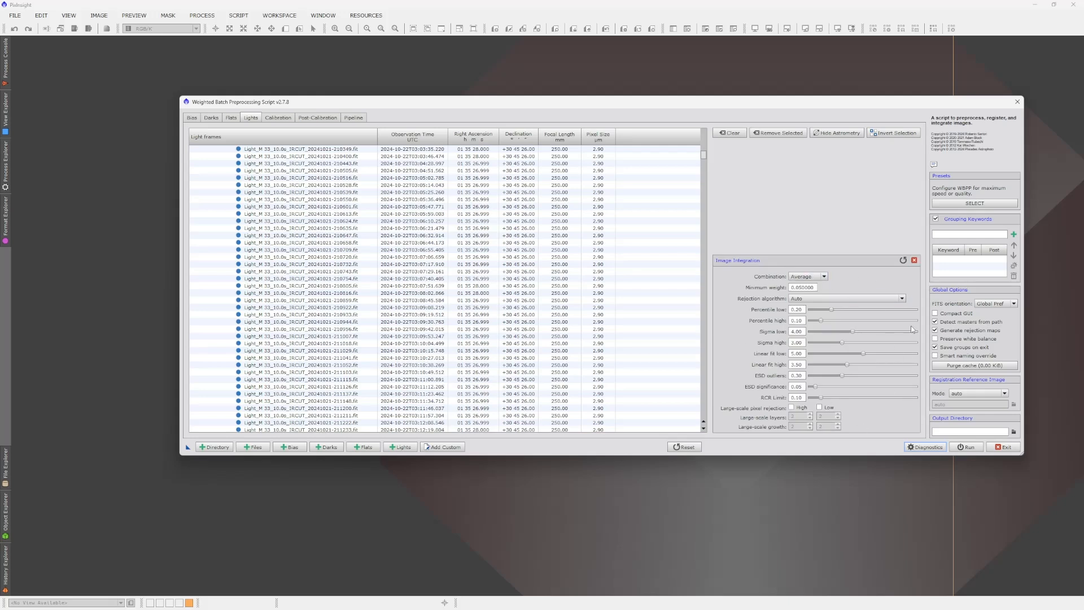
click(914, 261)
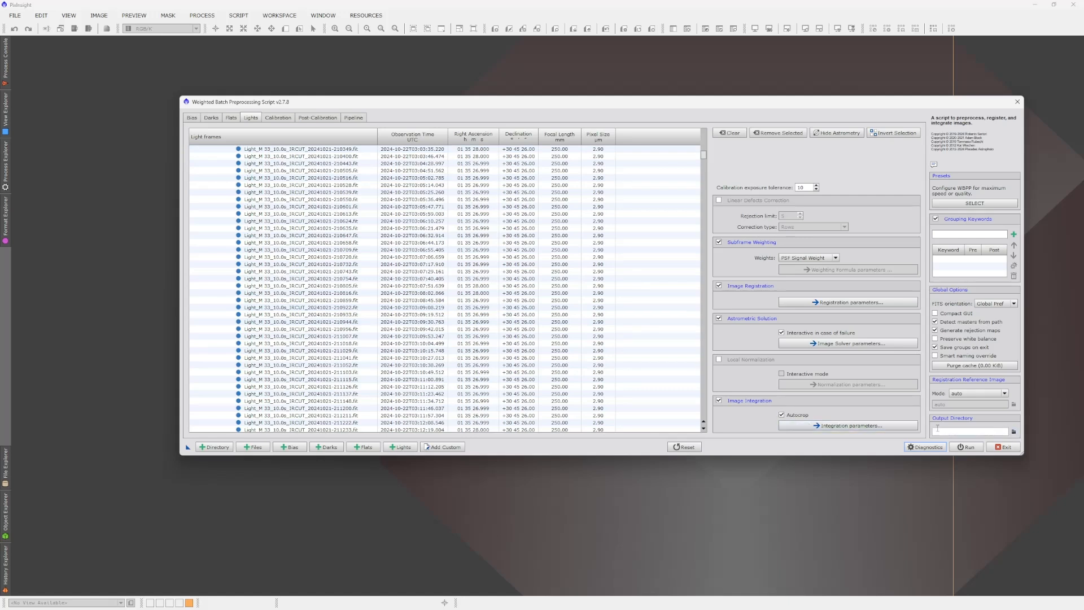
Step: Set the output directory to the M33 - Triangulum Galaxy folder
click(1014, 431)
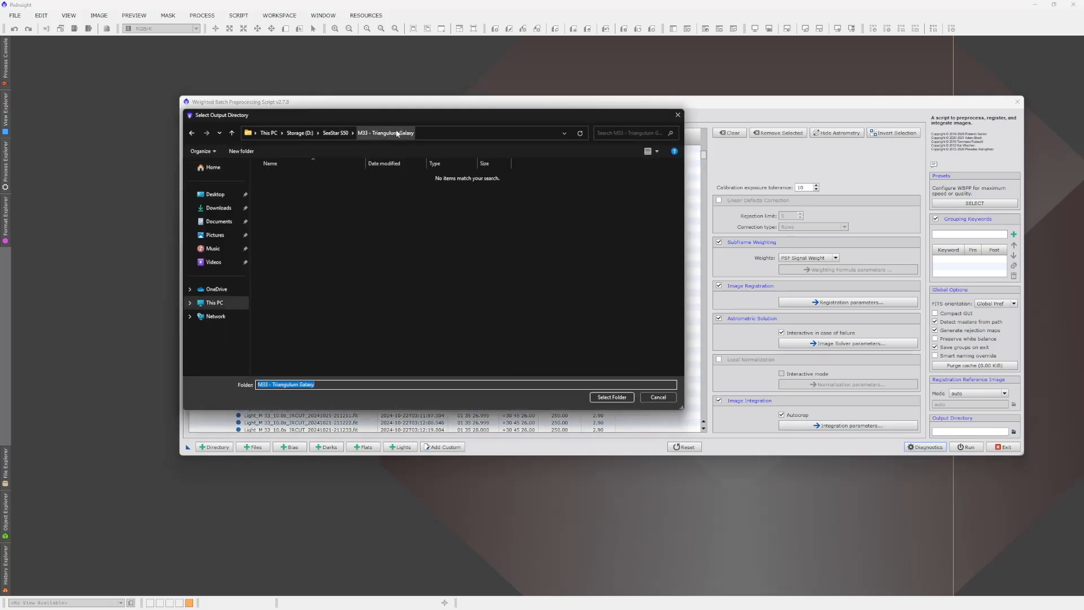
click(618, 398)
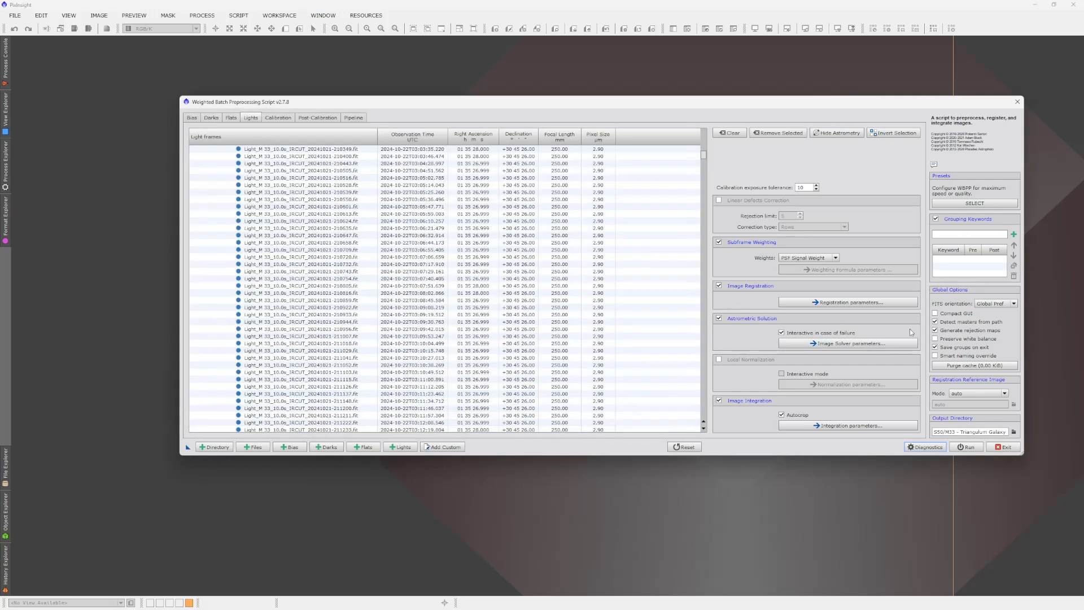
Step: Review the calibration settings of the 10-second IRCUT light group and open its post-calibration settings
click(287, 120)
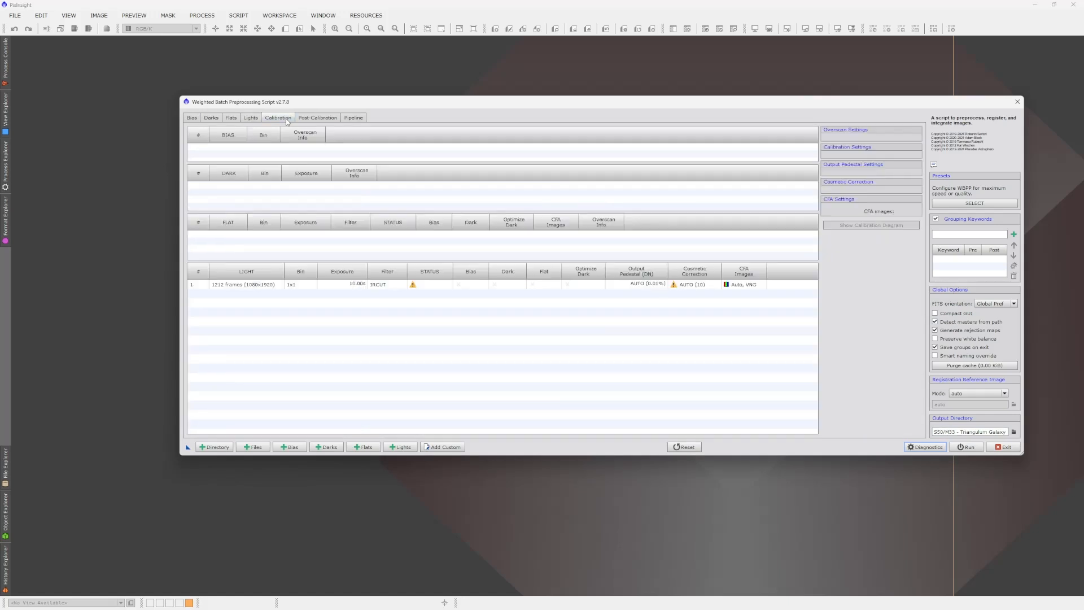
click(363, 285)
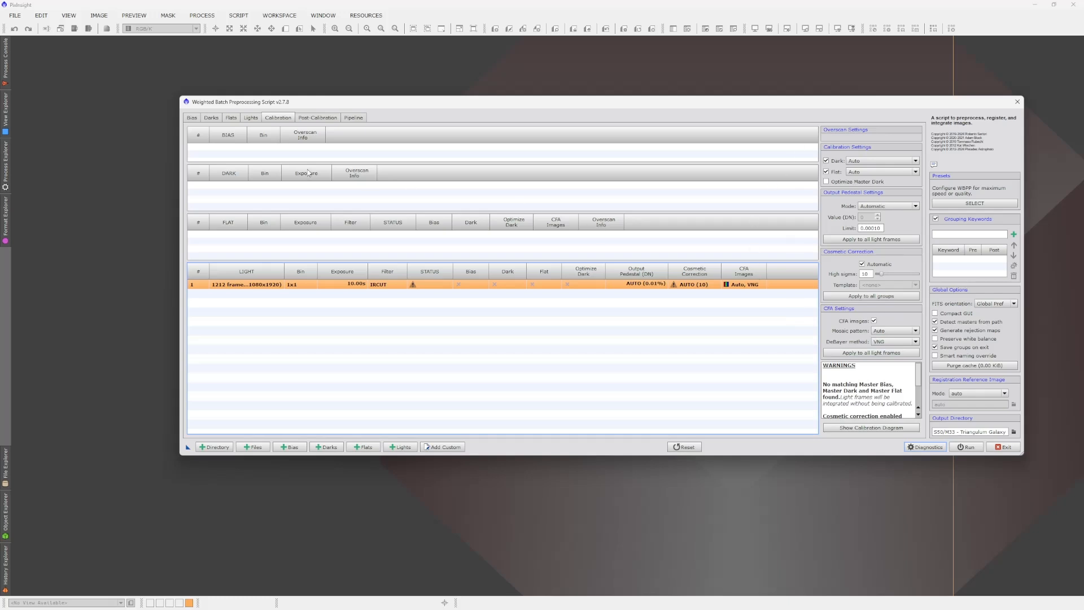
click(318, 118)
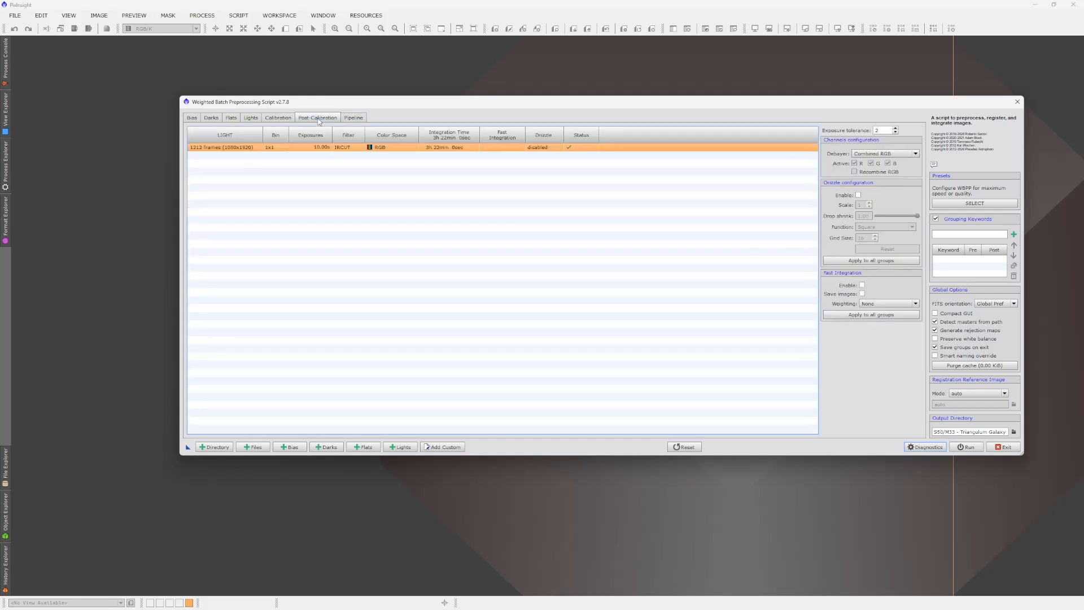
Step: Set the exposure tolerance to 10 and enable drizzle with scale 2, drop shrink 0.80 and the VarShape, β = 3 function
drag(886, 131, 873, 133)
text(10)
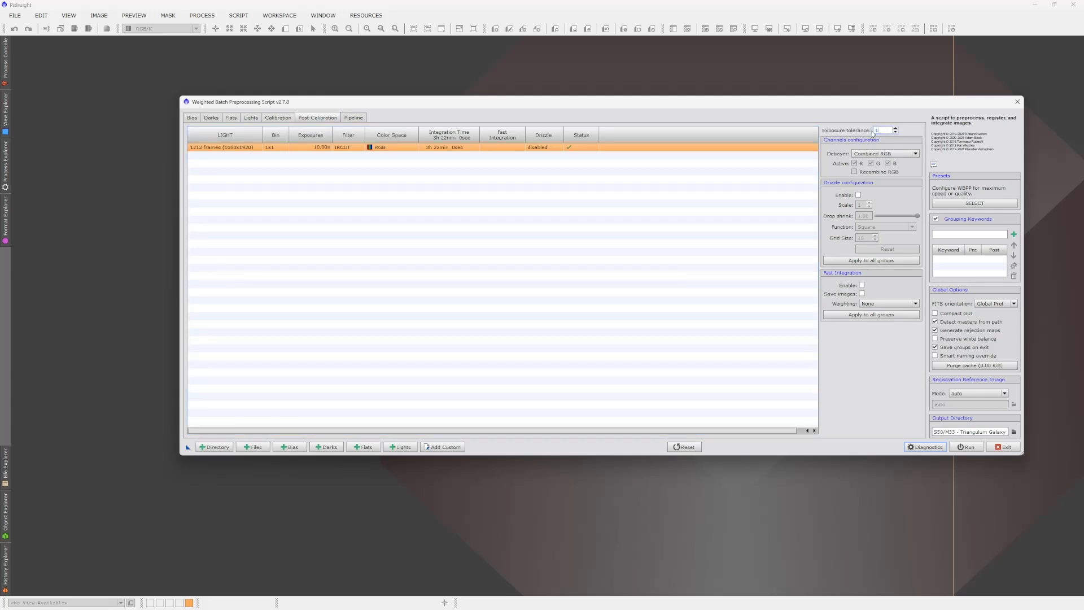
click(858, 195)
drag(863, 204, 853, 209)
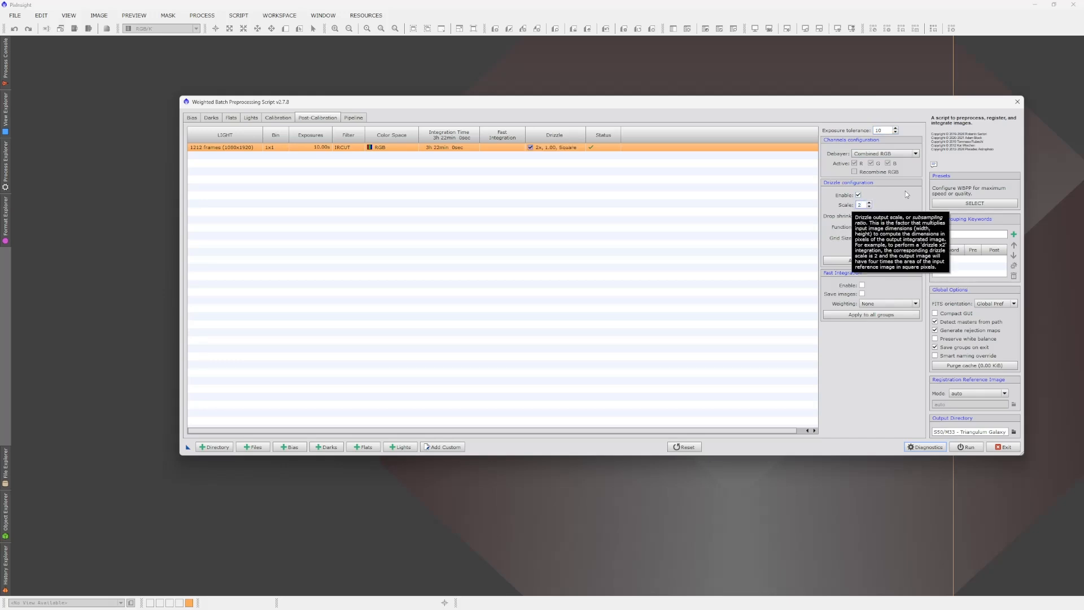
text(2)
drag(916, 216, 905, 219)
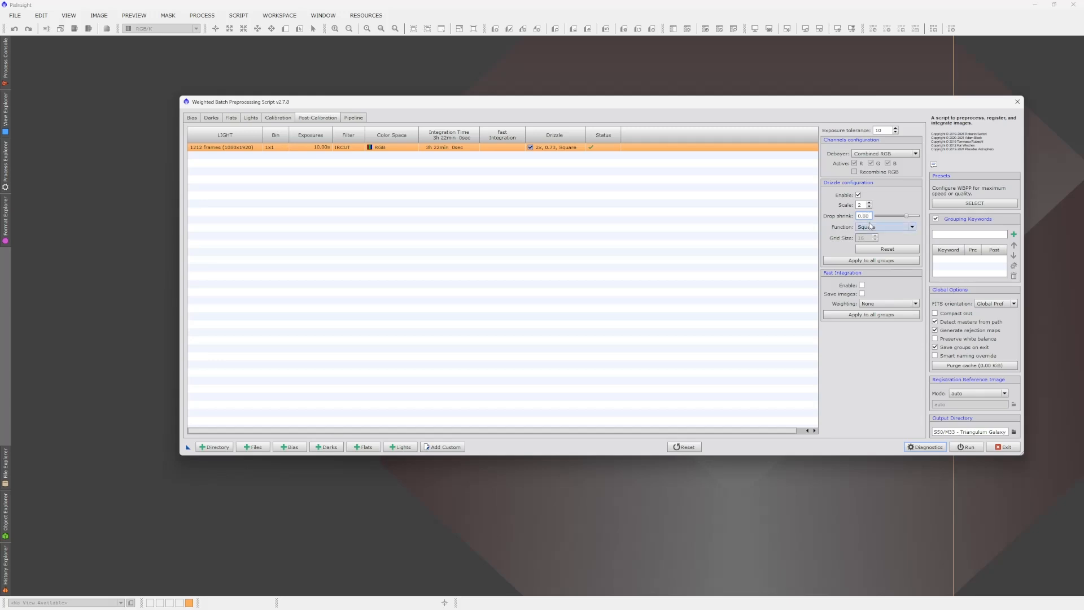
click(878, 229)
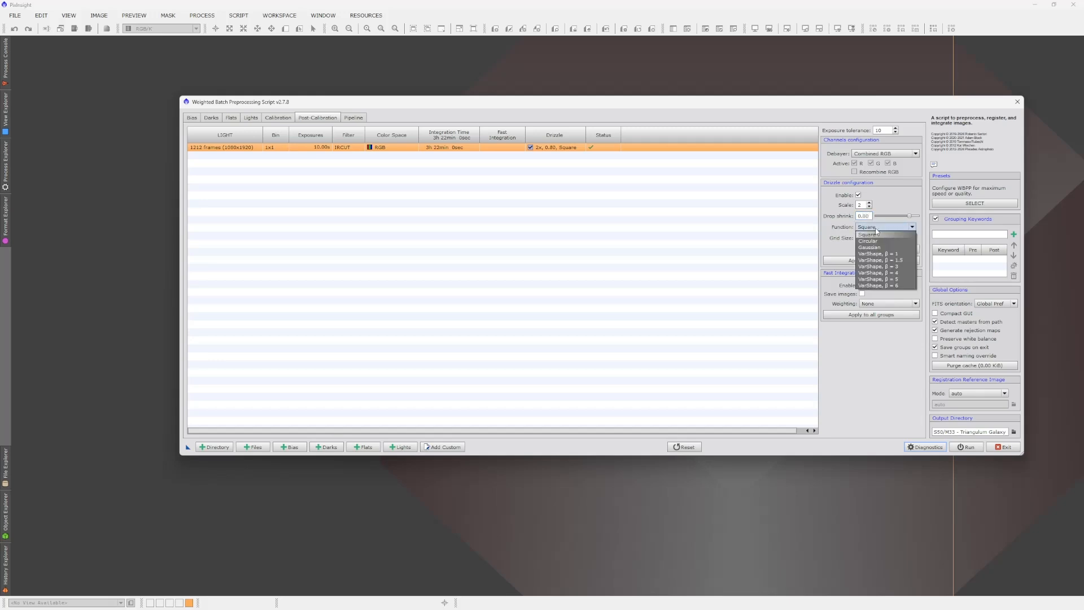
click(905, 267)
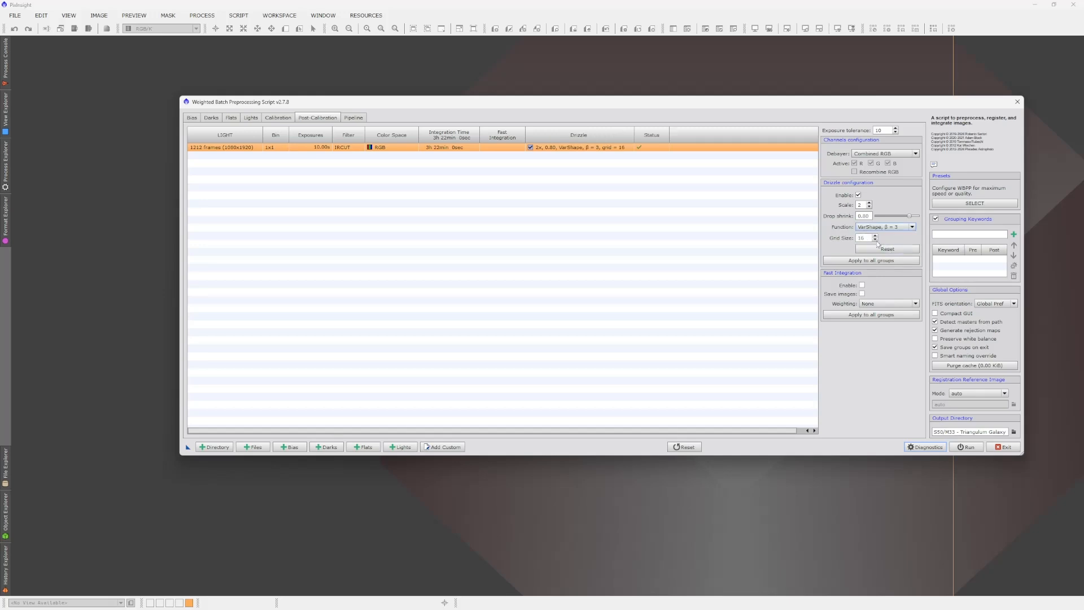
Step: Review the drizzle scale, function and grid size settings, and return the drop shrink to 0.80
click(865, 238)
double_click(859, 205)
drag(910, 218, 911, 219)
click(875, 227)
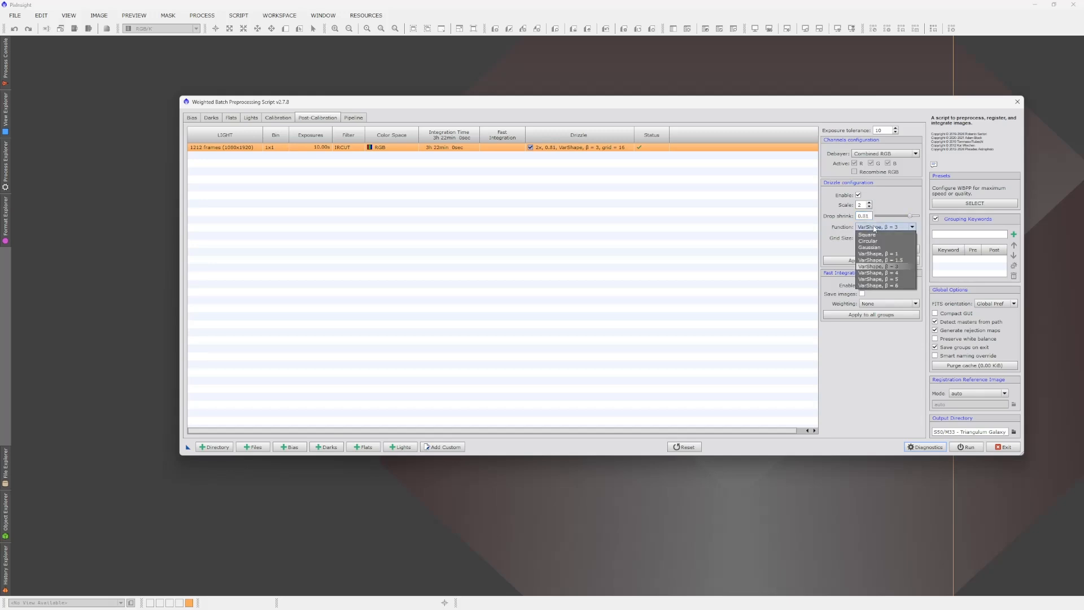
click(886, 266)
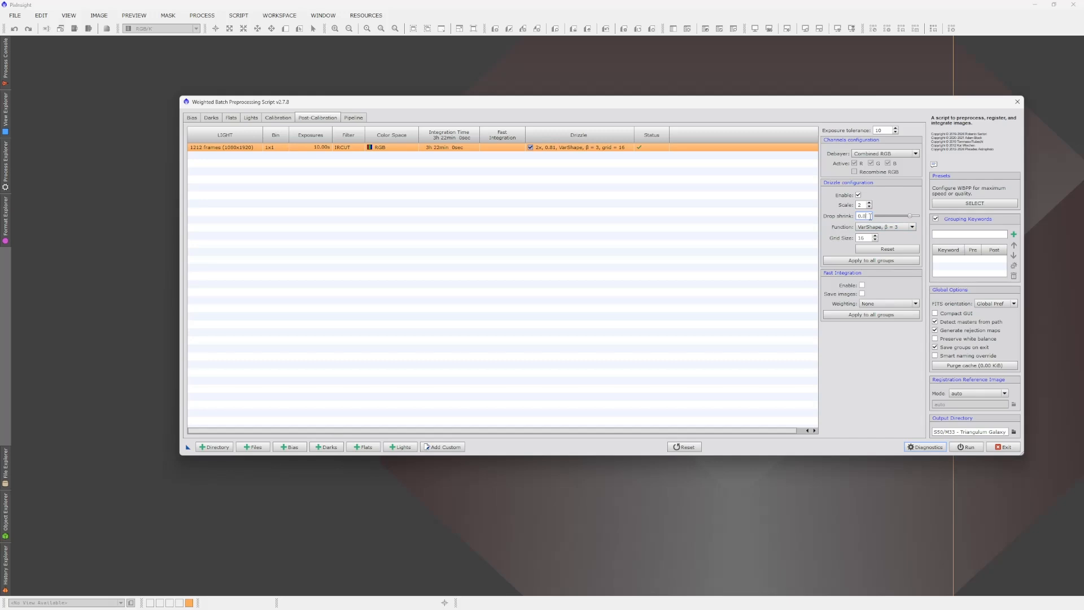
click(865, 238)
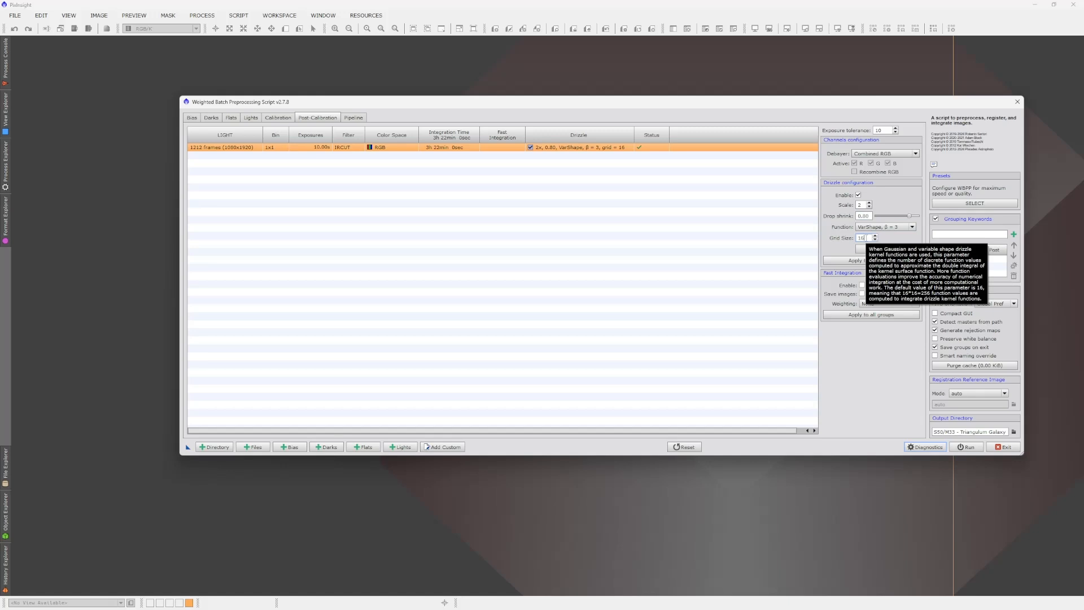
double_click(865, 238)
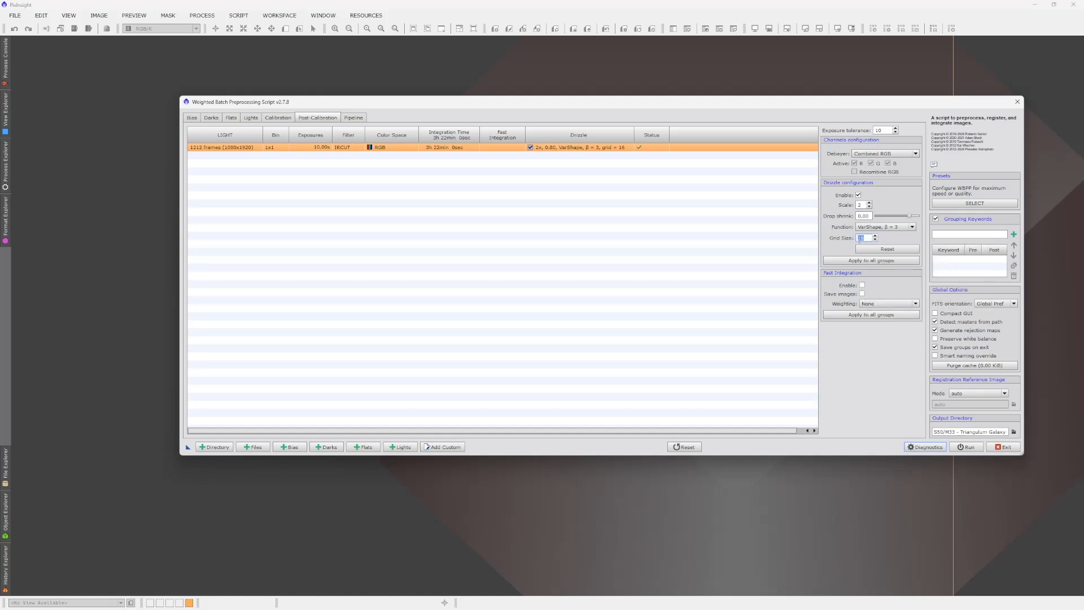
click(867, 238)
Step: Run the batch preprocessing, read through the diagnostic messages and continue with the execution
click(965, 447)
scroll(642, 333, down, 3)
drag(492, 354, 599, 354)
click(614, 345)
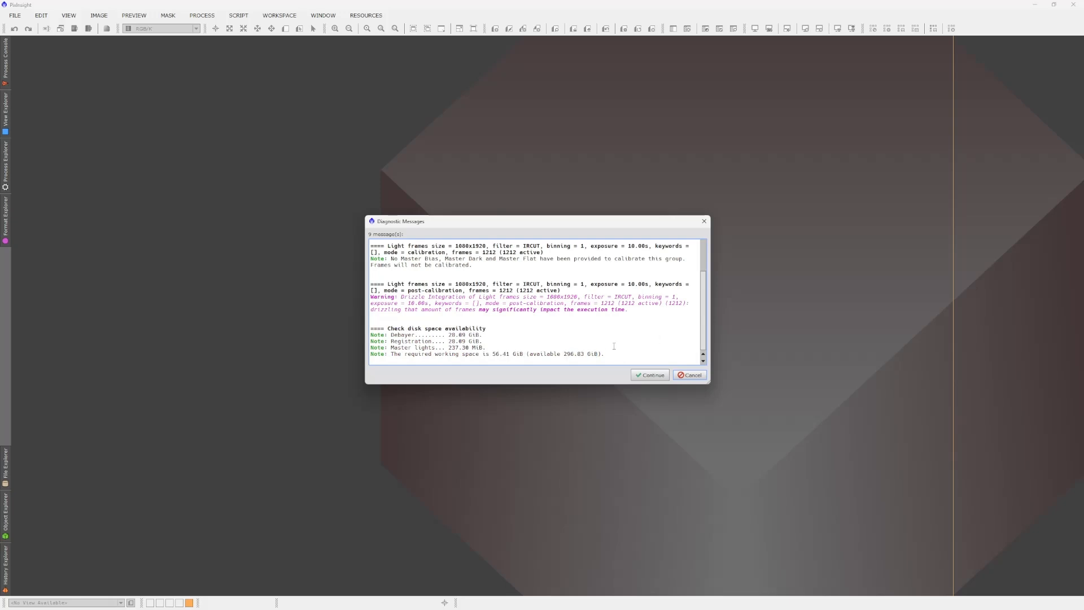
click(650, 375)
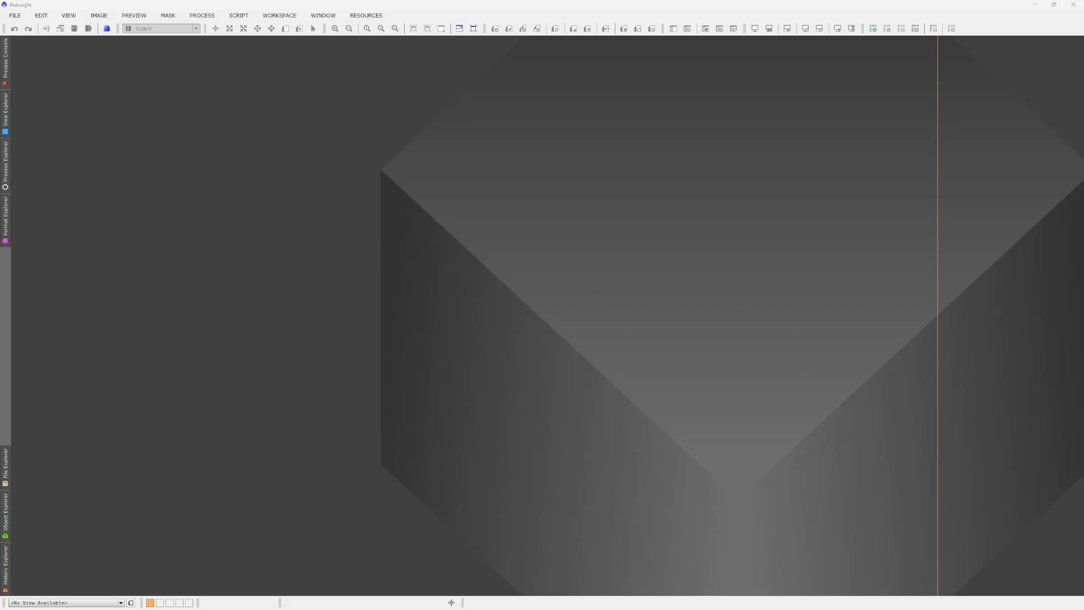
Step: Switch to File Explorer, go up to the M33 - Triangulum Galaxy folder and open its logs folder
key(alt+Tab)
drag(850, 264, 829, 249)
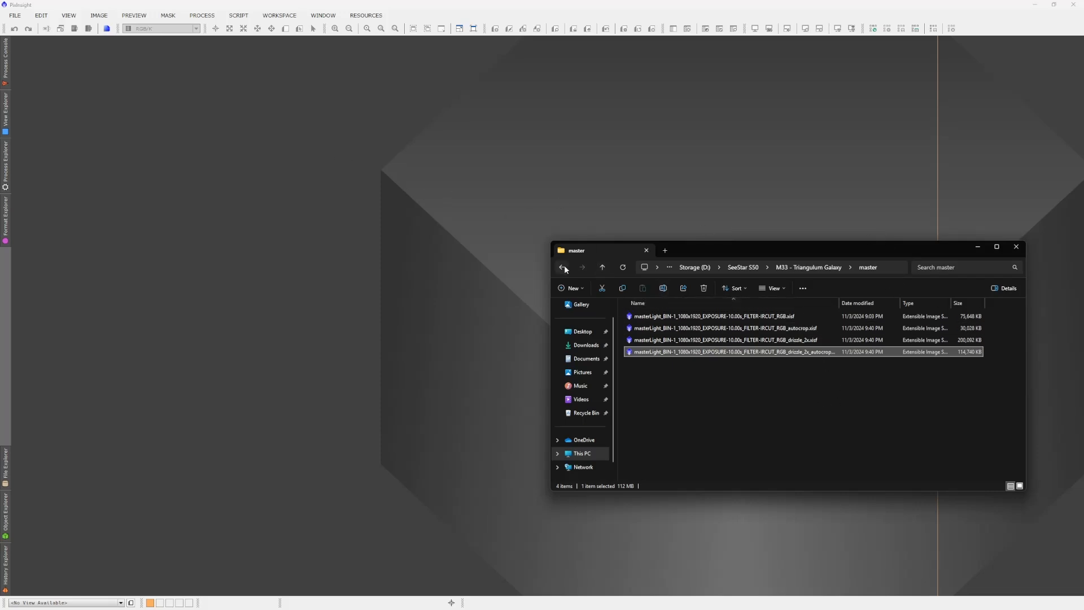
click(815, 267)
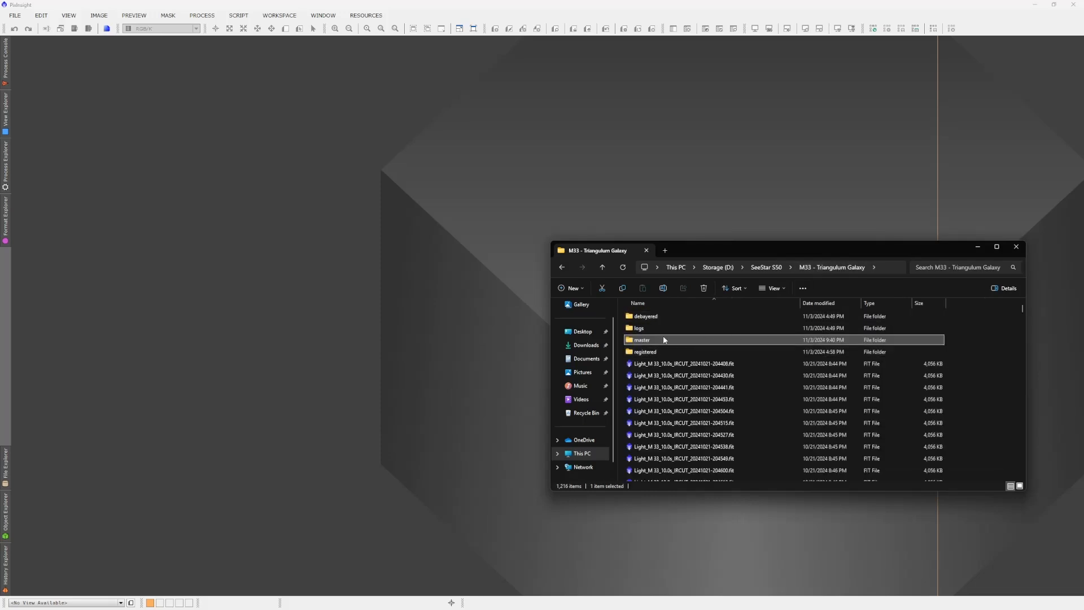
drag(804, 251, 893, 258)
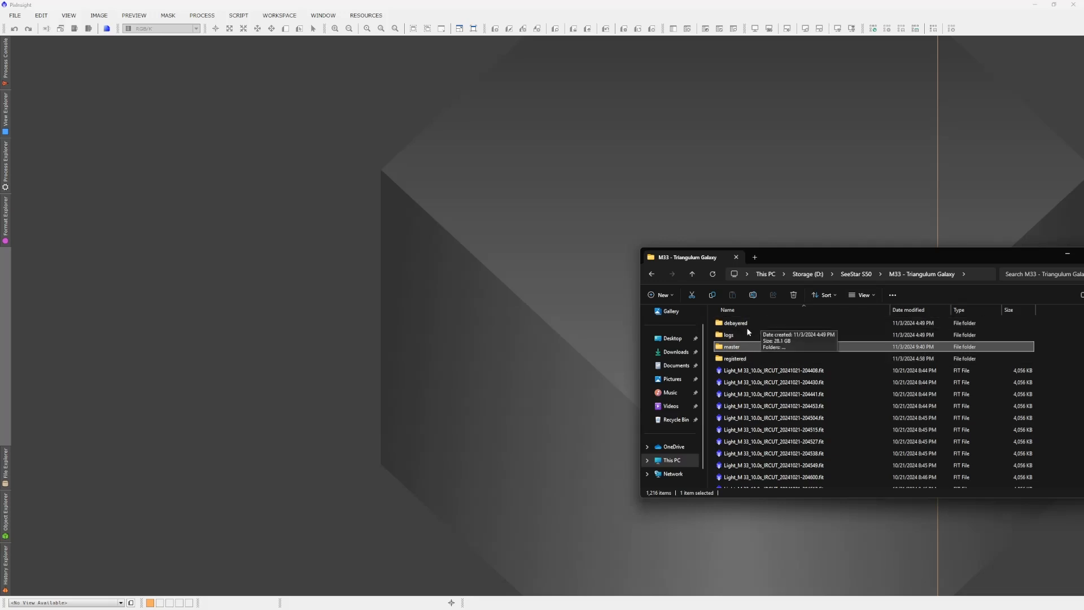
drag(792, 248, 728, 260)
click(673, 338)
double_click(673, 338)
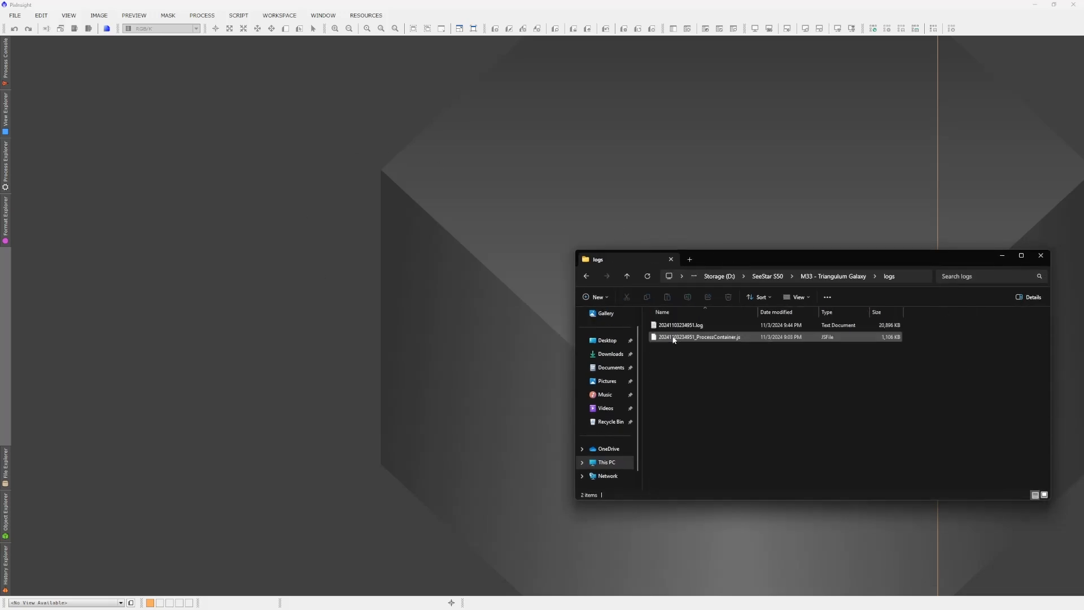
Step: Open 20241103234951.log, examine the summary and total processing time at its end, and close the log
click(695, 326)
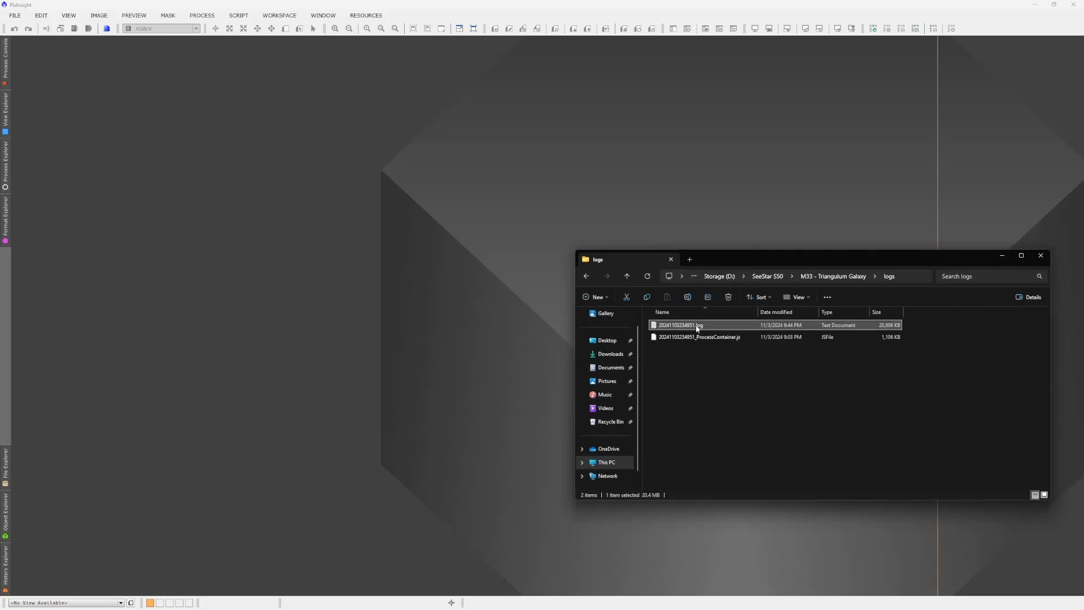
drag(624, 597, 453, 97)
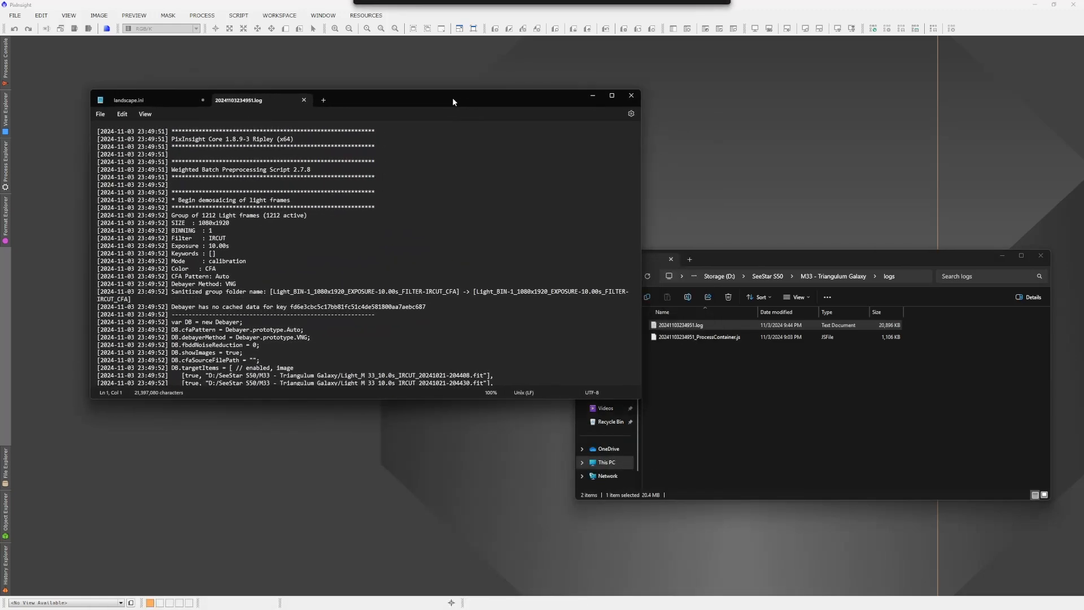
drag(640, 136, 651, 383)
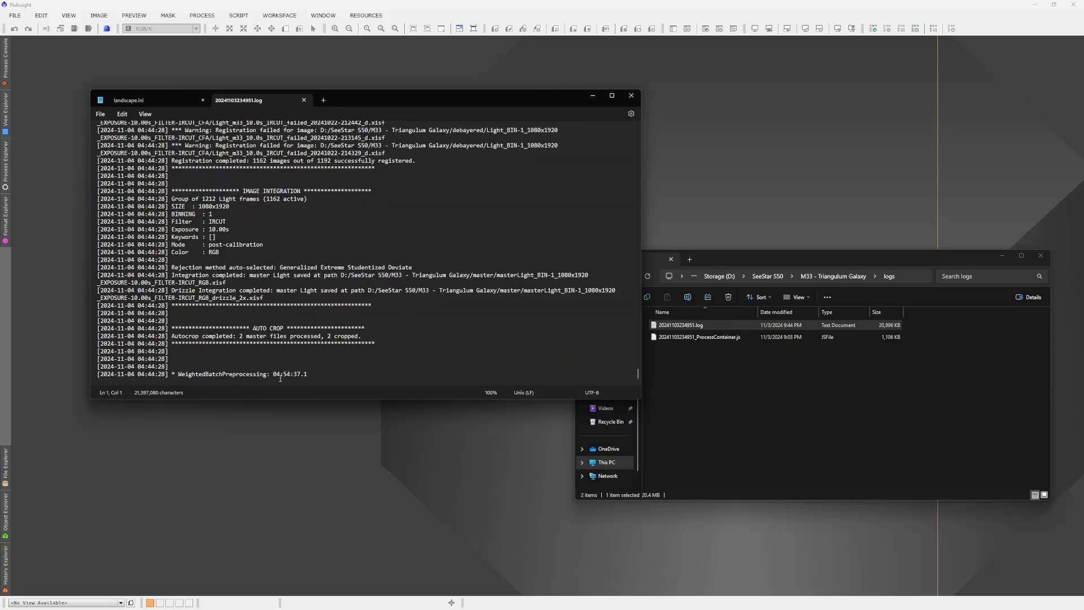
drag(276, 374, 310, 375)
click(325, 370)
click(419, 333)
click(636, 100)
Step: Load the drizzle_2x master light and its autocropped version from the master folder into PixInsight, and close File Explorer
click(587, 275)
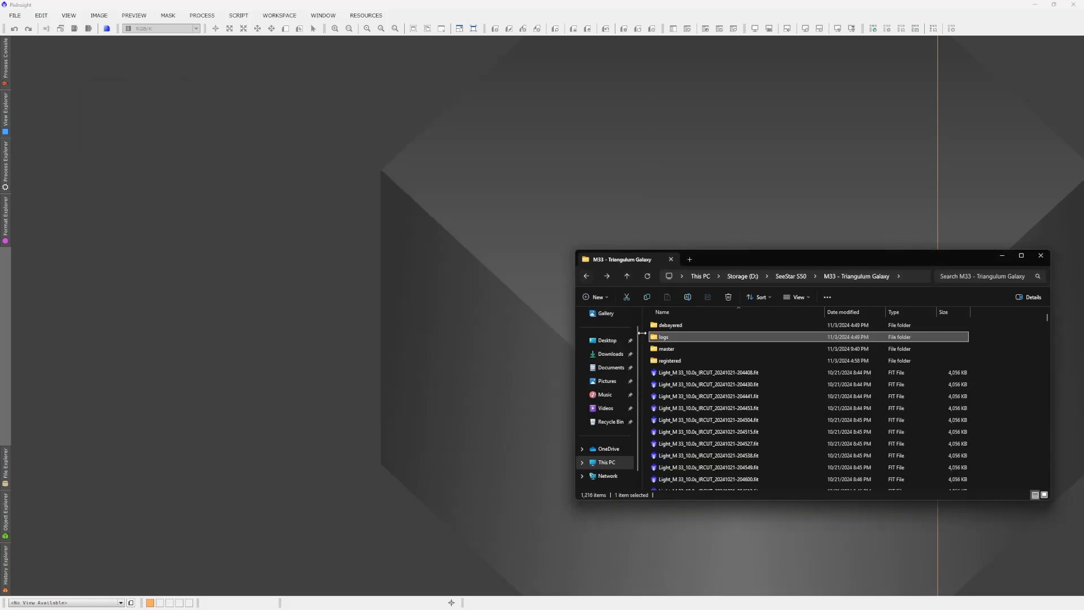
double_click(677, 348)
drag(789, 261, 809, 226)
drag(794, 314, 73, 186)
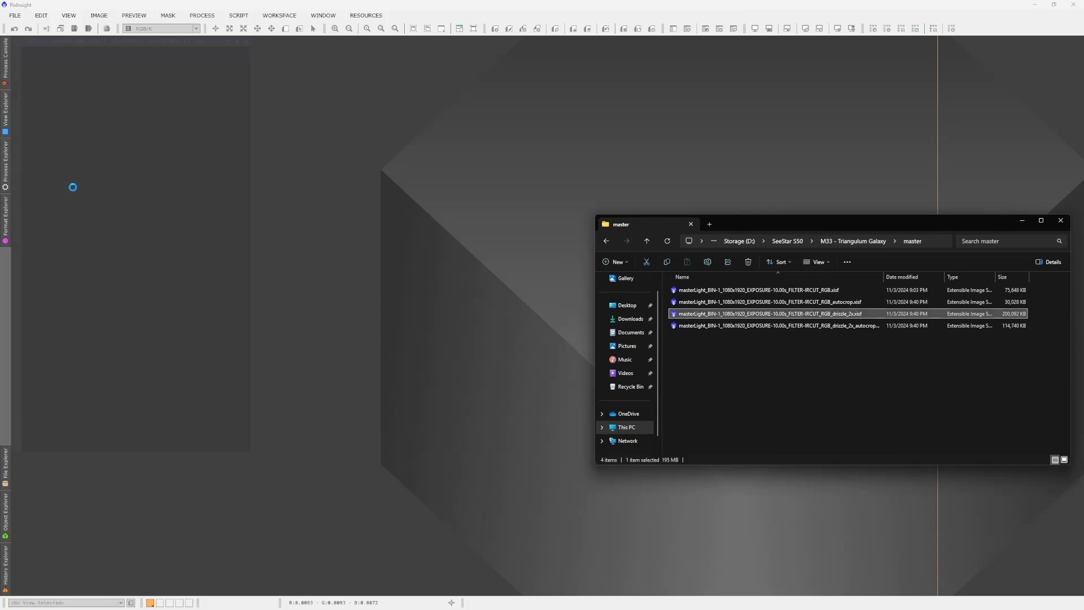
drag(803, 330, 395, 226)
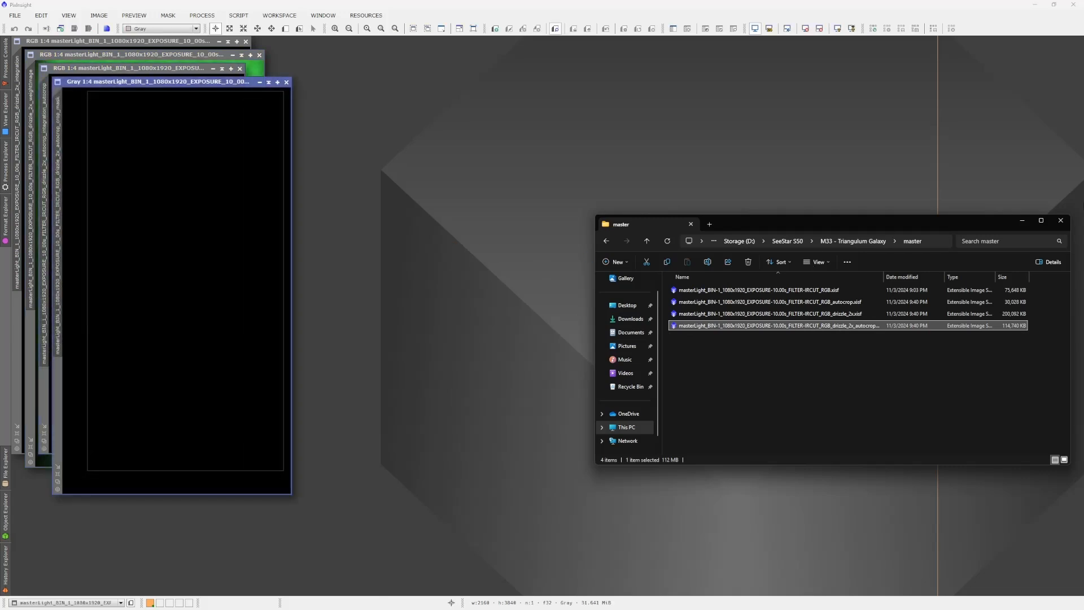
click(1060, 220)
Step: Close the crop mask and weight image windows, and place the full and autocropped drizzle images side by side
drag(103, 81, 503, 113)
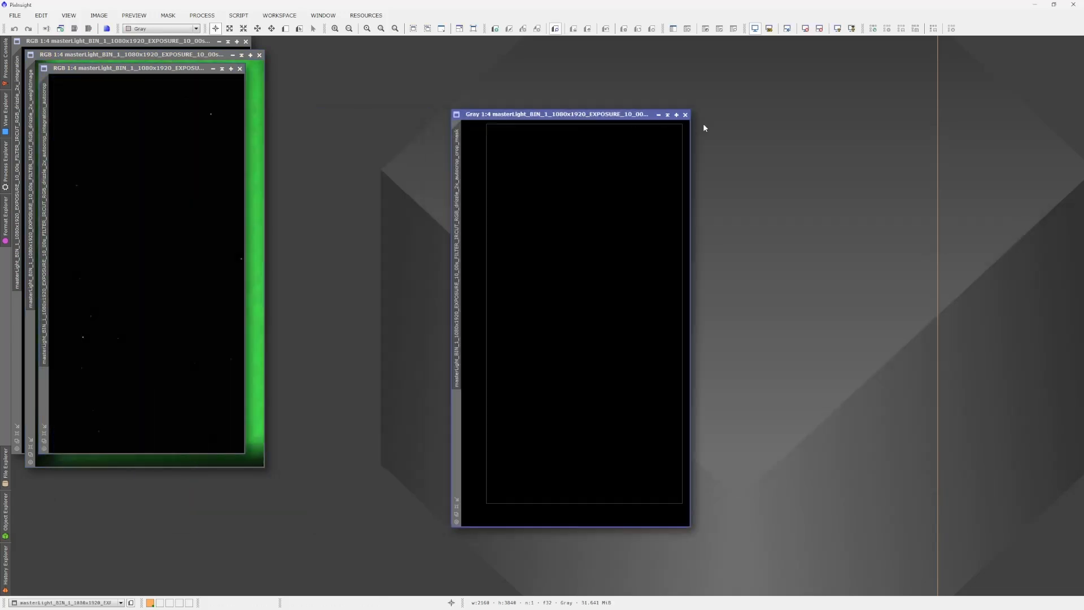
click(685, 115)
click(154, 69)
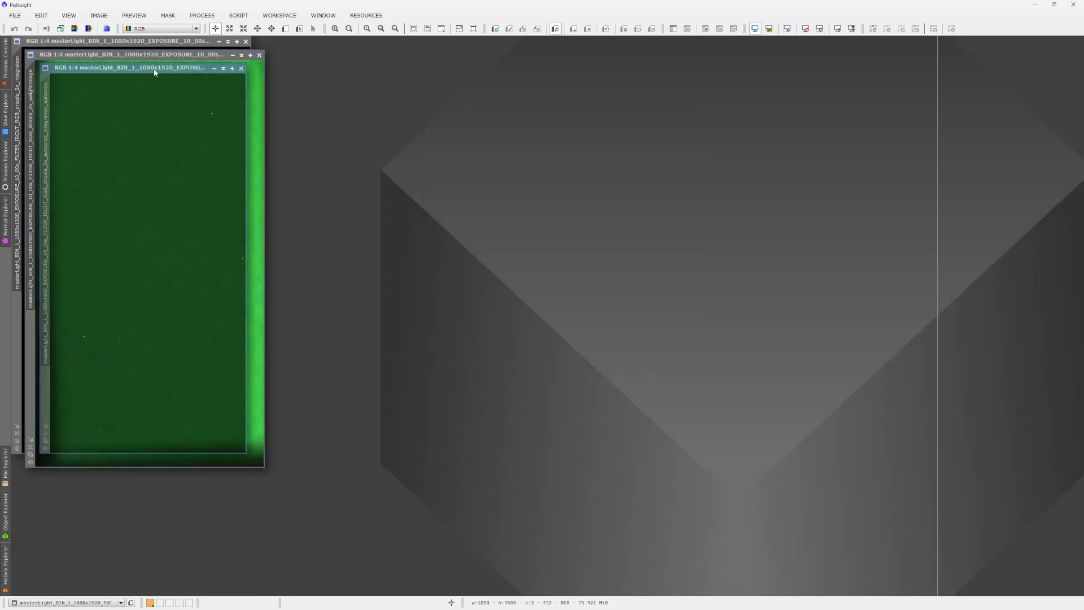
drag(154, 72, 599, 115)
click(259, 54)
drag(171, 42, 314, 95)
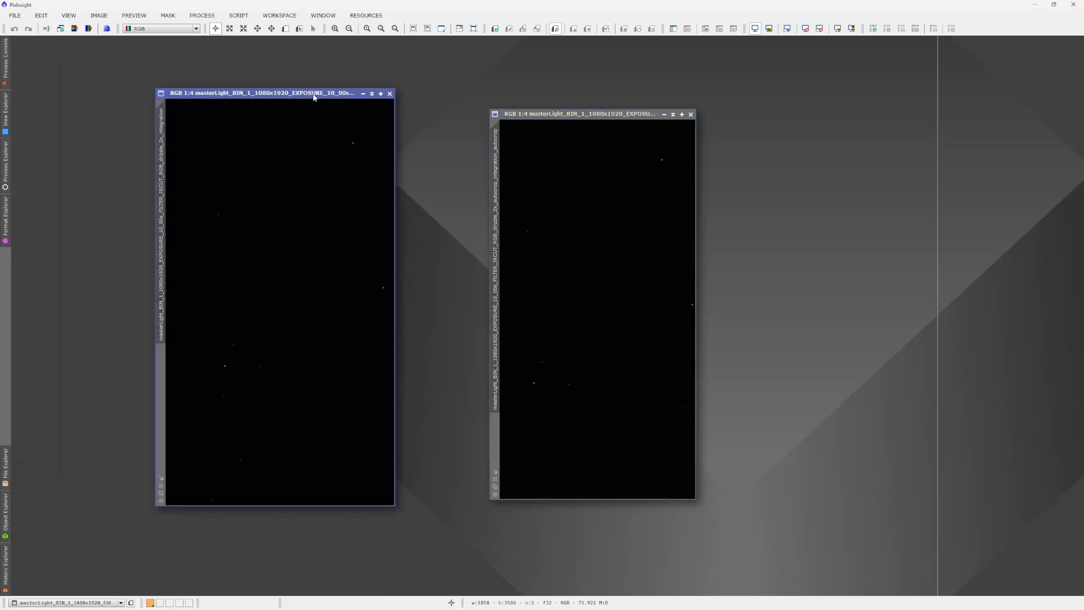
Step: Auto-stretch the display of both the full and the autocropped drizzle images to compare them
key(ctrl+a)
click(640, 114)
key(ctrl+a)
drag(630, 115, 691, 113)
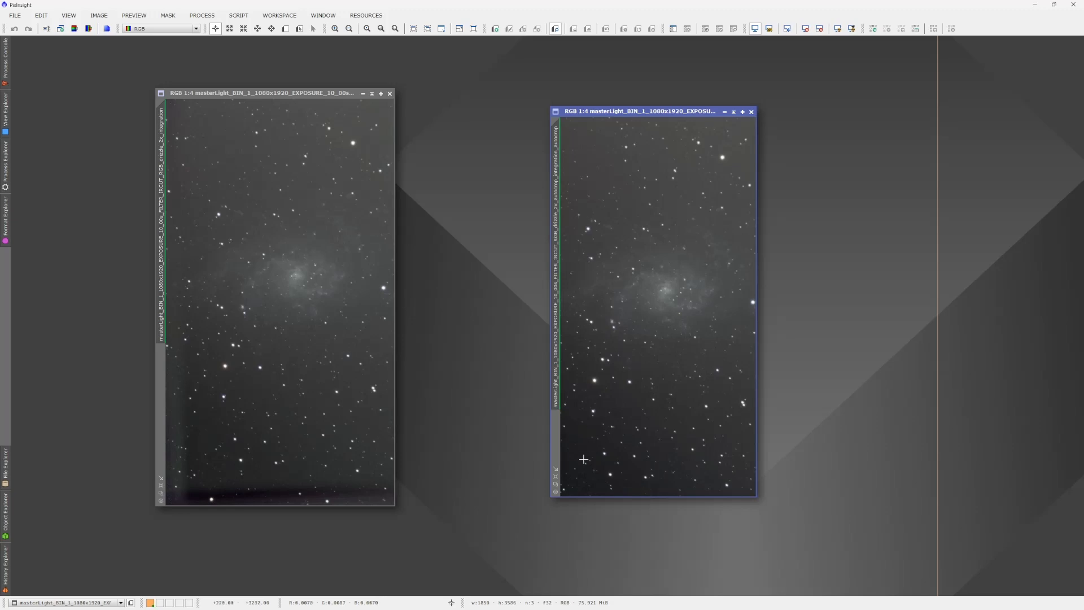
Step: Inspect the autocropped drizzle image at 1:3 and close the uncropped one
drag(670, 111, 797, 69)
scroll(585, 423, up, 1)
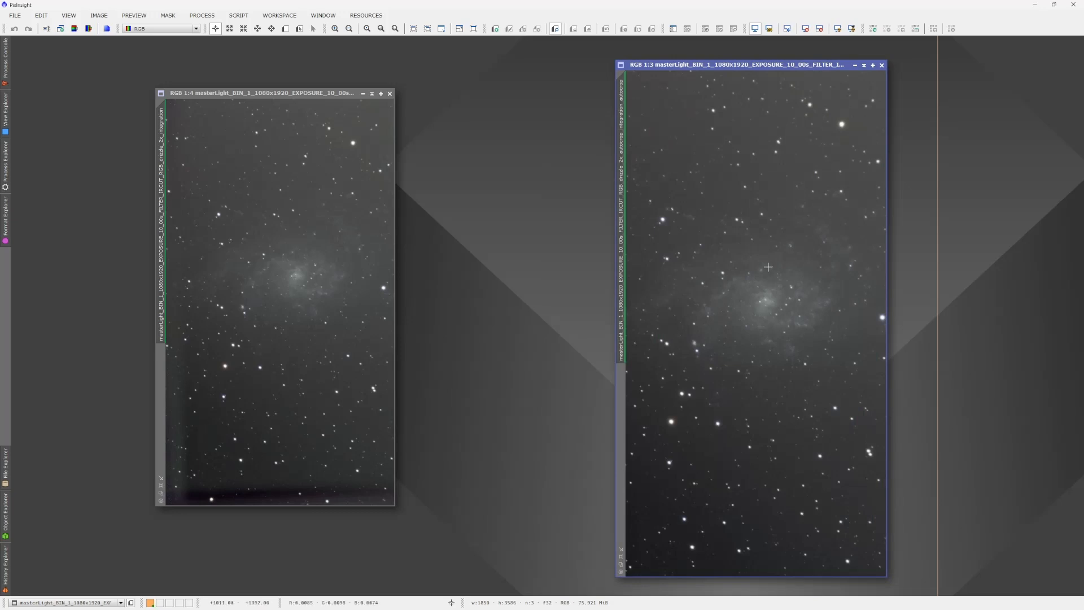
click(389, 93)
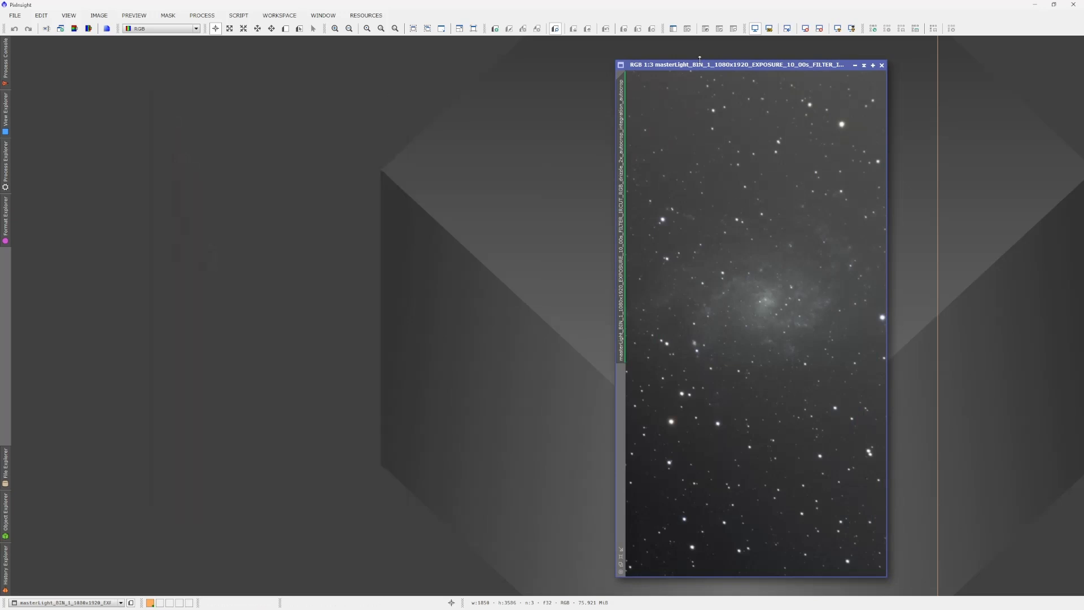
drag(704, 70, 840, 51)
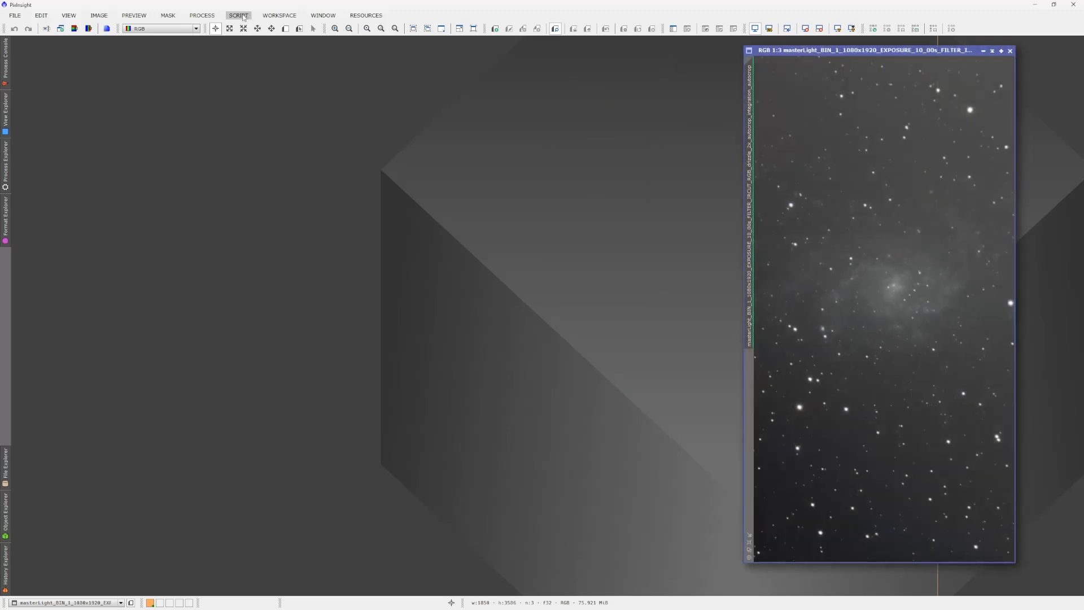
Step: Open the GraXpert process and arrange its window clear of the autocropped image
click(202, 16)
mouse_move(209, 29)
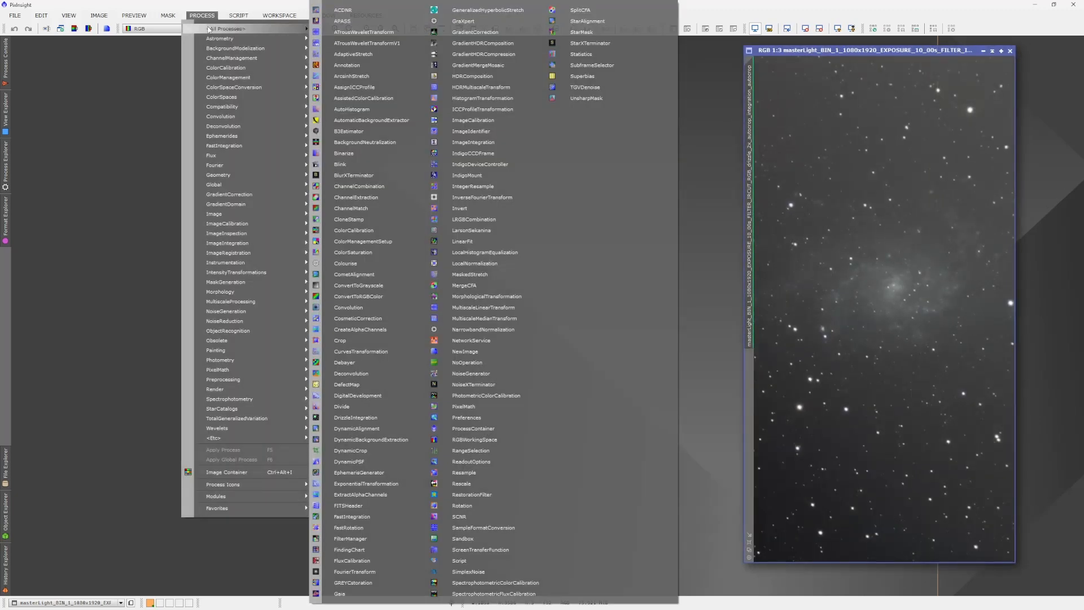
click(478, 22)
drag(884, 52, 635, 57)
drag(835, 129, 992, 41)
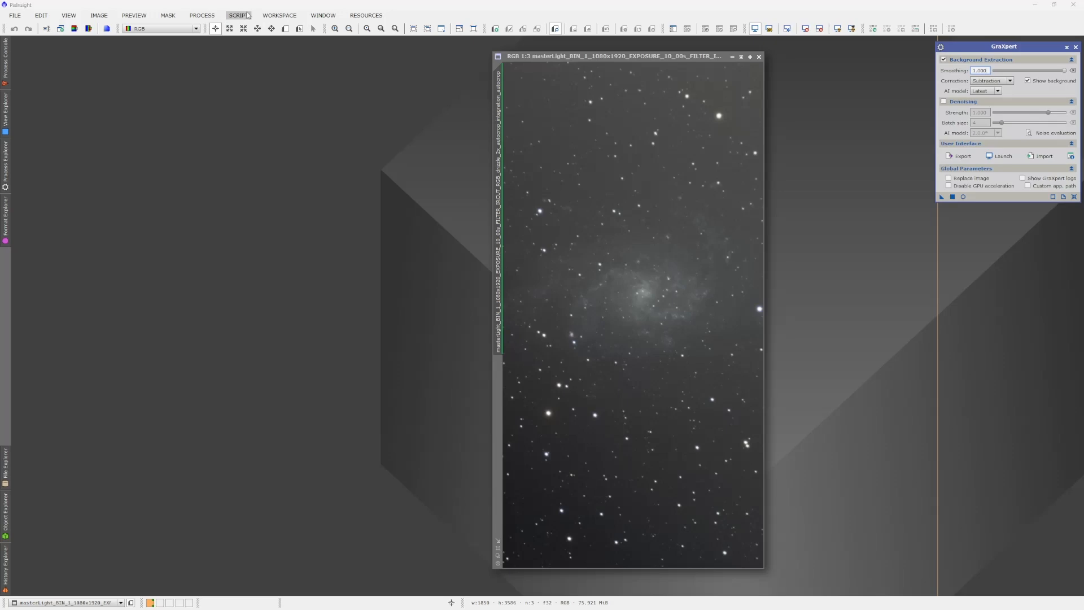
Step: Open the DynamicBackgroundExtraction process and place its window below GraXpert
click(213, 17)
mouse_move(226, 28)
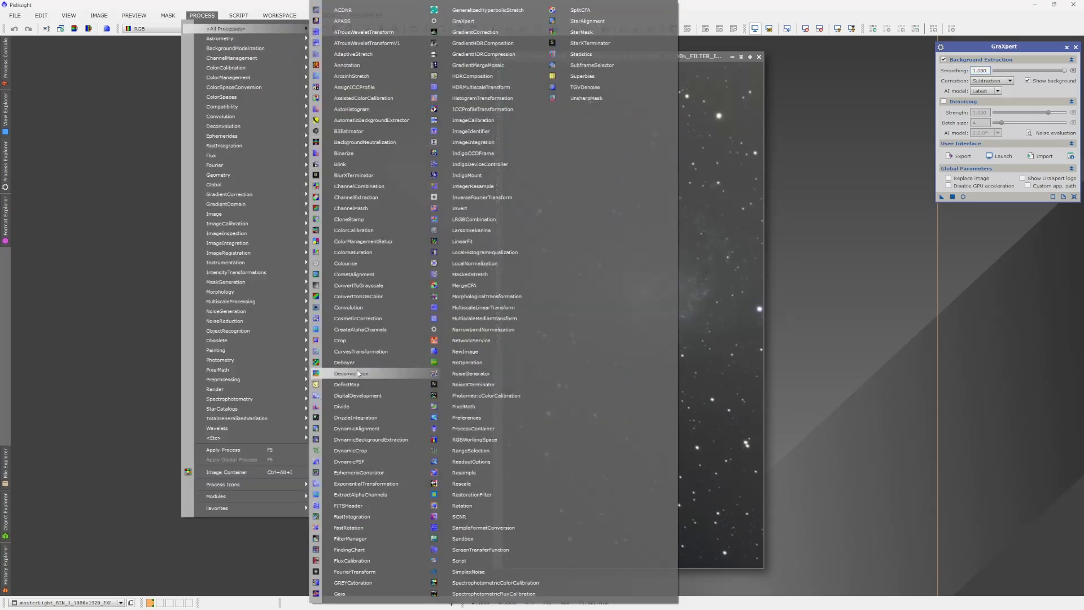
click(367, 440)
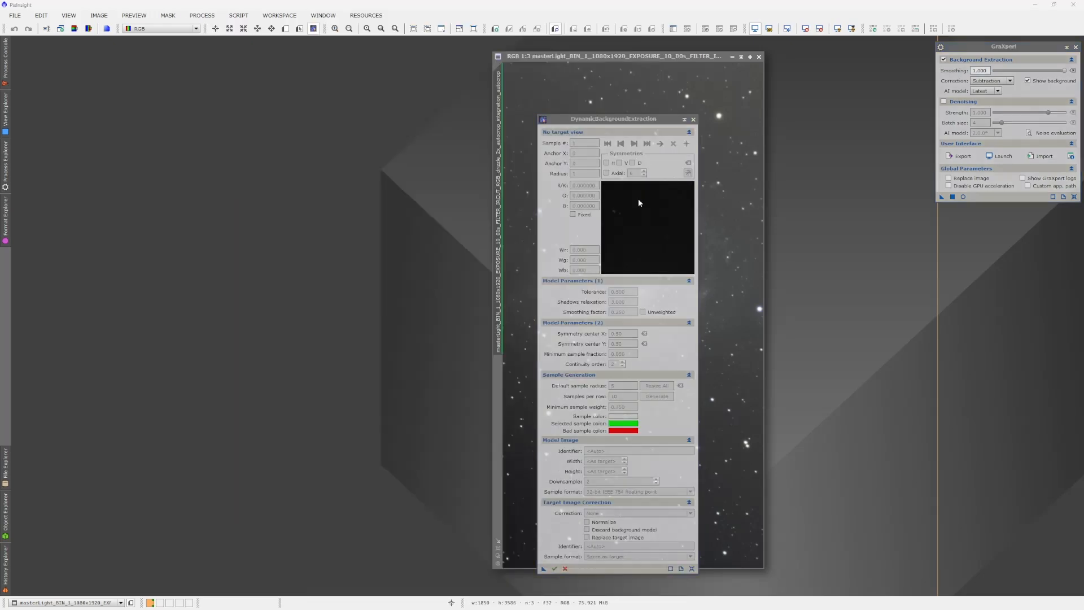
drag(662, 120, 1014, 212)
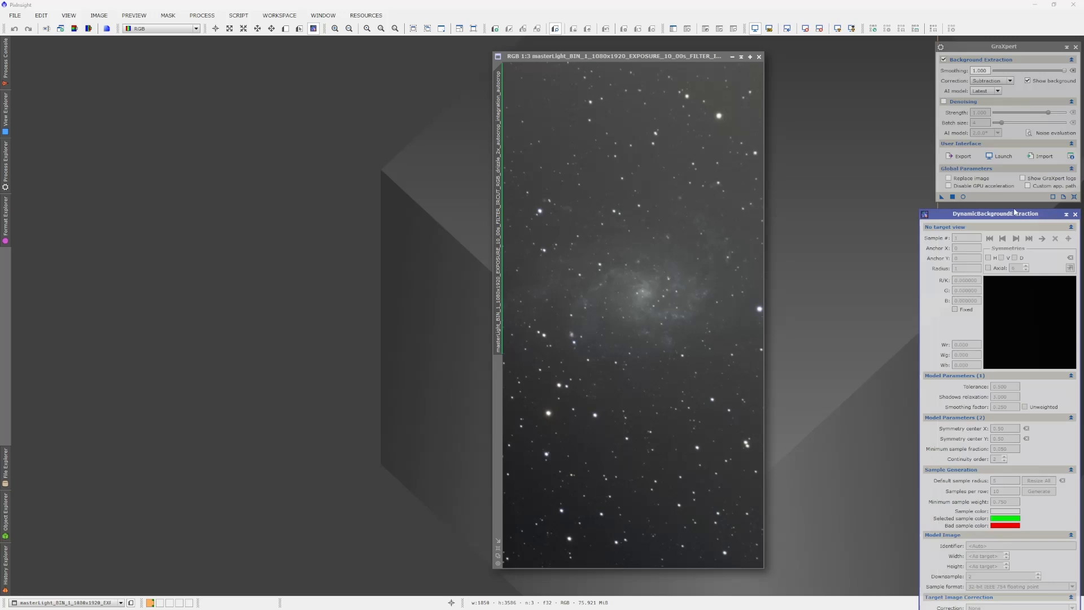
Step: Reset GraXpert, set its background extraction smoothing to 1.000 with Subtraction correction, and apply it to the autocropped image
click(1022, 50)
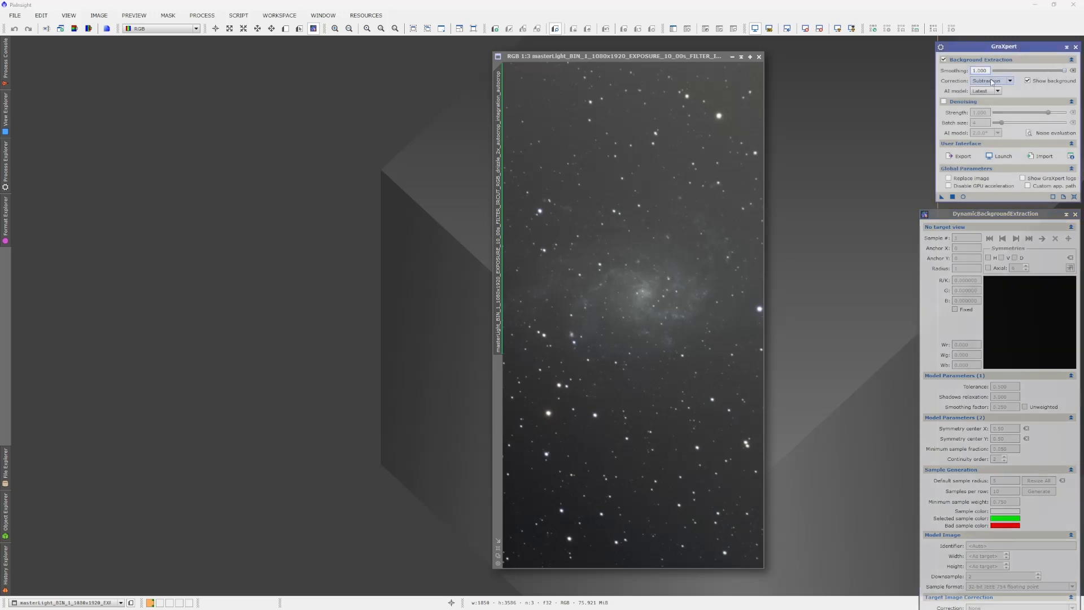
click(1064, 70)
click(1075, 196)
drag(995, 70, 1064, 71)
click(1005, 92)
click(989, 102)
drag(941, 196, 670, 268)
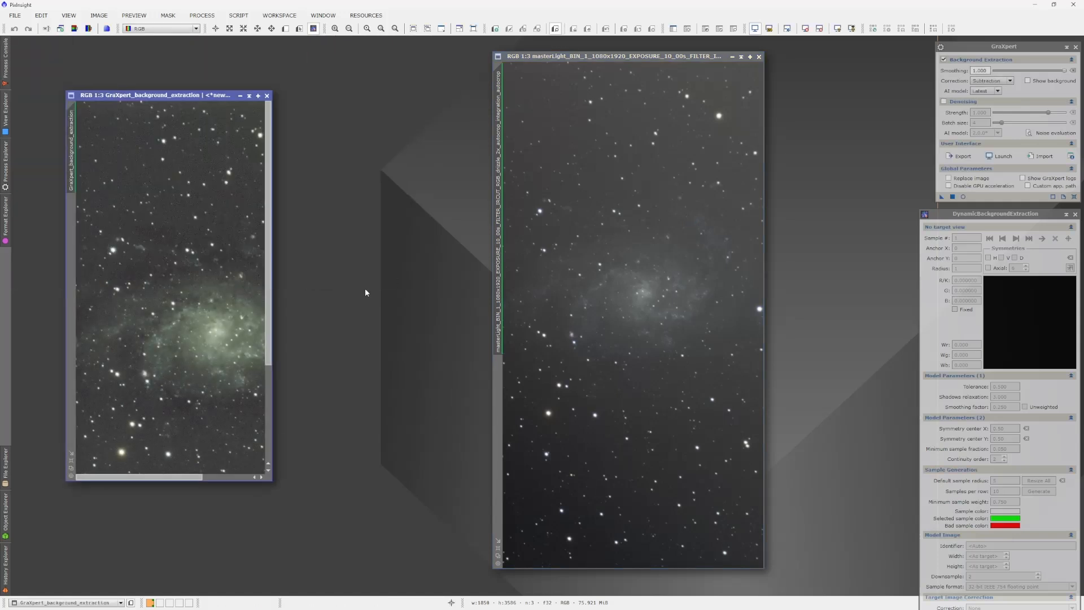
Step: Fit the GraXpert result window to its whole image and place it well apart from the autocropped original
click(71, 460)
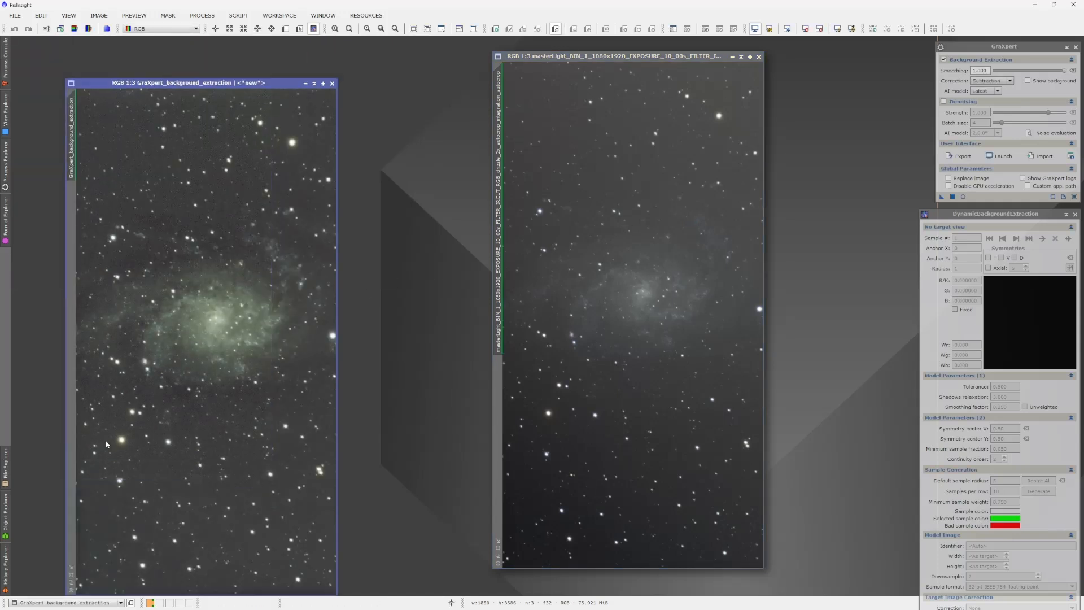
drag(263, 82, 207, 42)
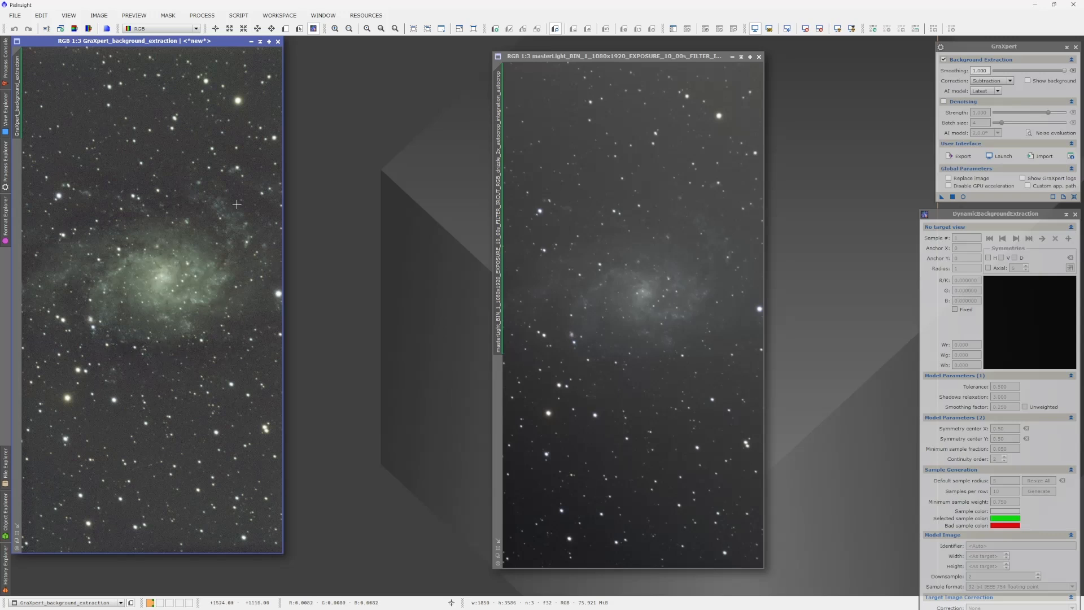
drag(691, 59, 734, 51)
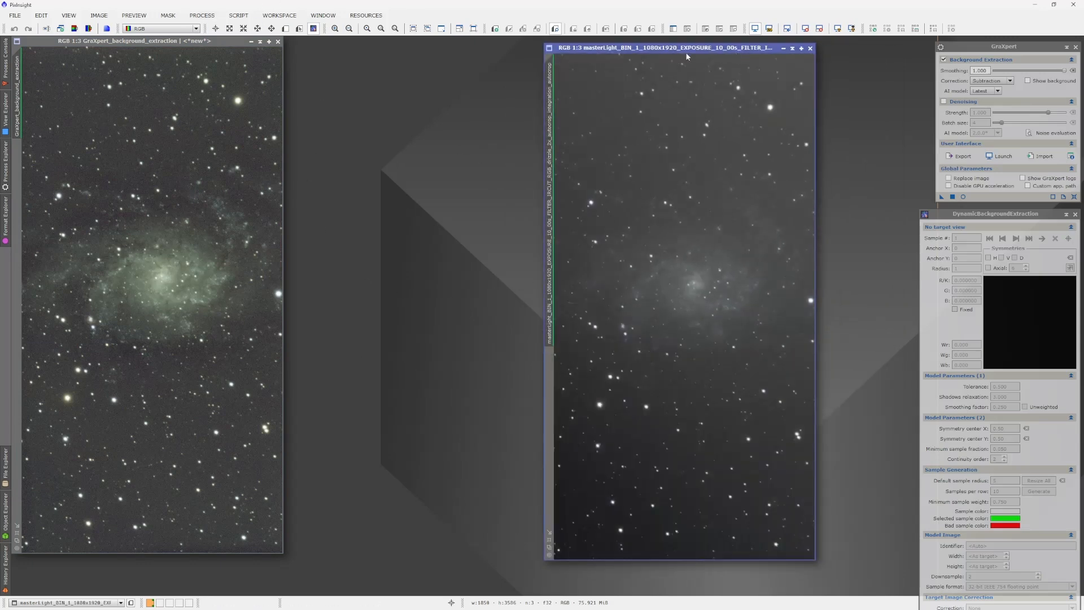
drag(690, 49, 741, 52)
click(250, 15)
mouse_move(287, 148)
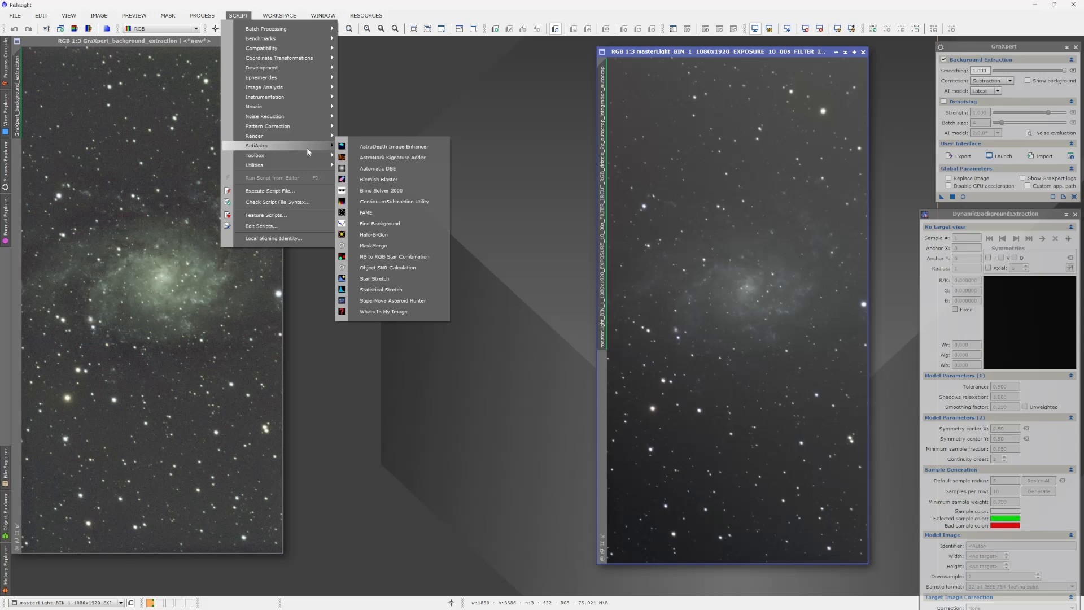
click(371, 169)
drag(490, 178, 430, 177)
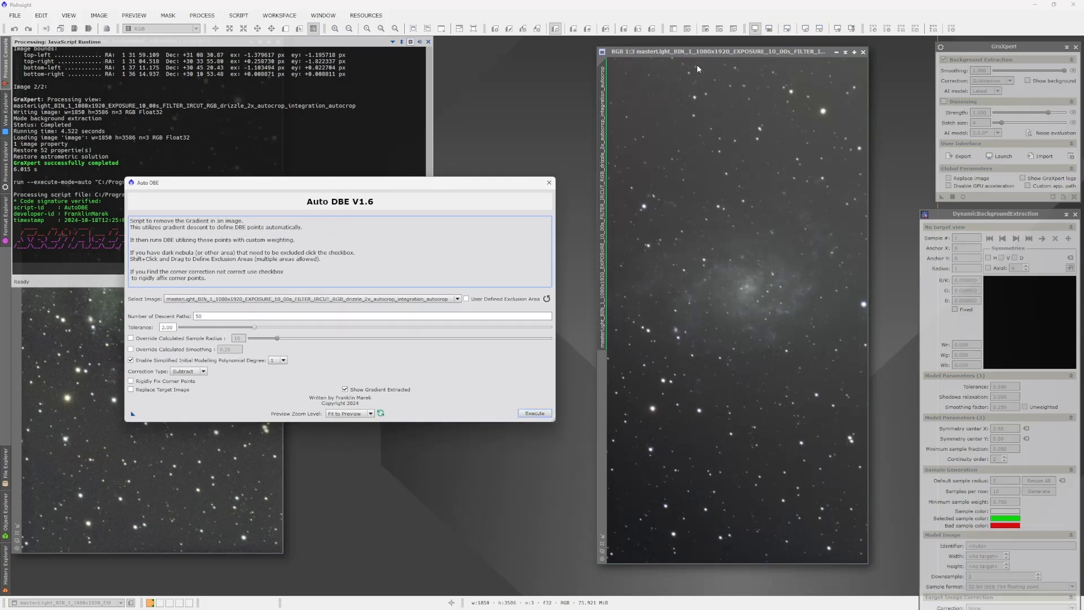
click(549, 182)
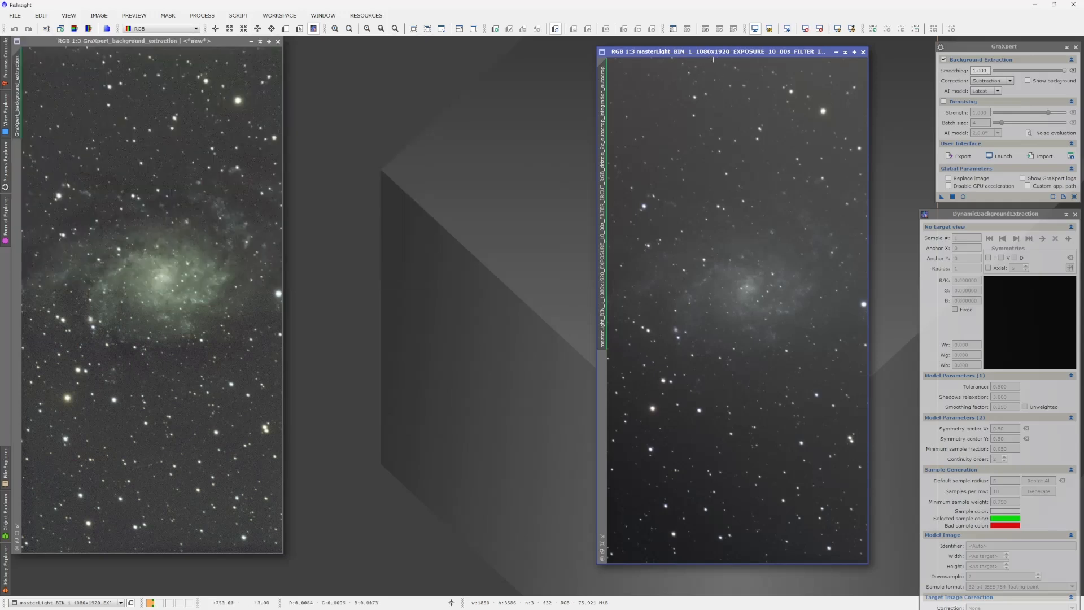
Step: Run the Auto DBE script on the autocropped image with 50 descent paths, tolerance 2.00 and Subtract correction
click(231, 19)
mouse_move(304, 141)
click(383, 173)
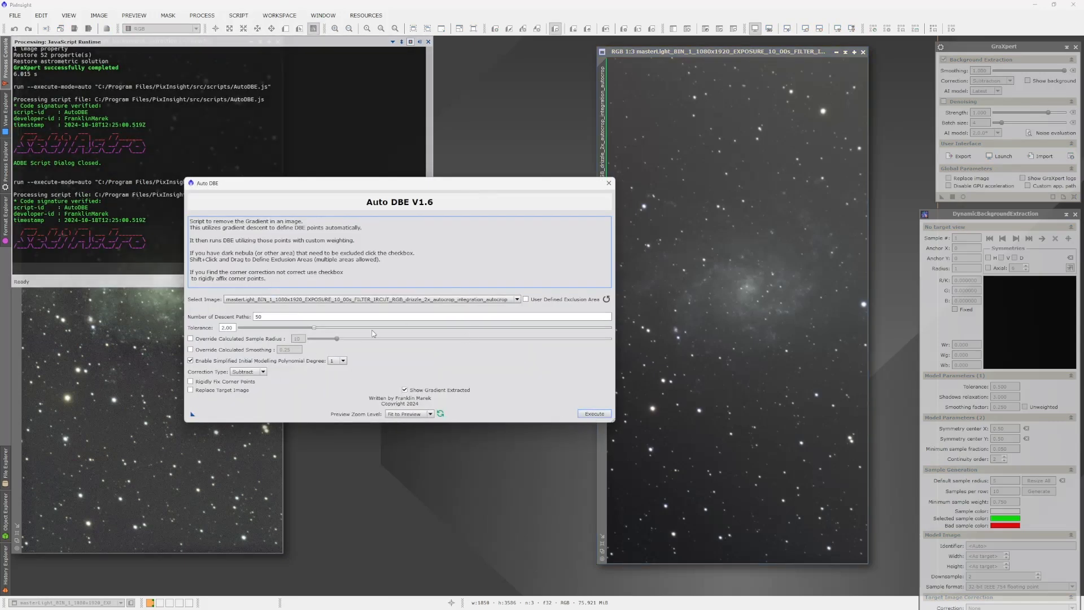
click(593, 412)
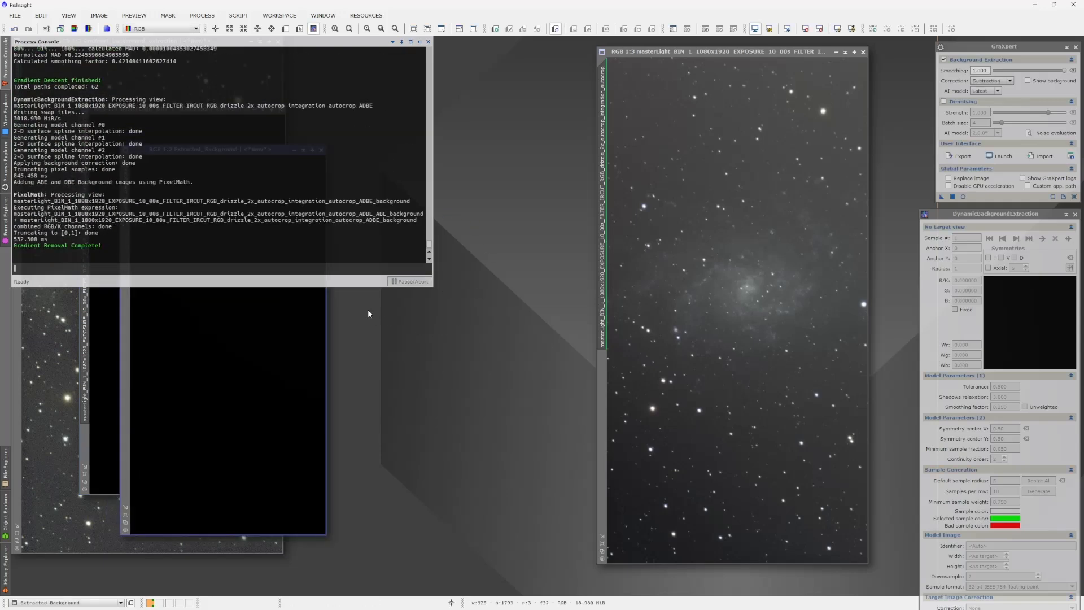
Step: Close the extracted background image and auto-stretch the Auto DBE result
drag(231, 151, 342, 169)
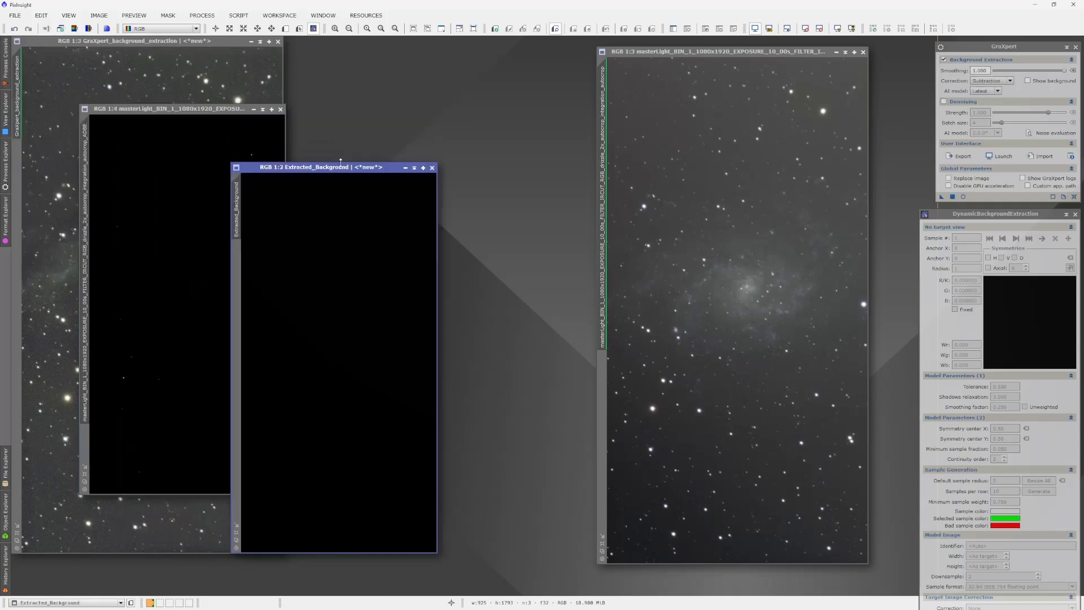
click(431, 168)
drag(204, 110, 426, 148)
key(ctrl+a)
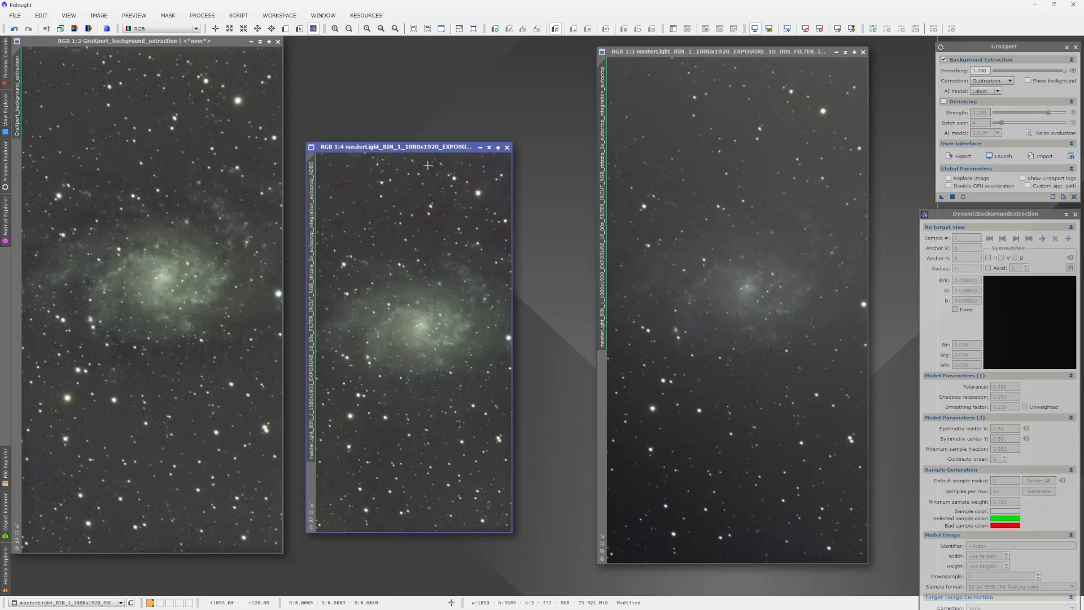
Step: Enlarge the Auto DBE result to 1:3 and line it up beside the GraXpert result, with the original alongside
click(311, 512)
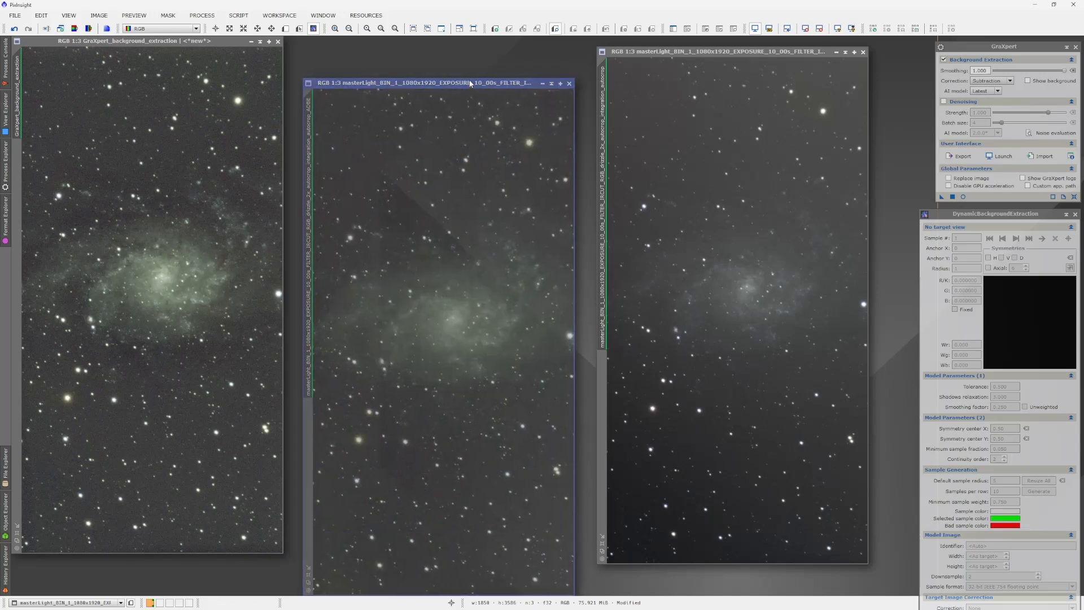
drag(470, 80, 449, 38)
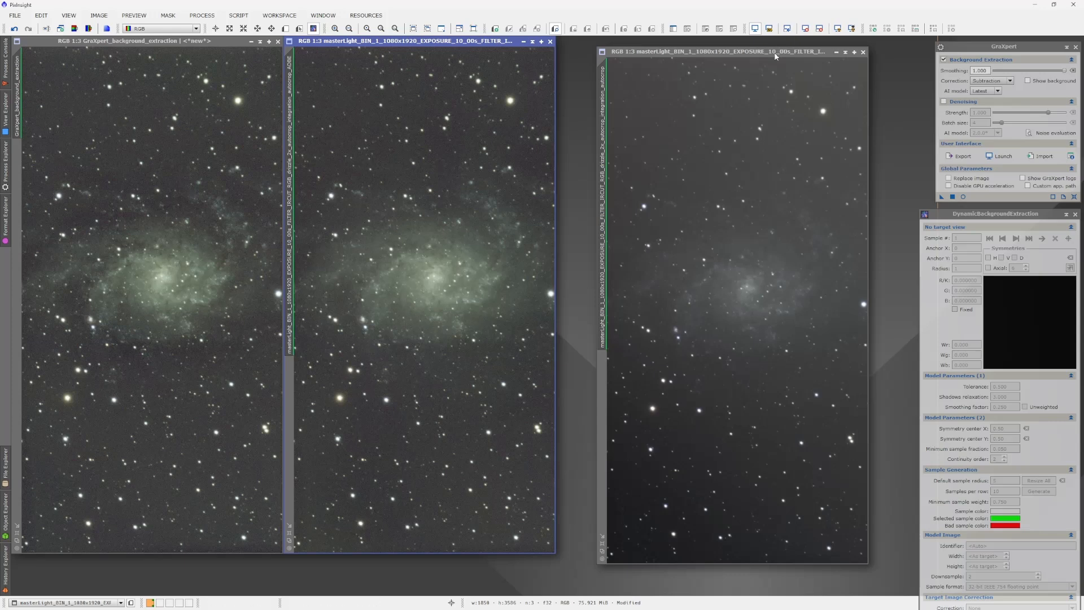
mouse_move(773, 55)
mouse_down()
mouse_move(841, 43)
mouse_move(777, 47)
mouse_up()
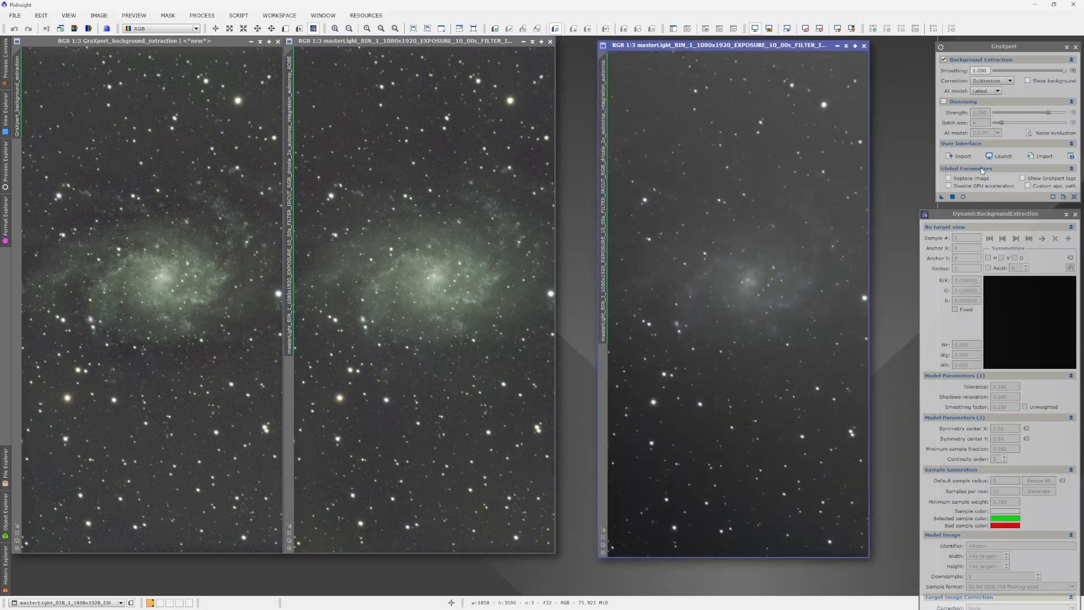
Step: Collapse the GraXpert process window out of the way and move DynamicBackgroundExtraction up beside the original image
click(994, 214)
click(1066, 47)
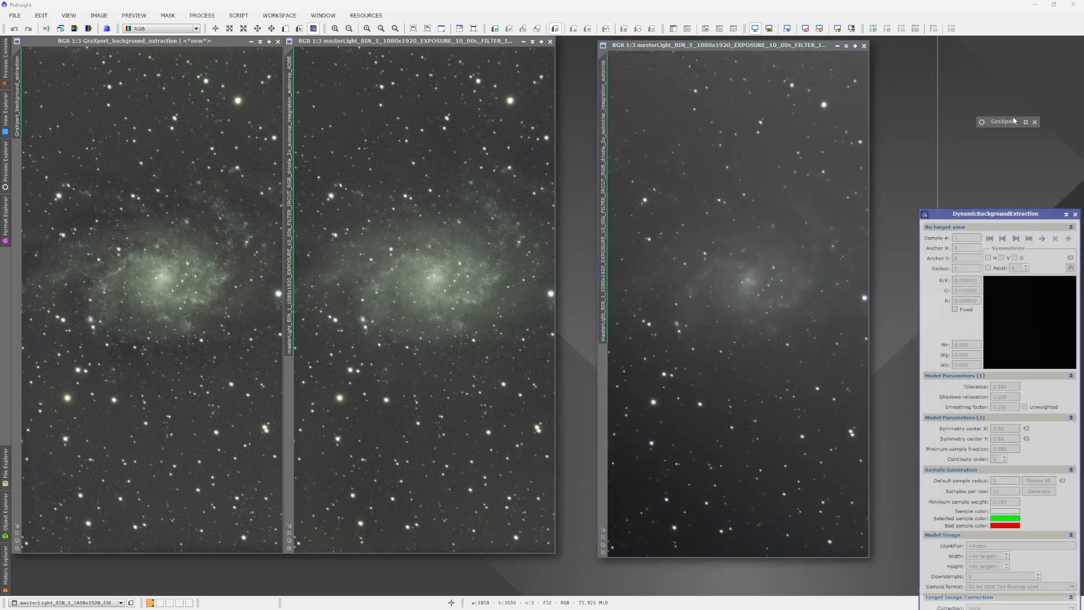
drag(1016, 118, 992, 42)
click(1010, 216)
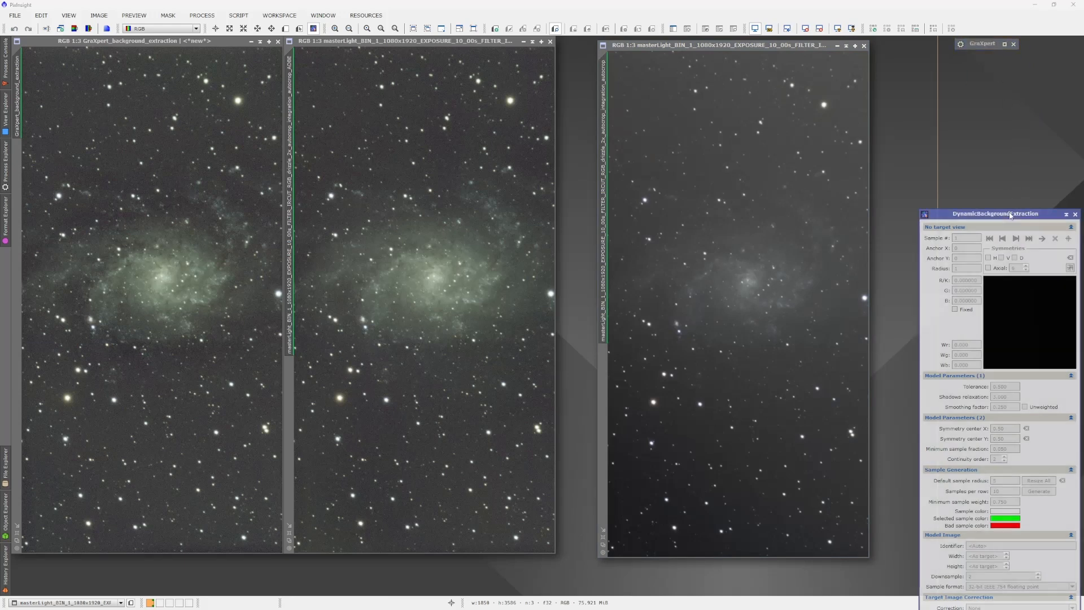
drag(1010, 216, 981, 79)
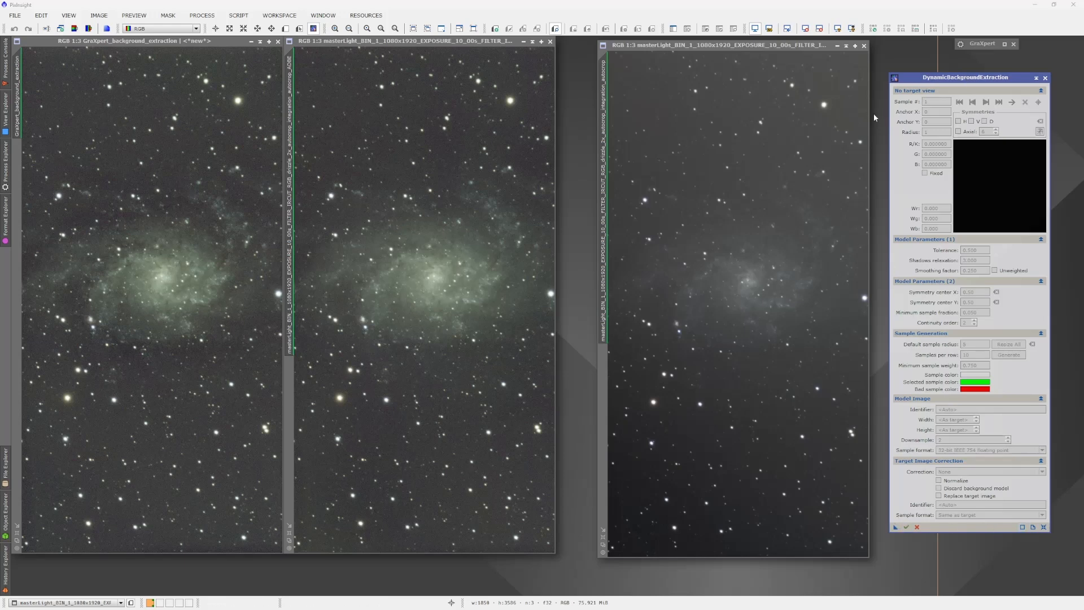
Step: Start a DynamicBackgroundExtraction session on the autocropped original and place a test sample in its dark lower area
click(757, 49)
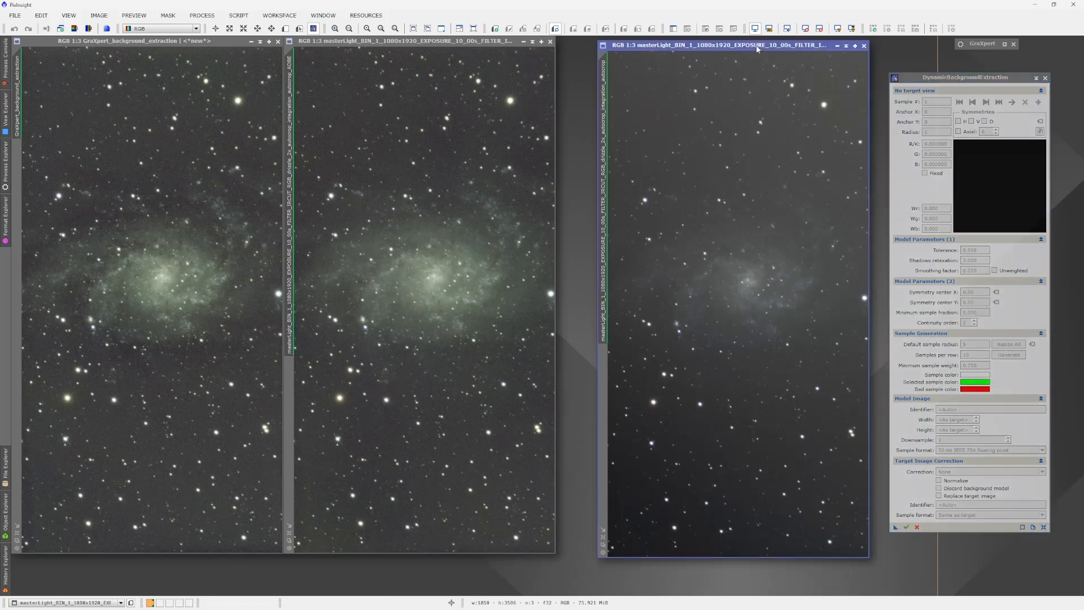
click(958, 78)
click(758, 160)
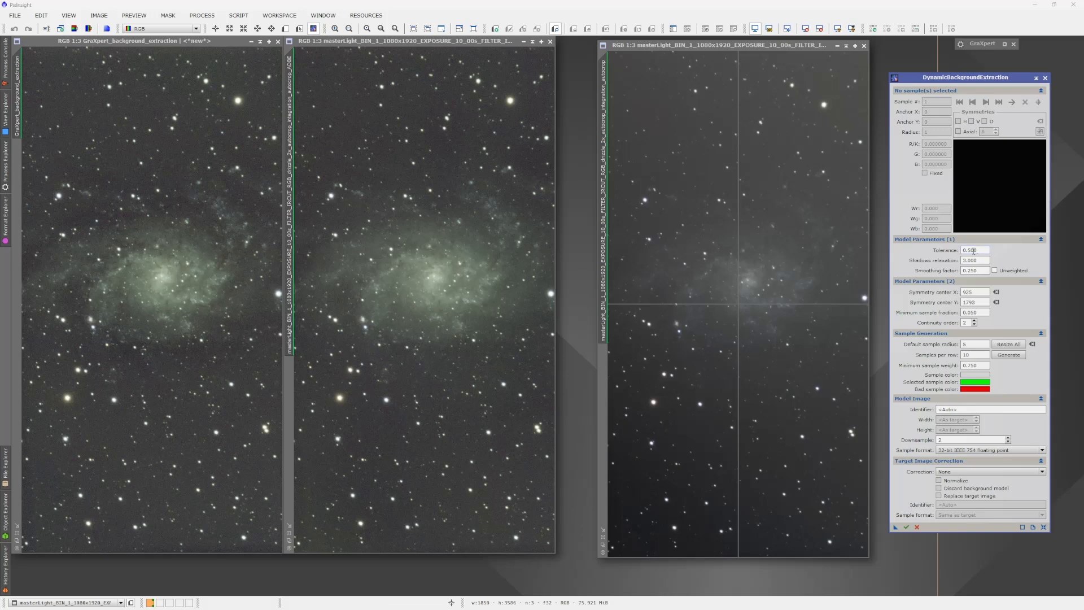
drag(833, 201, 802, 474)
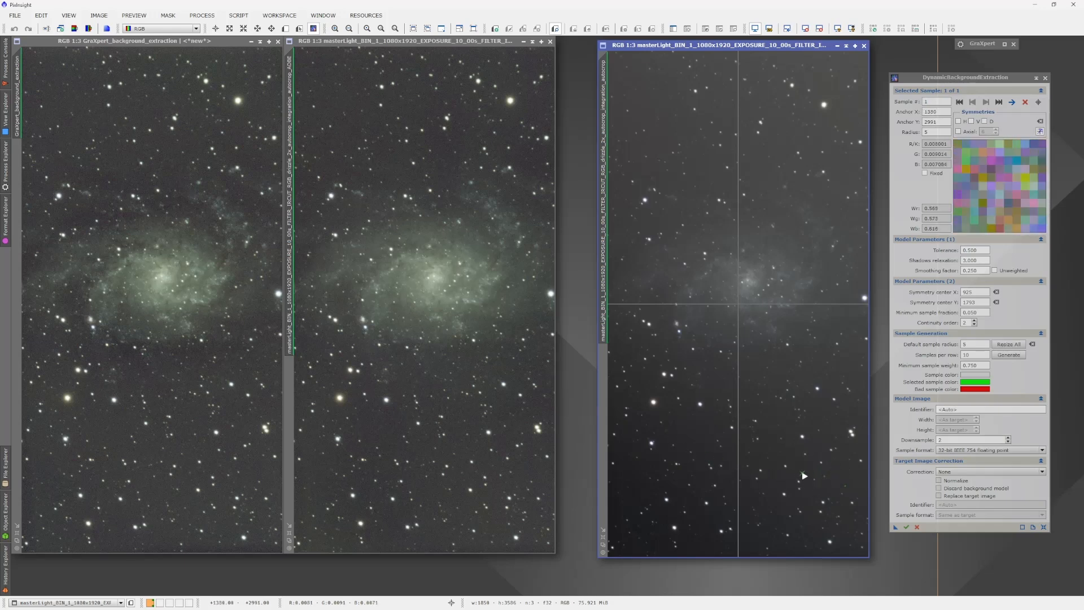
Step: Set the model tolerance to 1.000 and then 1.200, placing a test sample above the galaxy after each change
click(977, 248)
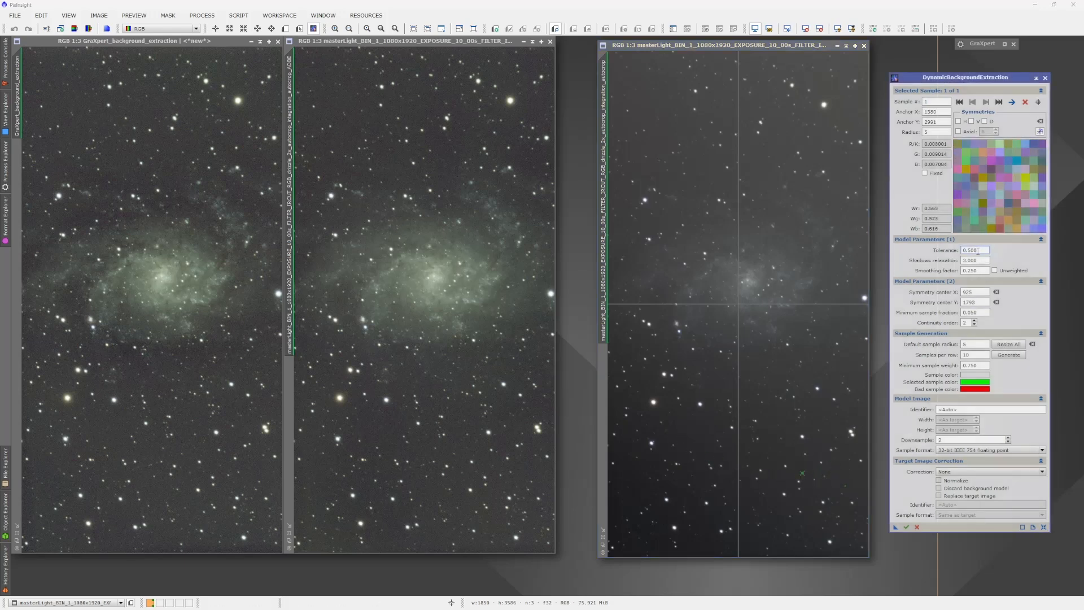
drag(852, 256, 767, 105)
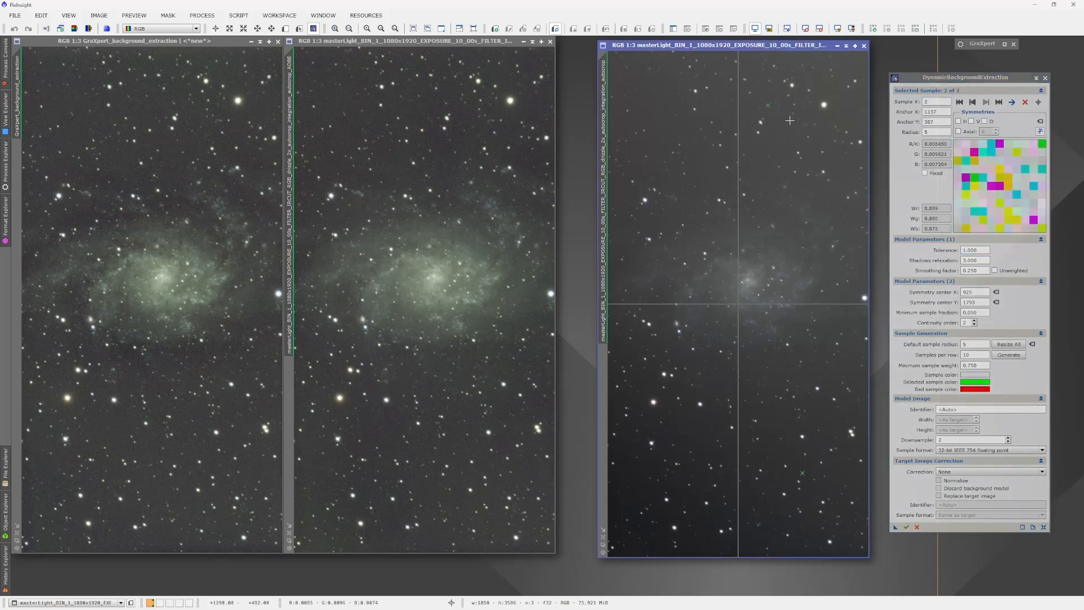
click(949, 256)
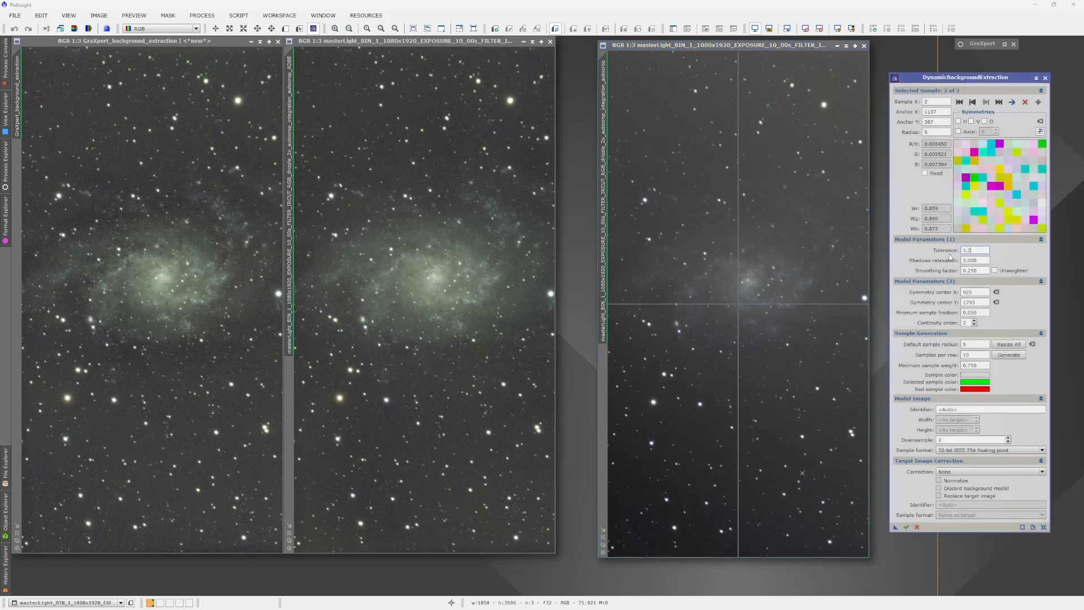
drag(853, 107, 799, 152)
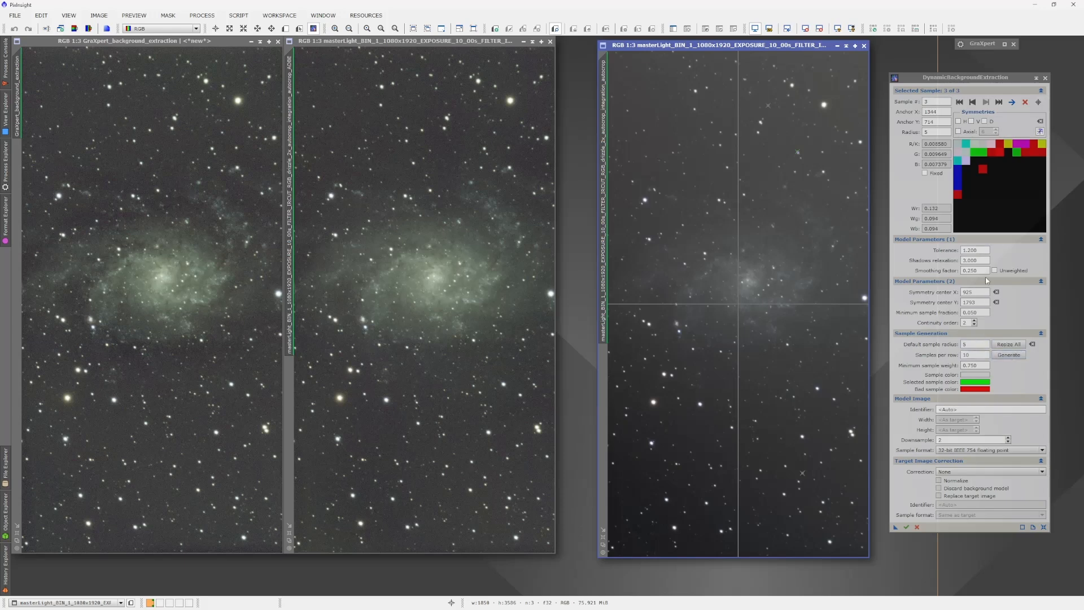
Step: Set the default sample radius to 50 and generate the grid of background samples
click(1009, 355)
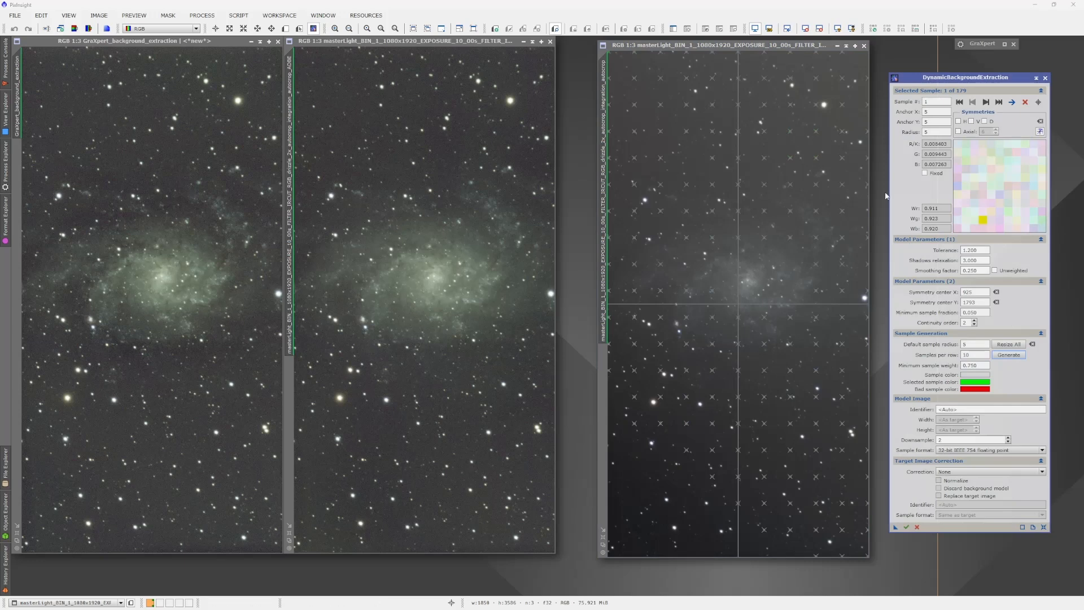
double_click(973, 344)
text(0)
click(1008, 355)
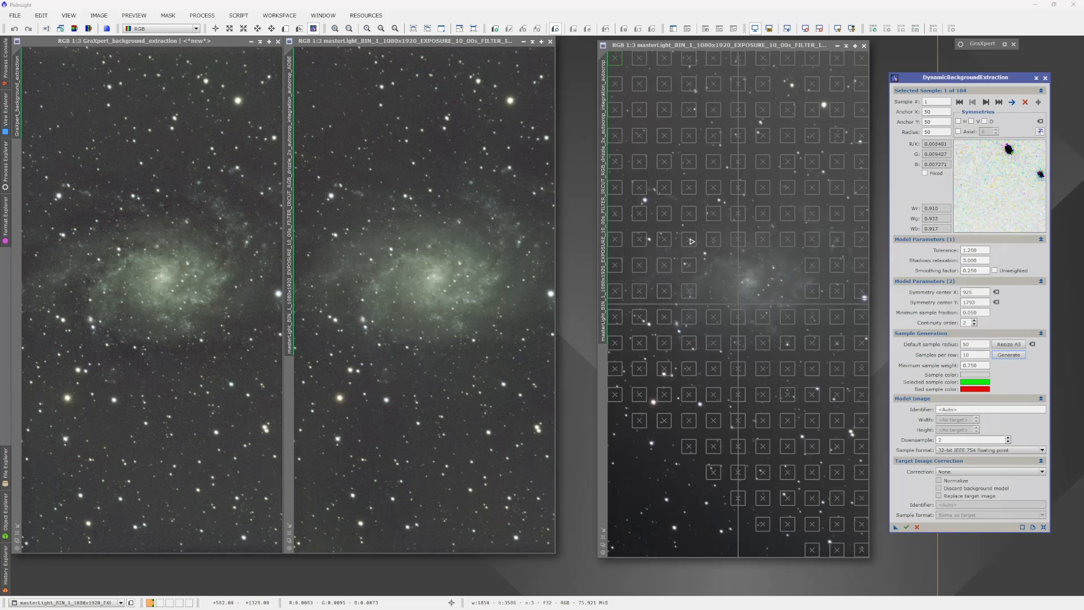
Step: Delete the background samples covering the galaxy core and the spiral arms beside and below it
click(691, 241)
key(Delete)
key(Delete)
click(689, 213)
key(Delete)
key(Delete)
key(Delete)
key(Delete)
click(714, 337)
key(Delete)
key(Delete)
key(Delete)
click(736, 342)
key(Delete)
key(Delete)
click(739, 319)
key(Delete)
key(Delete)
click(762, 341)
click(767, 321)
key(Delete)
key(Delete)
click(788, 319)
key(Delete)
key(Delete)
key(Delete)
click(811, 291)
key(Delete)
key(Delete)
key(Delete)
click(767, 367)
key(Delete)
click(666, 317)
key(Delete)
click(667, 291)
key(Delete)
click(666, 266)
key(Delete)
click(641, 266)
key(Delete)
key(Delete)
click(620, 292)
key(Delete)
click(644, 316)
key(Delete)
click(665, 344)
key(Delete)
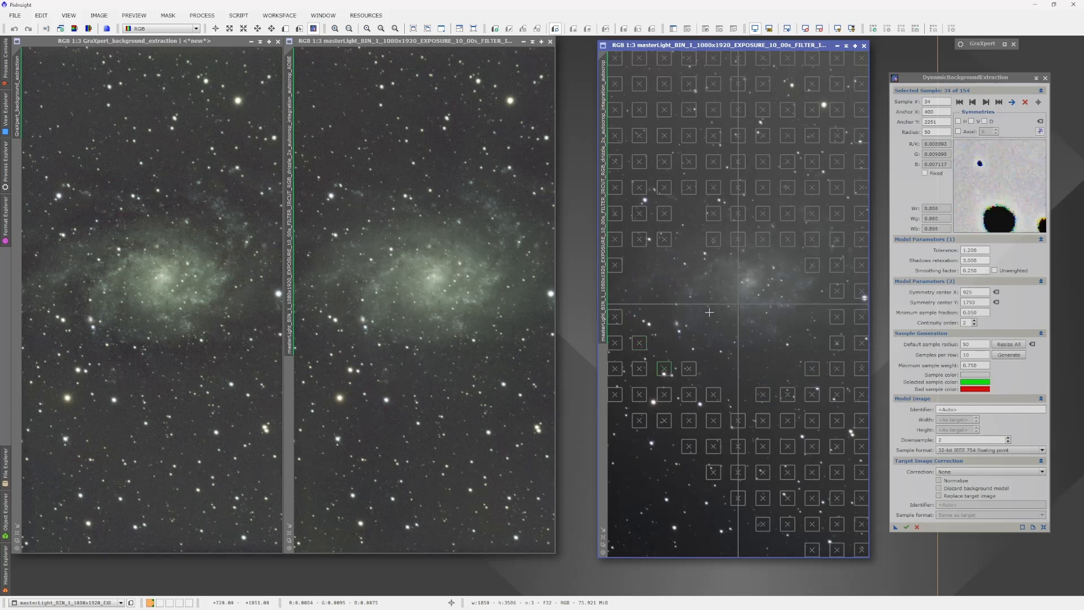
Step: Delete the background samples over the spiral arms directly above the galaxy core and towards its upper right
click(664, 241)
key(Delete)
click(642, 241)
key(Delete)
click(620, 266)
key(Delete)
click(714, 240)
key(Delete)
click(715, 215)
key(Delete)
click(737, 240)
key(Delete)
click(738, 215)
key(Delete)
click(762, 215)
key(Delete)
click(763, 239)
key(Delete)
key(Delete)
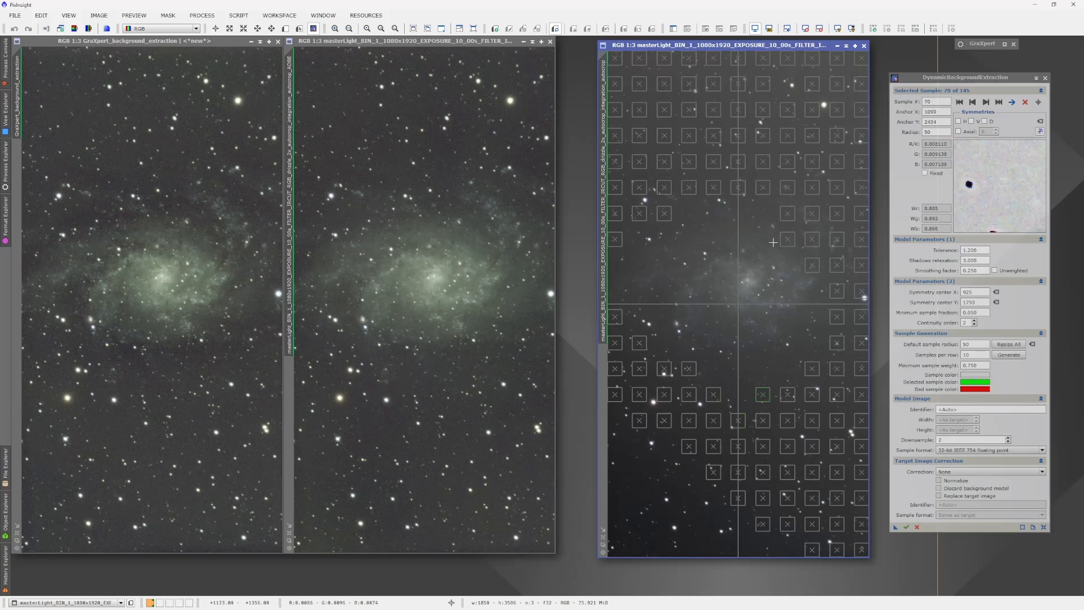
key(Delete)
click(790, 215)
key(Delete)
key(Delete)
click(813, 239)
key(Delete)
key(Delete)
click(812, 212)
key(Delete)
click(811, 192)
key(Delete)
key(Delete)
Step: Delete the remaining samples in the row along the galaxy's upper edge and over its upper-left outskirts
click(783, 191)
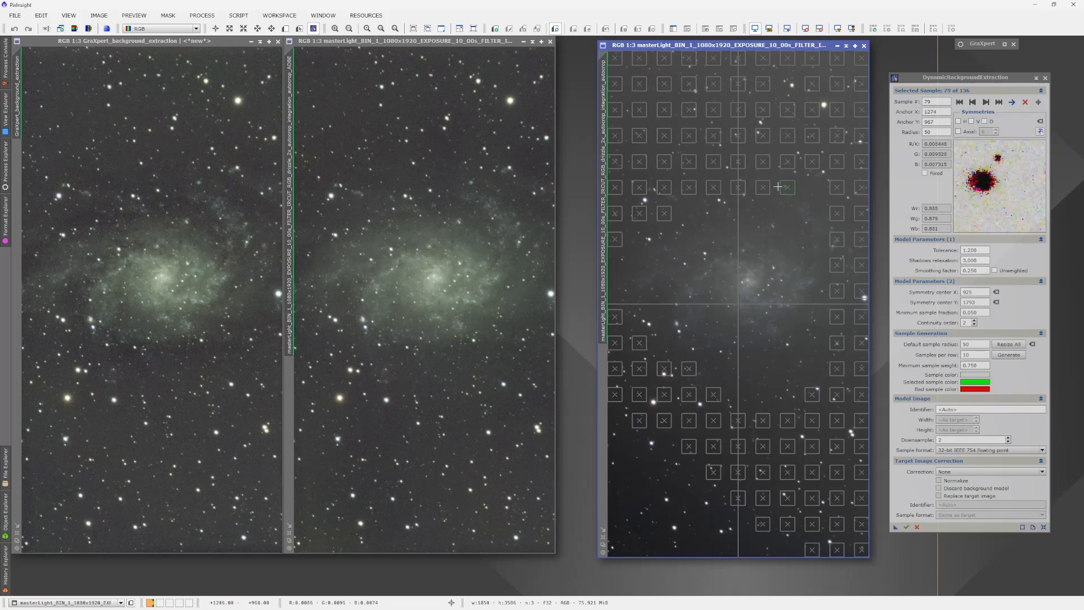
key(Delete)
key(Delete)
click(765, 192)
key(Delete)
key(Delete)
click(740, 192)
key(Delete)
key(Delete)
click(714, 192)
key(Delete)
click(693, 191)
key(Delete)
click(669, 213)
key(Delete)
key(Delete)
click(667, 189)
key(Delete)
click(641, 192)
key(Delete)
click(644, 216)
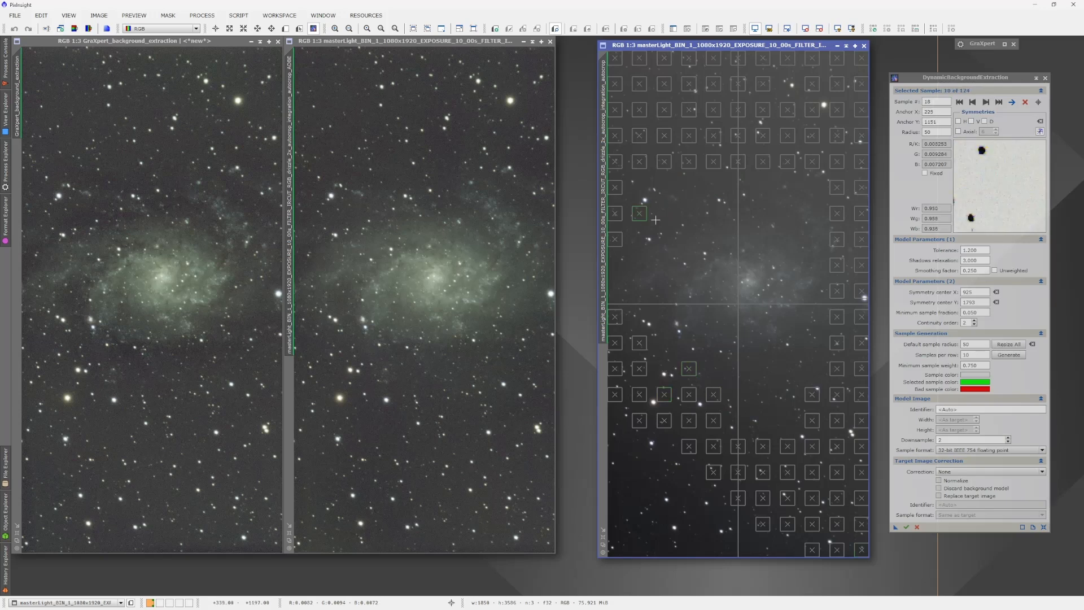
key(Delete)
Step: Delete the background samples in the column along the galaxy's right-hand outskirts
click(837, 214)
key(Delete)
click(838, 241)
key(Delete)
click(838, 266)
key(Delete)
click(839, 292)
key(Delete)
key(Delete)
key(Delete)
Step: Add a background sample in the gap just below and to the right of the galaxy
click(788, 419)
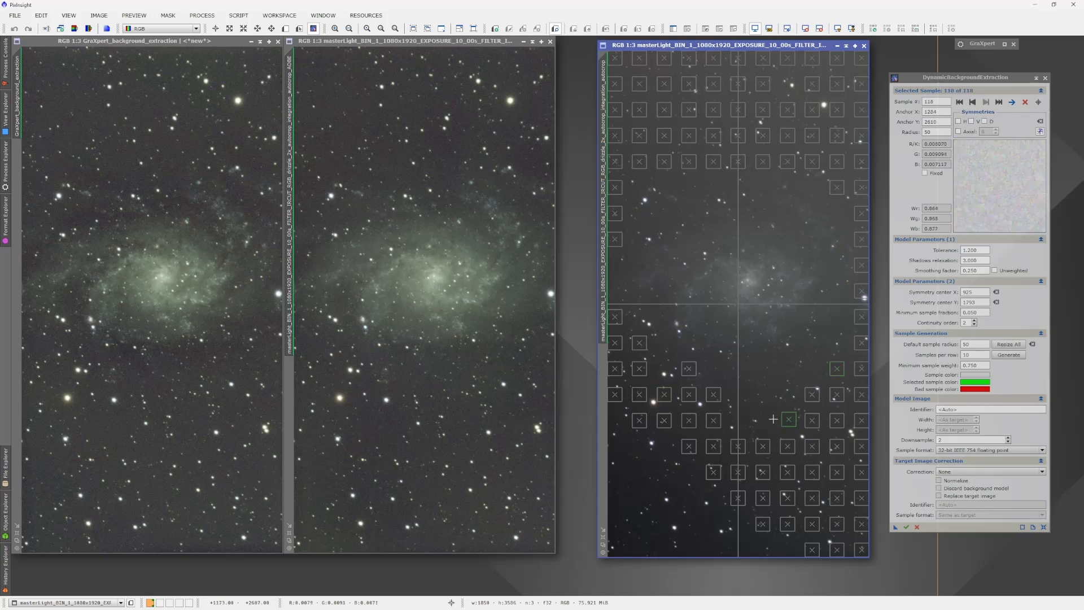
click(755, 408)
key(Delete)
Step: Delete the background samples along the image's right edge beside the galaxy and those at its upper-right outskirts
click(860, 293)
key(Delete)
click(860, 265)
key(Delete)
click(860, 241)
key(Delete)
click(861, 213)
key(Delete)
click(836, 187)
key(Delete)
click(860, 187)
key(Delete)
Step: Delete the four adjacent background samples in the right half of the row above the galaxy
click(816, 166)
key(Delete)
click(784, 166)
key(Delete)
click(761, 165)
key(Delete)
click(739, 165)
key(Delete)
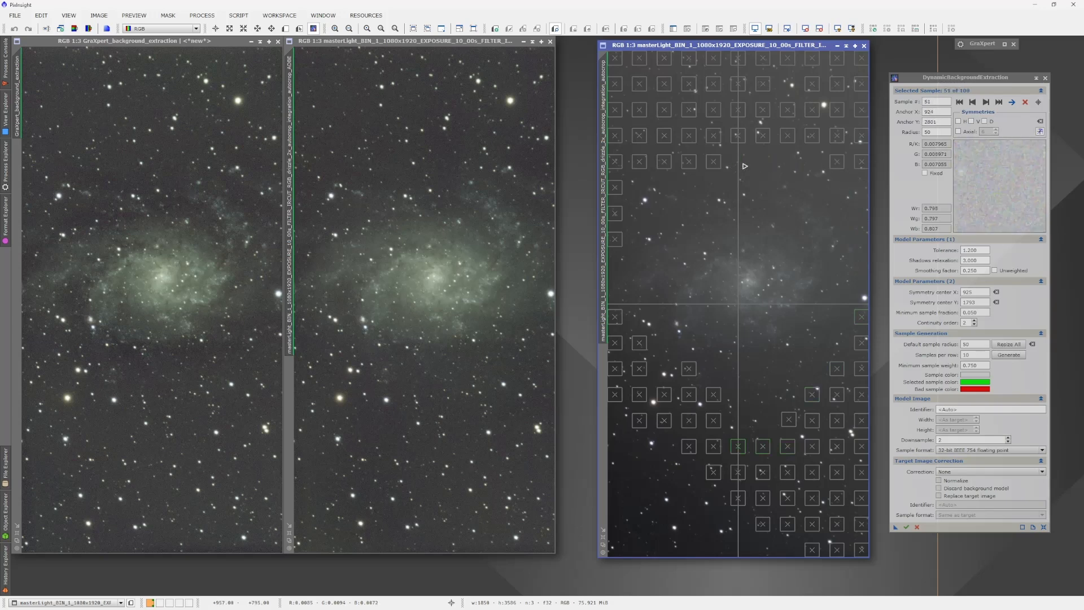
Step: Add five background samples across the empty dark area in the image's lower-left corner
click(639, 482)
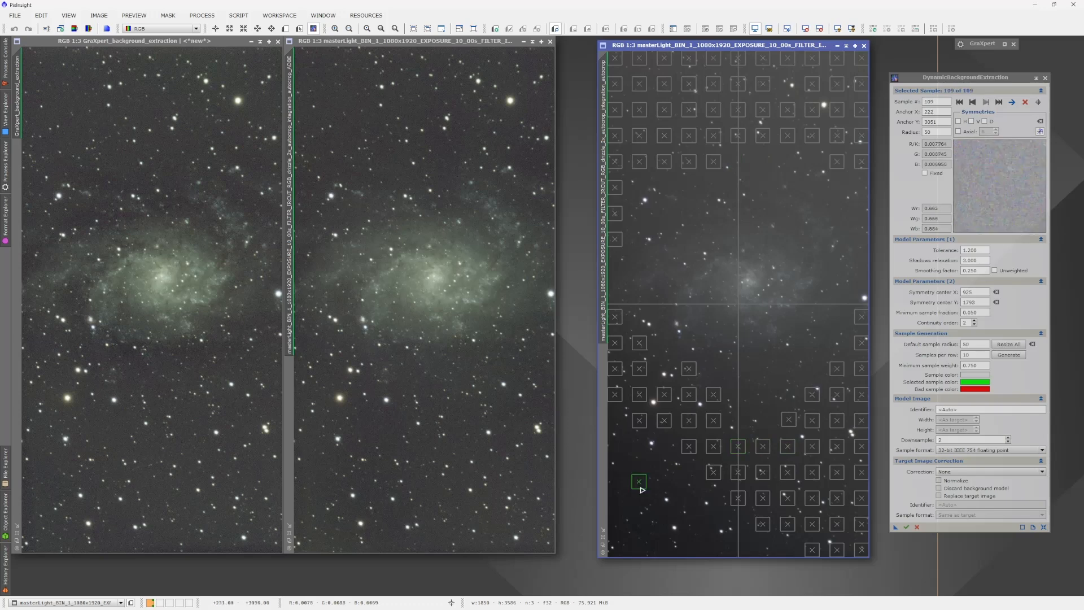
click(706, 542)
click(626, 507)
click(656, 540)
click(633, 543)
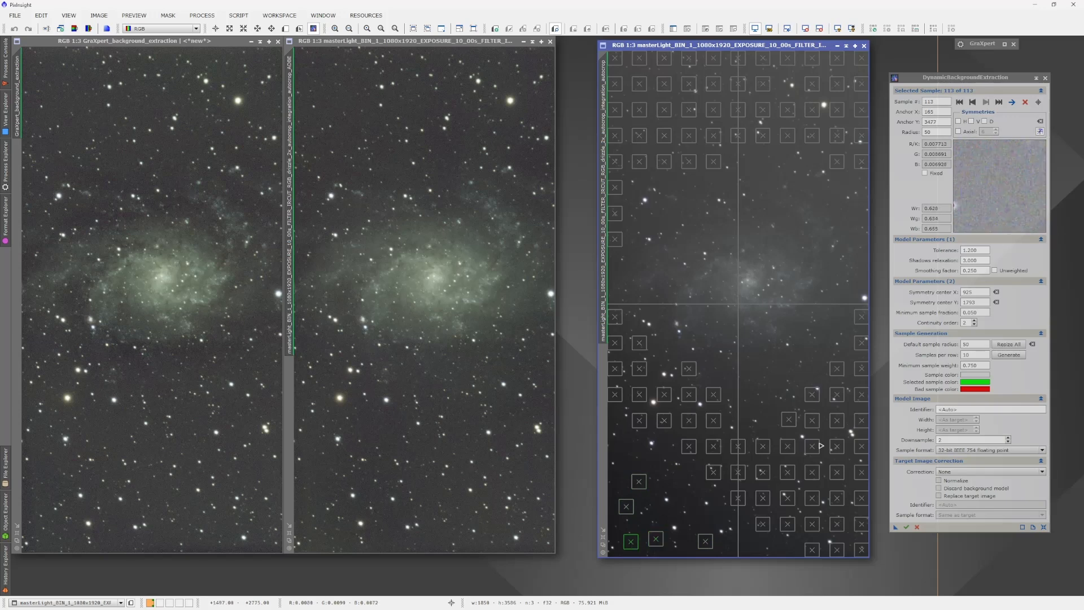
Step: Delete the background samples near the galaxy's lower-right outskirts and one more in the second row above the galaxy
click(811, 394)
key(Delete)
click(859, 343)
key(Delete)
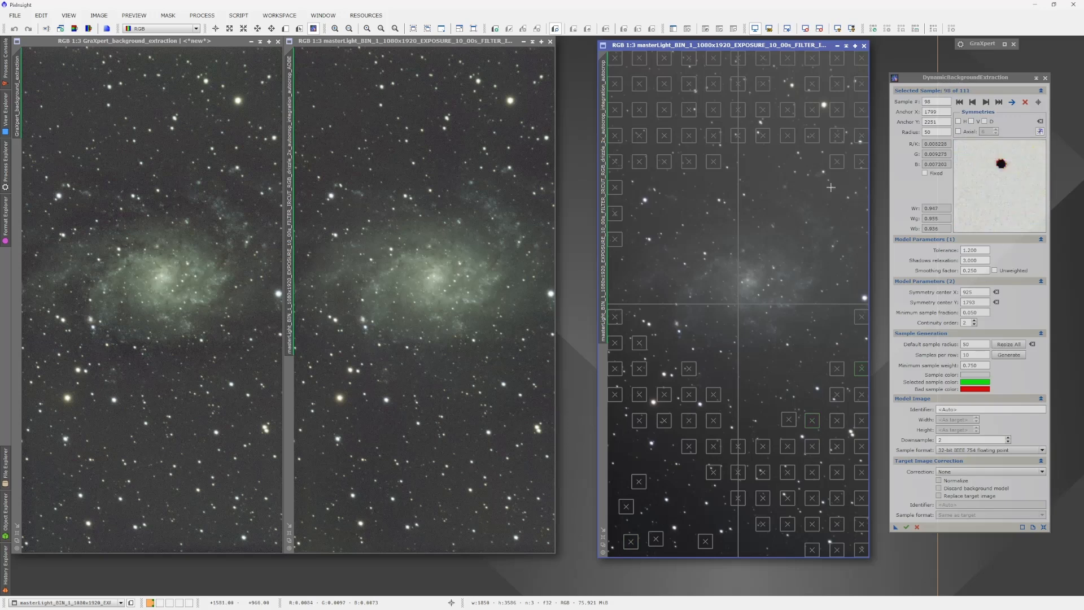
key(Delete)
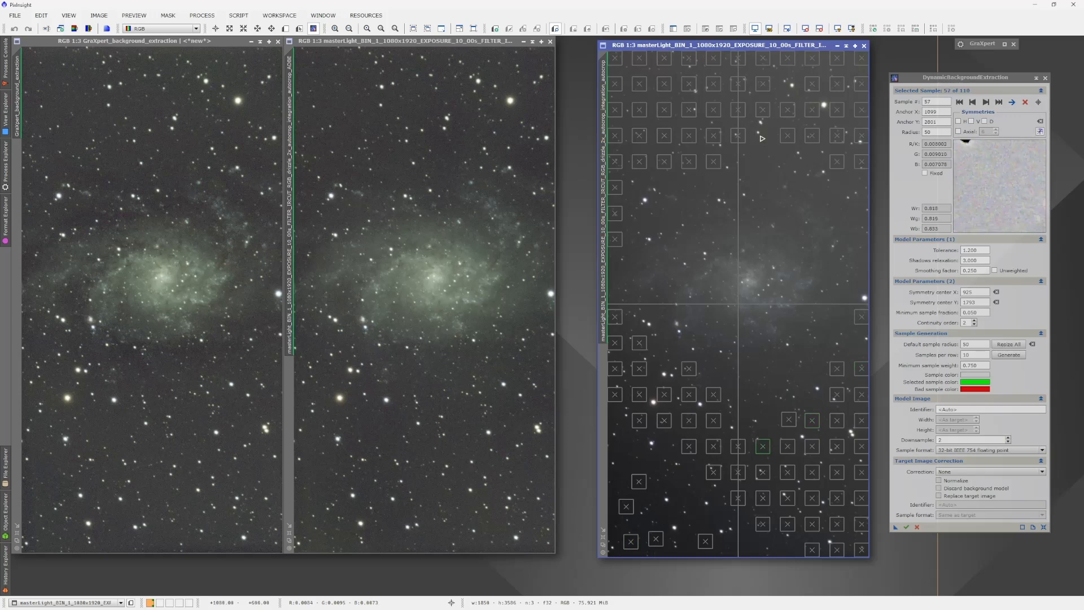
Step: Delete two background samples in the image's upper part left of centre and one over a star in the lower right
click(694, 88)
key(Delete)
click(694, 110)
key(Delete)
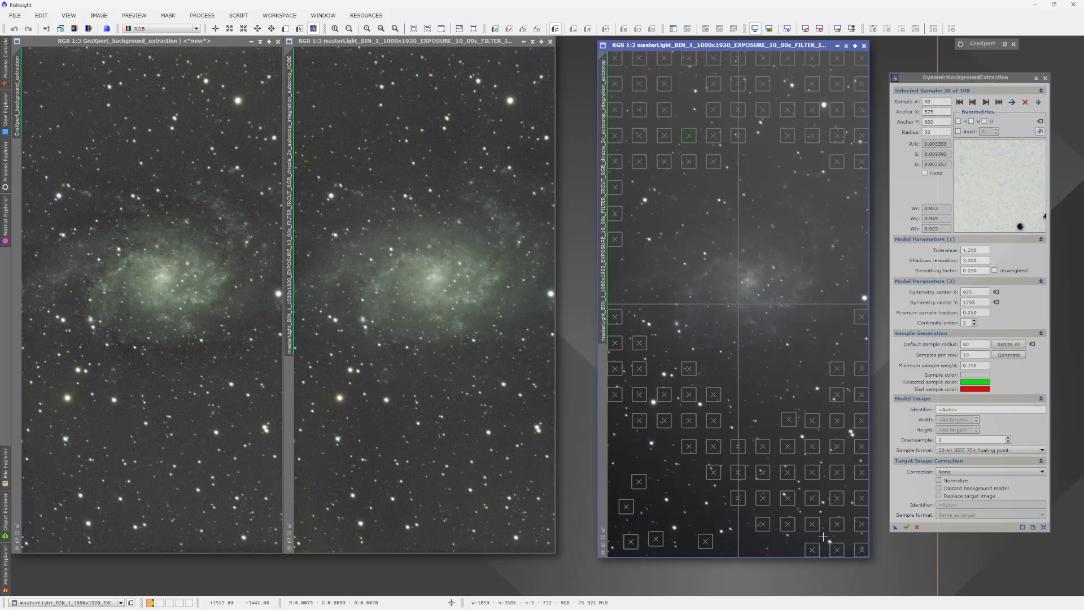
click(788, 499)
key(Delete)
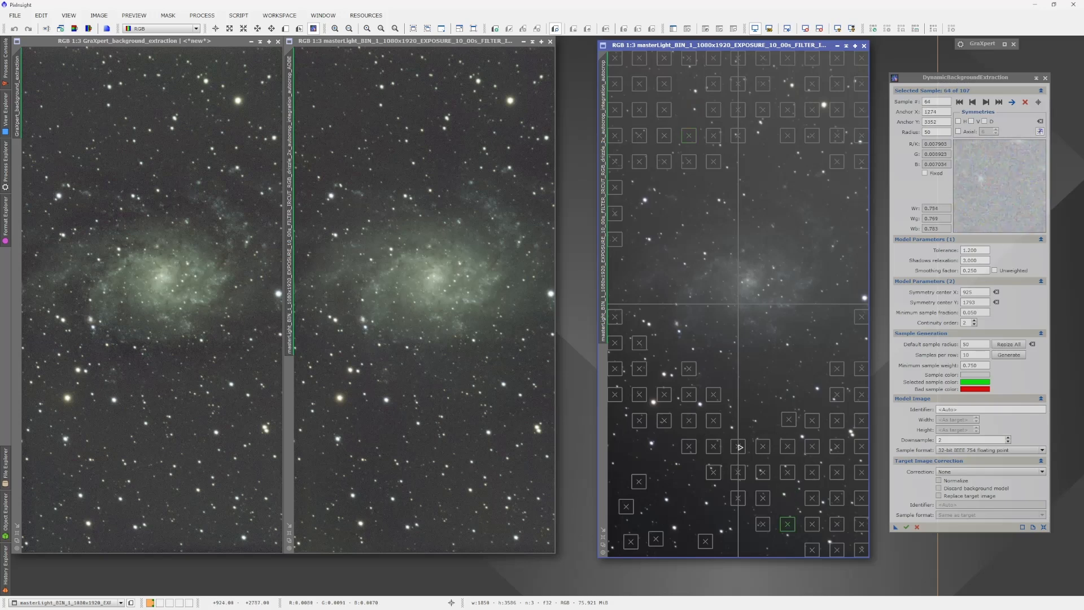
Step: Add four background samples to fill the remaining gaps in the lower-left part of the image
click(703, 517)
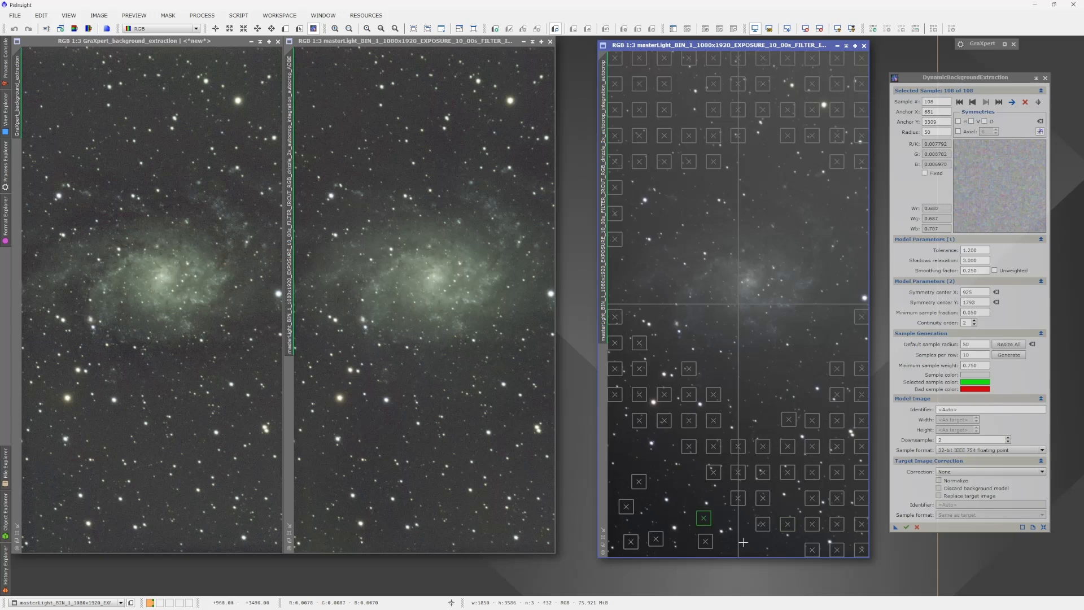
click(744, 542)
click(680, 492)
click(623, 450)
Step: Delete the background sample at the image's right edge just below the galaxy
click(861, 317)
key(Delete)
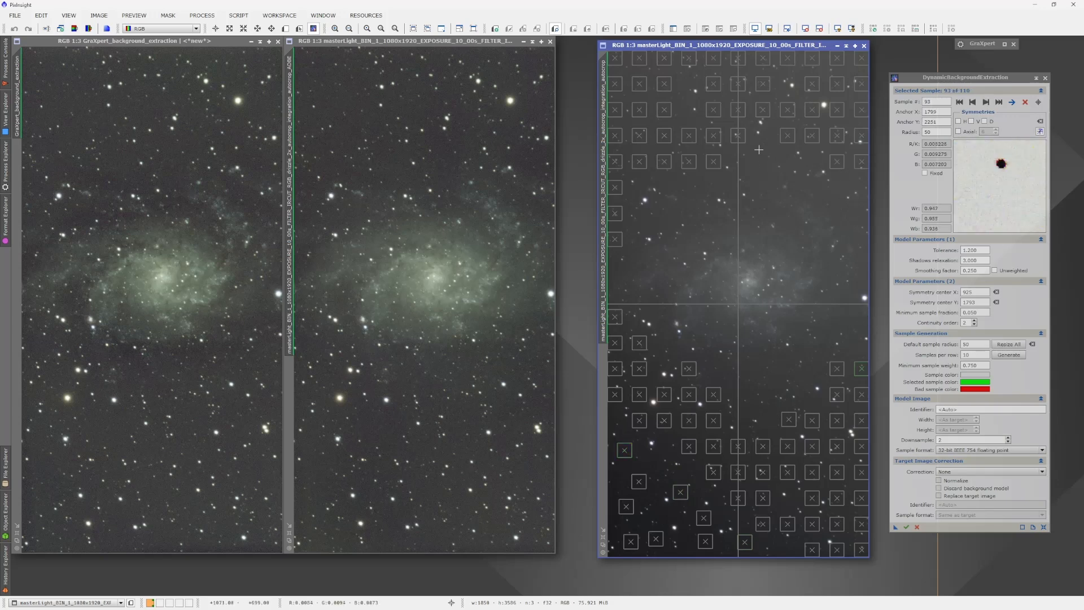
click(682, 107)
key(Delete)
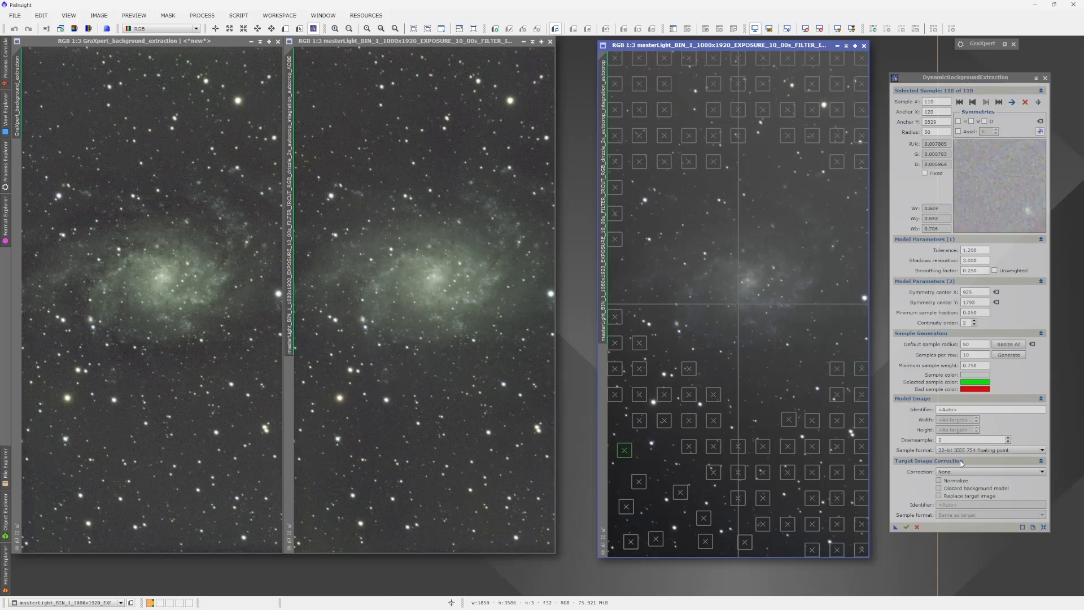
Step: Run DynamicBackgroundExtraction, discard the model-only result, and rerun it with the correction set to Subtraction
click(906, 527)
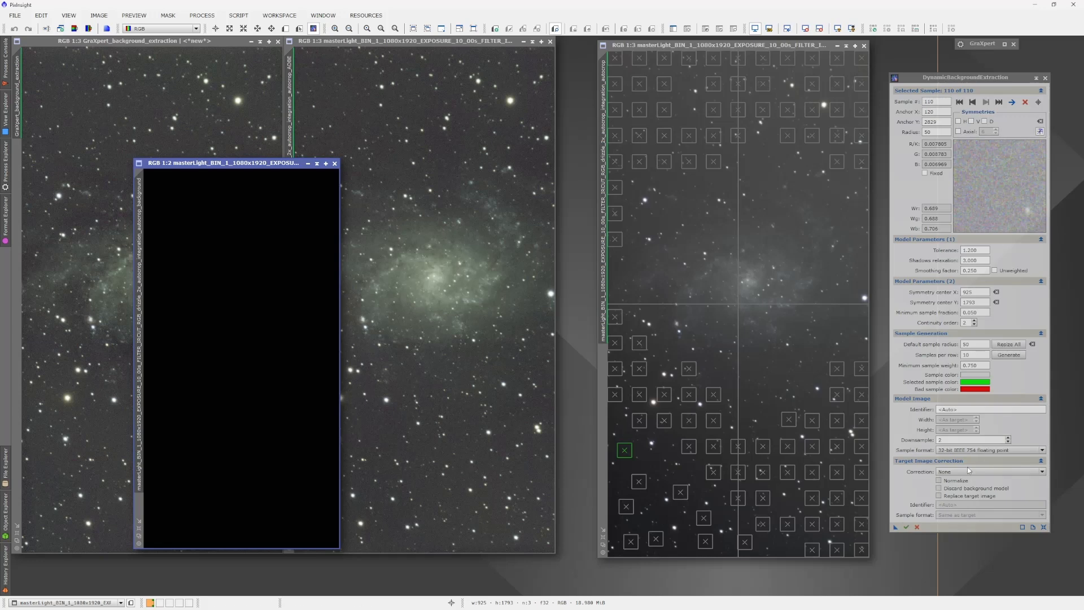
click(335, 163)
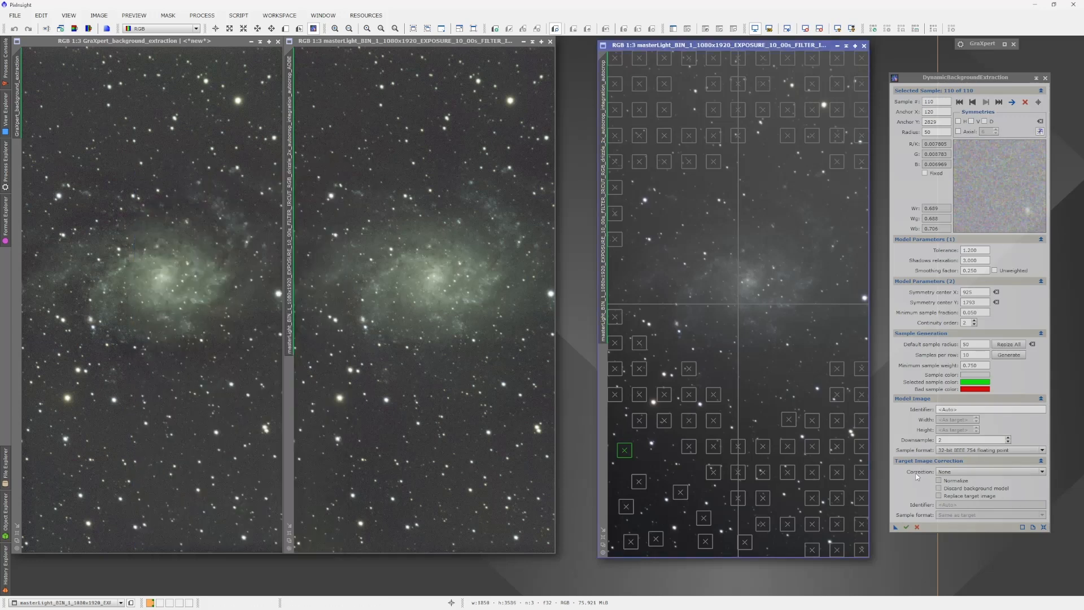
click(962, 471)
click(963, 486)
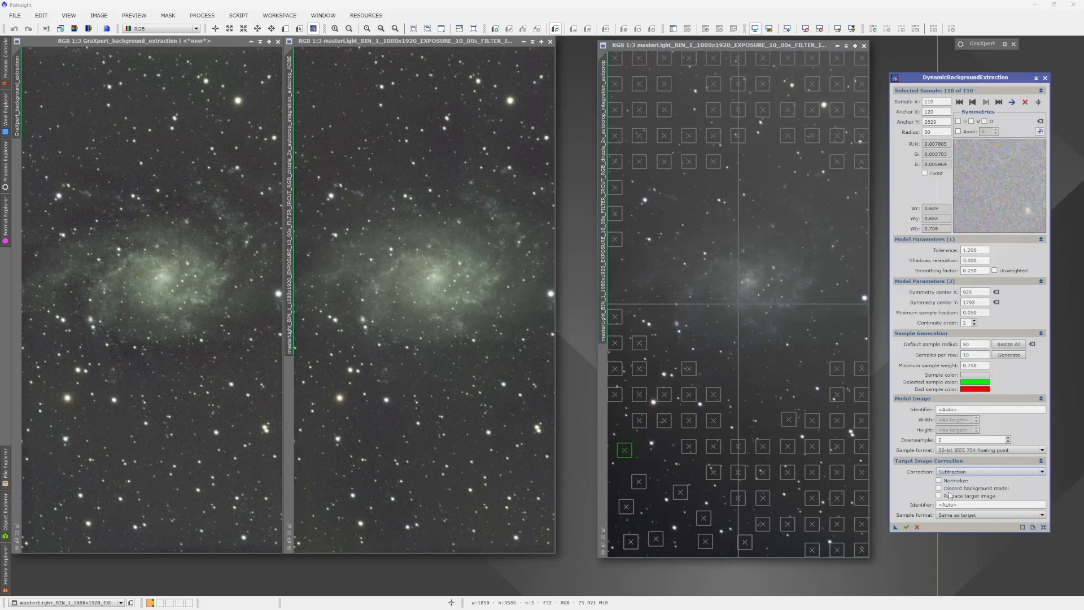
click(906, 527)
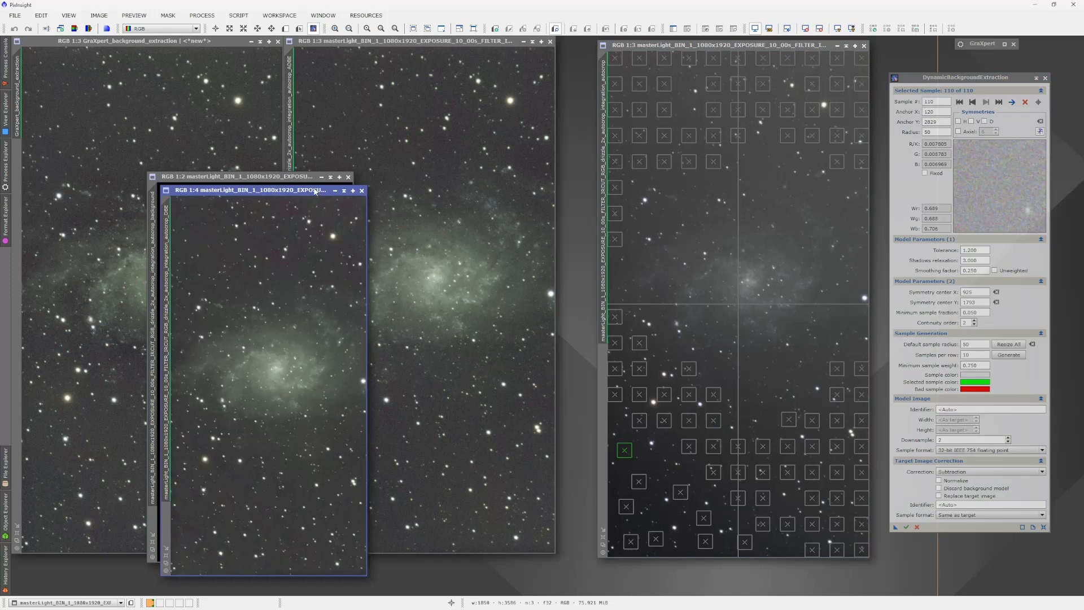
Step: Inspect and close the extracted background model, and end the DynamicBackgroundExtraction session
click(305, 179)
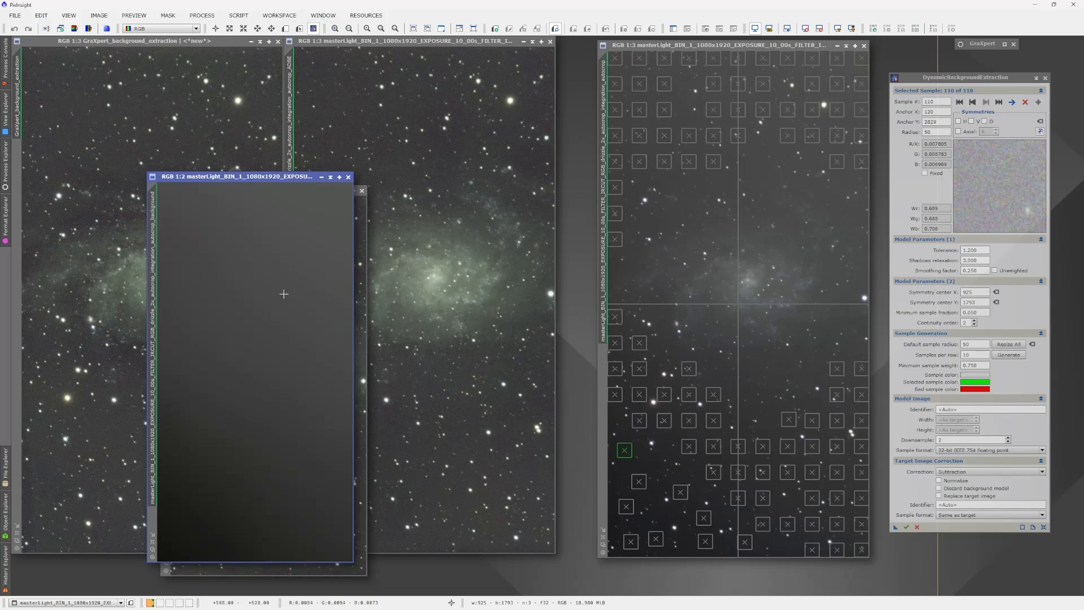
click(348, 176)
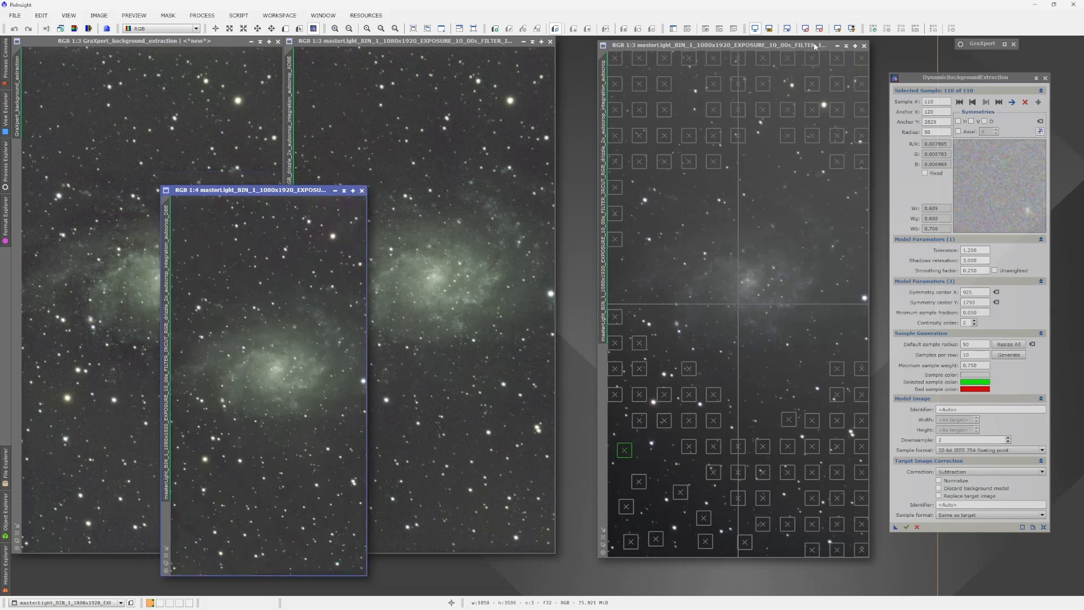
click(1045, 78)
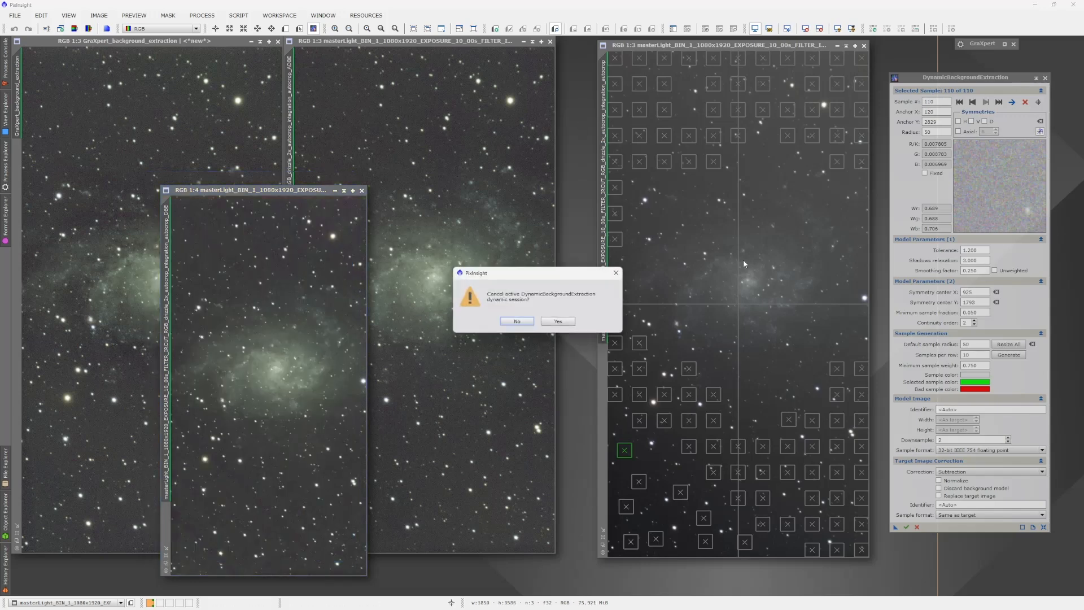
click(556, 320)
Step: Move the original image aside and place the DBE result at 1:3 beside the GraXpert and Auto DBE versions
drag(774, 45, 1002, 55)
drag(291, 194, 702, 41)
scroll(638, 374, up, 1)
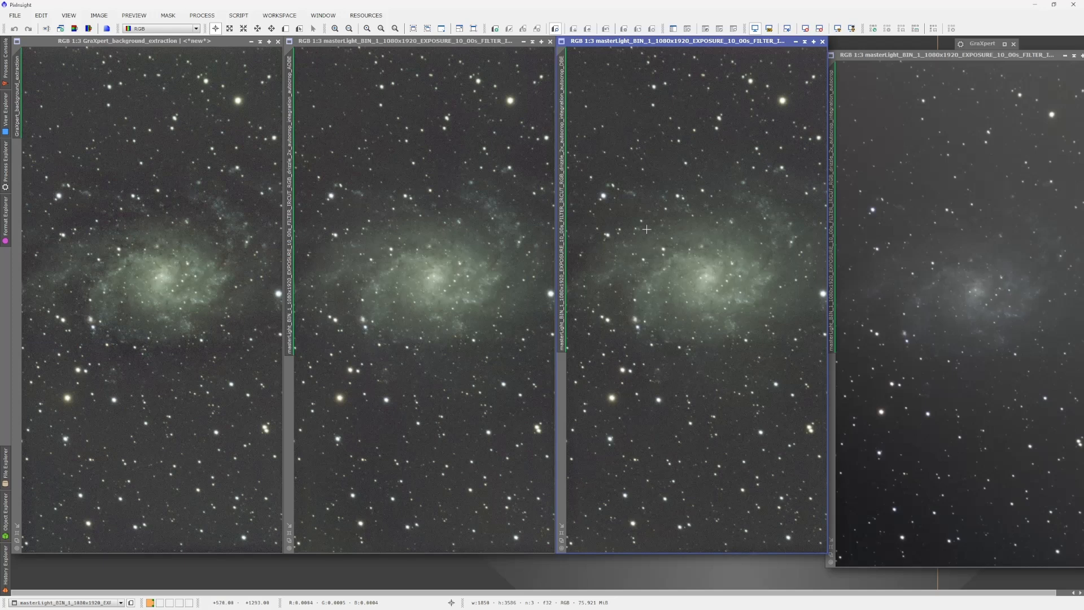
Step: Close the GraXpert and manual DBE results, and park the original image minimized in the workspace corner
click(278, 41)
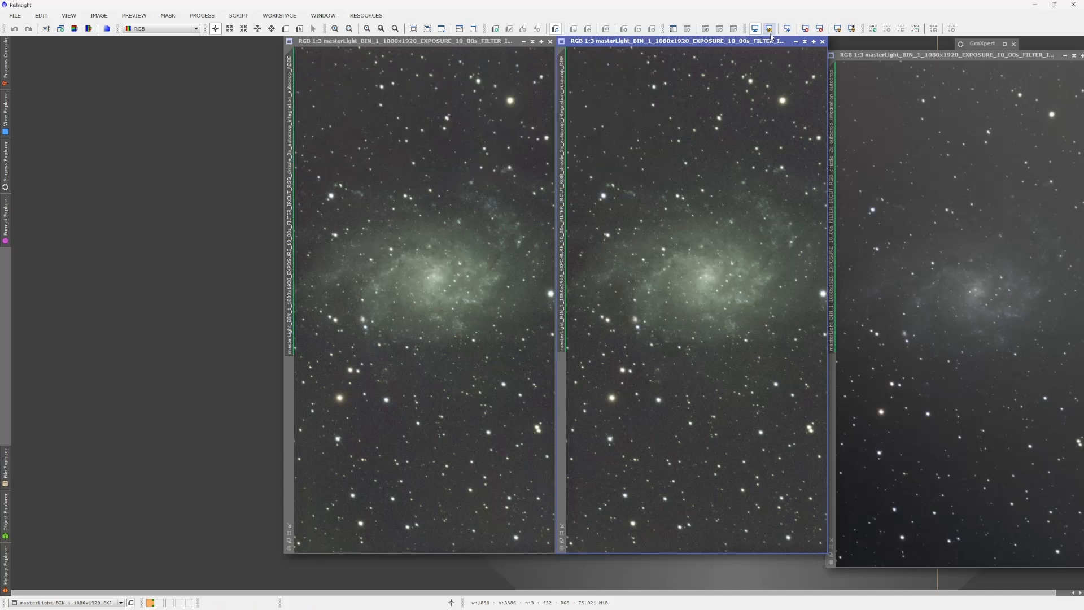
click(823, 42)
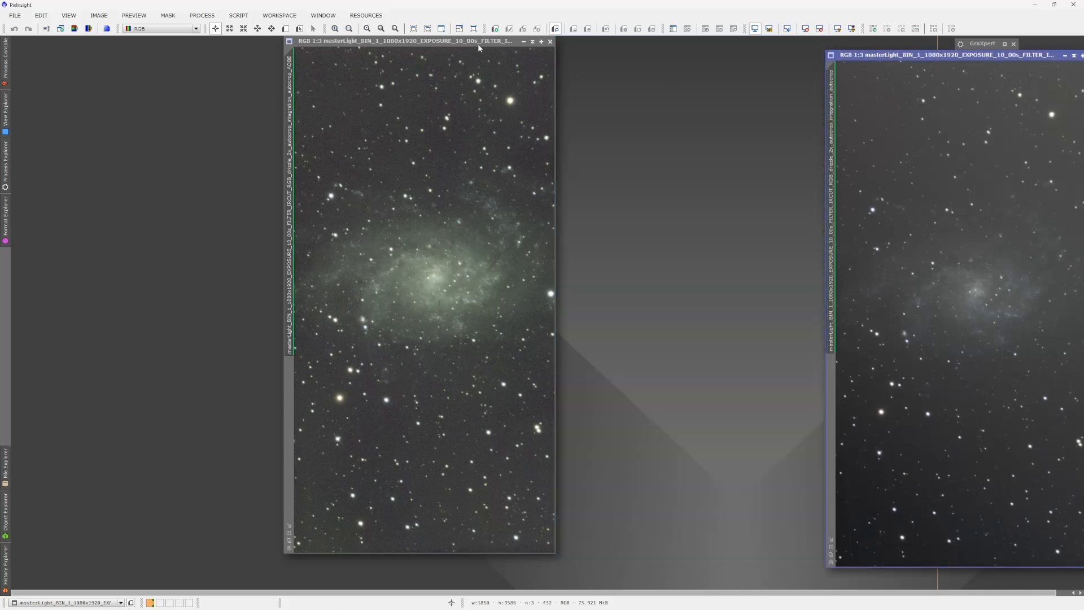
drag(959, 54, 680, 67)
click(803, 69)
drag(669, 317, 83, 43)
Step: Clone the ADBE image, park the source image minimized under the original, and bring the clone to the workspace centre
drag(403, 44, 532, 56)
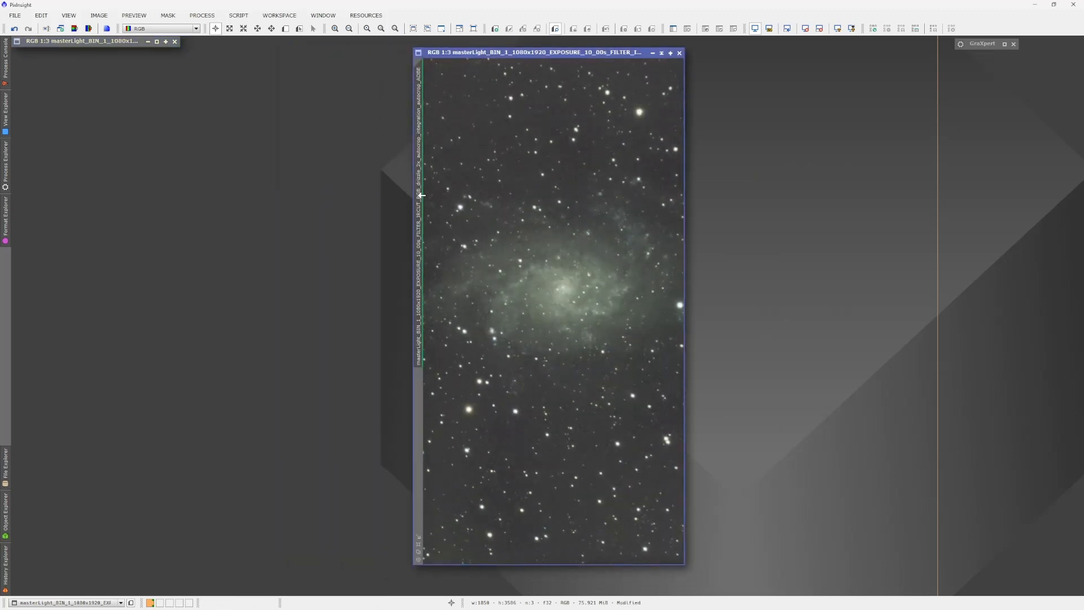
drag(421, 195, 872, 220)
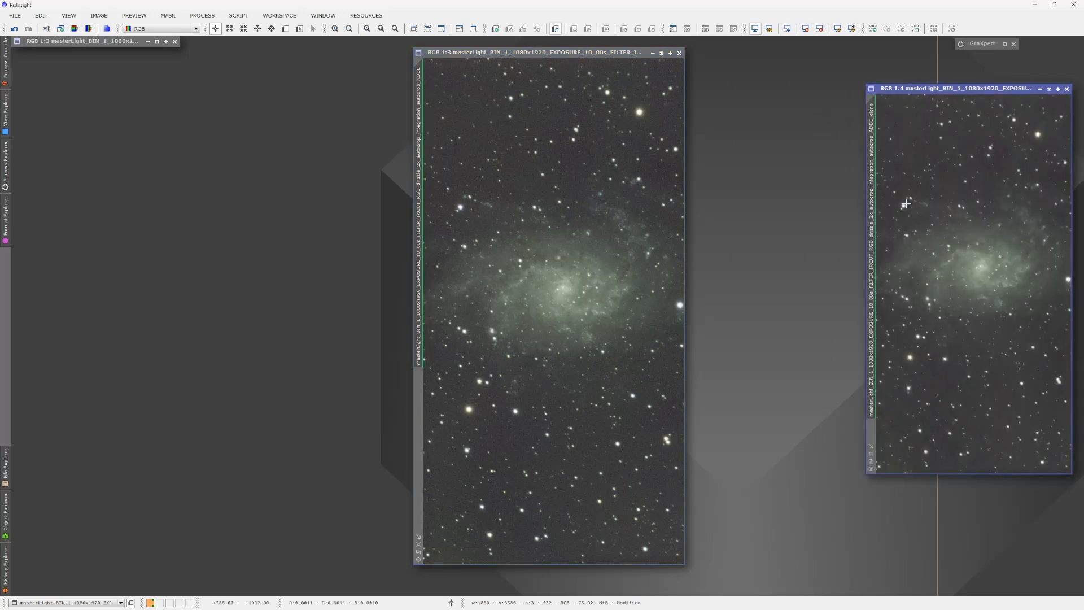
click(652, 52)
drag(544, 307, 90, 57)
drag(986, 90, 557, 64)
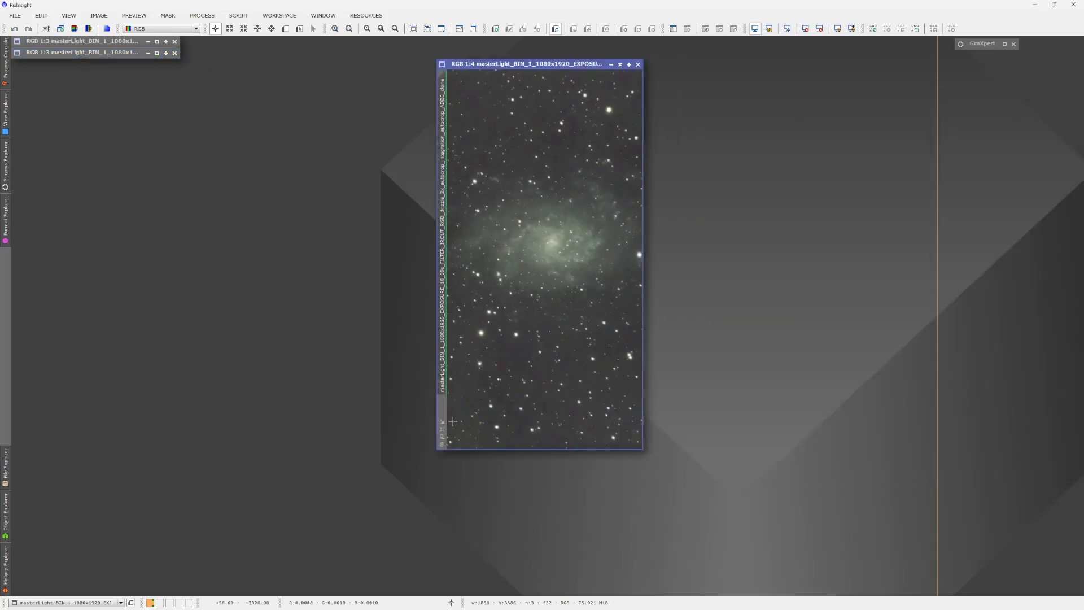
Step: Enlarge the ADBE clone to 1:3 and reposition its window left of the workspace centre
click(442, 428)
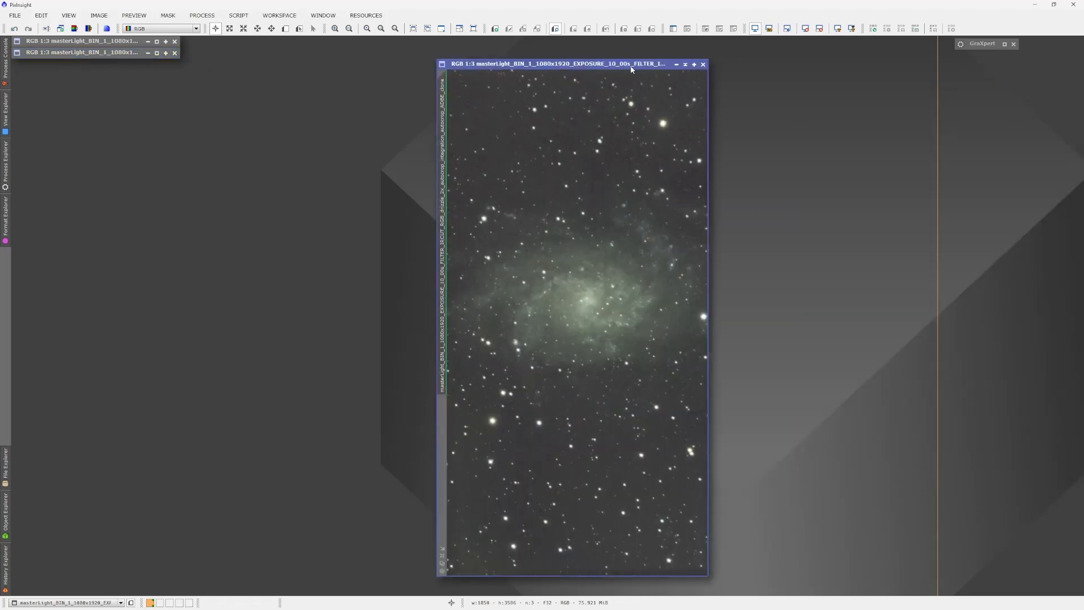
drag(633, 66, 530, 54)
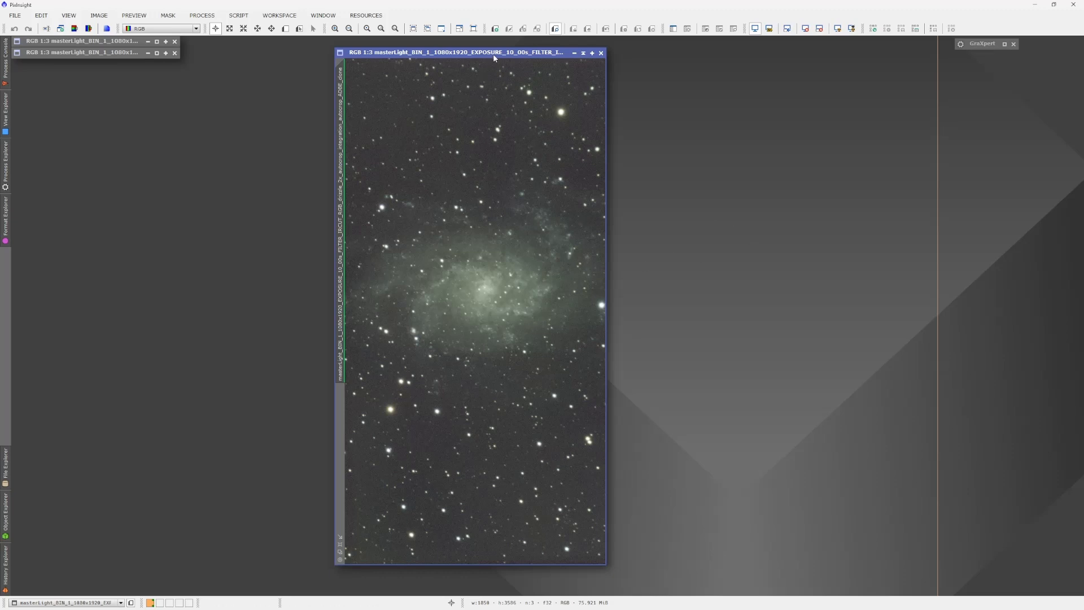
drag(496, 53, 483, 53)
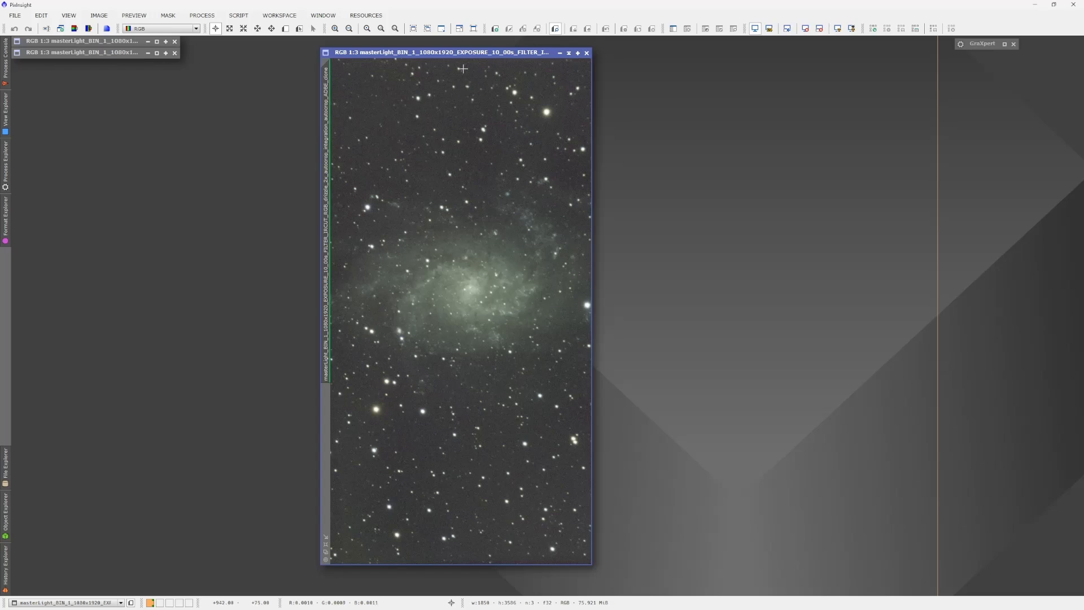
drag(419, 50, 404, 49)
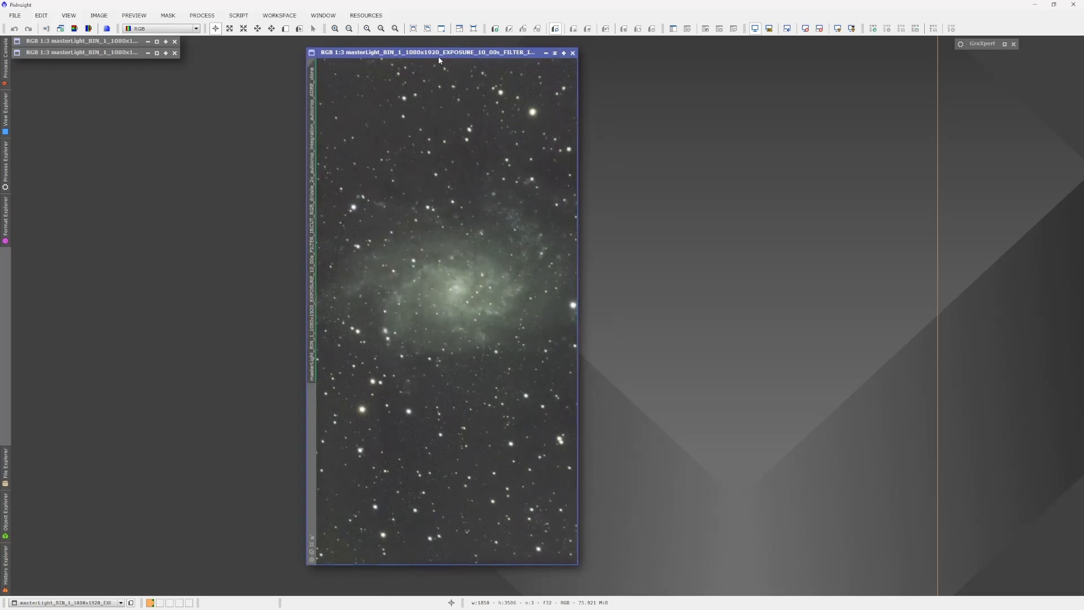
Step: Downsample the ADBE clone with IntegerResample at factor 2 in Average mode, accepting the deletion of its astrometric solution
click(202, 16)
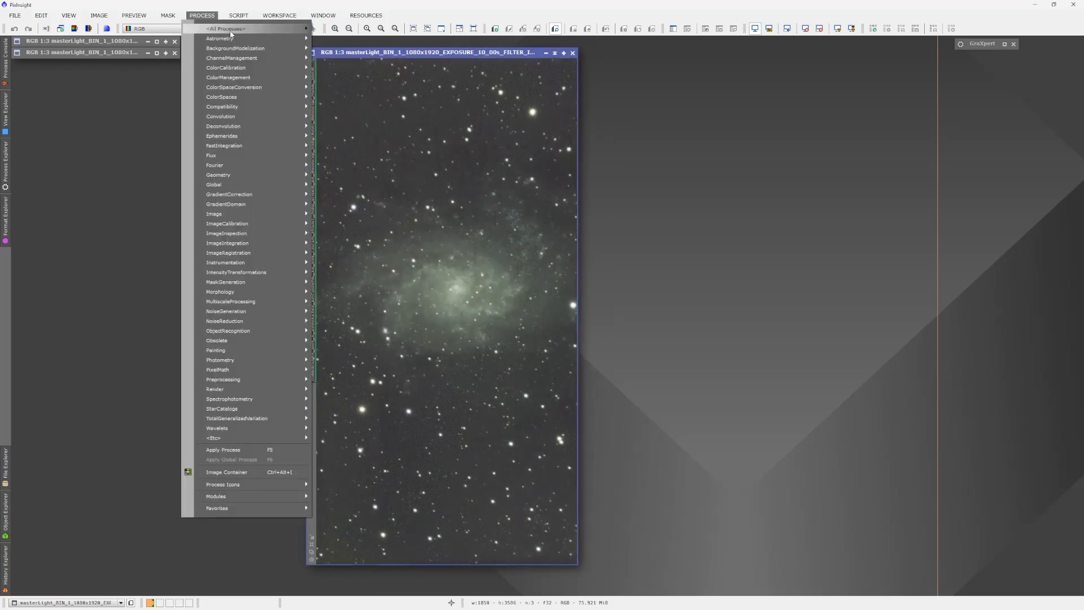
mouse_move(225, 28)
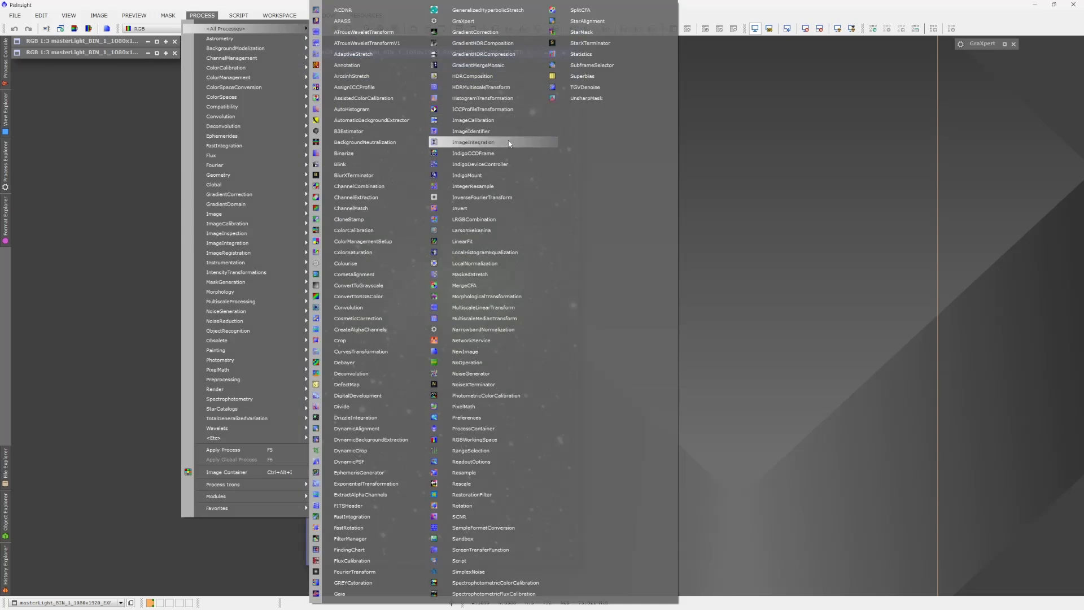
click(488, 188)
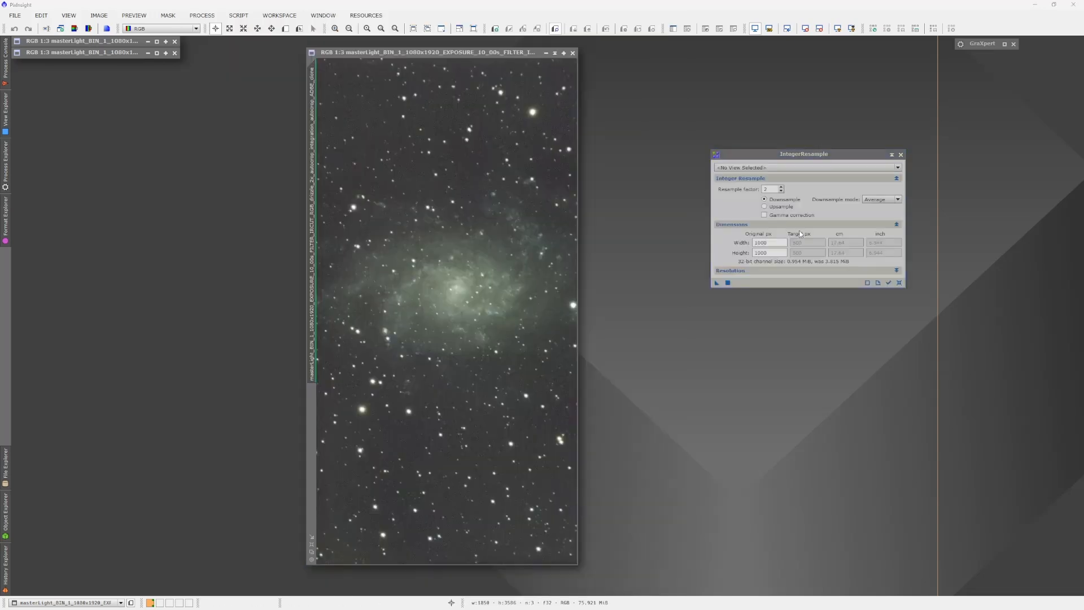
drag(835, 157, 866, 158)
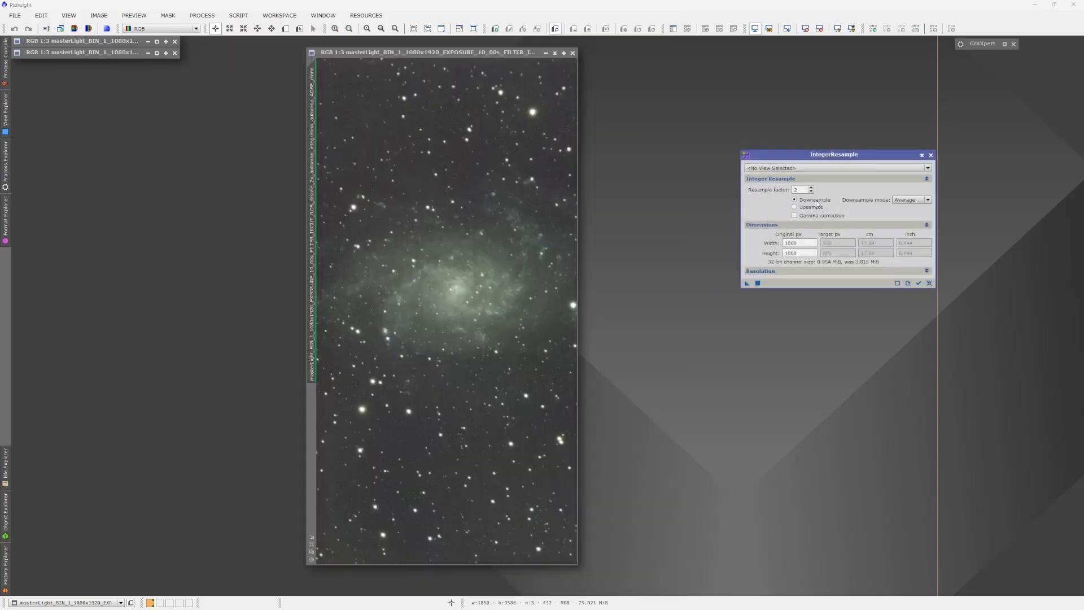
click(806, 168)
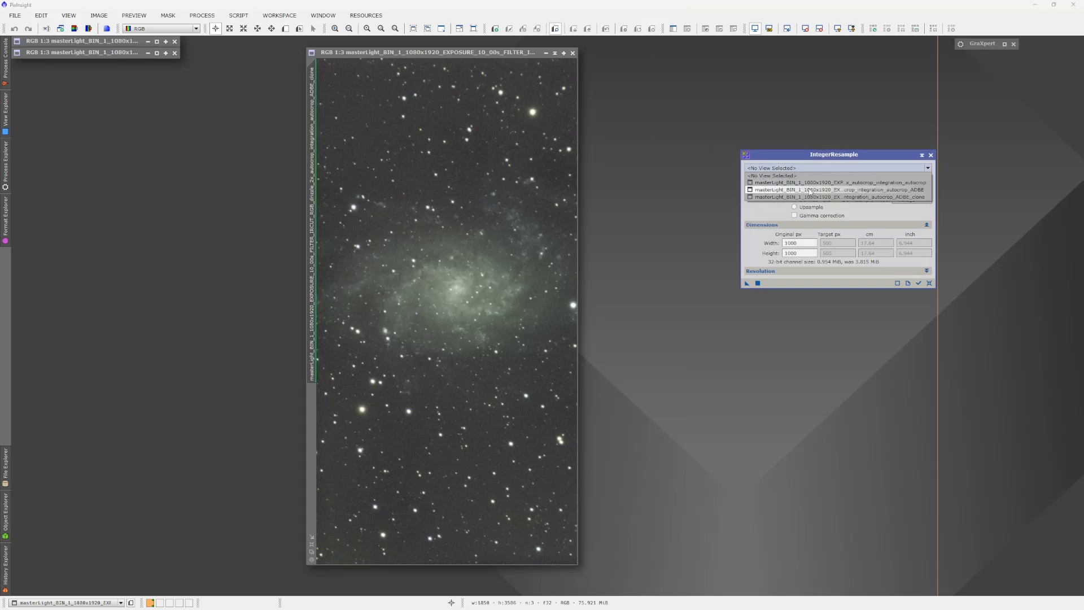
click(809, 190)
click(819, 168)
click(838, 193)
drag(829, 158, 782, 148)
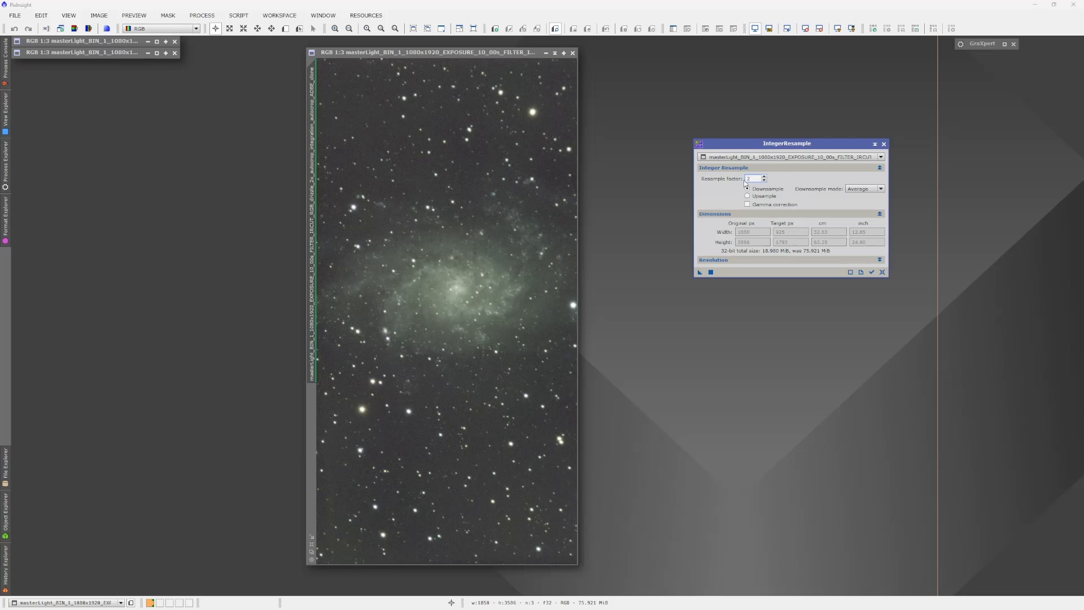
click(700, 272)
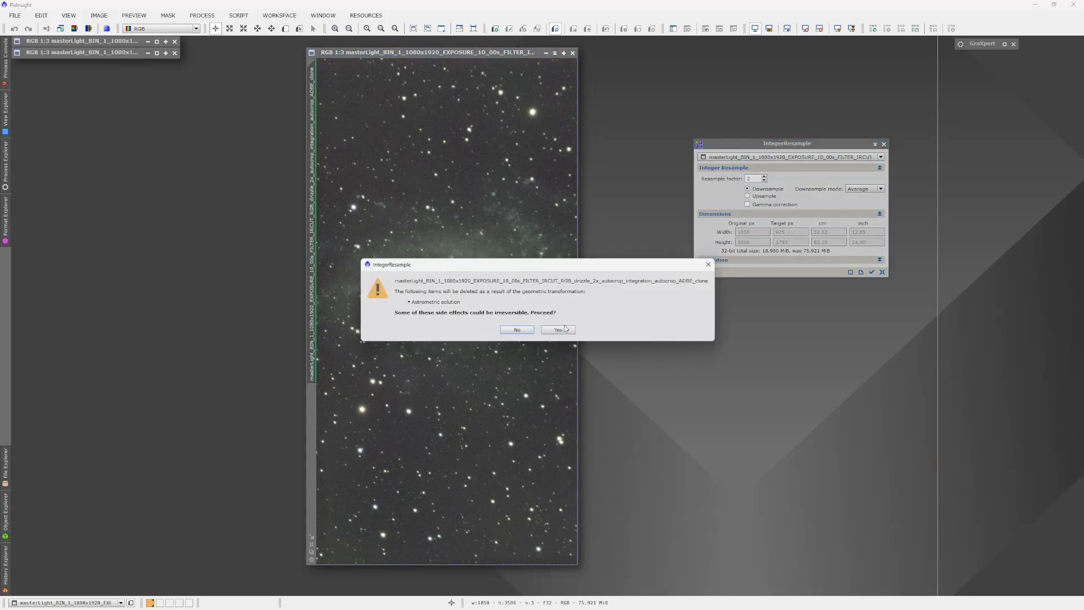
click(567, 331)
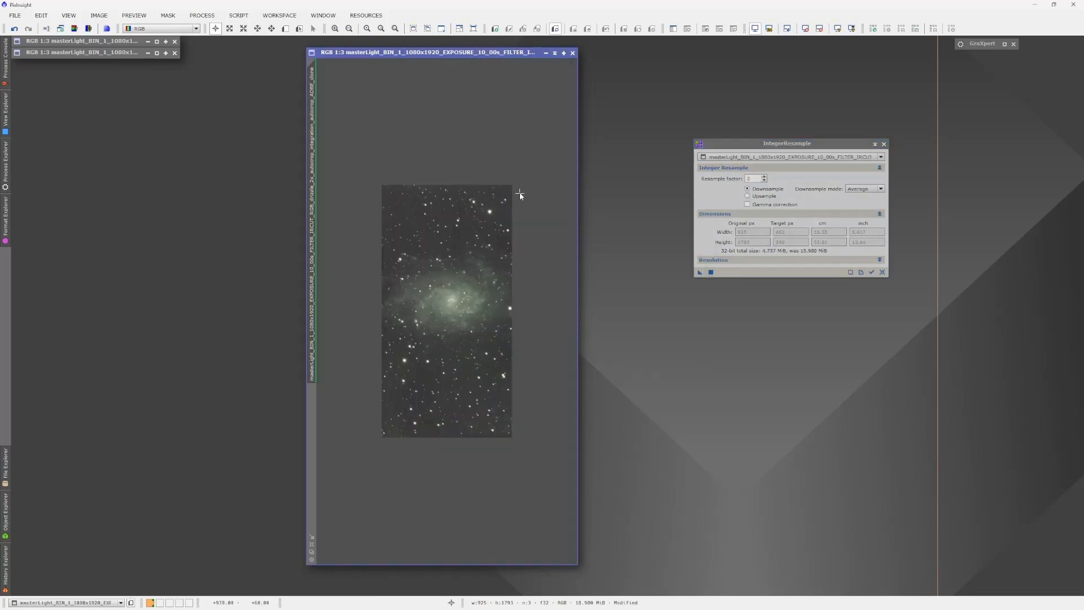
Step: Fit the clone's window to the downsampled image, park IntegerResample collapsed under GraXpert, and reposition the clone near the workspace centre
click(311, 551)
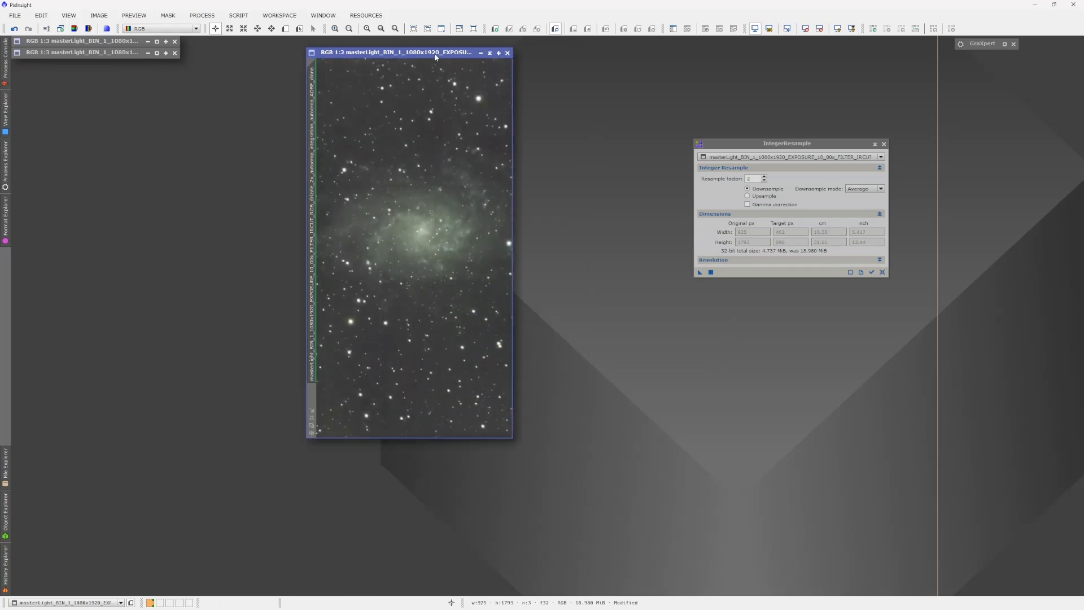
drag(435, 54, 553, 158)
click(873, 144)
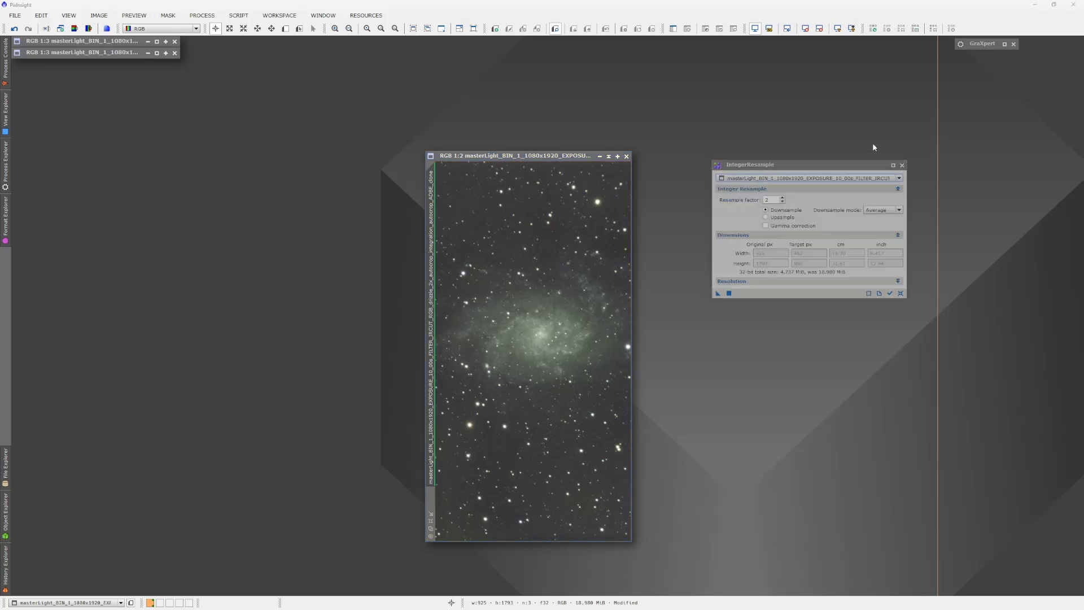
drag(794, 212, 984, 57)
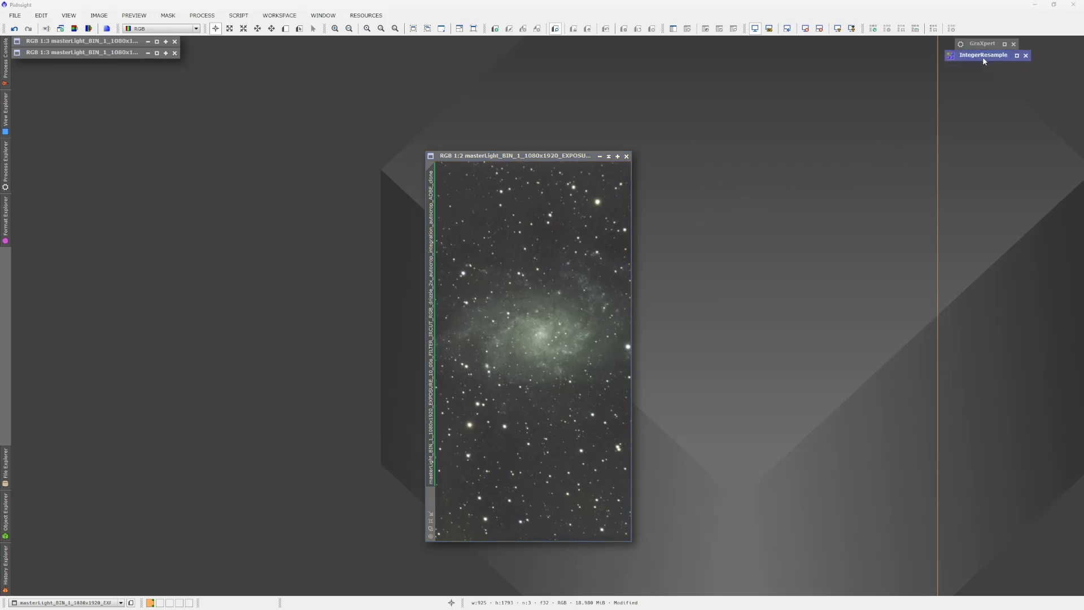
drag(489, 155, 401, 94)
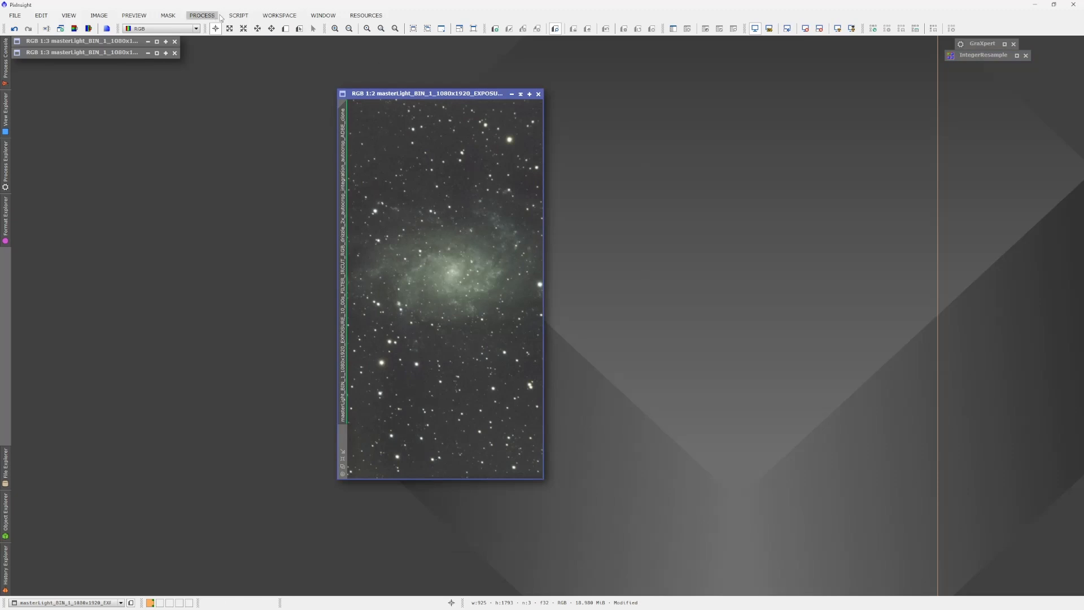
Step: Plate-solve the downsampled clone with the ImageSolver script, using the active window and the automatic catalog
click(246, 17)
mouse_move(288, 88)
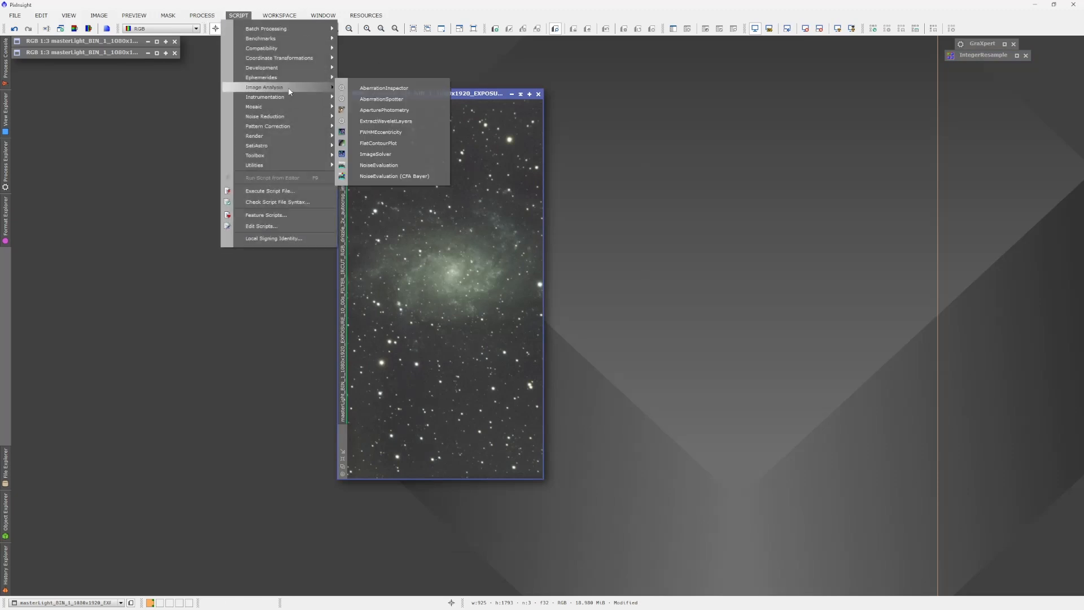
click(385, 154)
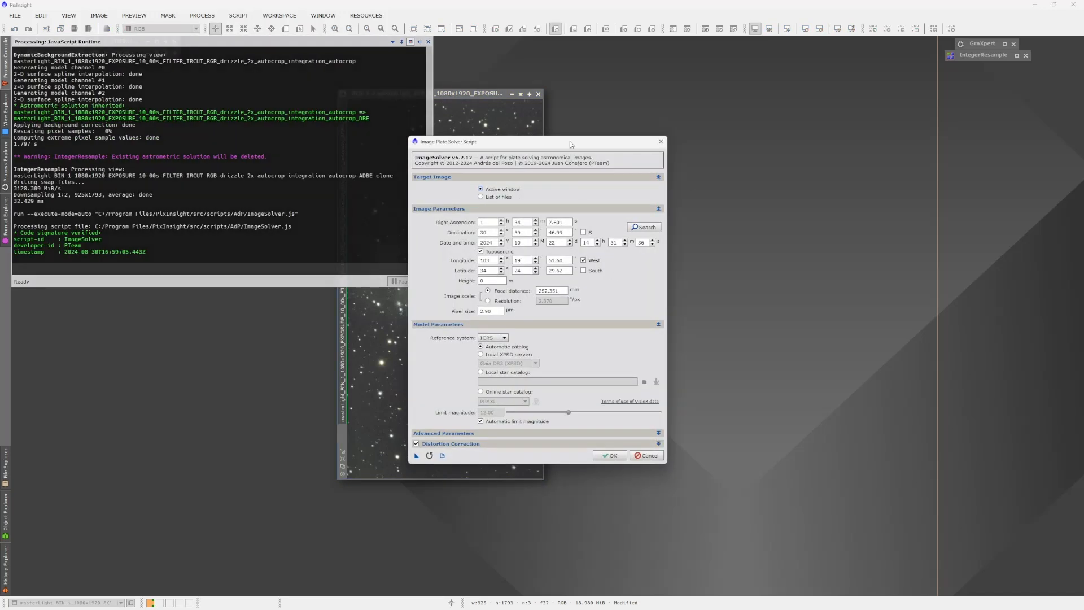
drag(570, 141, 702, 139)
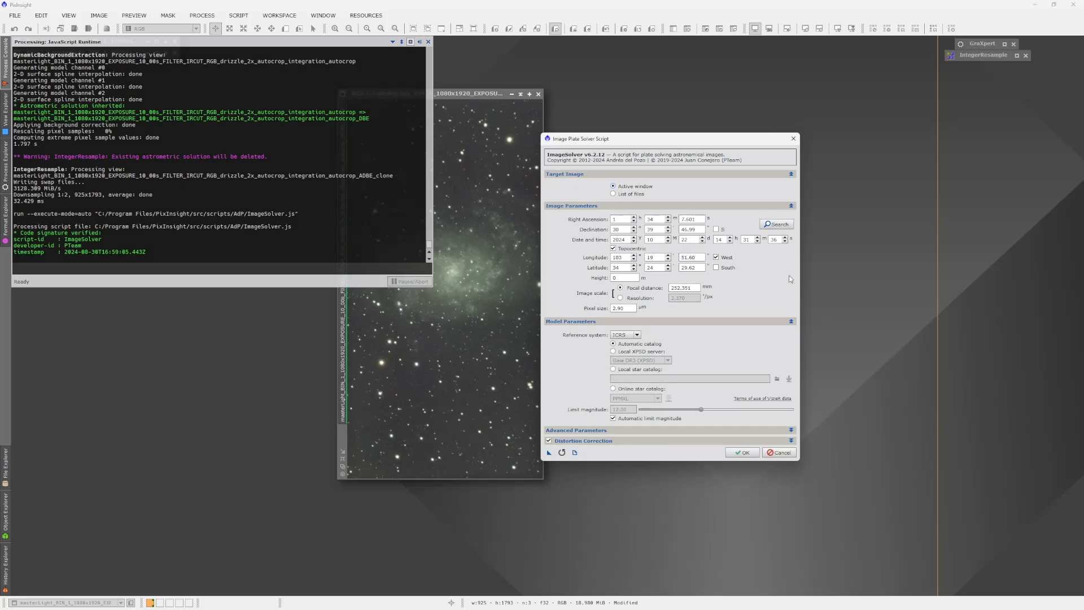
click(742, 453)
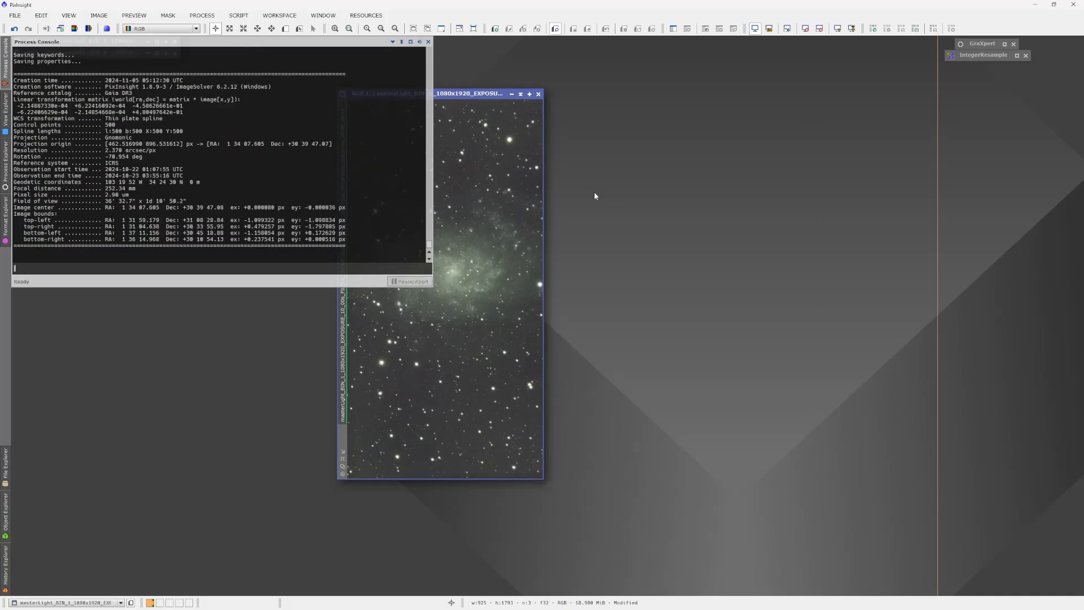
Step: Color-calibrate the clone with SpectrophotometricColorCalibration, using the Average Spiral Galaxy white reference and Sony Color Sensor UVIRcut filters
drag(431, 94, 486, 91)
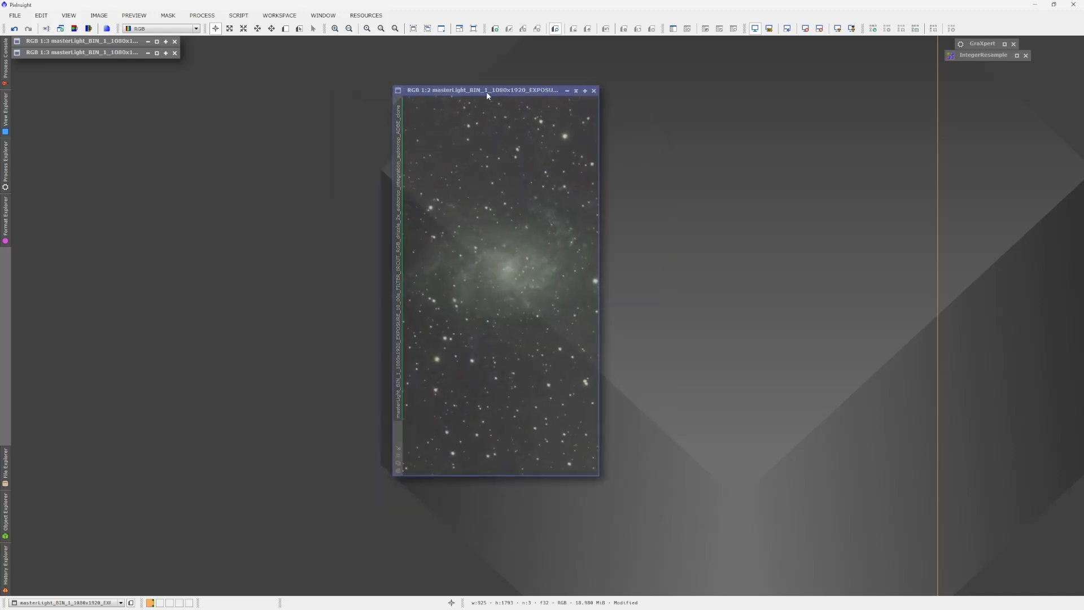
click(208, 17)
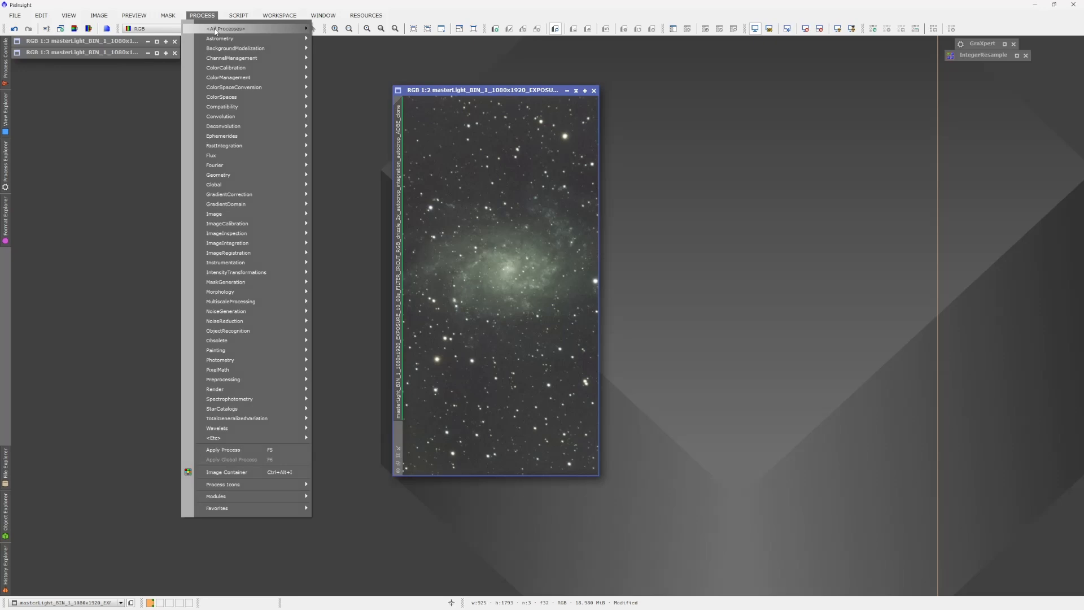
mouse_move(217, 29)
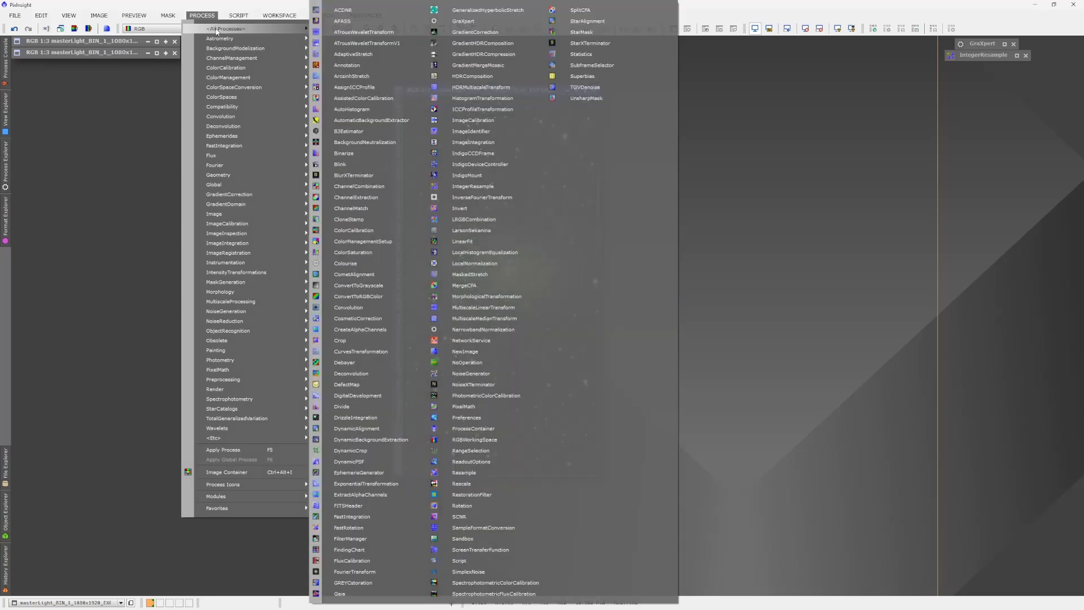
click(498, 586)
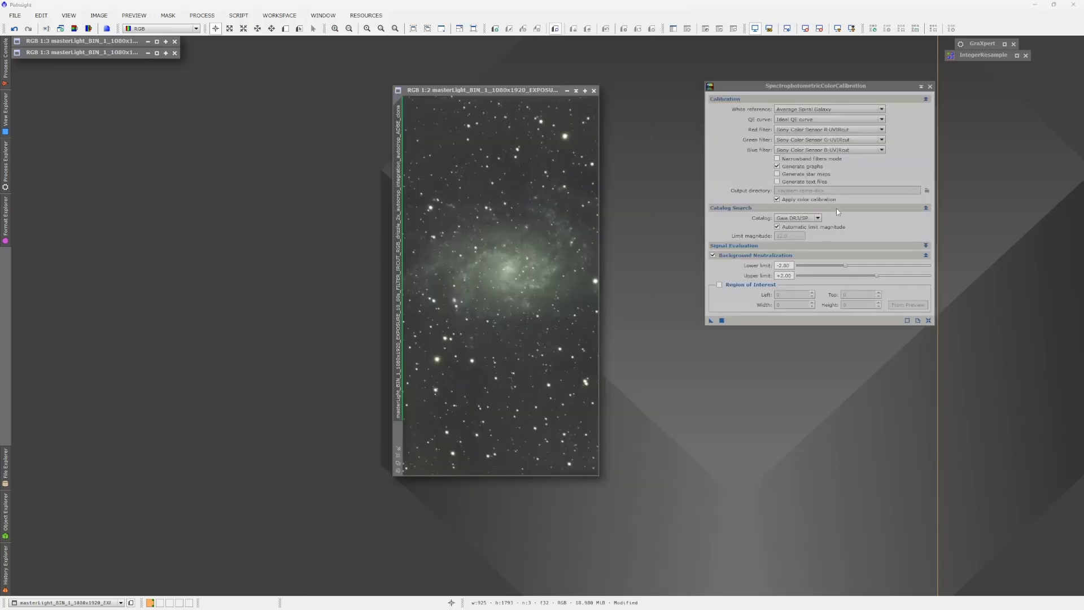
drag(851, 83, 846, 151)
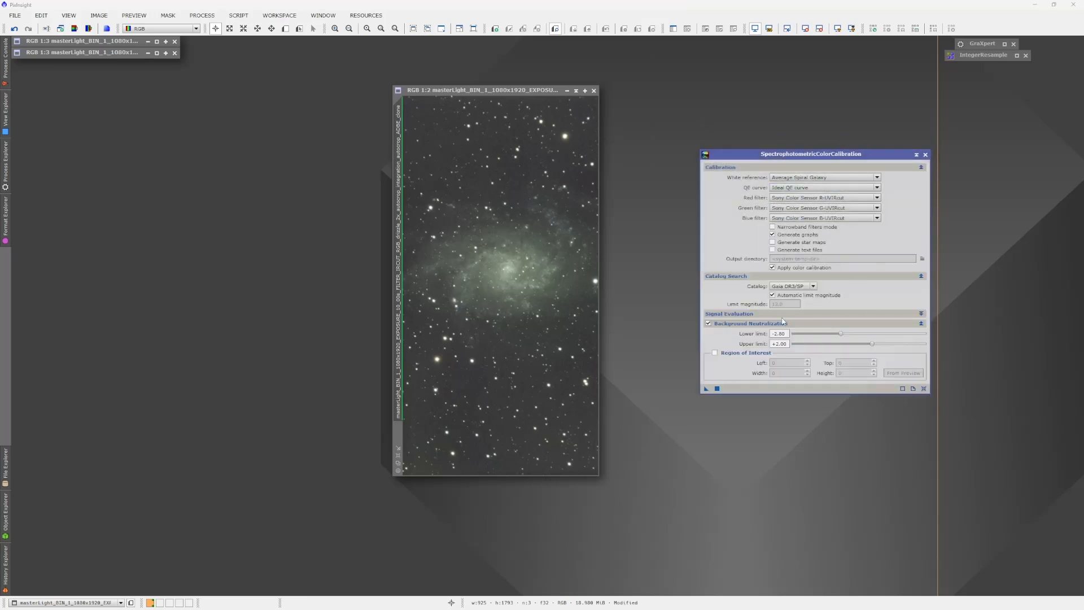
click(706, 388)
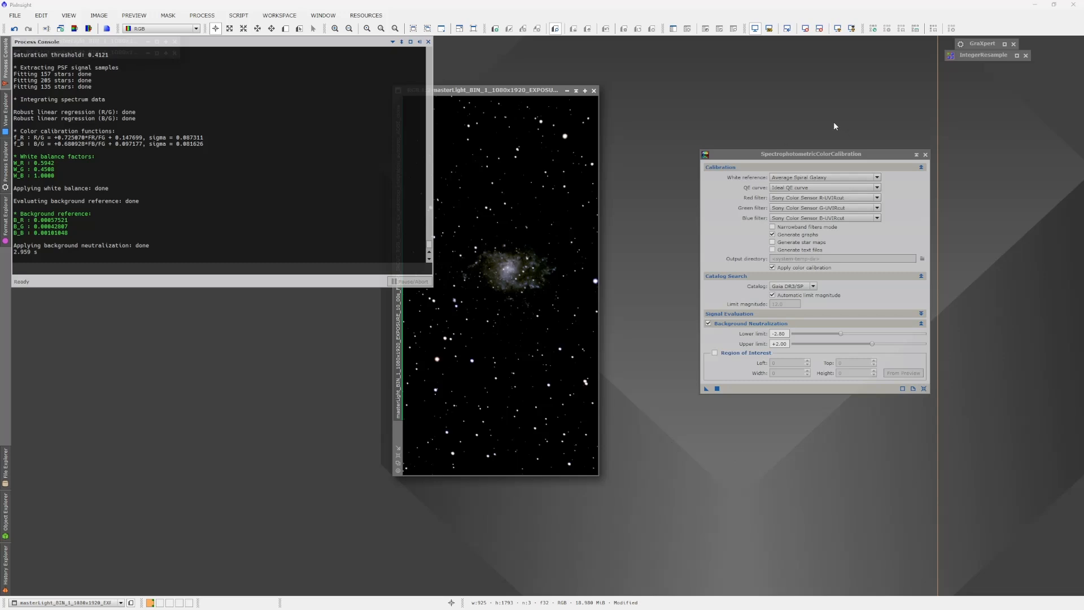
Step: Park the collapsed color calibration tool under IntegerResample, then view and close the White Balance Functions graphs
click(916, 154)
drag(824, 268, 992, 72)
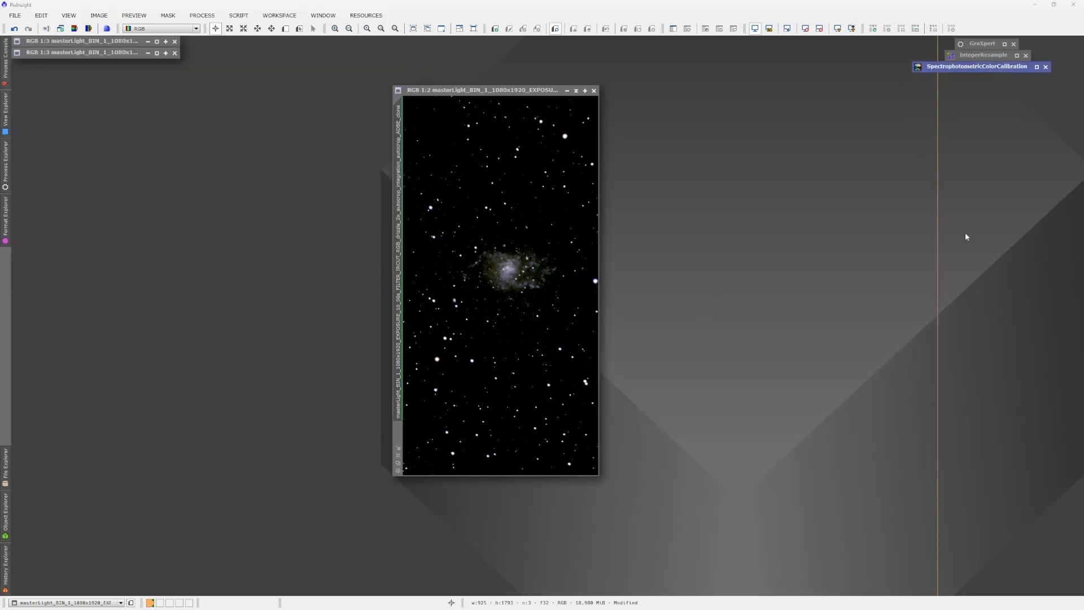
drag(709, 609, 726, 90)
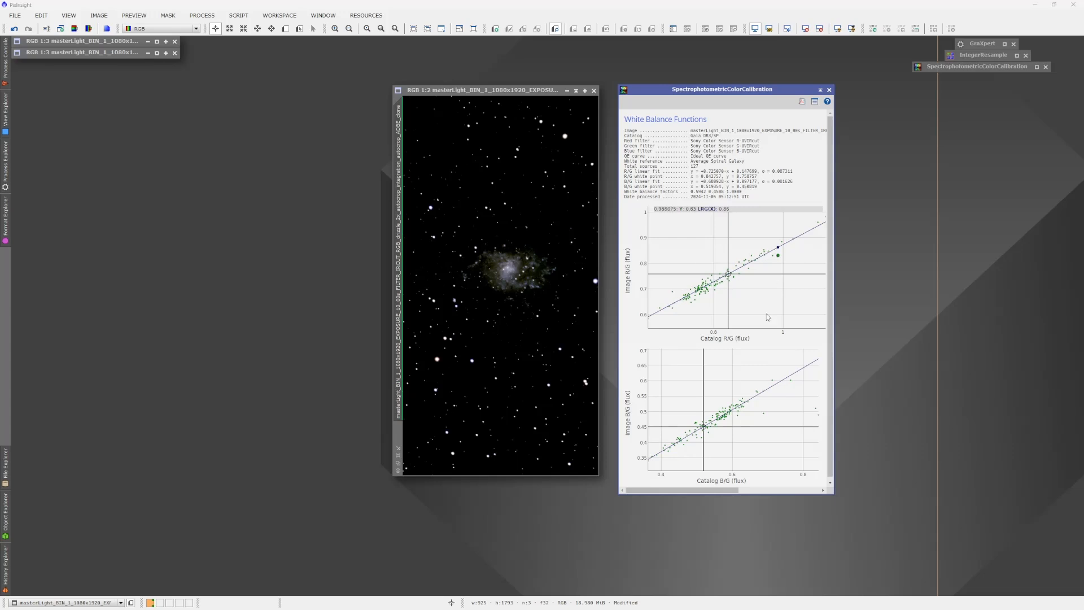
click(829, 90)
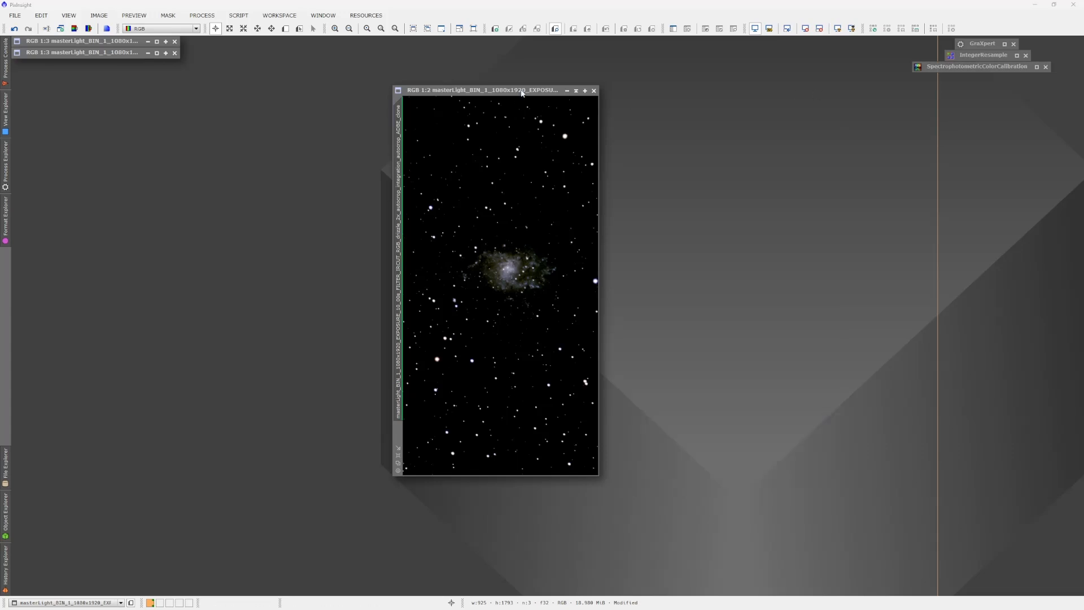
Step: Reapply the automatic screen stretch to the color-calibrated clone and shift its window slightly towards the workspace's left side
key(ctrl+a)
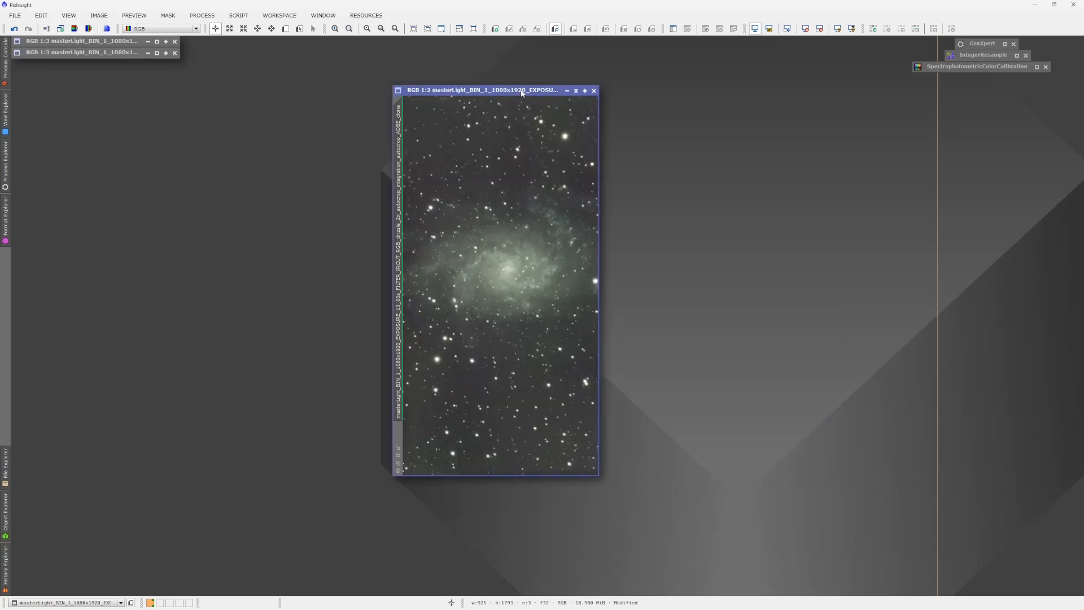
drag(522, 94, 507, 92)
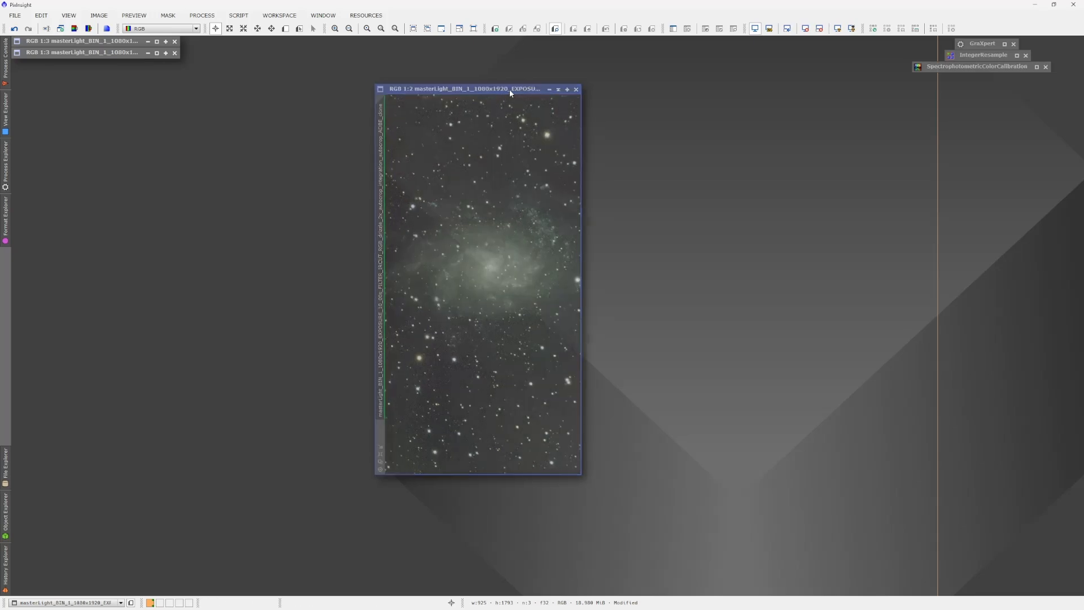
drag(510, 89, 501, 89)
Step: Sharpen the clone with BlurXTerminator, using Sharpen Stars 0.50, Sharpen Nonstellar 0.50 and automatic PSF
click(203, 16)
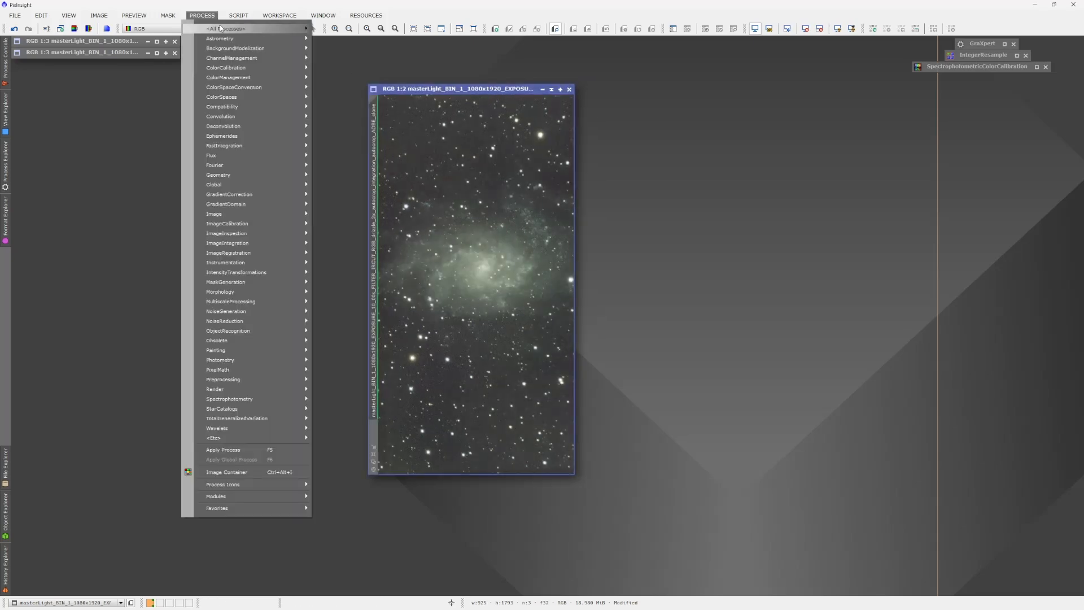
mouse_move(237, 28)
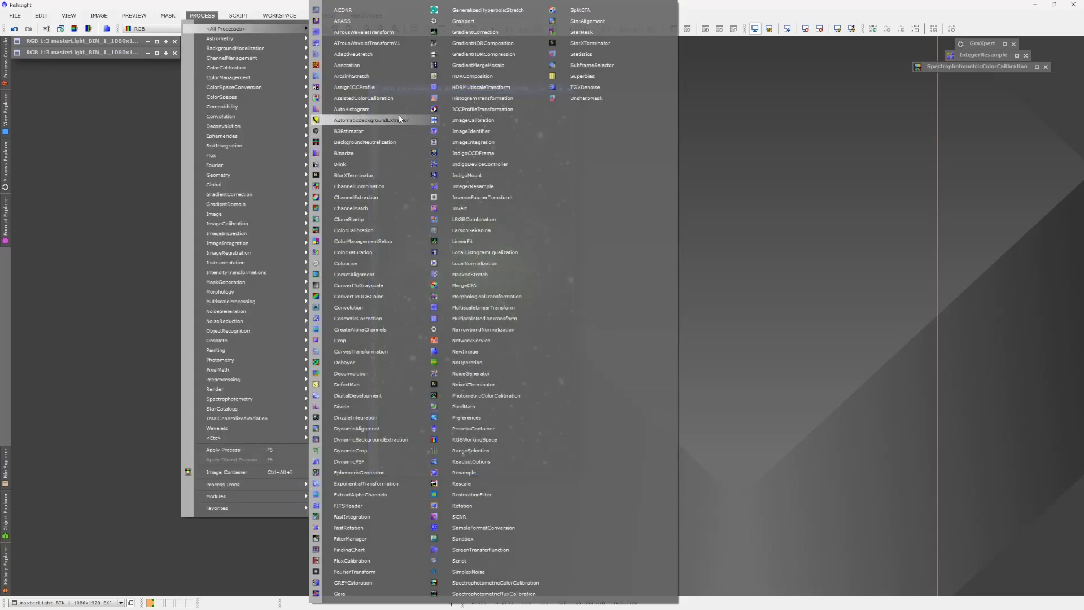
click(356, 175)
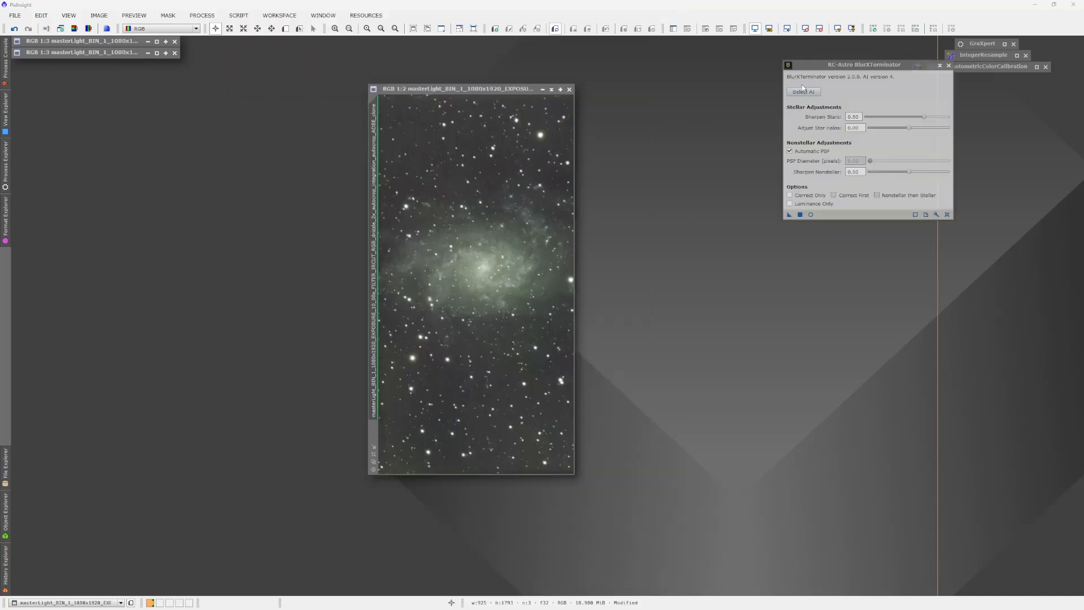
drag(856, 65, 856, 173)
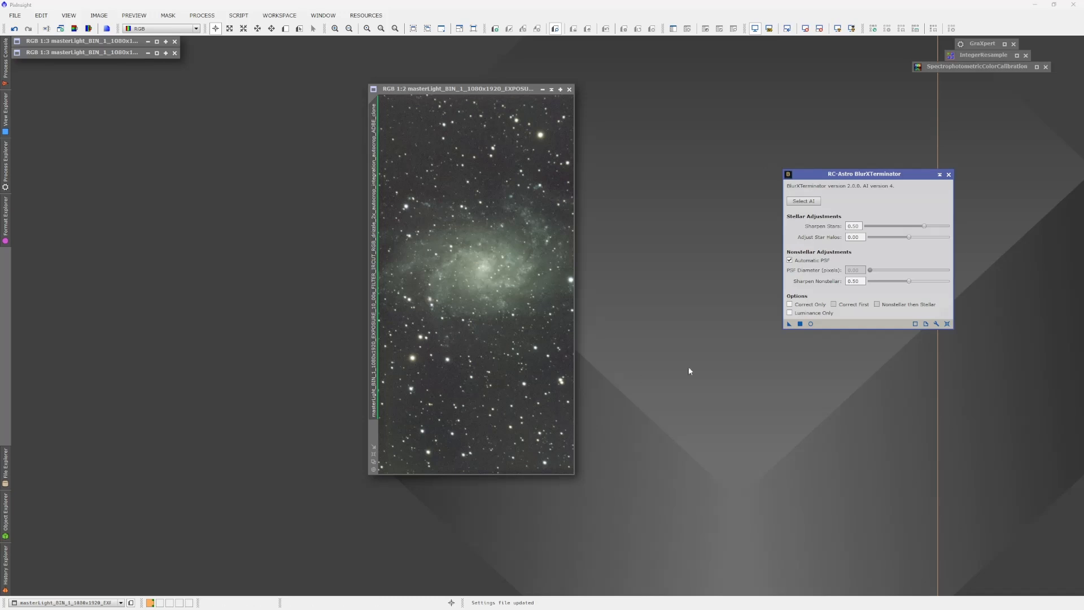
drag(874, 178, 856, 127)
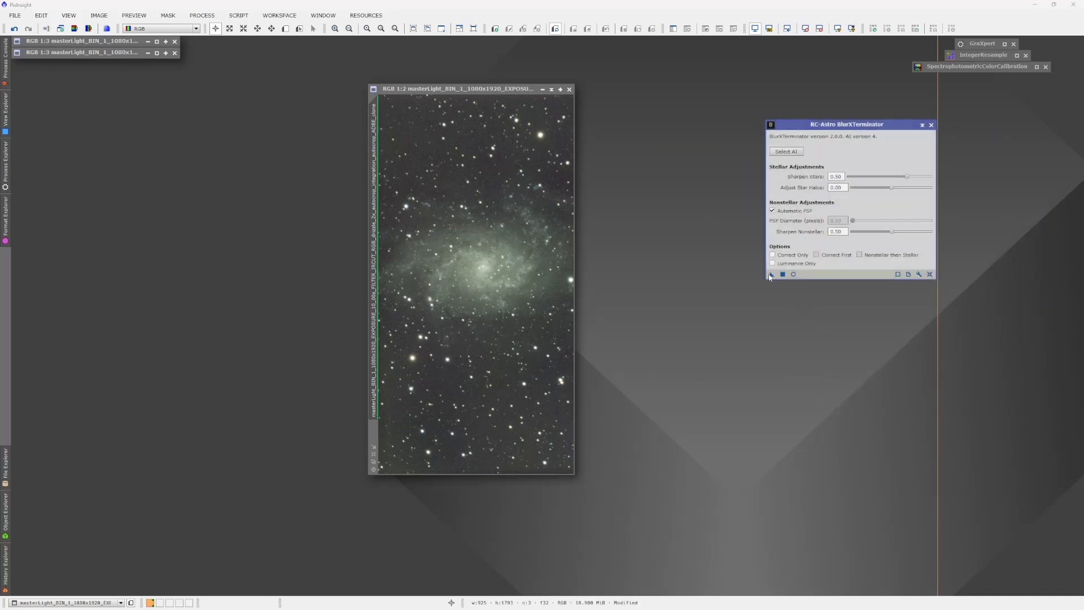
drag(505, 326, 505, 326)
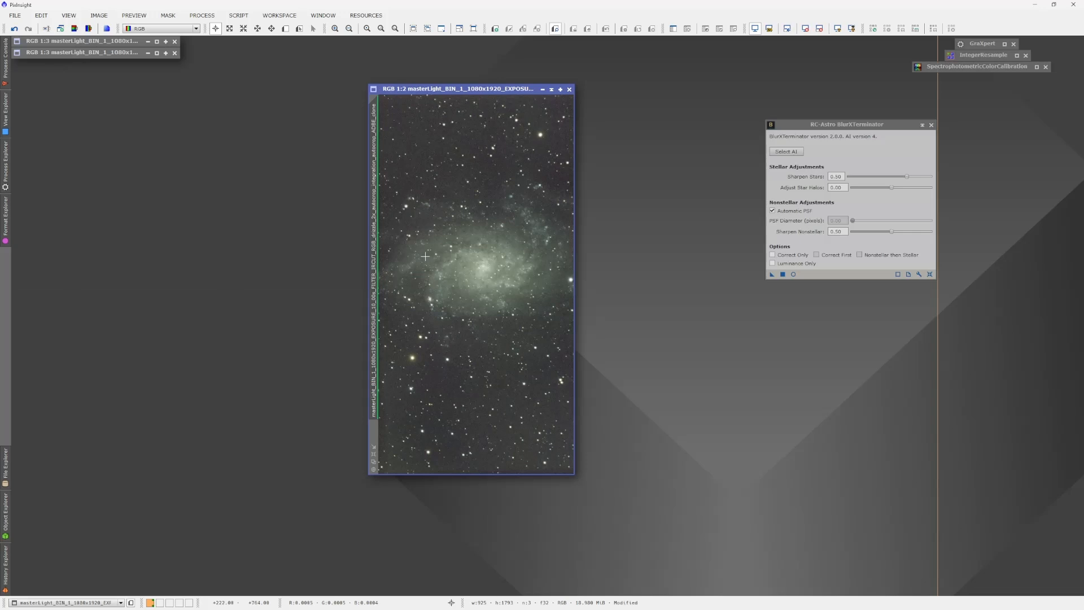
Step: Compare the galaxy and star detail in the clone before and after sharpening by undoing and redoing BlurXTerminator
scroll(445, 356, up, 2)
scroll(434, 292, down, 2)
scroll(434, 292, up, 2)
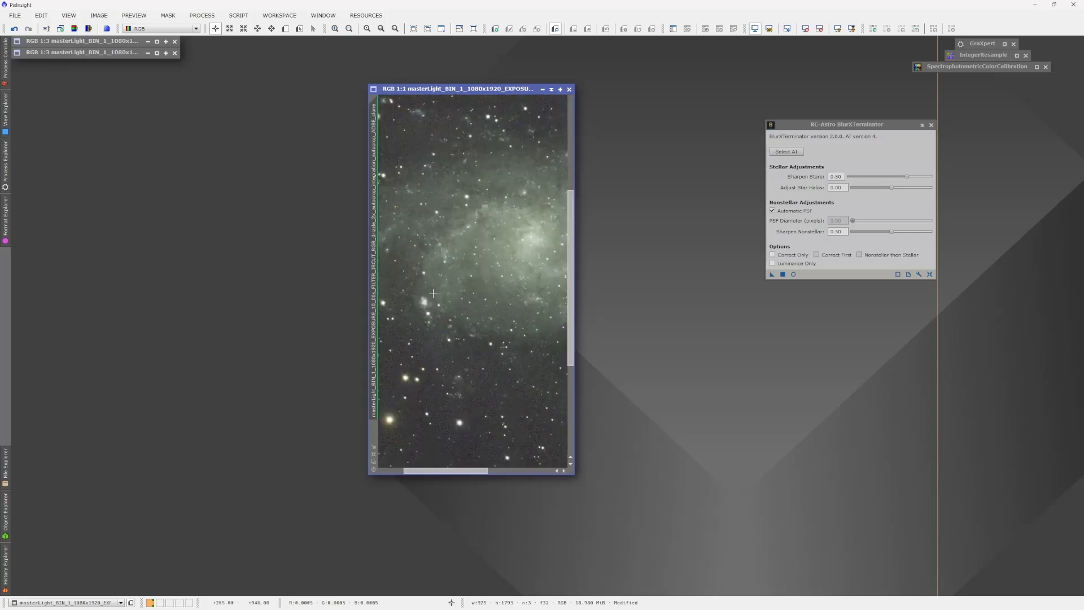
click(15, 30)
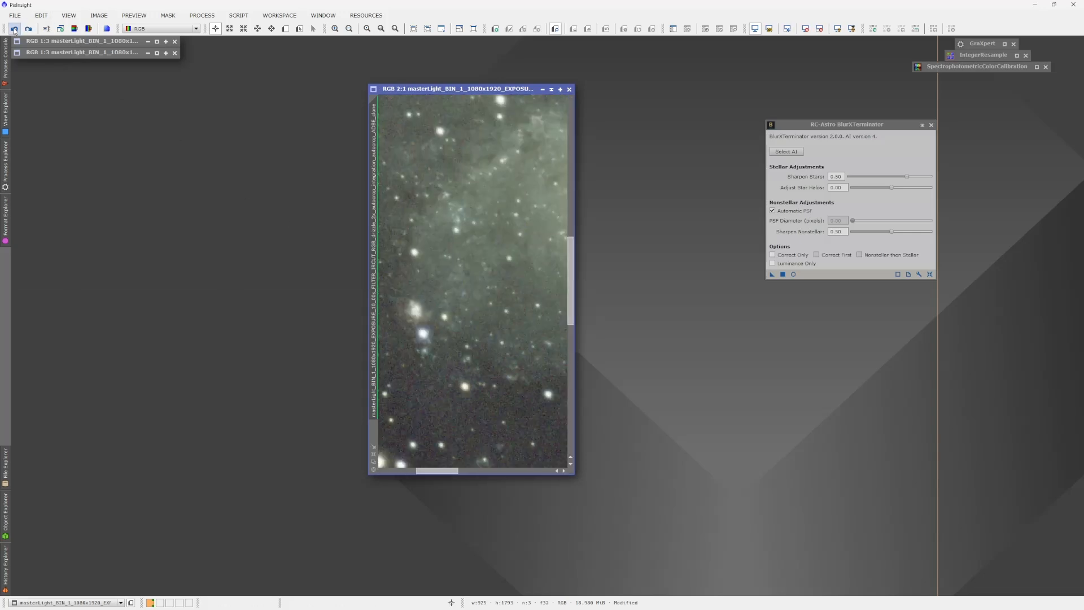
click(28, 29)
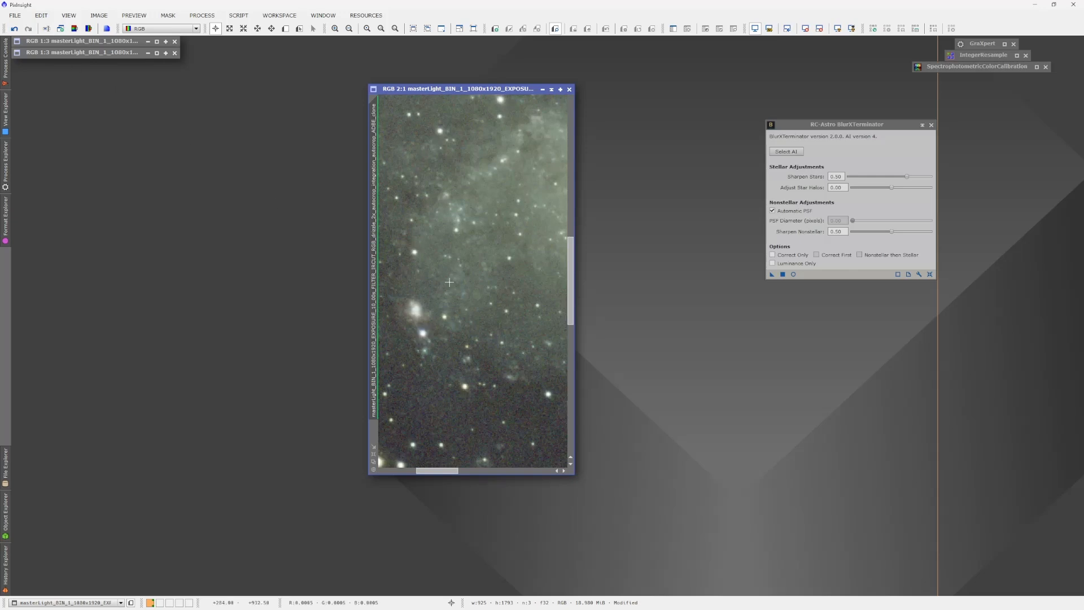
scroll(479, 292, down, 1)
scroll(478, 292, down, 1)
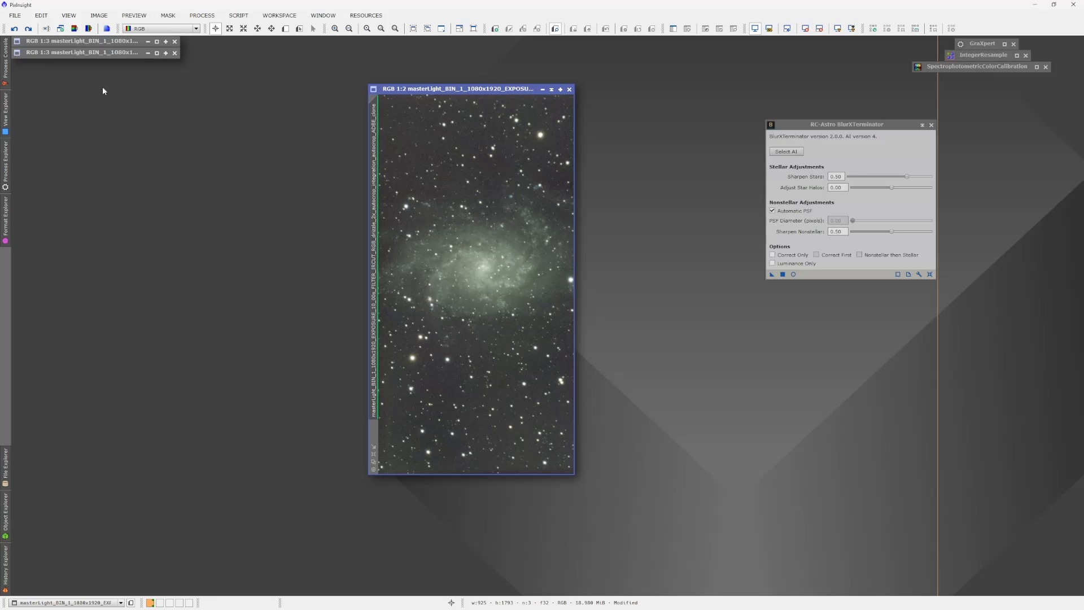
click(30, 30)
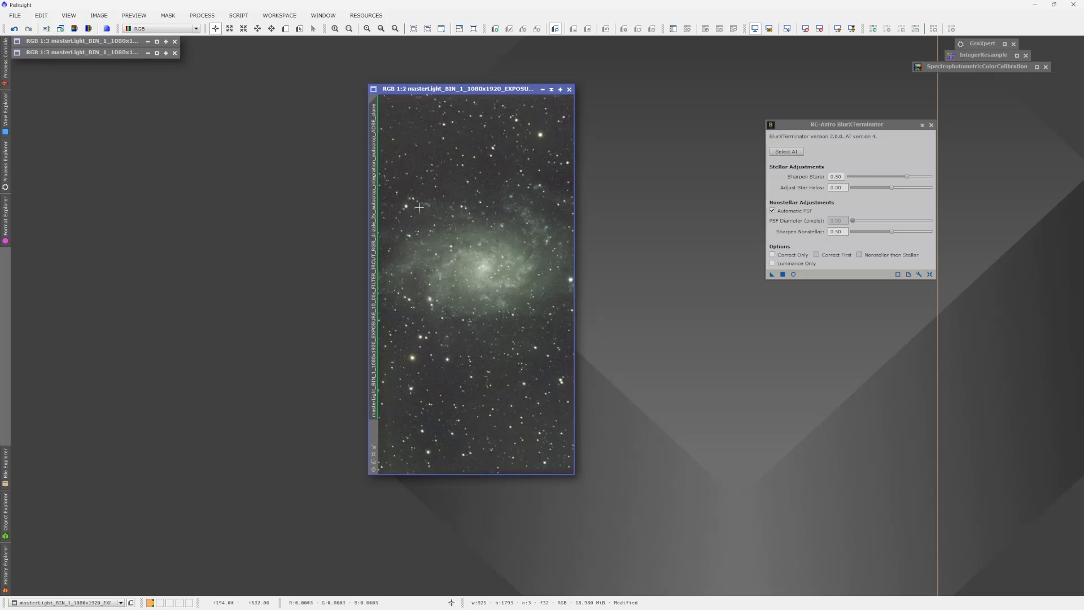
Step: Park the collapsed BlurXTerminator tool under SpectrophotometricColorCalibration, and open NoiseXTerminator in the free space beside the clone
click(922, 124)
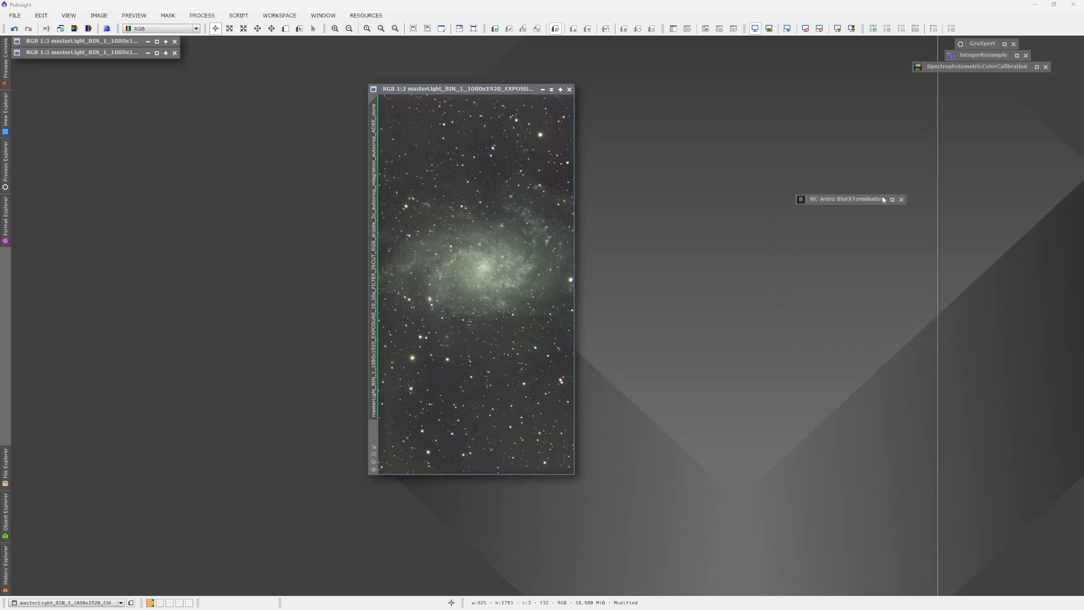
drag(851, 199, 970, 96)
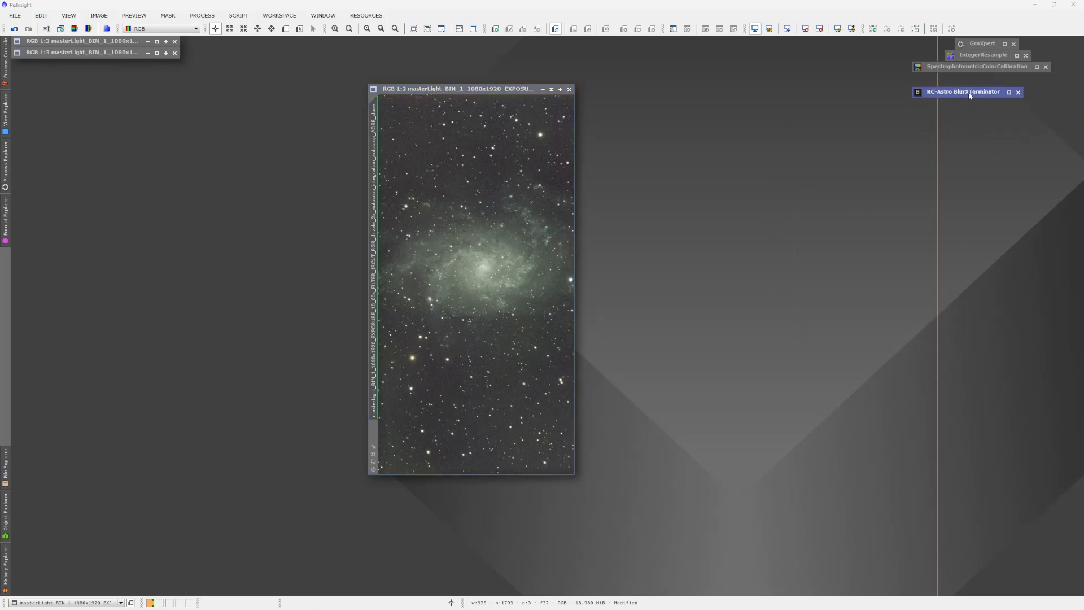
click(201, 15)
mouse_move(237, 29)
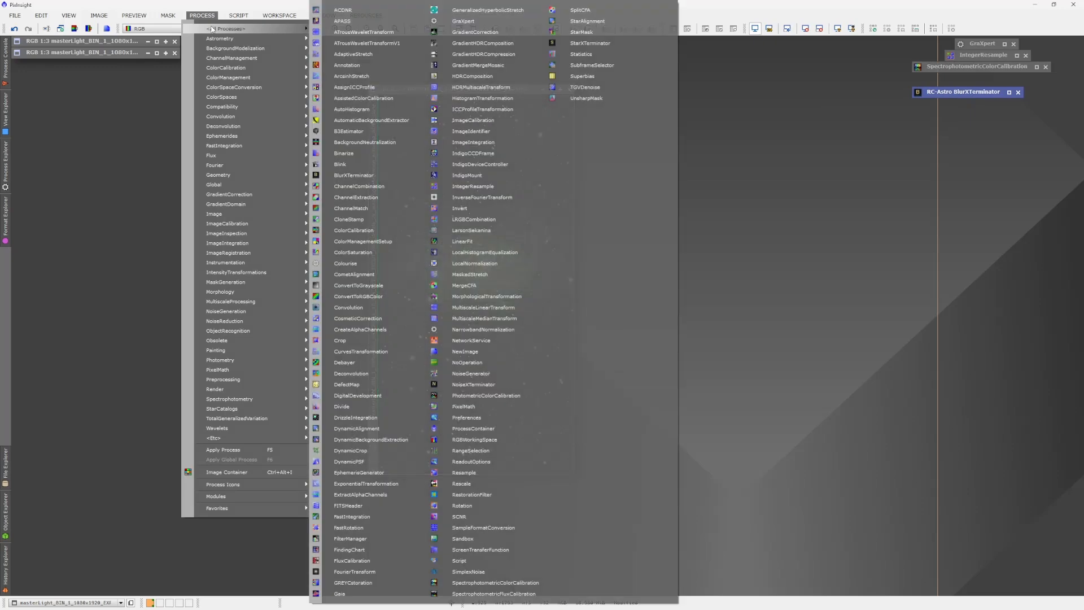
click(489, 384)
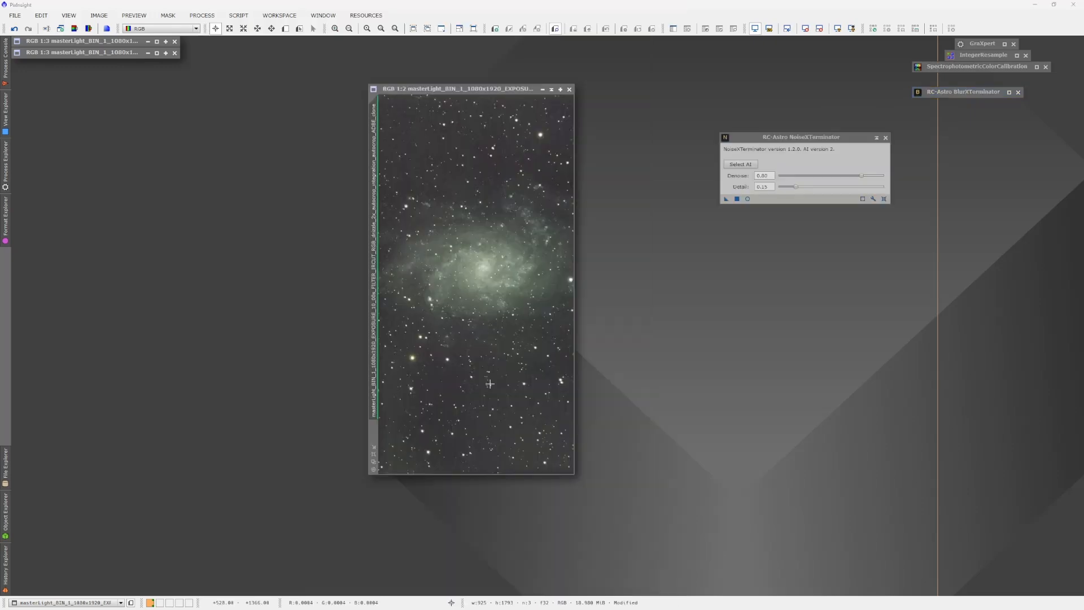
drag(808, 135, 833, 165)
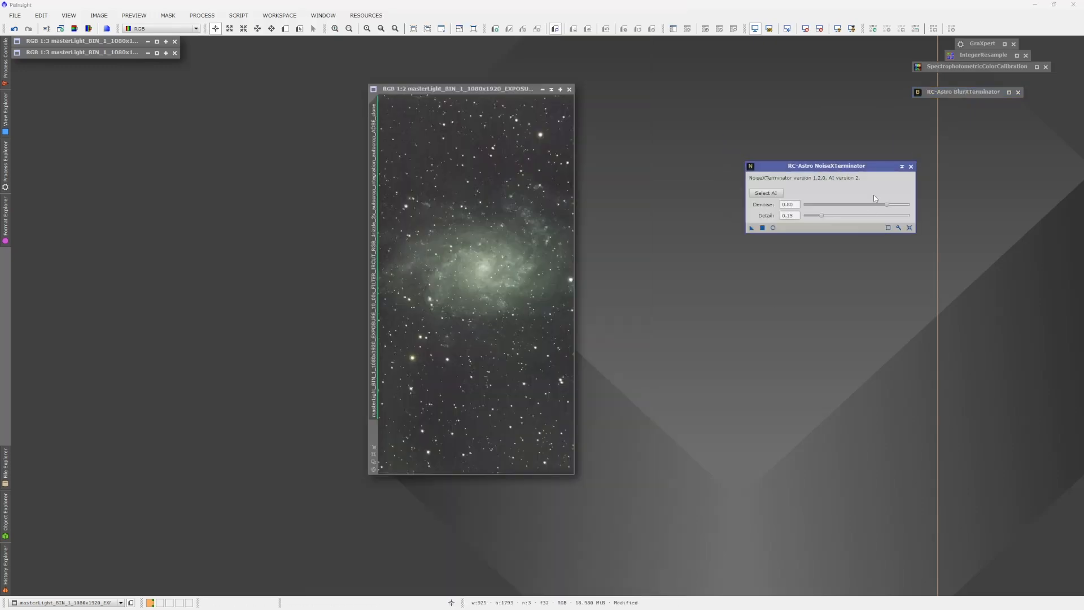
Step: Try NoiseXTerminator on the clone with its default Denoise 0.90 and Detail 0.15, and inspect the smoothed background and galaxy
click(909, 229)
drag(750, 229, 441, 356)
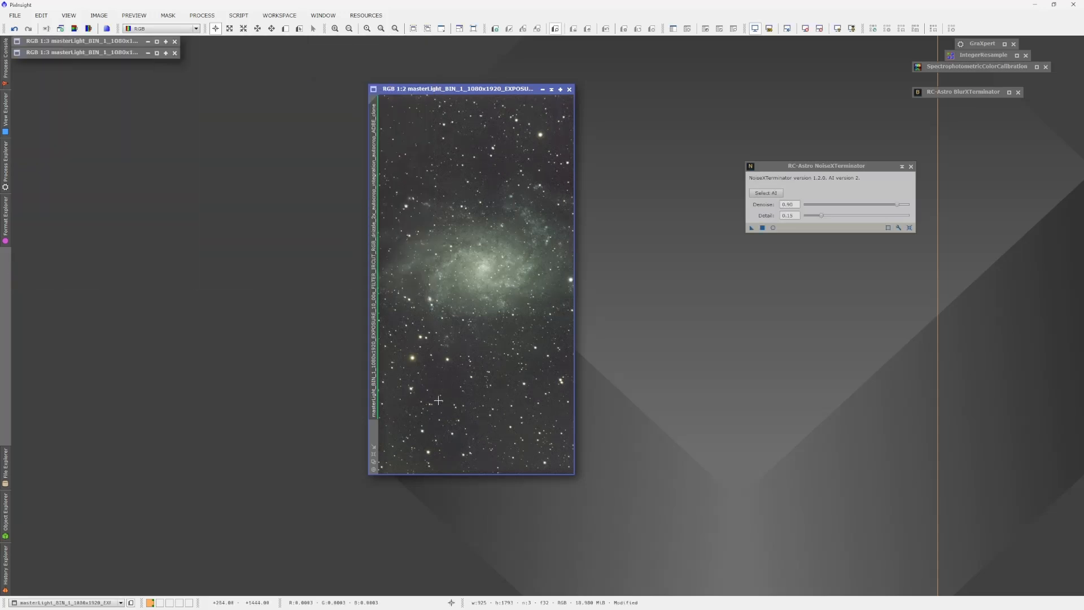
scroll(438, 400, up, 1)
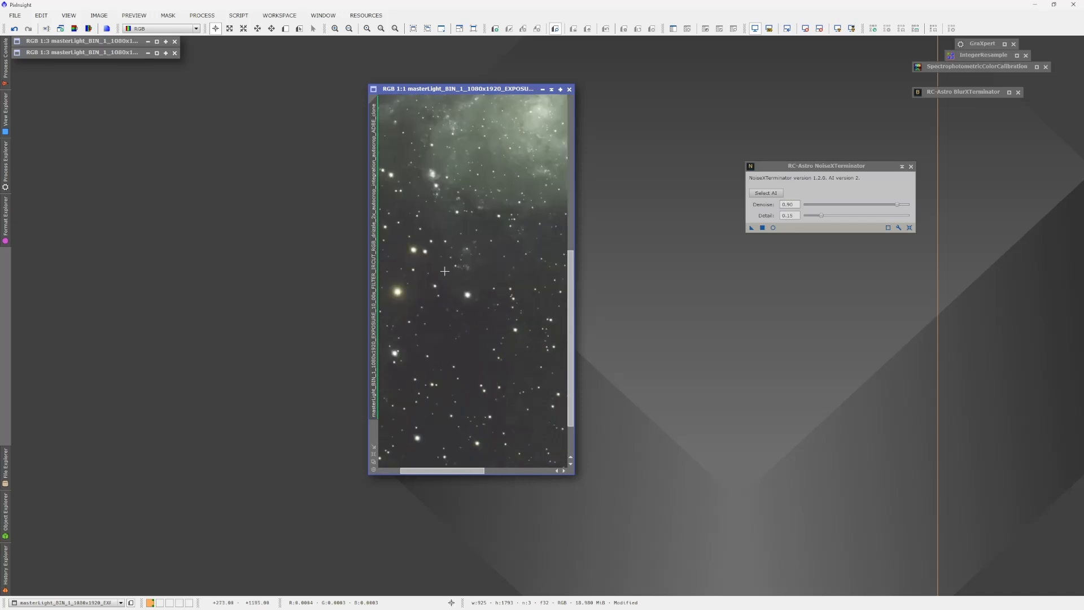
scroll(444, 391, down, 1)
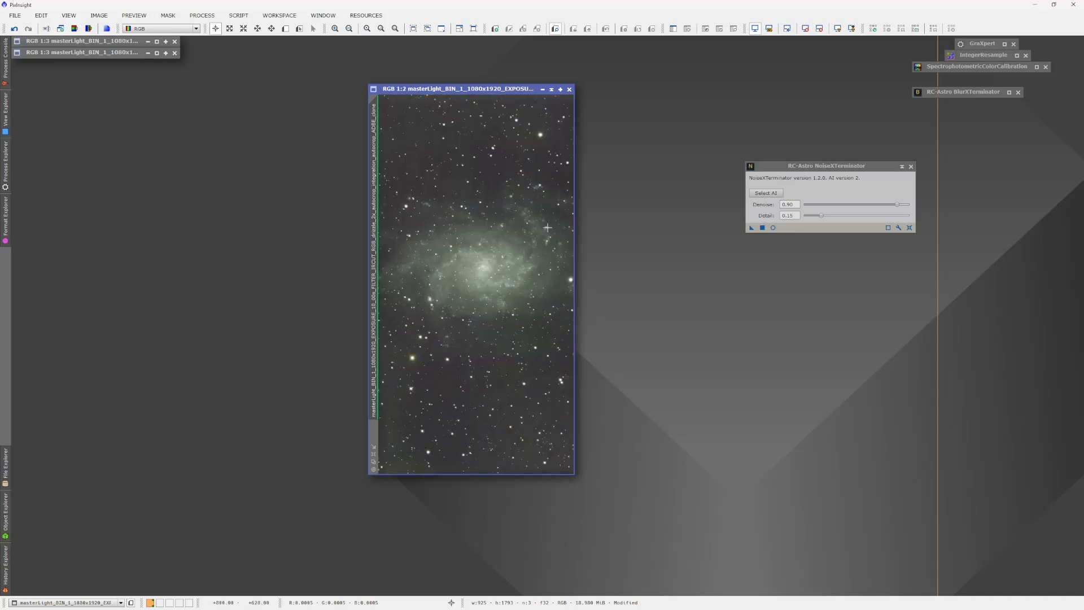
scroll(498, 133, up, 1)
scroll(496, 202, down, 1)
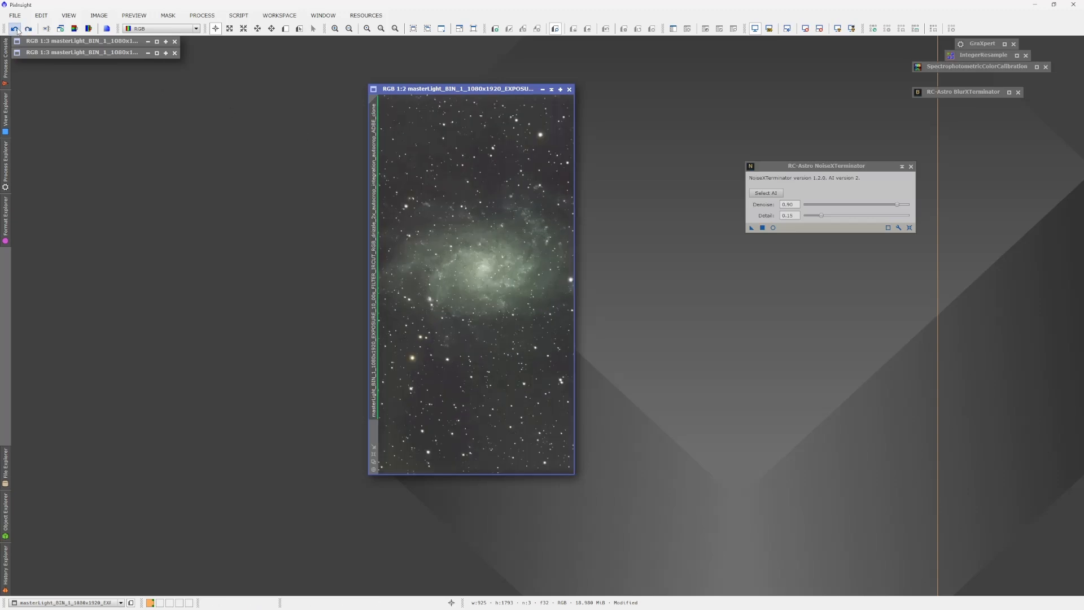
Step: Denoise the clone with NoiseXTerminator at Denoise 0.80 and Detail 0.15, and enlarge its window to inspect the whole frame
drag(900, 201, 889, 211)
drag(751, 228, 446, 406)
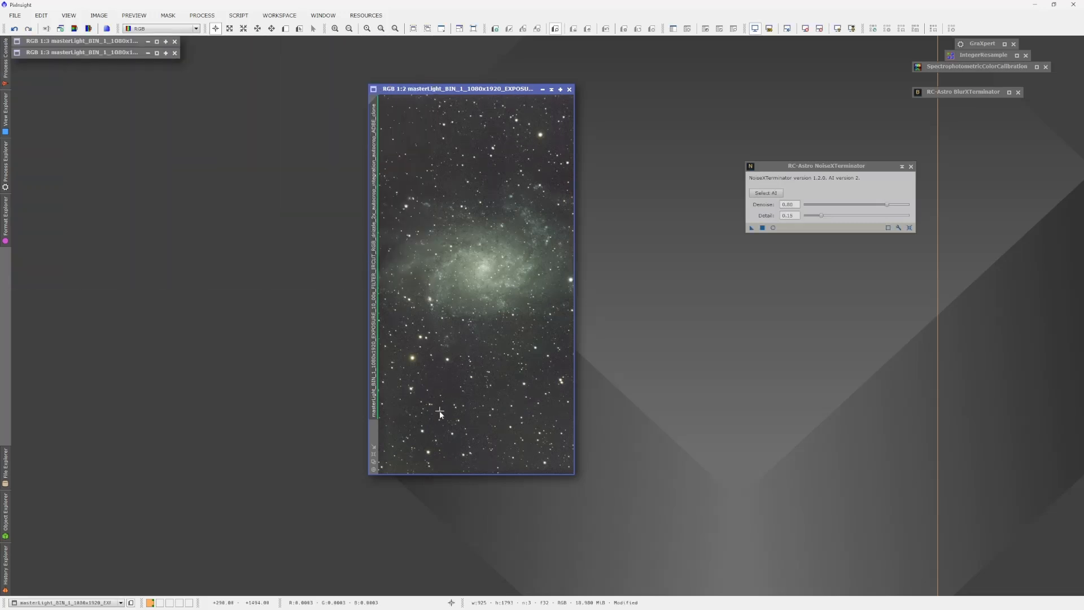
drag(575, 472, 704, 550)
scroll(559, 416, up, 1)
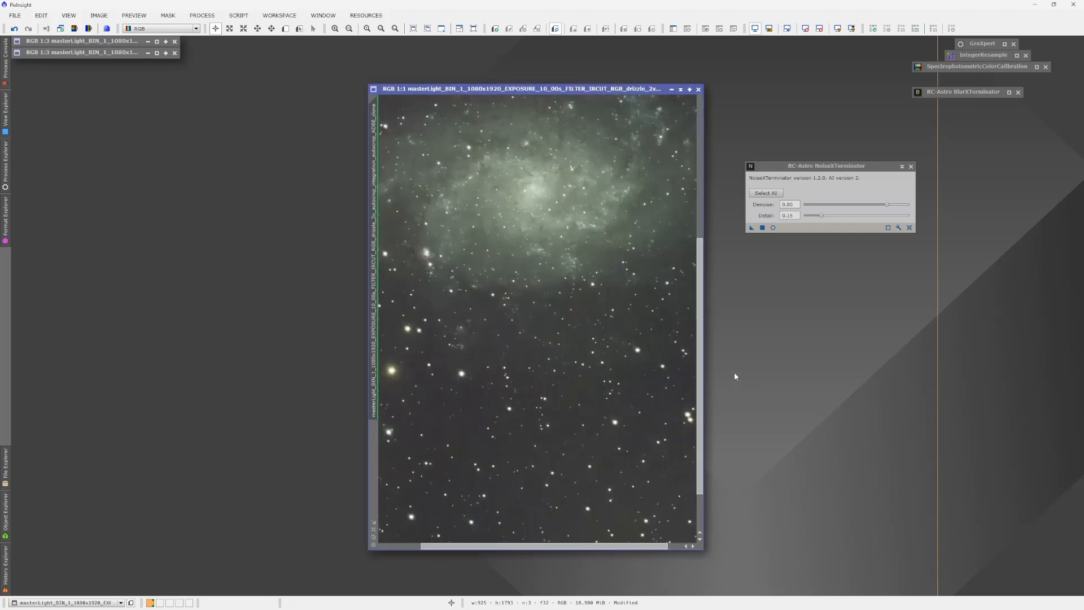
drag(700, 376, 701, 410)
drag(625, 547, 547, 548)
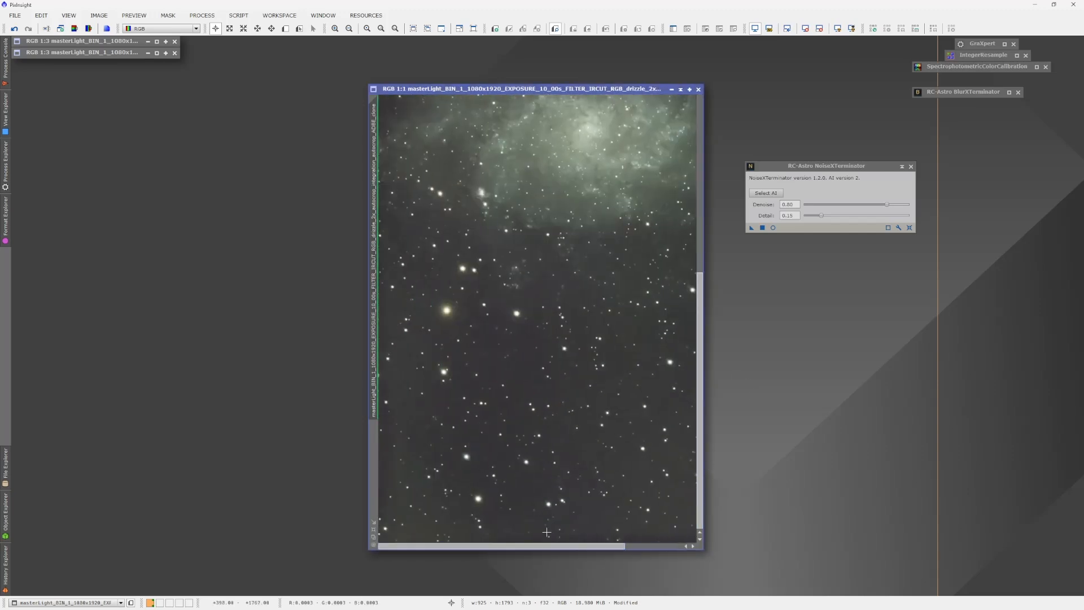
scroll(688, 386, up, 10)
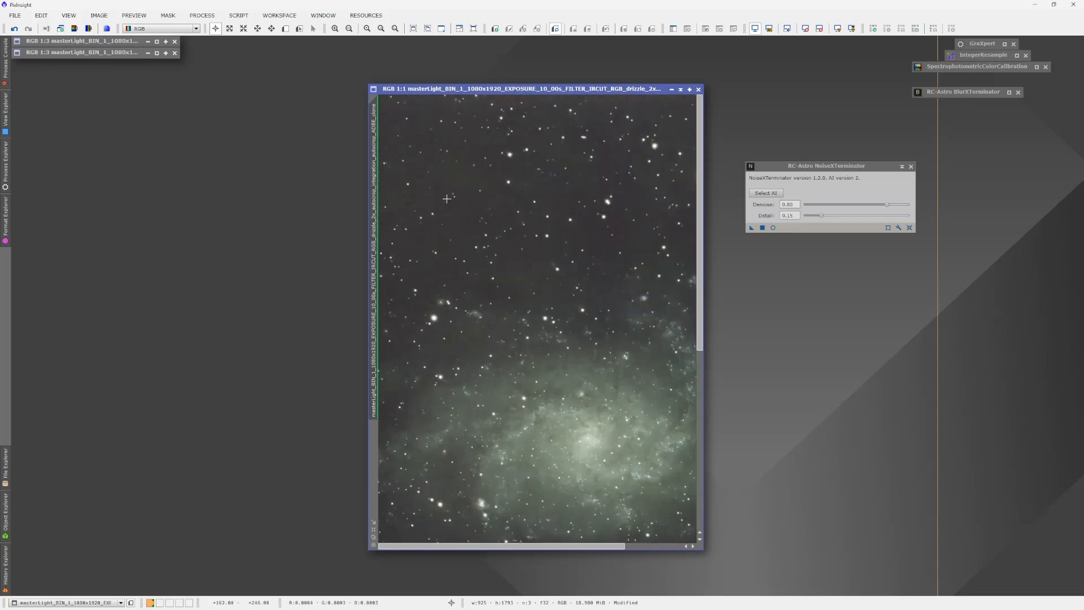
scroll(642, 394, down, 1)
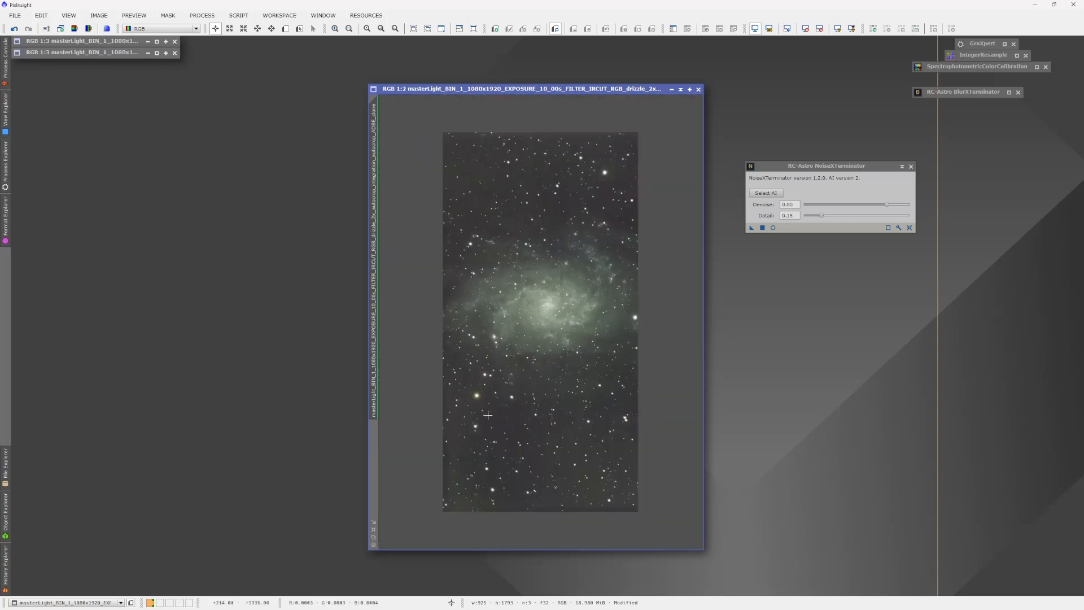
Step: Park the collapsed NoiseXTerminator tool under BlurXTerminator, and reposition and enlarge the clone's window
click(898, 170)
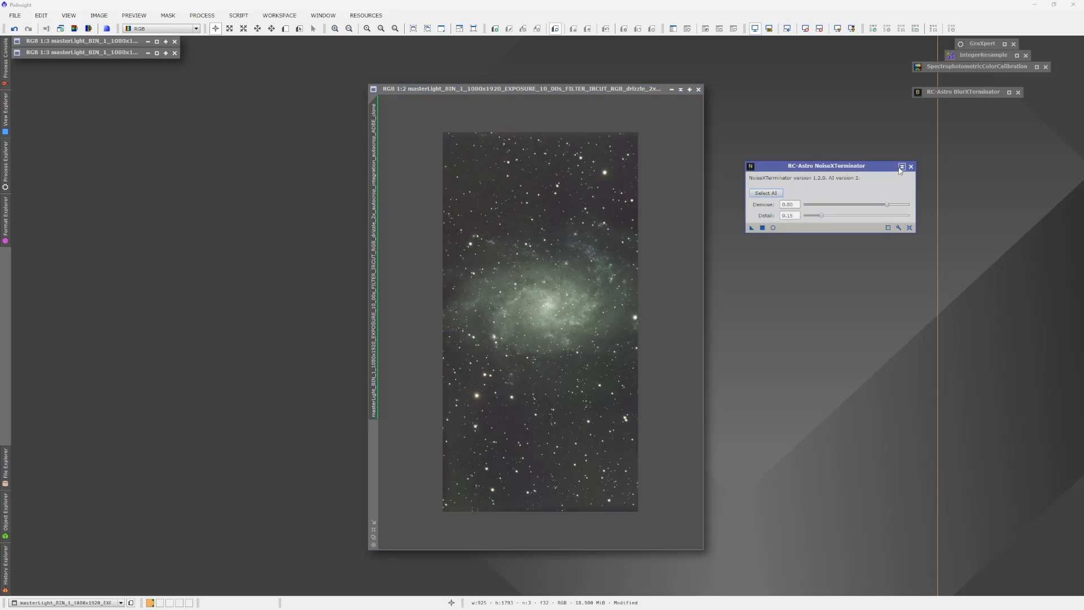
click(901, 166)
mouse_move(845, 197)
mouse_down()
mouse_move(992, 129)
mouse_move(985, 106)
mouse_up()
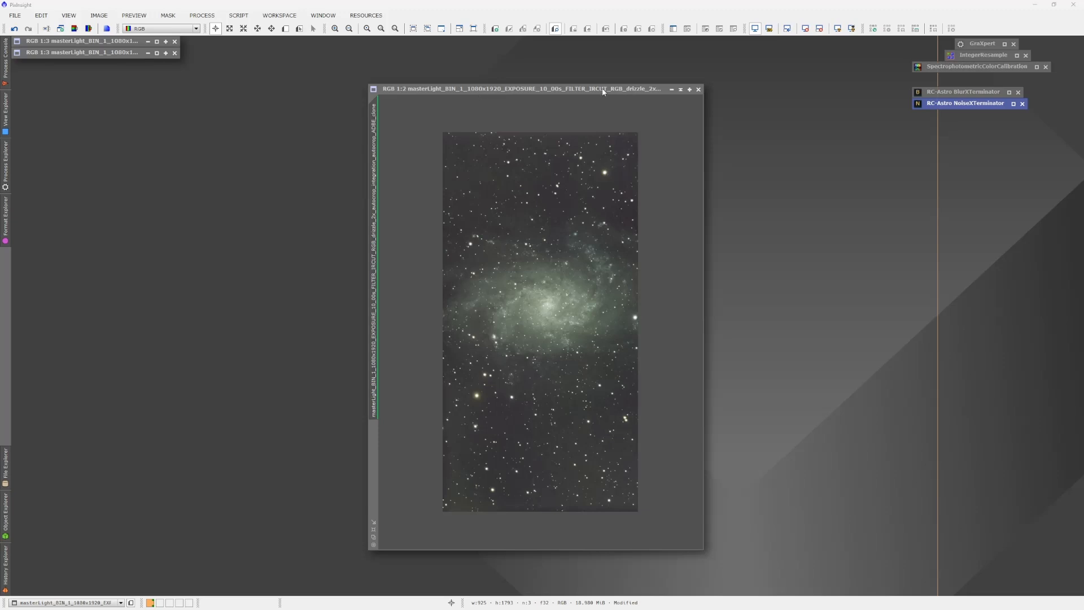
drag(603, 91, 542, 84)
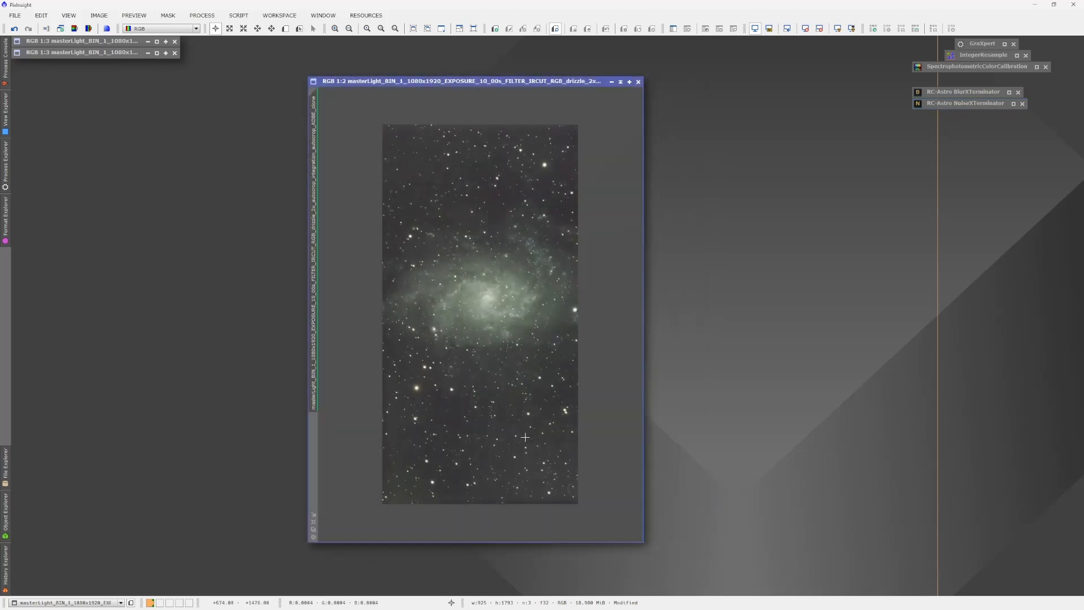
drag(642, 539, 668, 581)
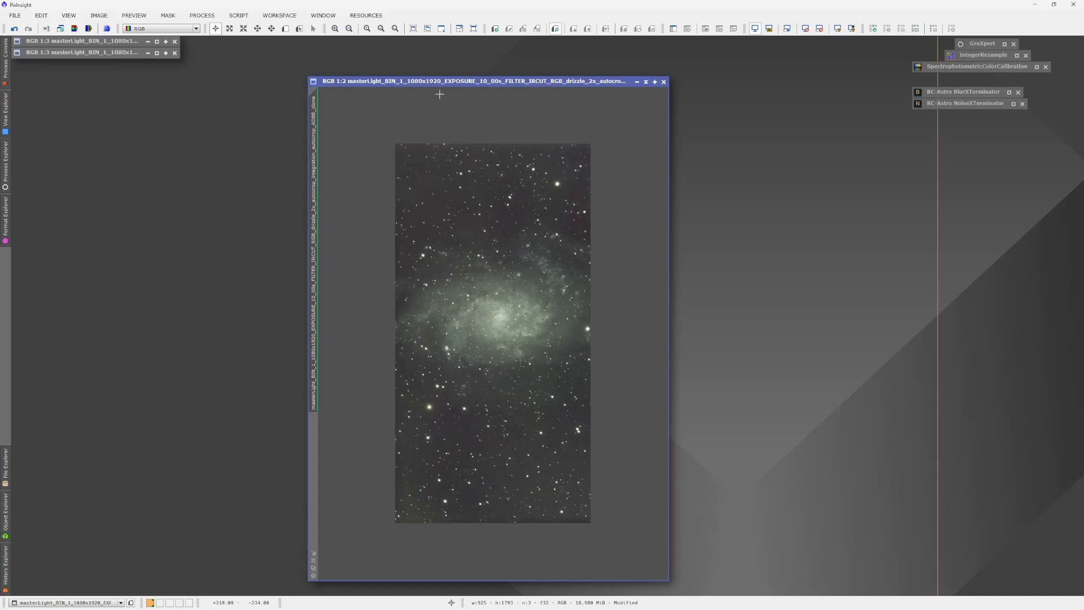
drag(456, 84, 456, 82)
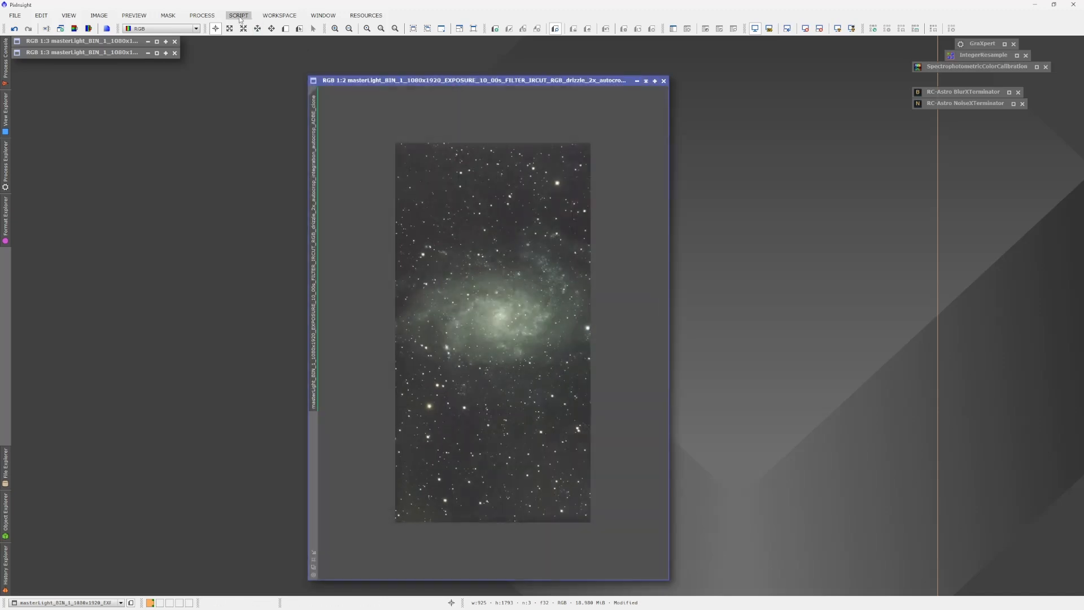
Step: Stretch the clone with the SetiAstro Statistical Stretch script, using target median 0.25, linked stretch and normalized image range, and close the script
click(238, 16)
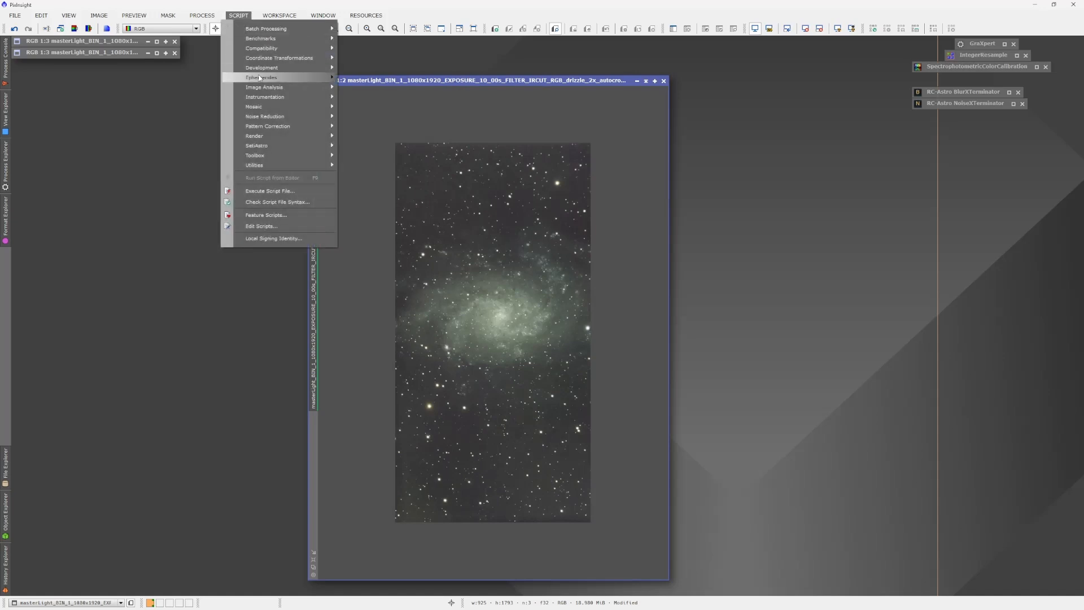
mouse_move(303, 147)
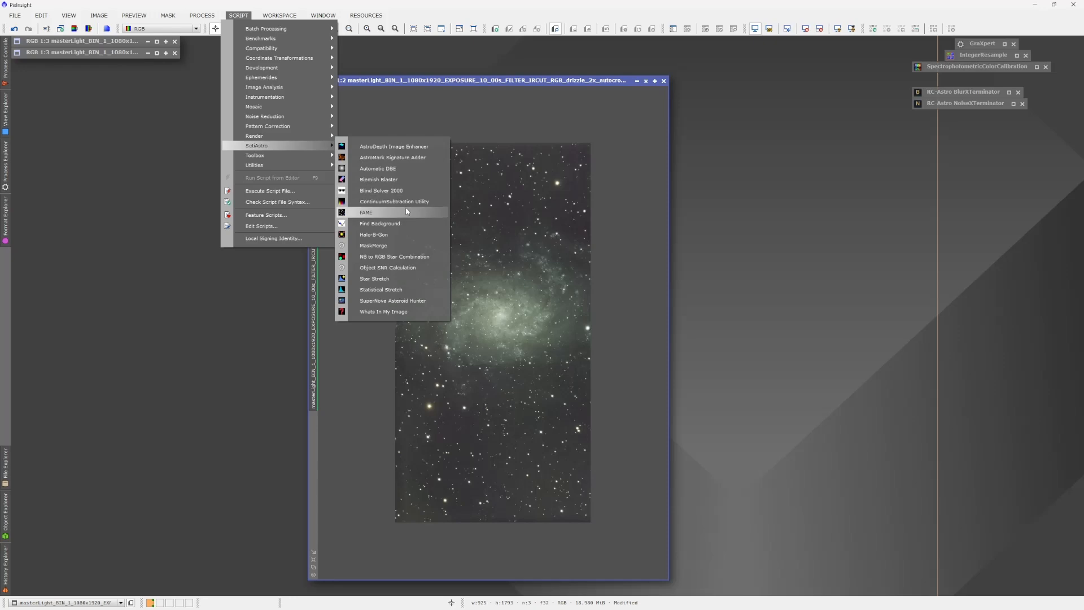
click(390, 290)
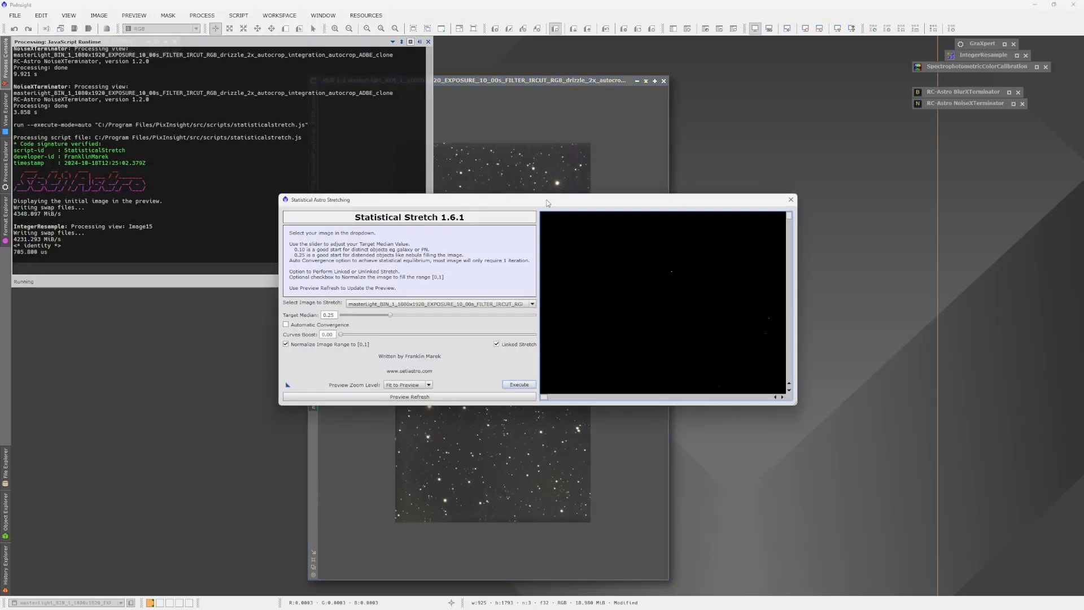
drag(547, 203, 553, 195)
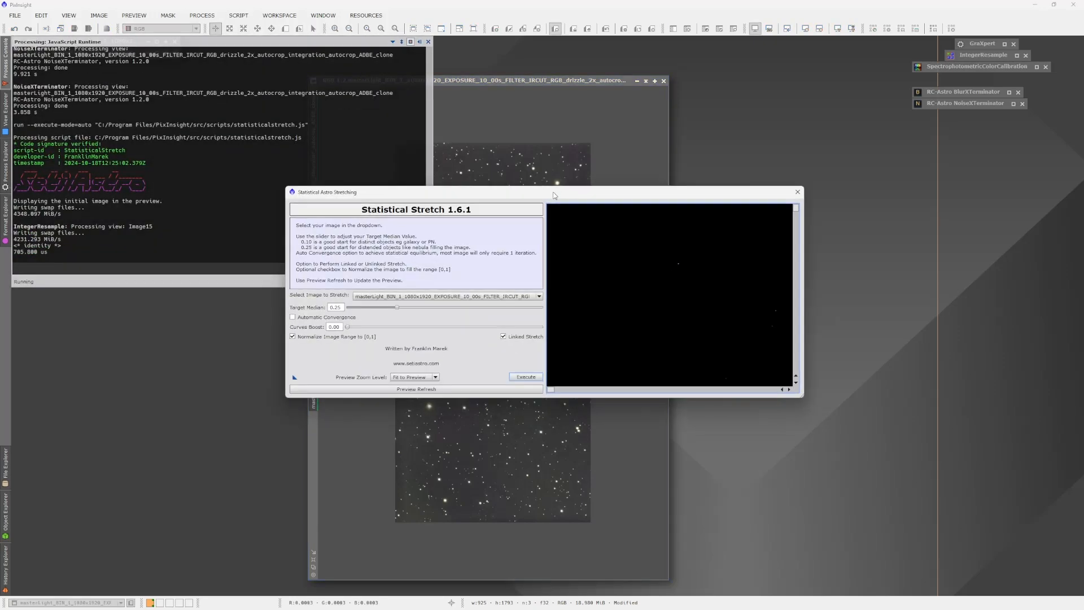
click(524, 377)
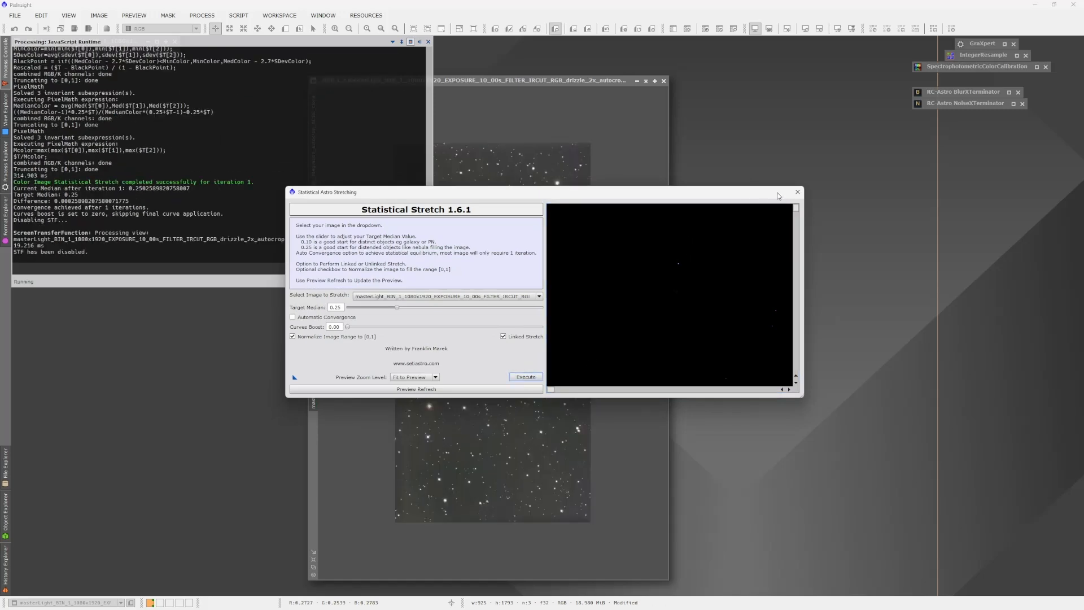
click(797, 191)
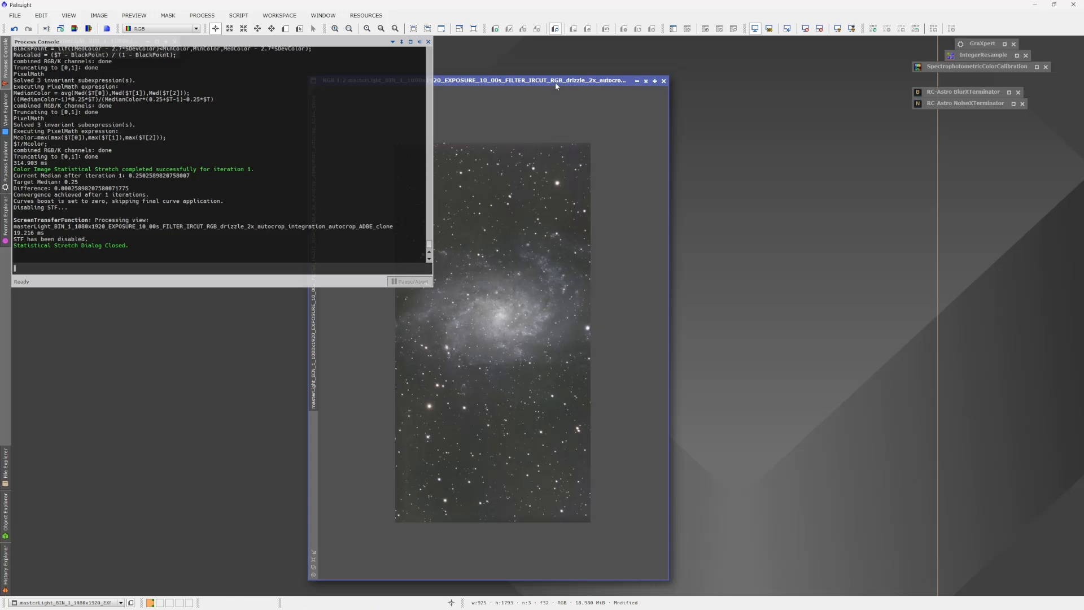
Step: Move the stretched clone's window clear of the process console and examine the galaxy core and spiral arms
drag(554, 82, 589, 85)
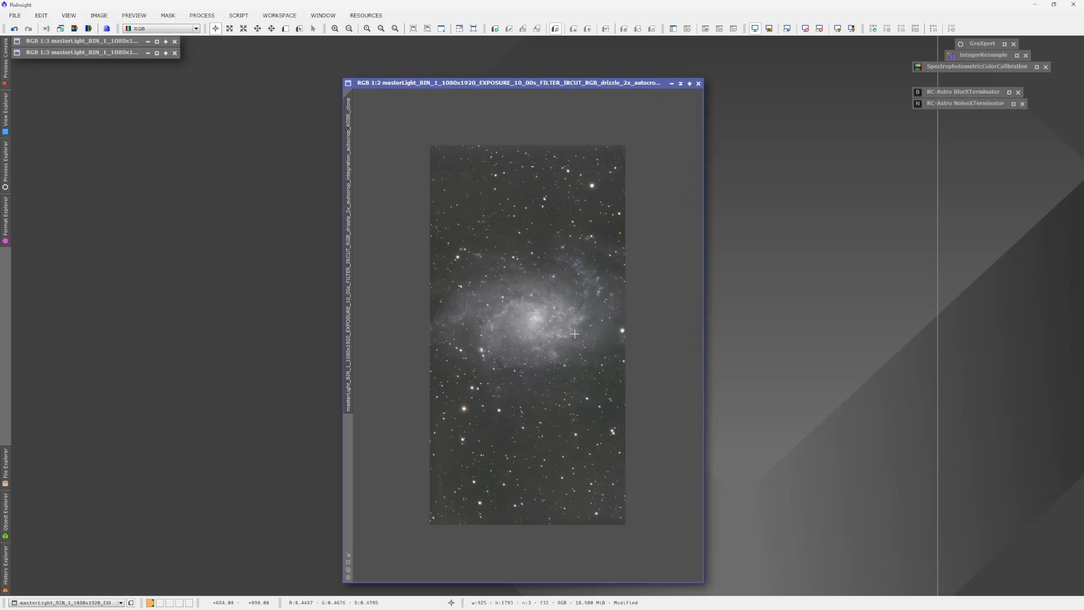
scroll(553, 350, up, 2)
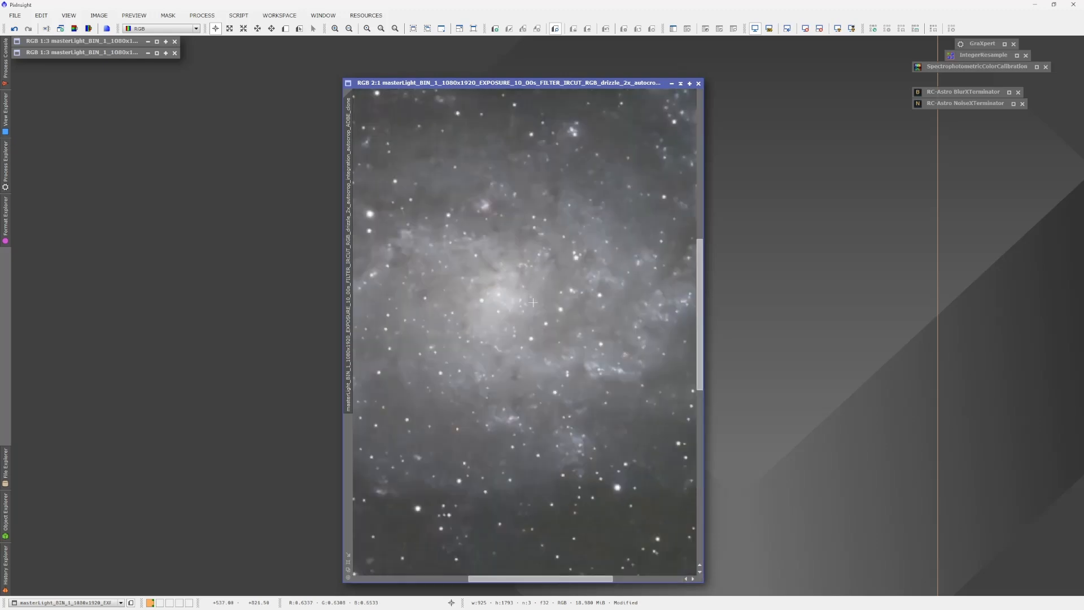
scroll(533, 302, down, 2)
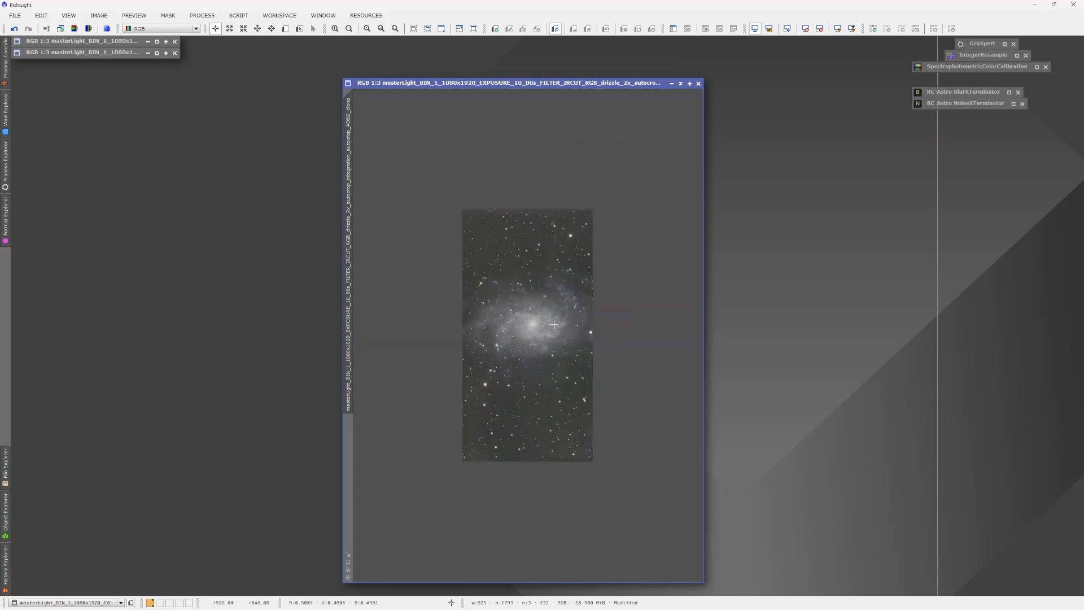
scroll(554, 324, up, 1)
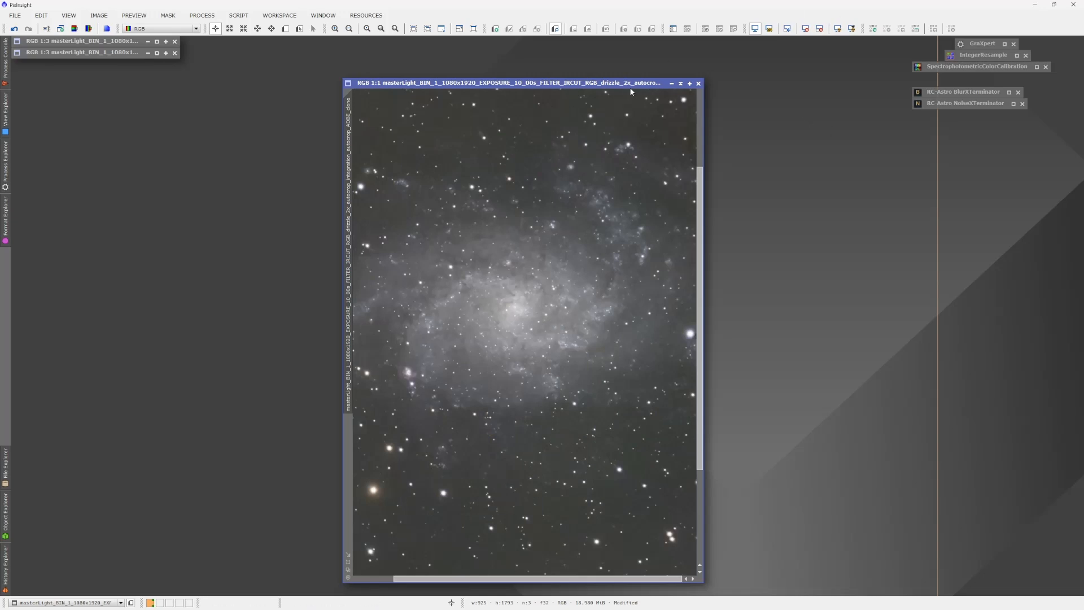
scroll(573, 308, down, 1)
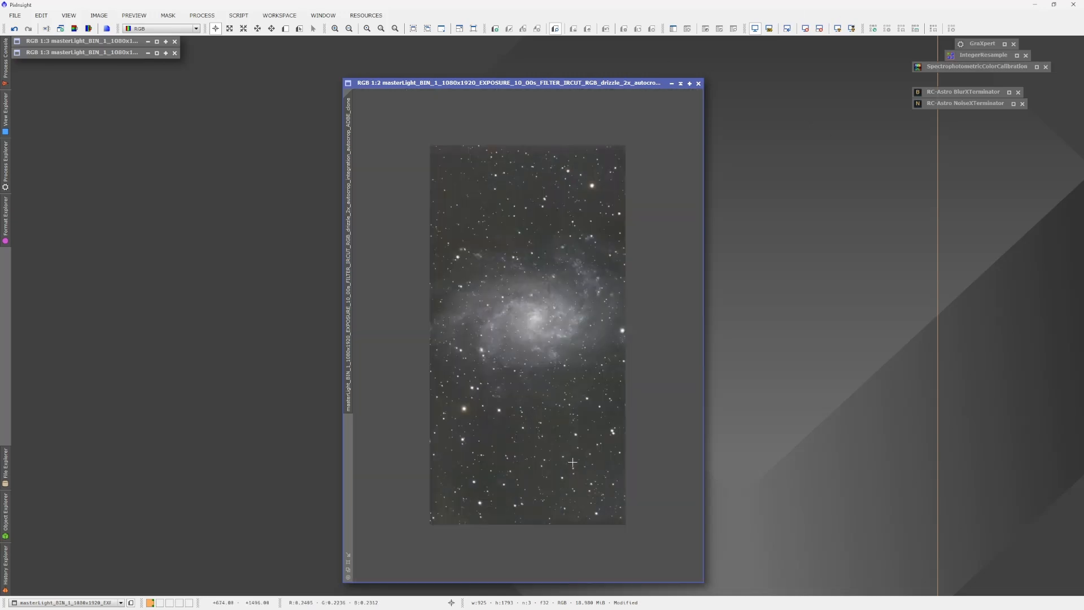
Step: Separate the stars from the stretched clone with StarXTerminator, using Generate Star Image and Unscreen Stars without Large Overlap
scroll(525, 304, down, 1)
scroll(522, 298, up, 2)
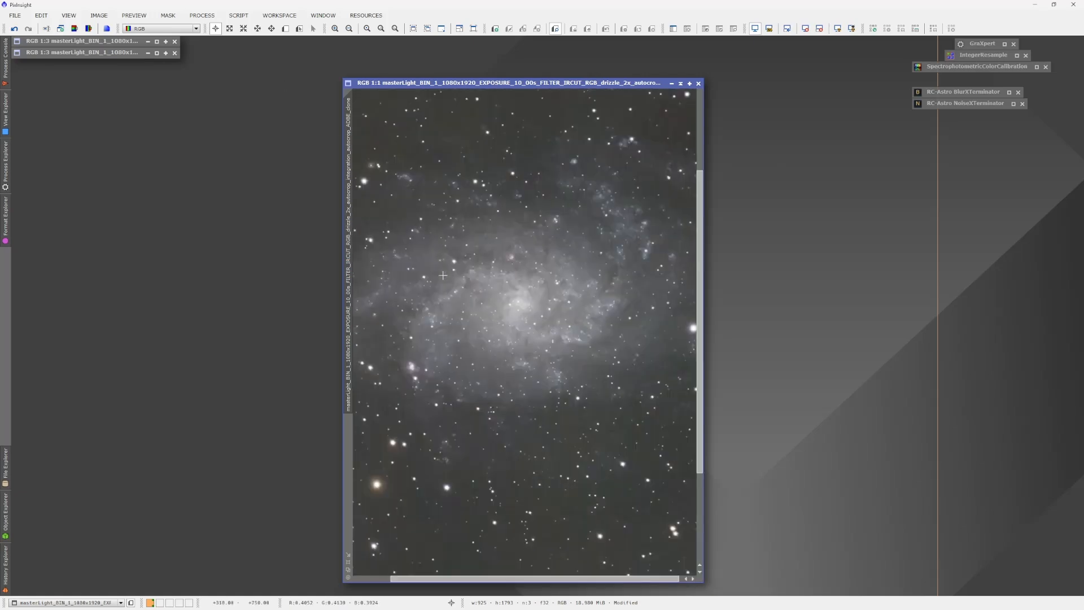
click(218, 19)
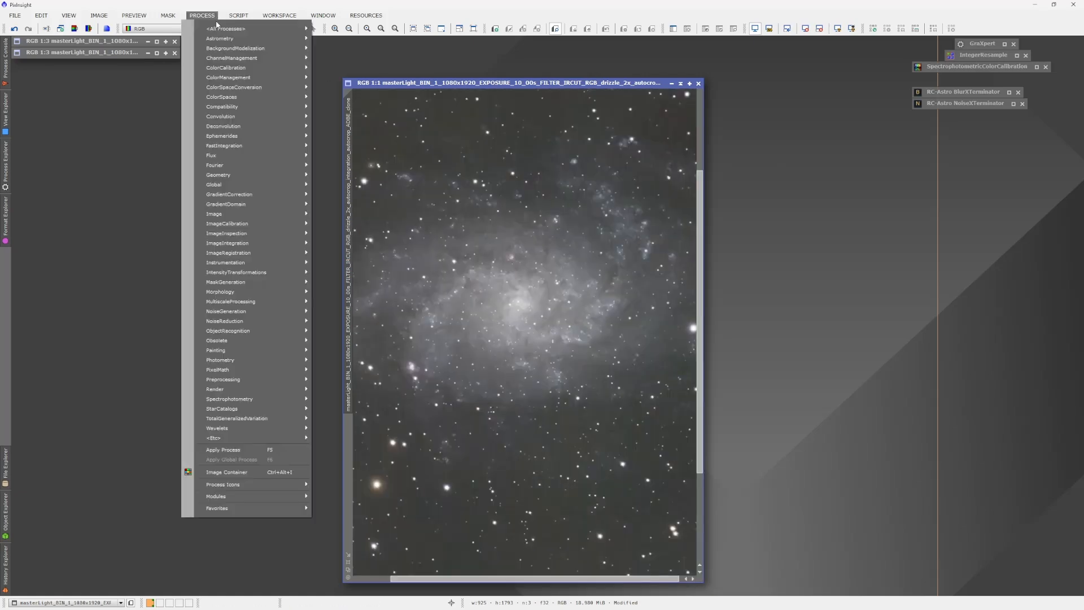
mouse_move(218, 29)
click(603, 44)
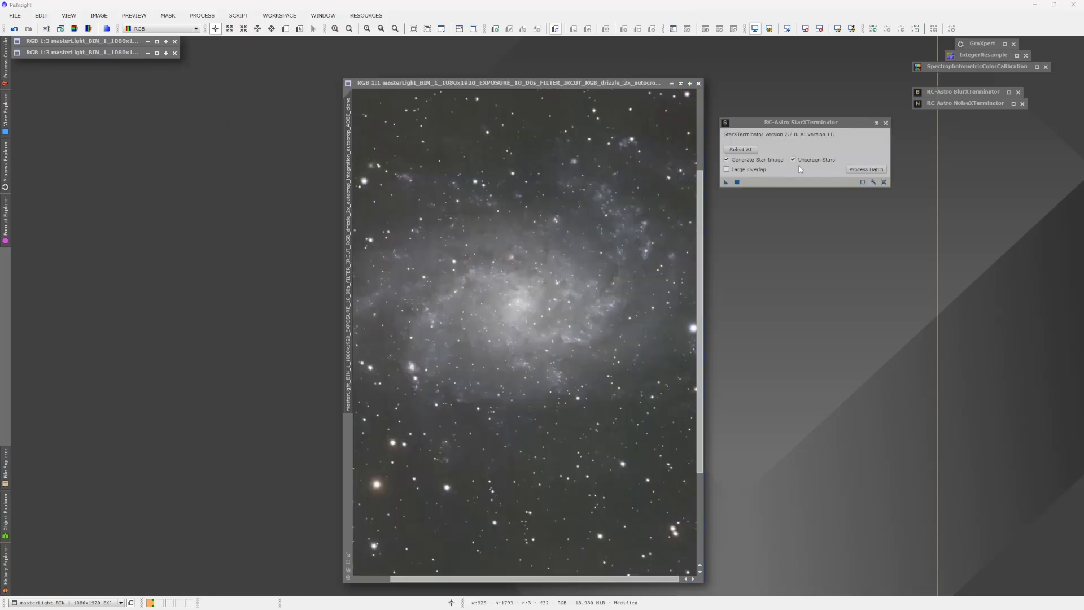
drag(816, 125, 905, 167)
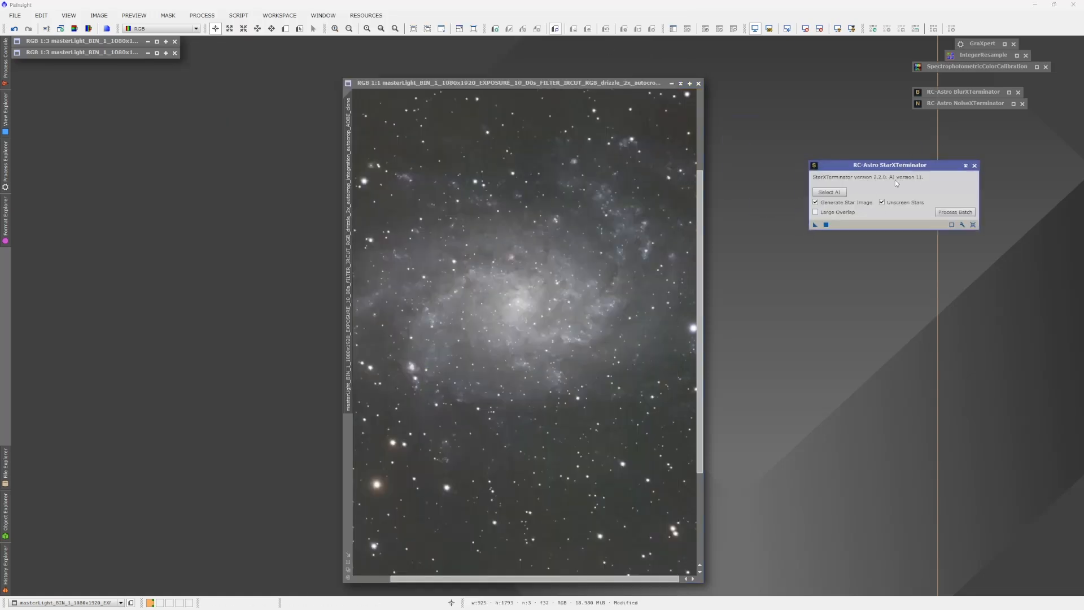
click(814, 224)
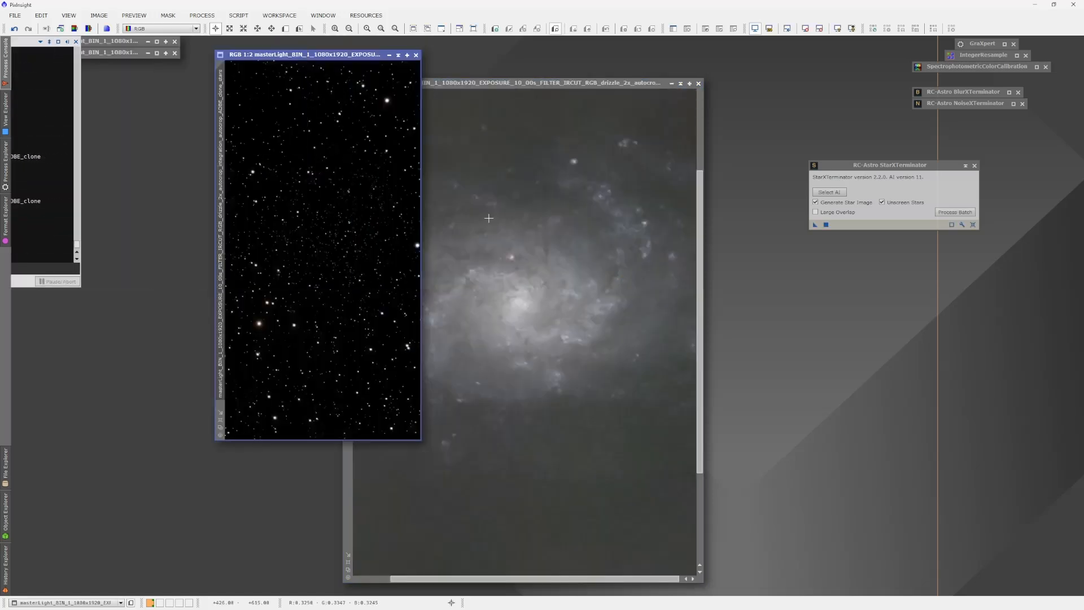
Step: Arrange the stars image and the starless clone side by side, and park the collapsed StarXTerminator tool under NoiseXTerminator
drag(358, 56, 158, 95)
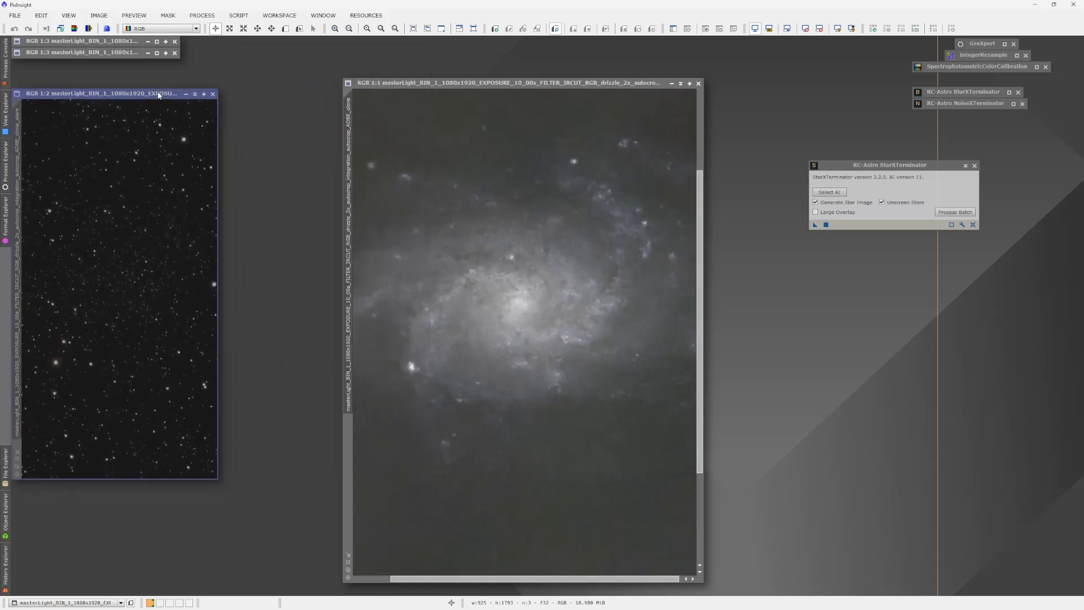
drag(581, 83, 595, 64)
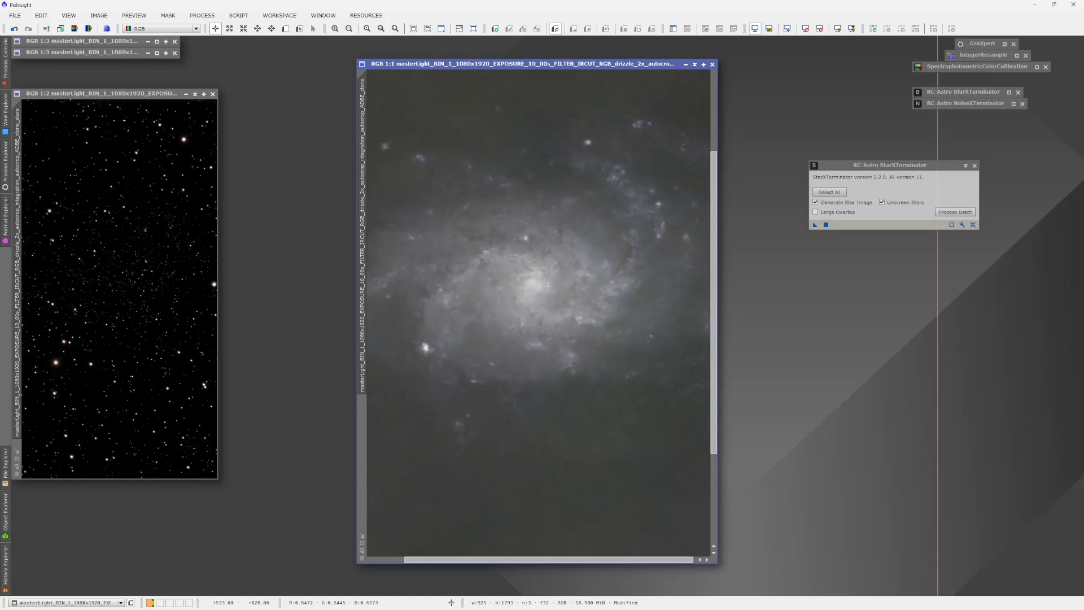
scroll(569, 302, down, 1)
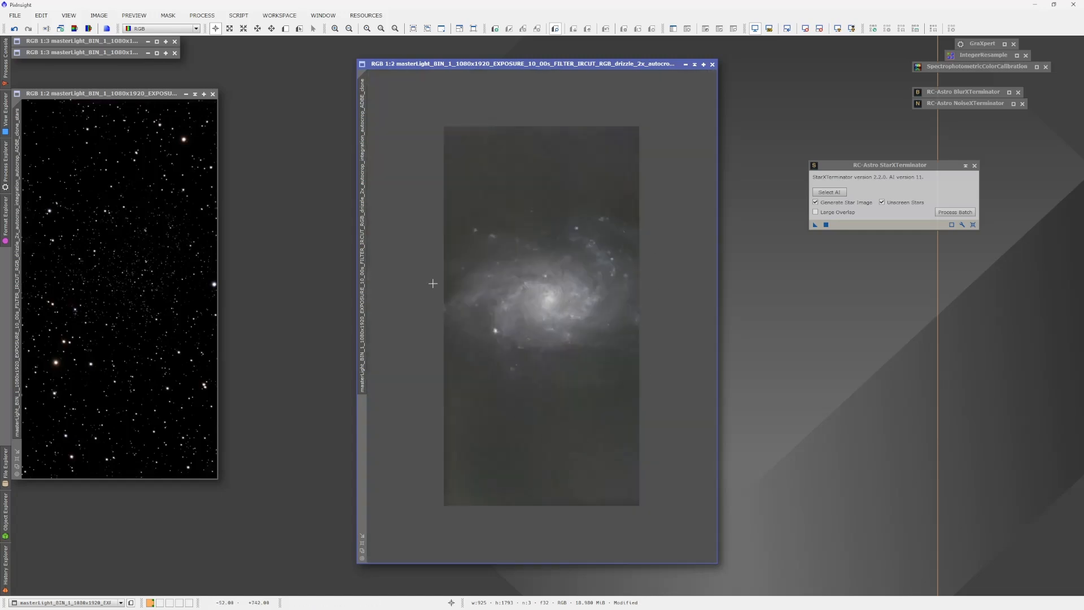
click(965, 166)
drag(913, 196, 984, 121)
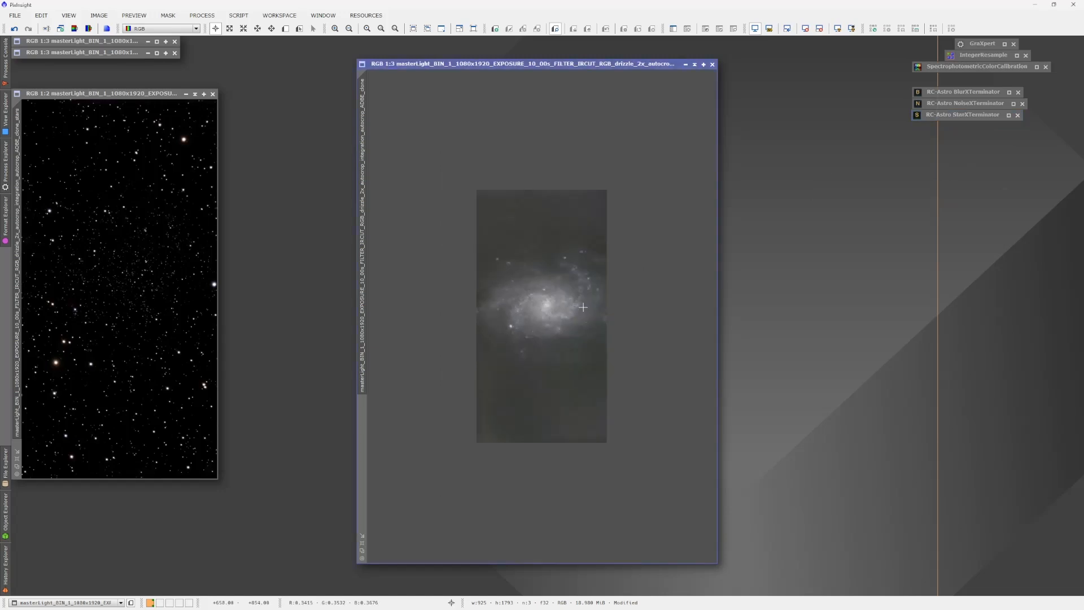
Step: Open HistogramTransformation, load the starless clone's histogram, and start a real-time preview of it
scroll(583, 306, up, 1)
scroll(566, 279, down, 1)
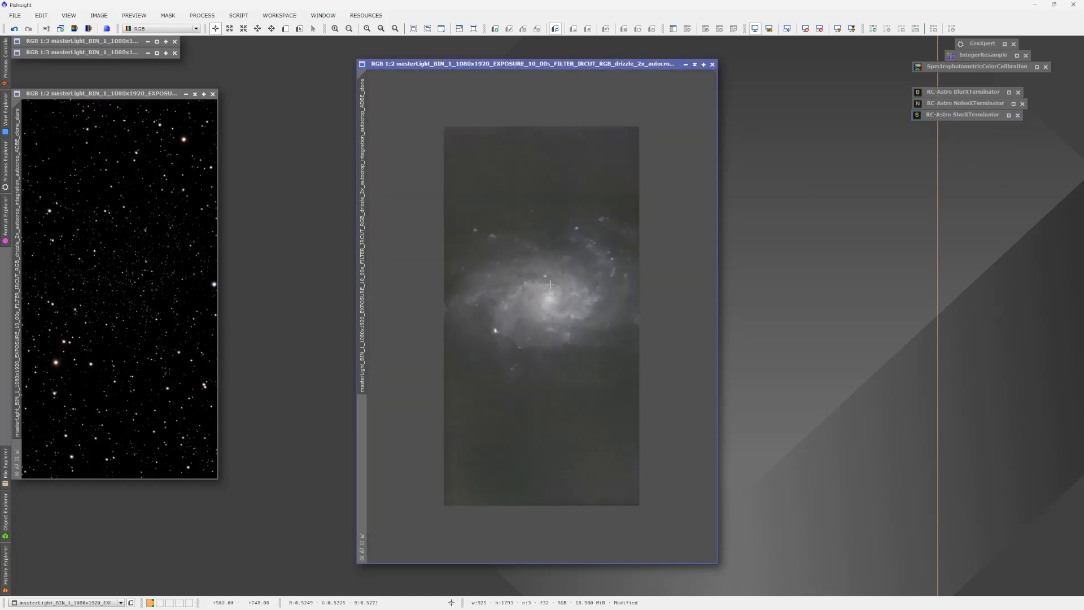
scroll(550, 284, up, 1)
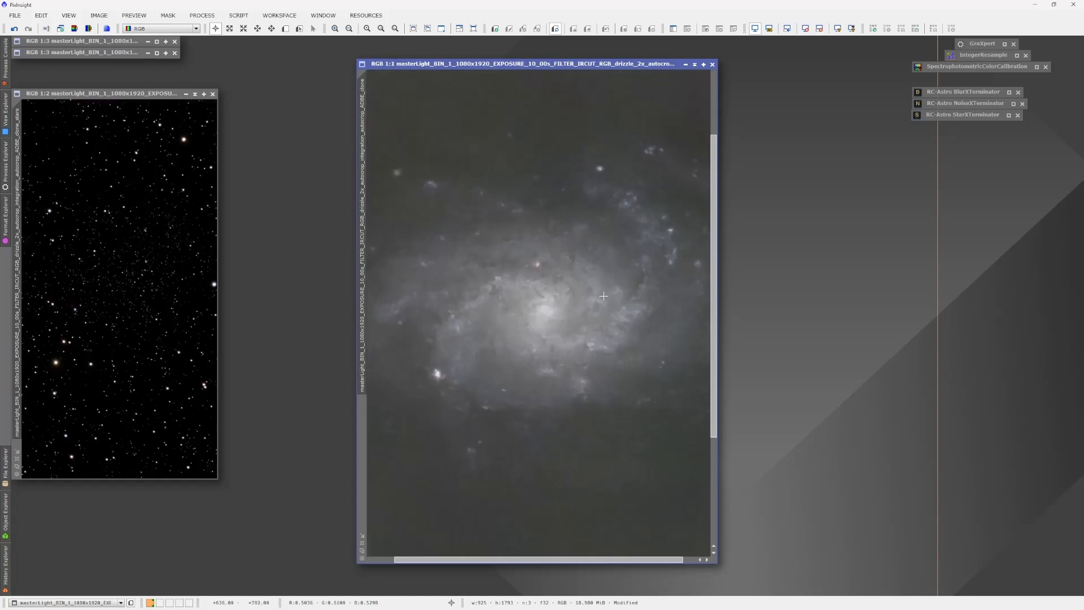
click(192, 17)
mouse_move(225, 28)
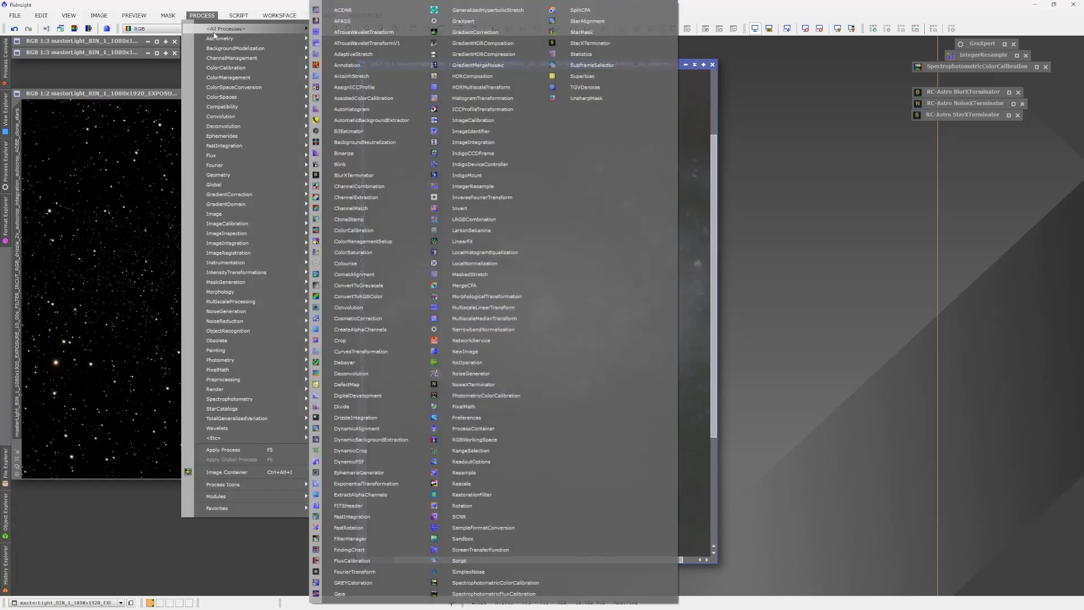
click(483, 98)
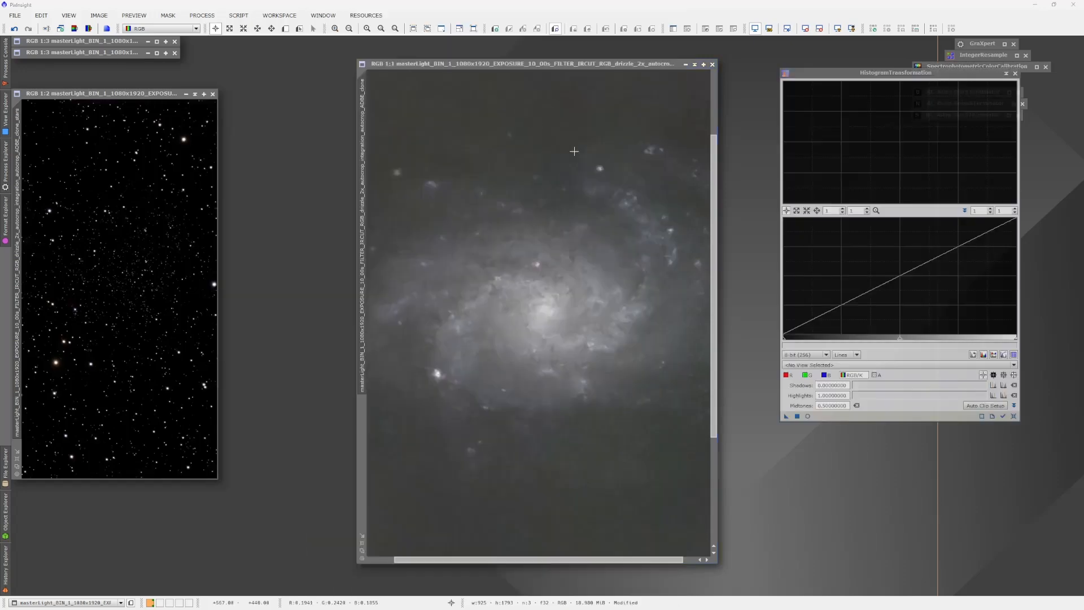
scroll(574, 311, down, 1)
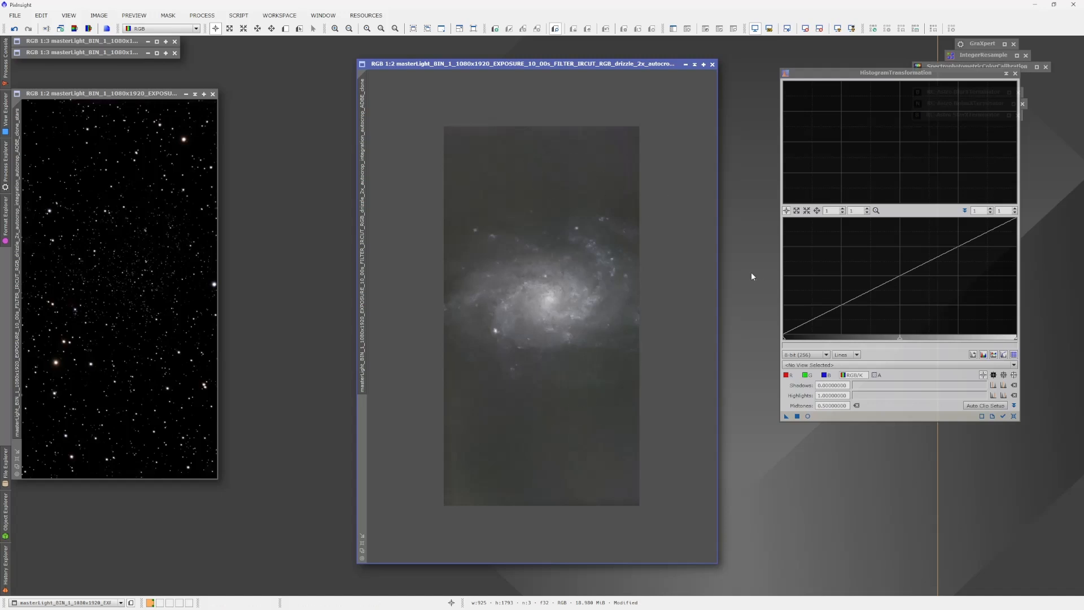
click(929, 365)
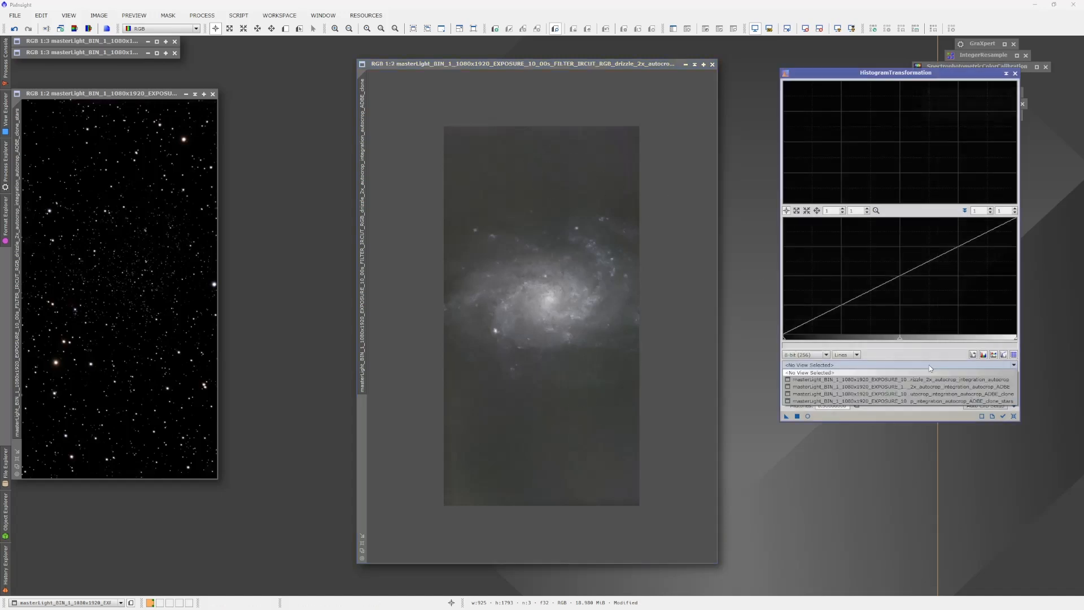
click(942, 394)
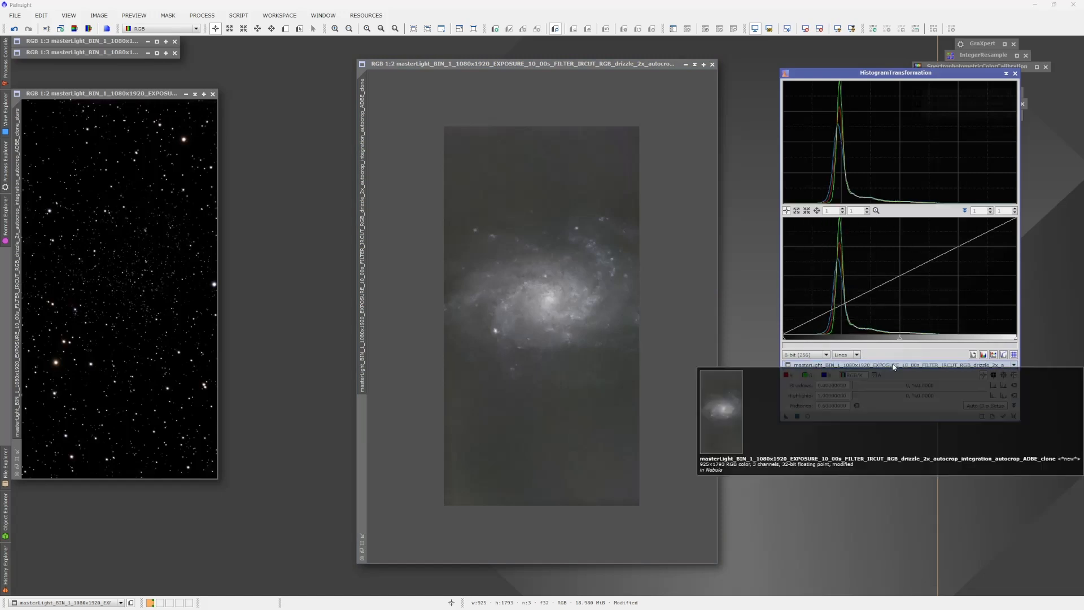
click(807, 416)
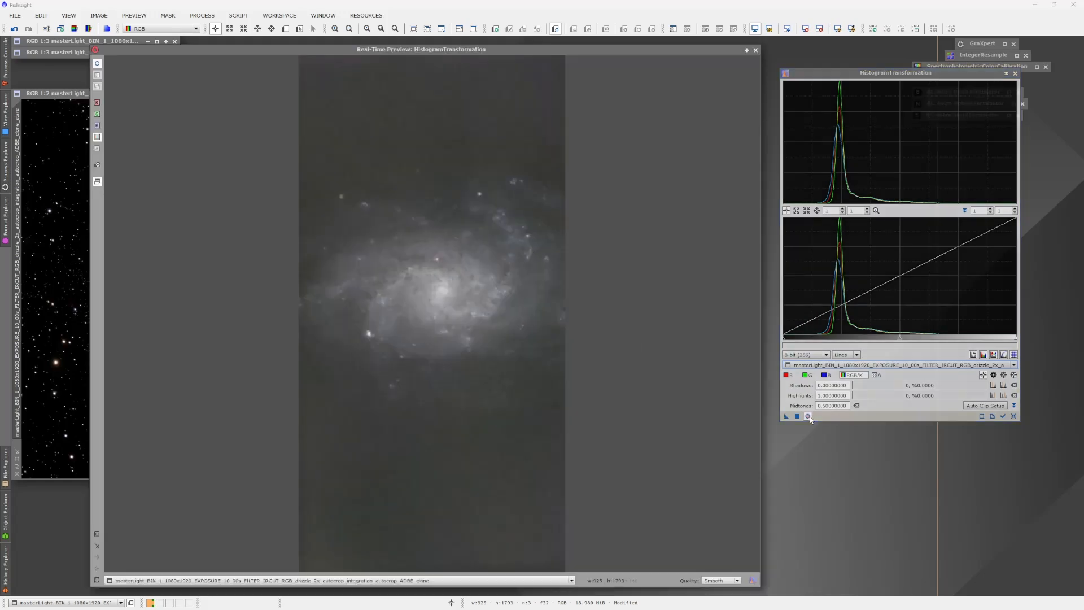
Step: Darken the starless clone's background by raising the histogram shadows to about 0.12, and put the preview and HistogramTransformation tool away
click(783, 341)
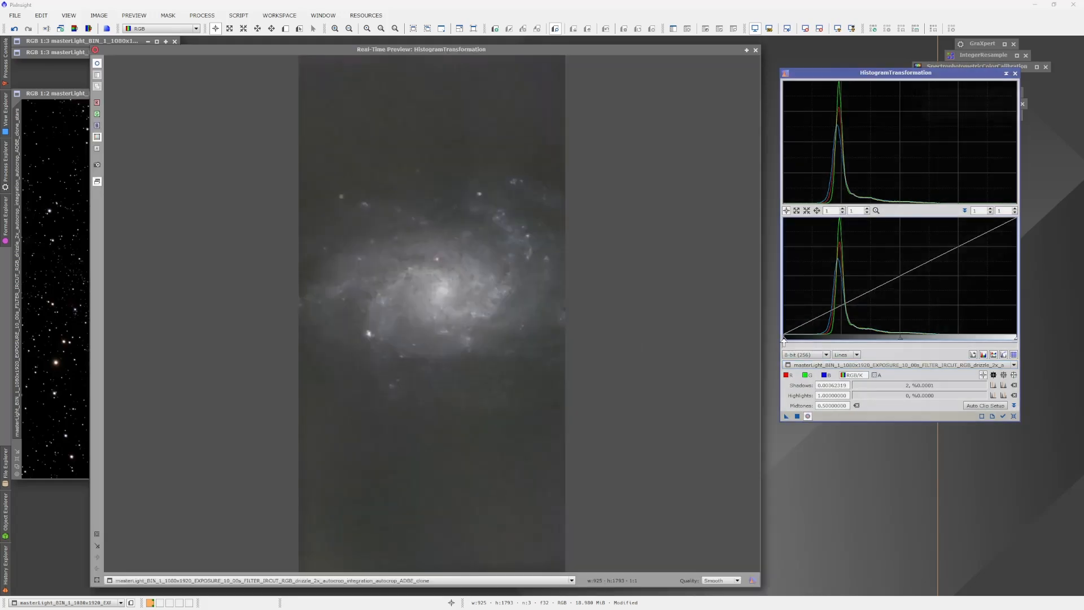
drag(783, 341, 812, 337)
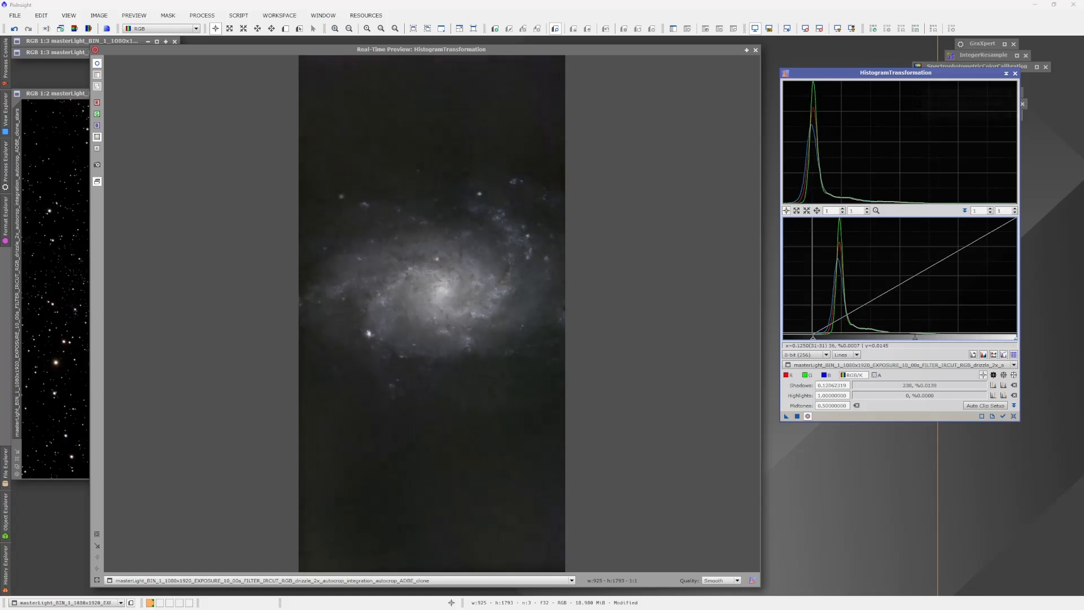
click(796, 417)
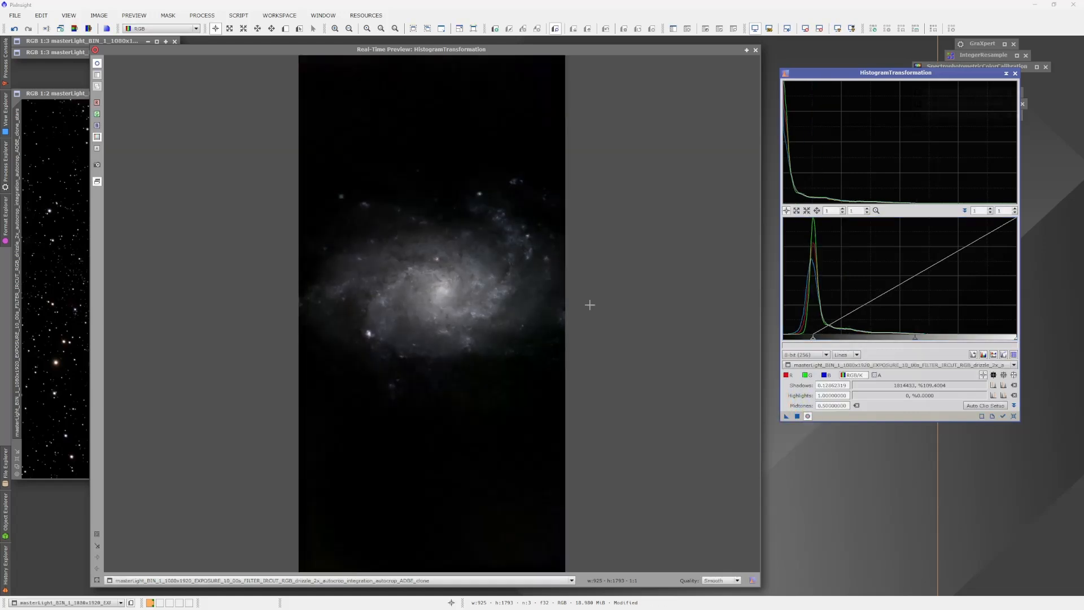
click(756, 50)
click(1005, 73)
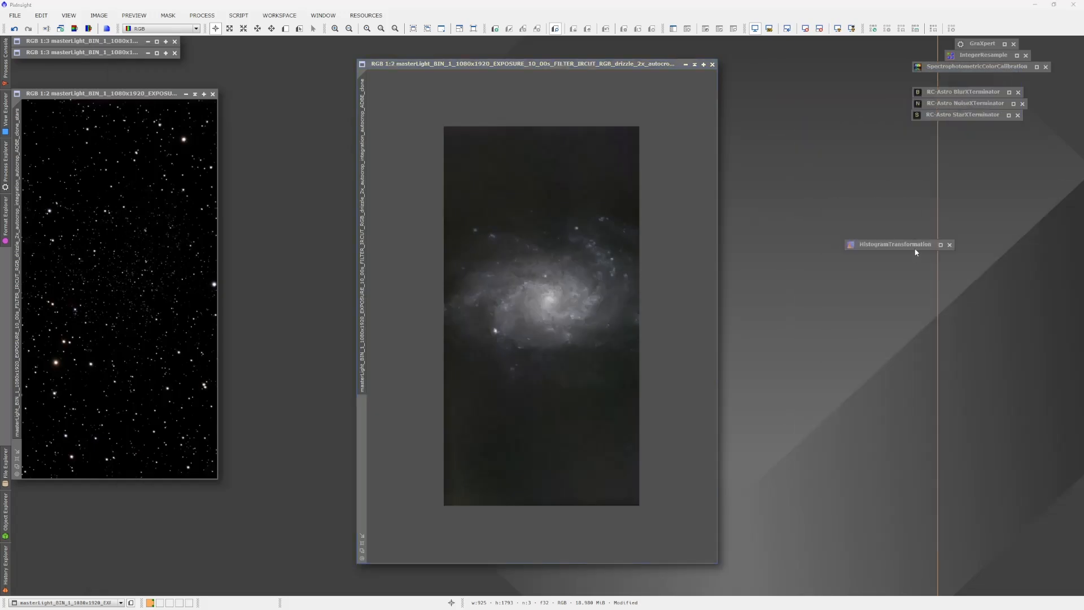
Step: Open CurvesTransformation with its saturation curve selected, and place the tool clear of the starless image
scroll(602, 343, down, 1)
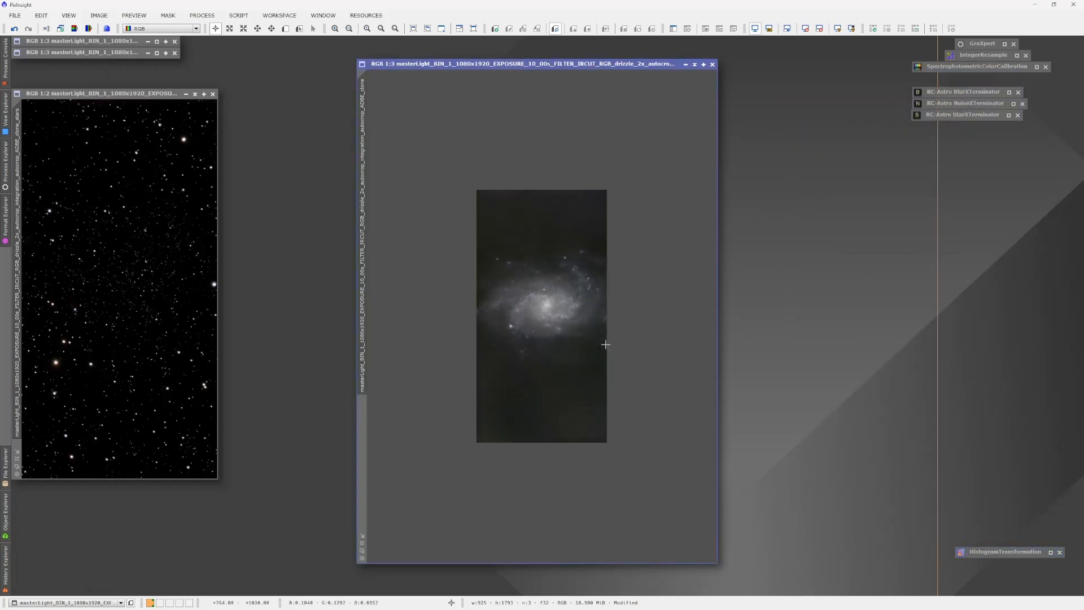
scroll(650, 256, up, 2)
drag(714, 317, 714, 279)
drag(637, 560, 634, 560)
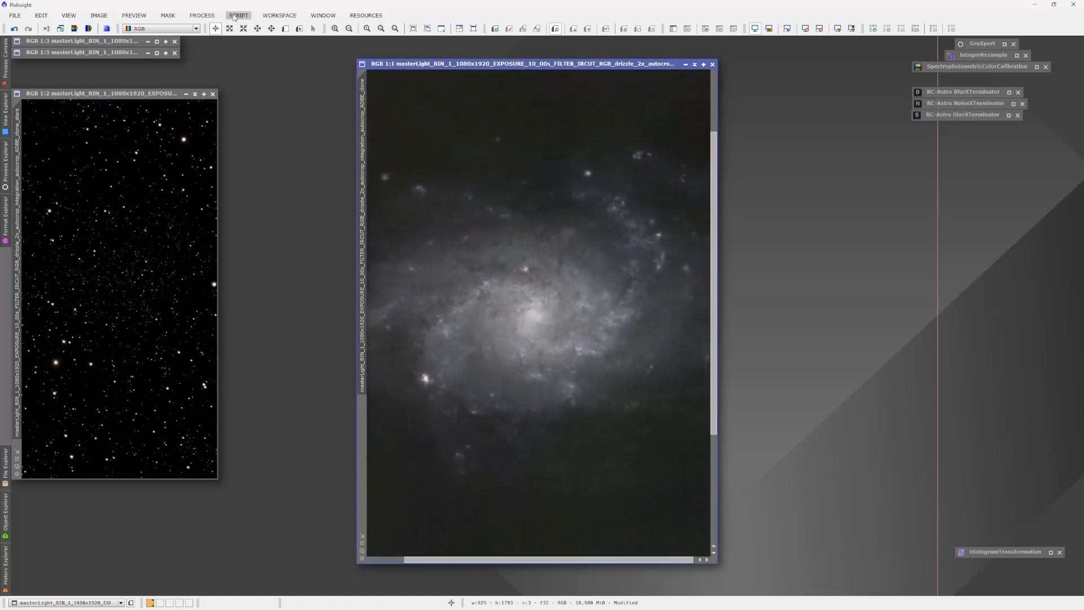
click(210, 17)
mouse_move(226, 28)
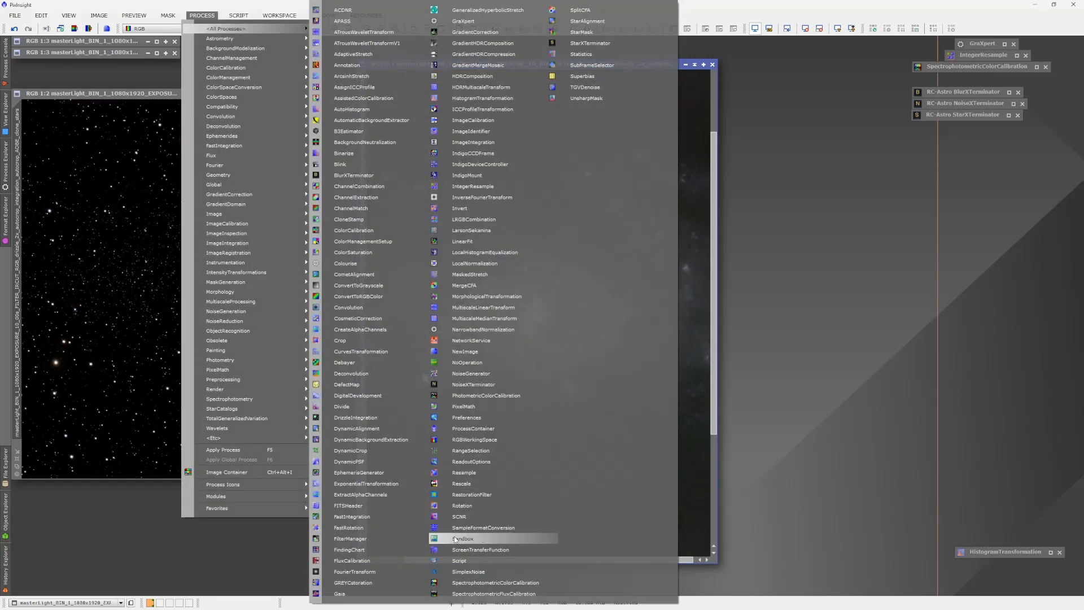
click(361, 351)
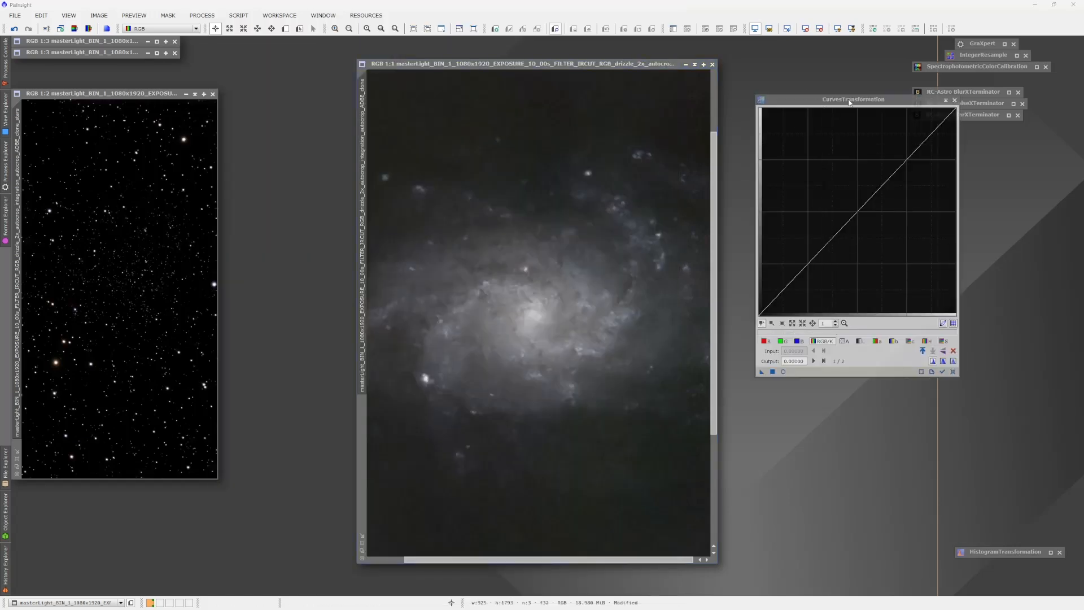
drag(848, 101, 875, 153)
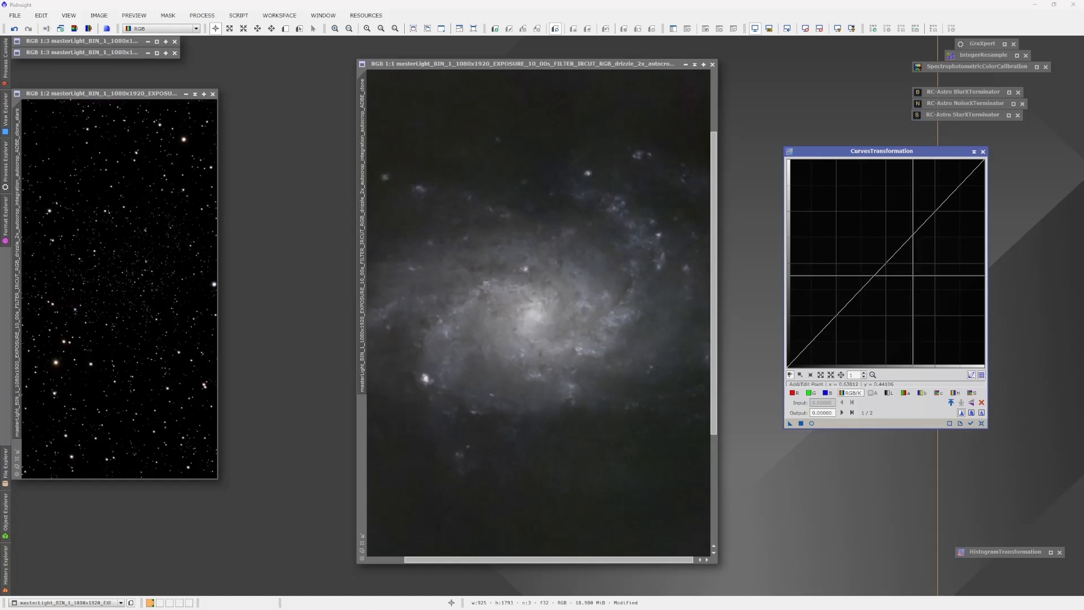
click(972, 393)
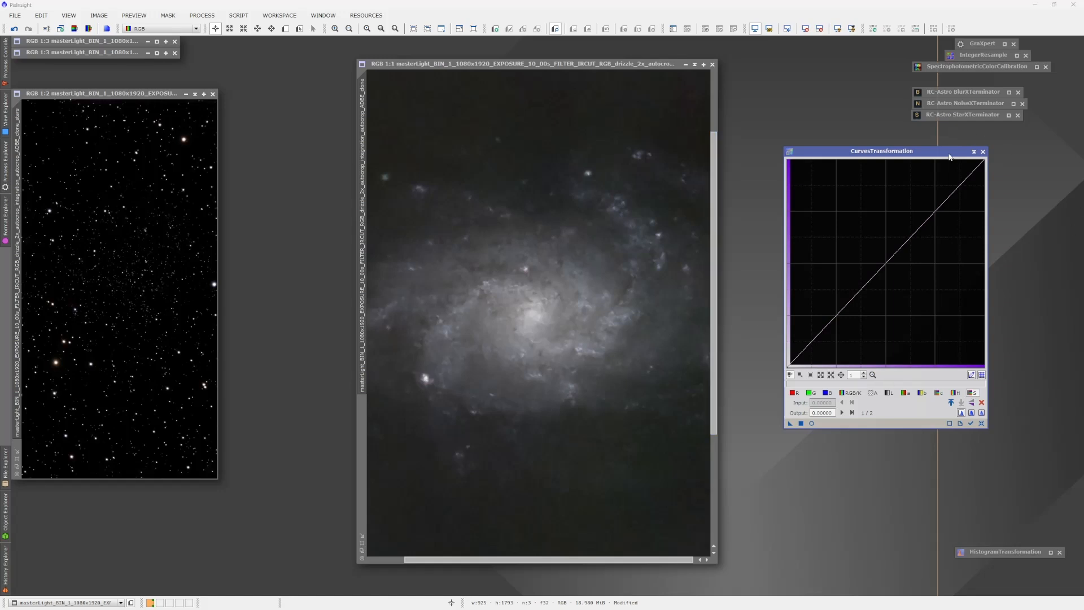
drag(909, 151, 971, 141)
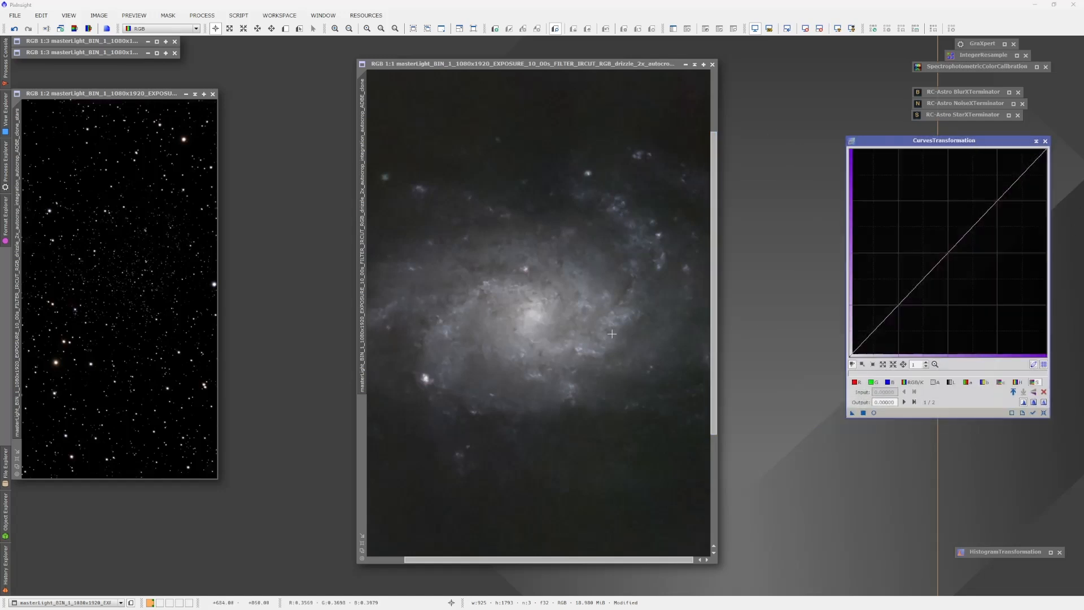
Step: Open RangeSelection with a real-time preview of the starless clone, and enable Screening alongside Lightness
scroll(611, 328, down, 1)
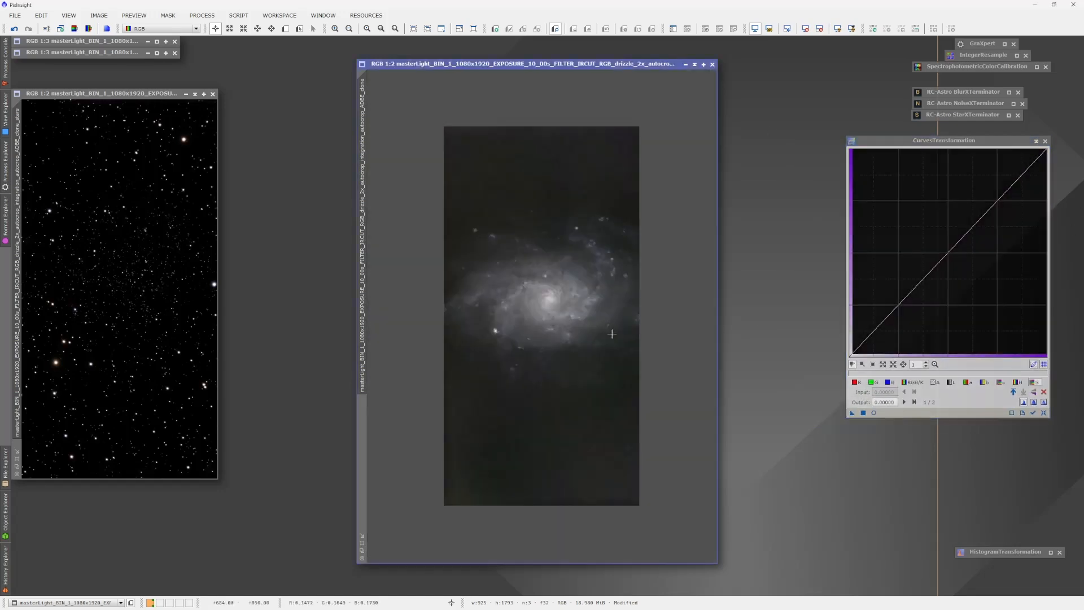
click(202, 15)
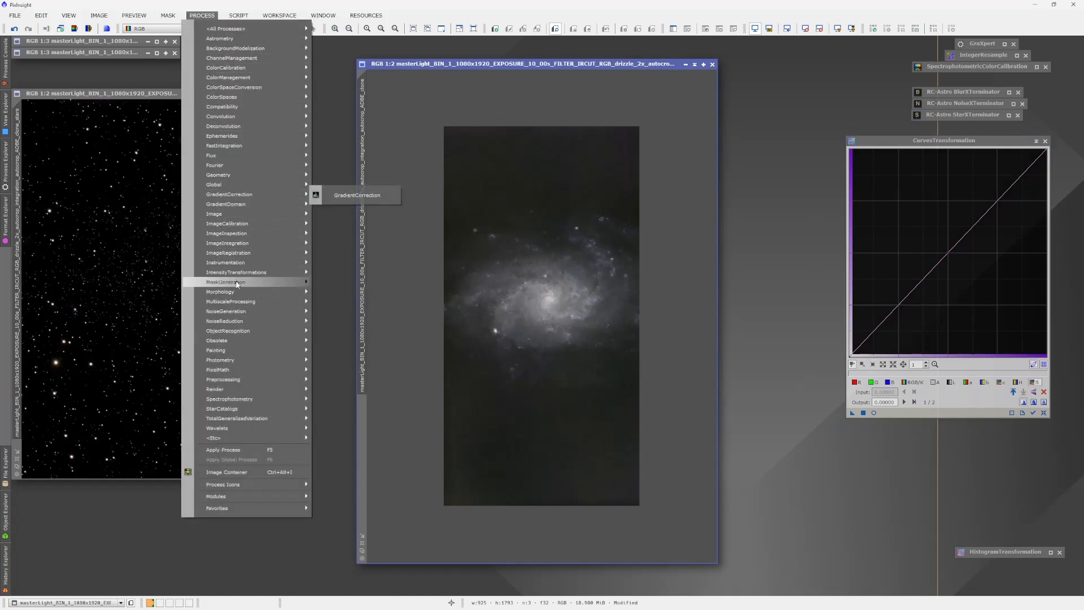
mouse_move(271, 288)
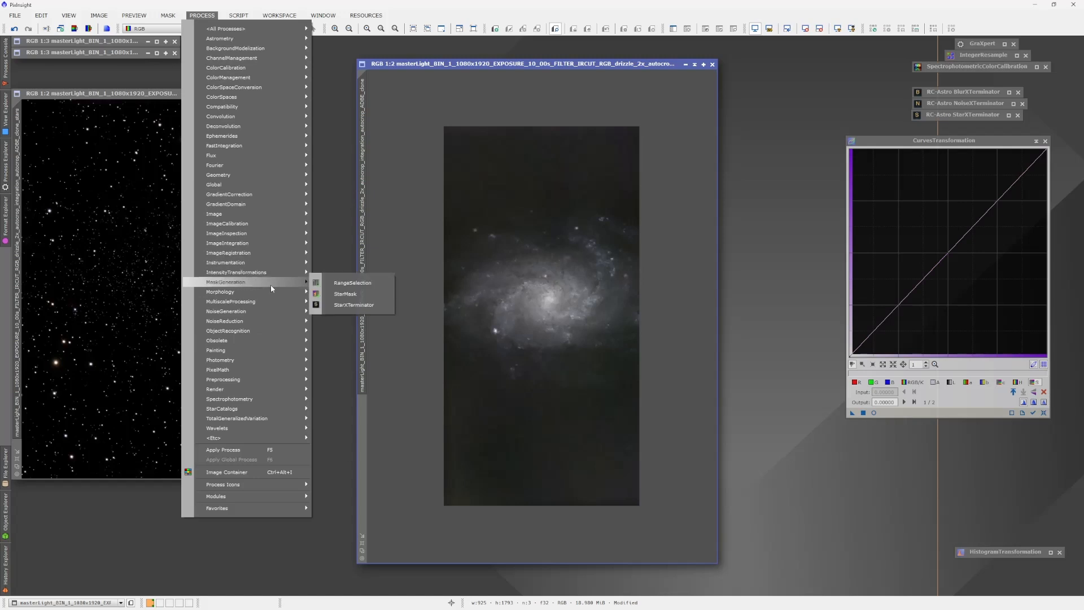
click(344, 283)
drag(818, 213, 866, 213)
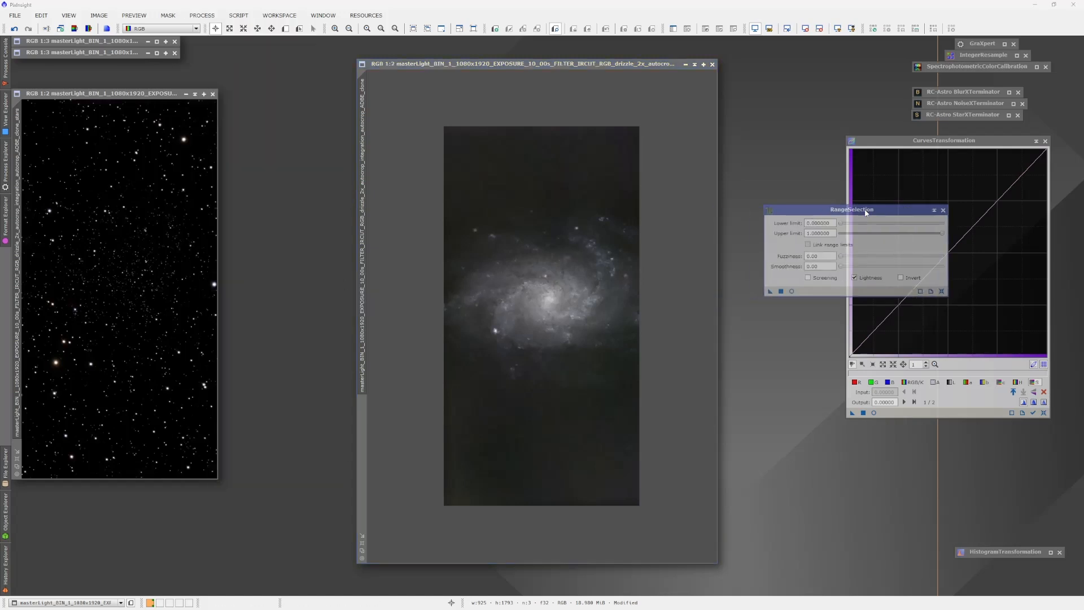
click(792, 291)
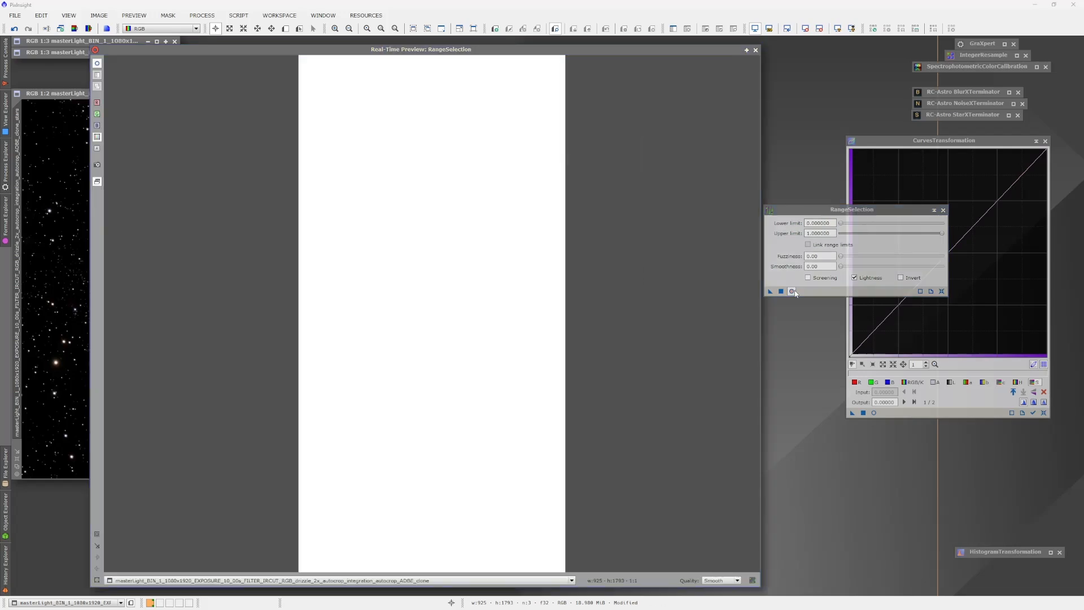
click(808, 278)
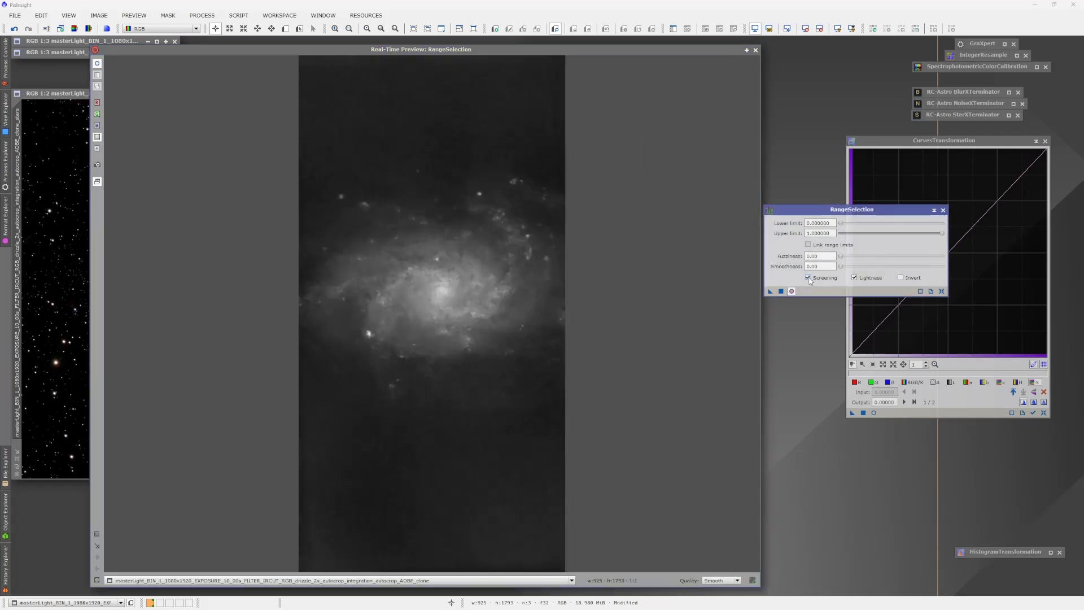
Step: Set the range mask's lower limit to 0.13 to exclude the dark background around the galaxy
click(841, 224)
drag(840, 224, 854, 228)
drag(856, 227, 853, 230)
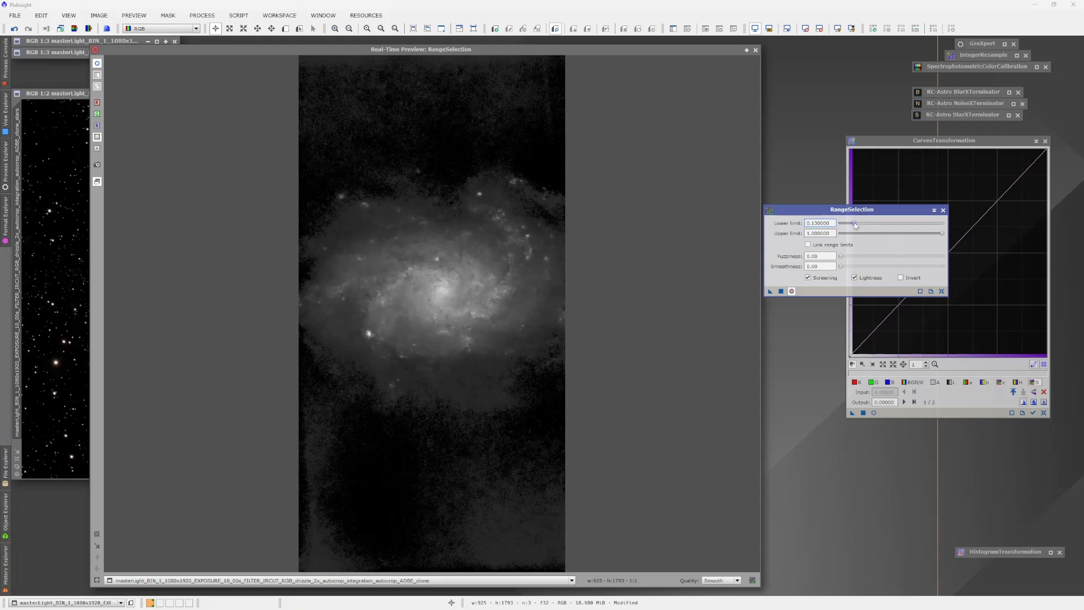
Step: Raise the range mask's lower limit to 0.18, generate the mask image, and close RangeSelection and its preview
drag(855, 224, 857, 223)
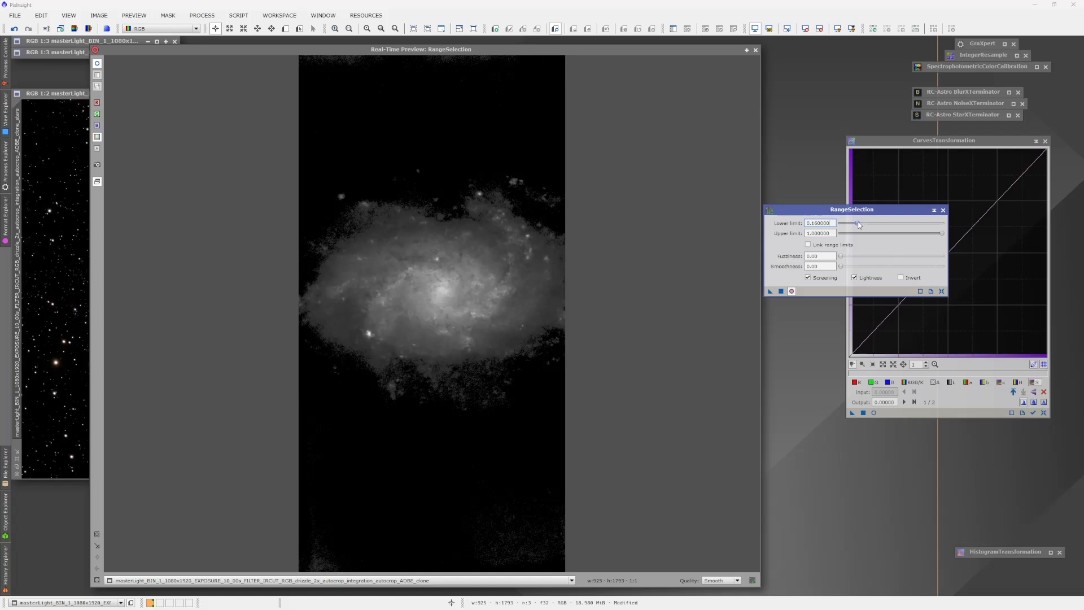
drag(859, 225, 860, 225)
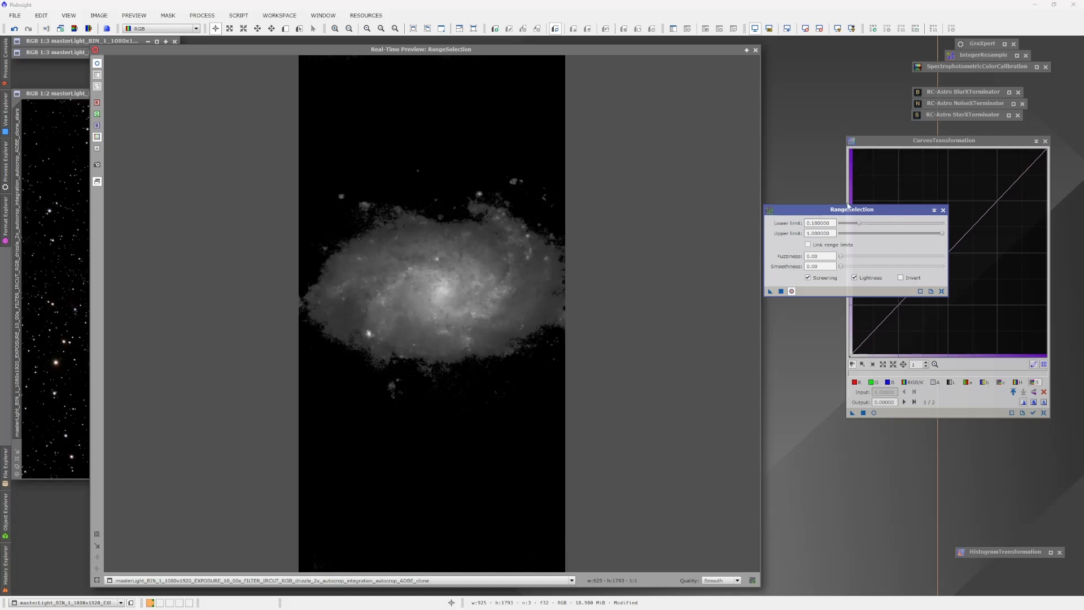
click(781, 291)
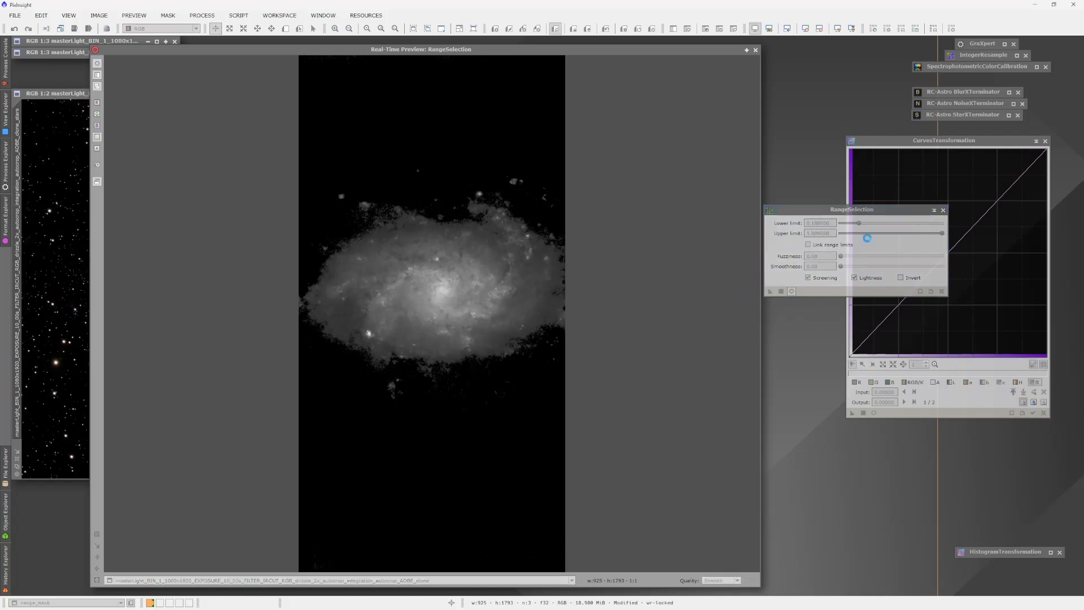
click(942, 211)
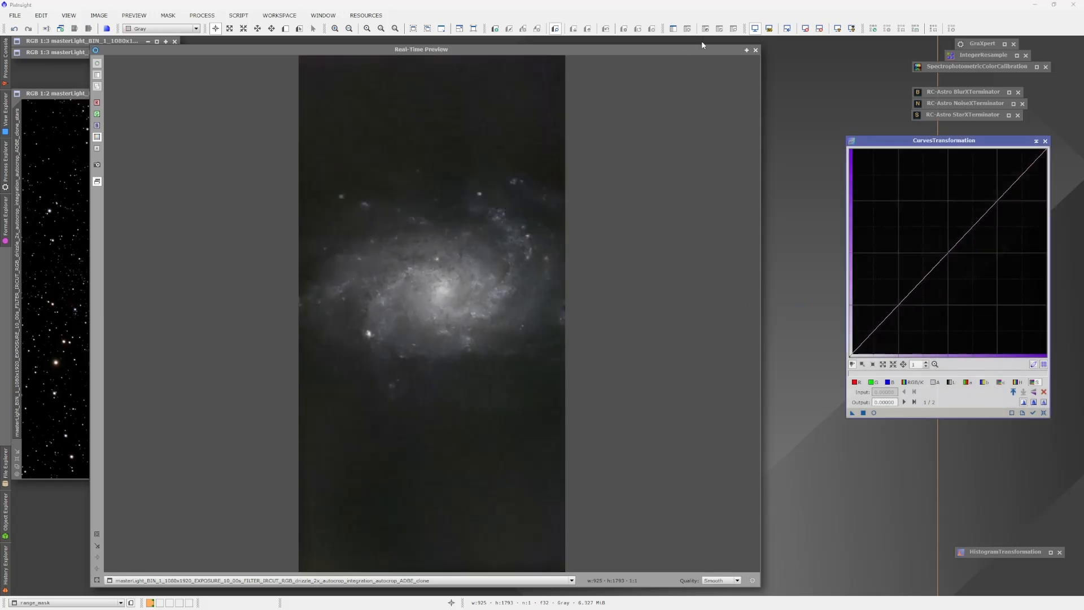
click(755, 50)
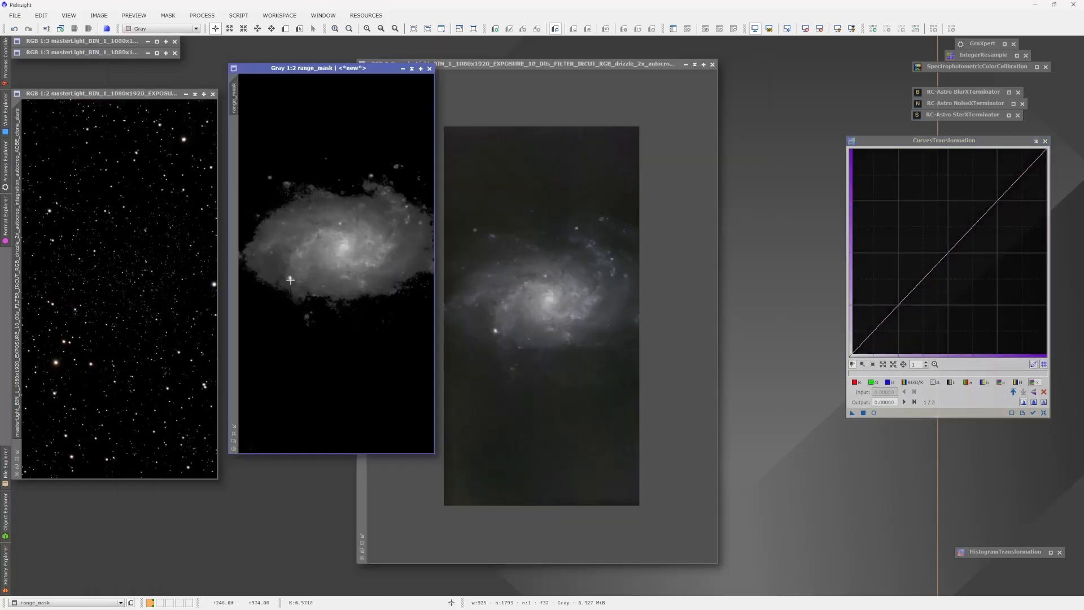
Step: Apply range_mask as a mask to the starless clone, stow the minimized mask image aside, and hide the red mask overlay
drag(366, 70, 642, 142)
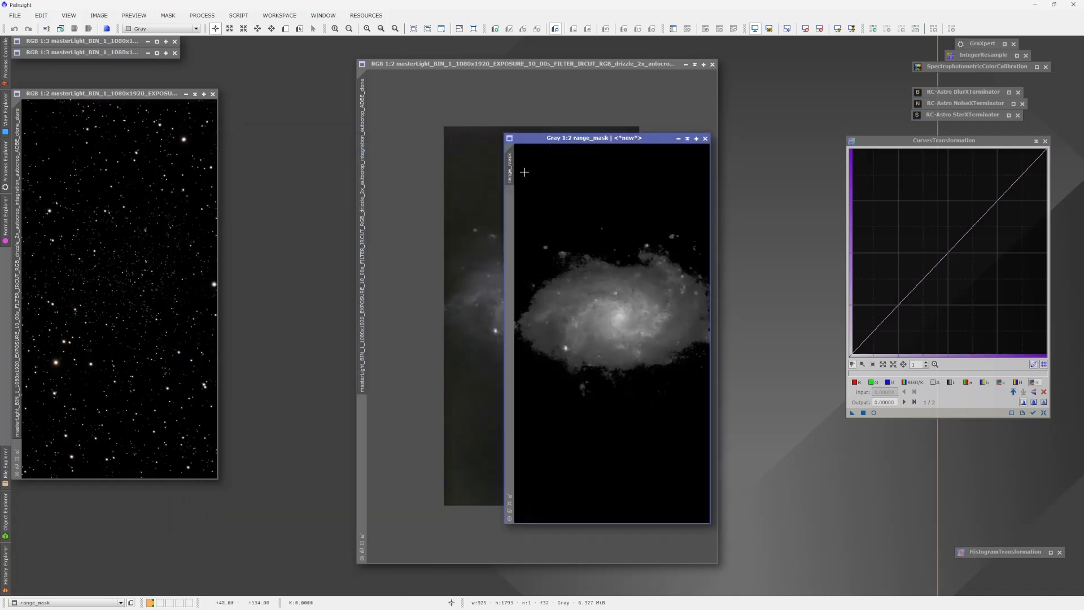
drag(510, 161, 370, 409)
click(686, 138)
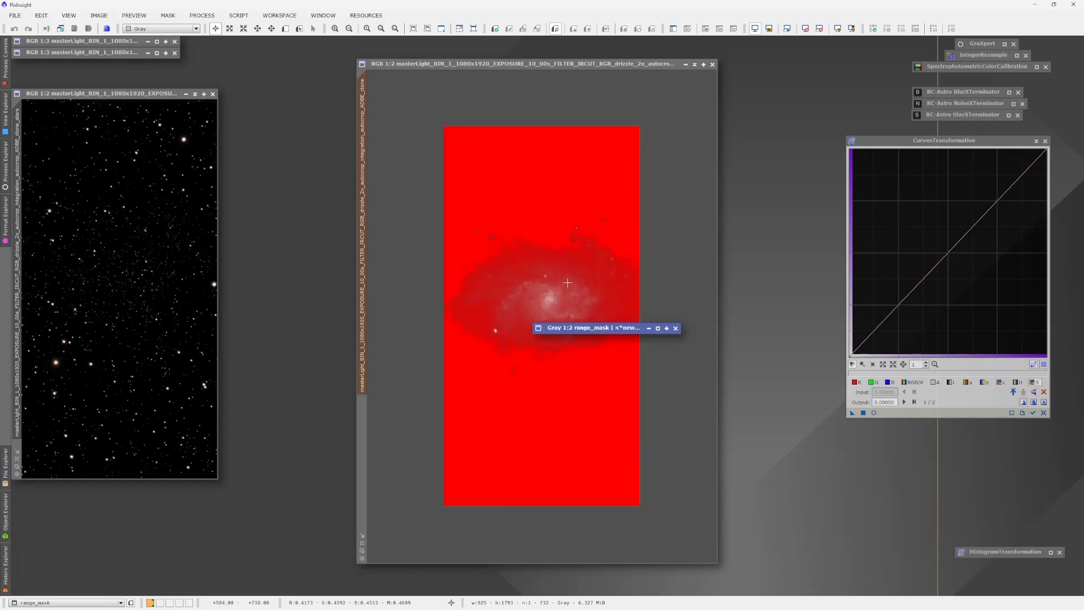
mouse_move(591, 334)
mouse_down()
mouse_move(719, 219)
mouse_move(799, 73)
mouse_move(341, 86)
mouse_move(278, 49)
mouse_up()
click(500, 67)
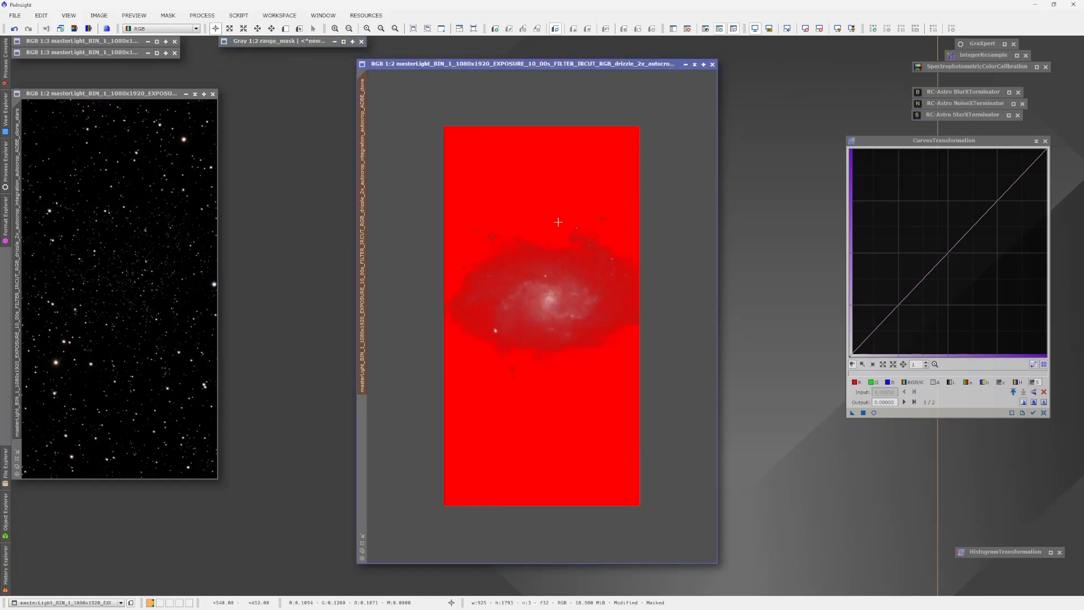
click(167, 15)
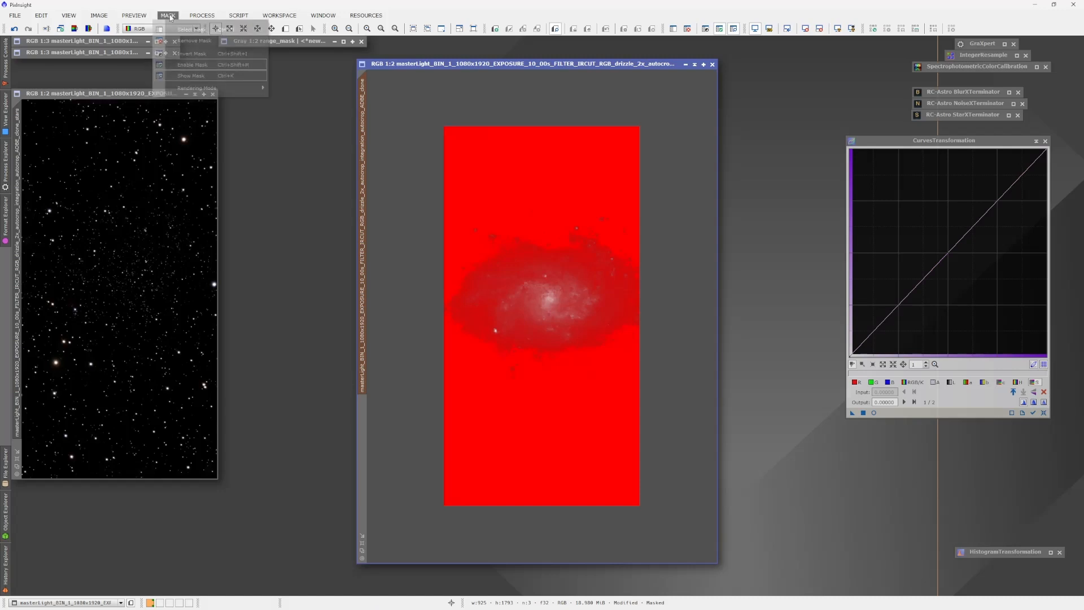
click(197, 80)
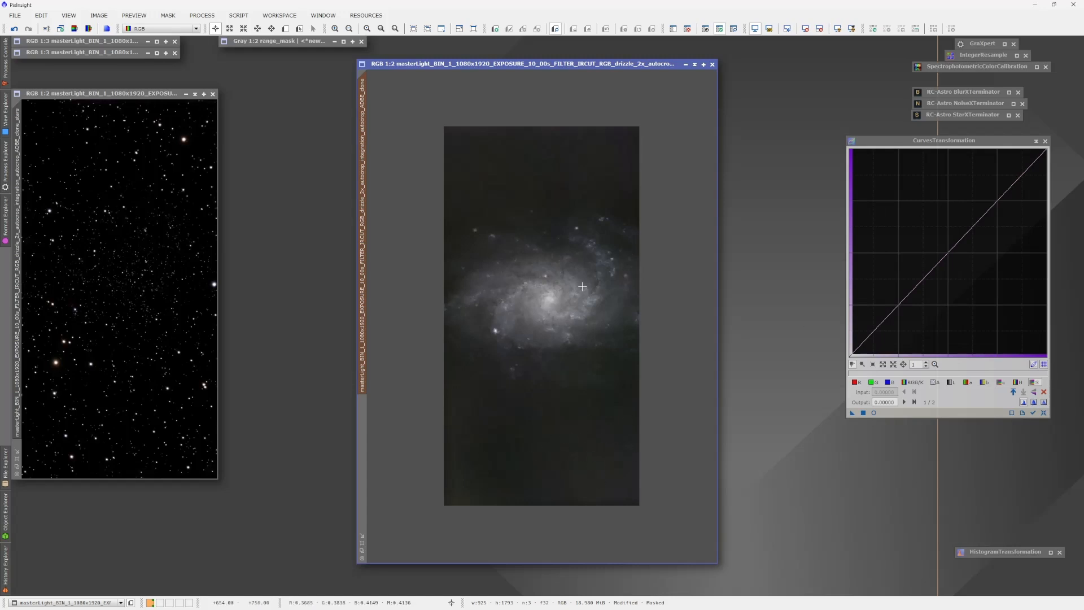
Step: Preview the saturation curve on the masked galaxy and raise it with a point near input 0.40, output 0.61
scroll(584, 472, up, 1)
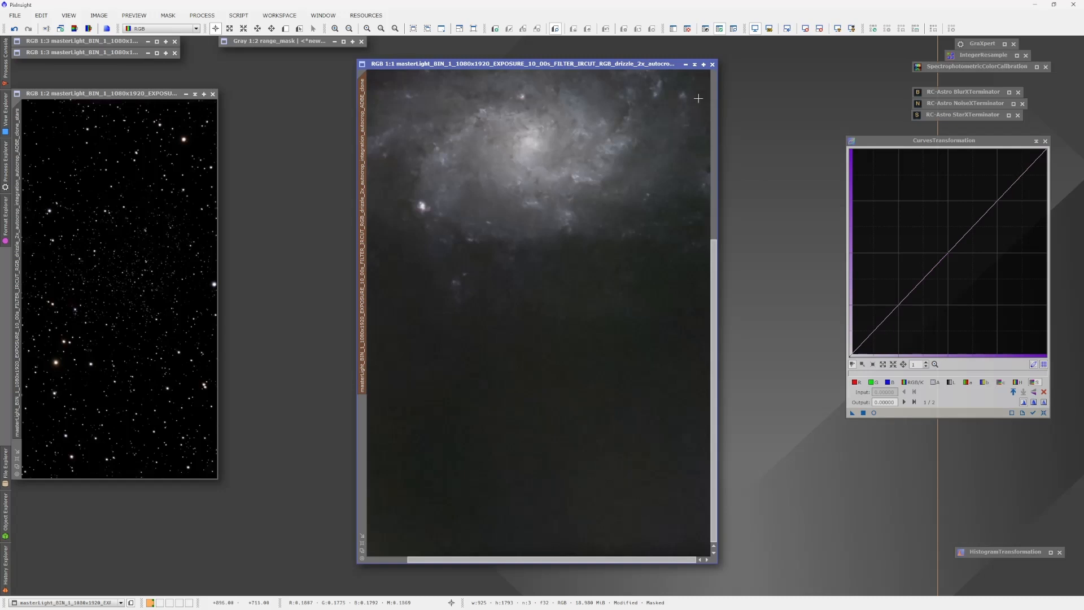
drag(713, 325, 708, 221)
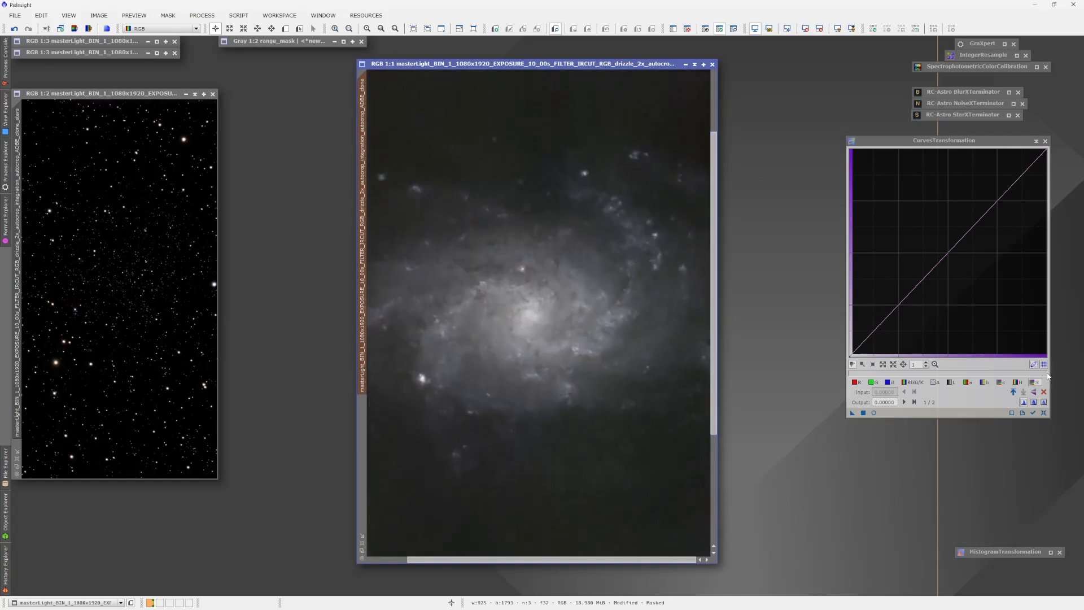
click(873, 412)
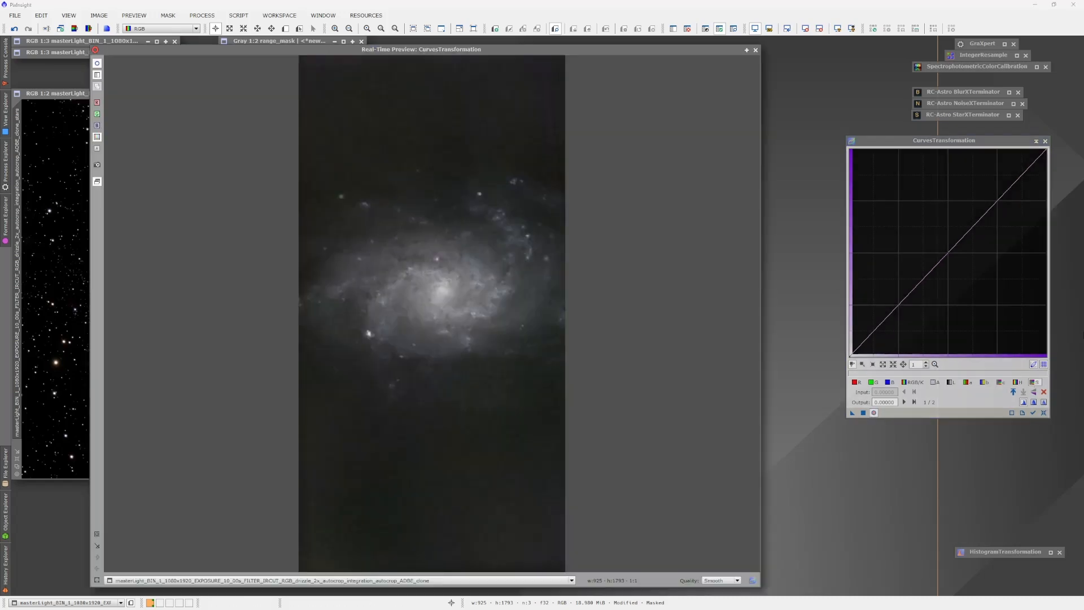
click(933, 237)
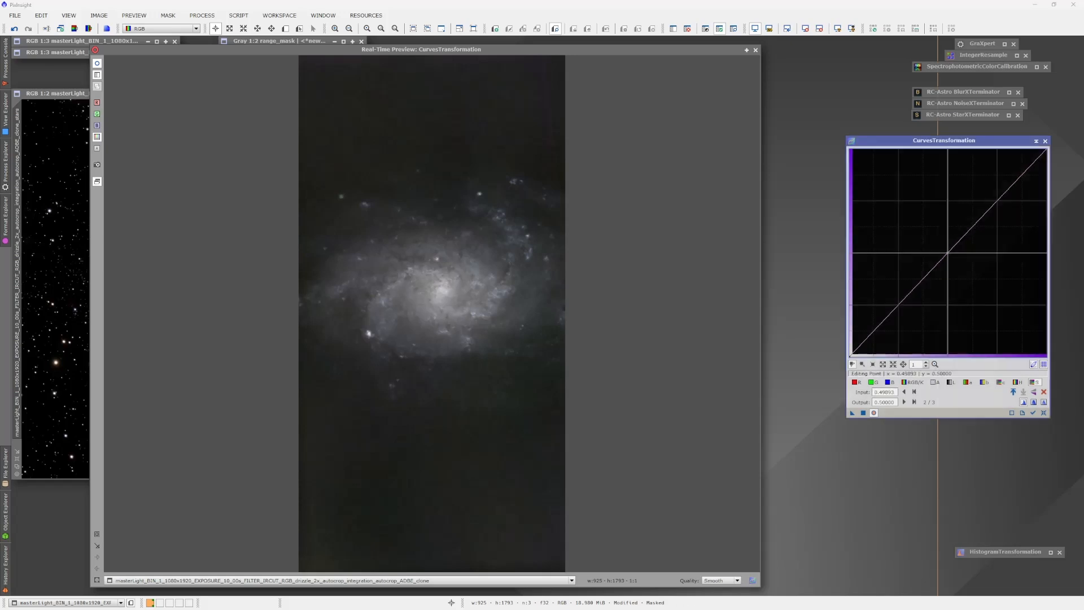
drag(933, 238, 949, 257)
click(1043, 412)
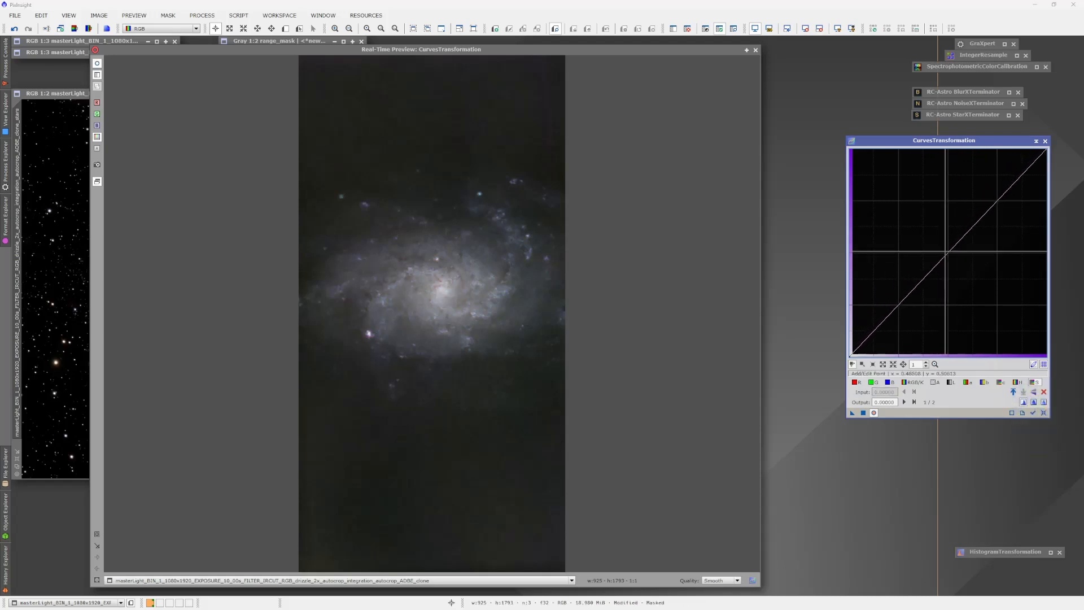
drag(947, 252, 928, 229)
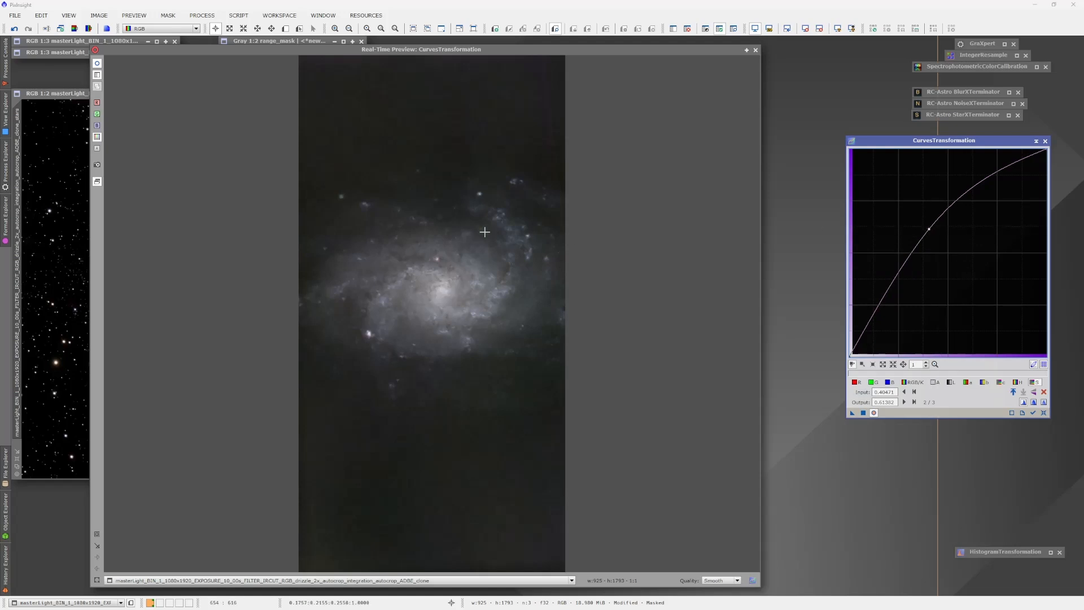
click(98, 66)
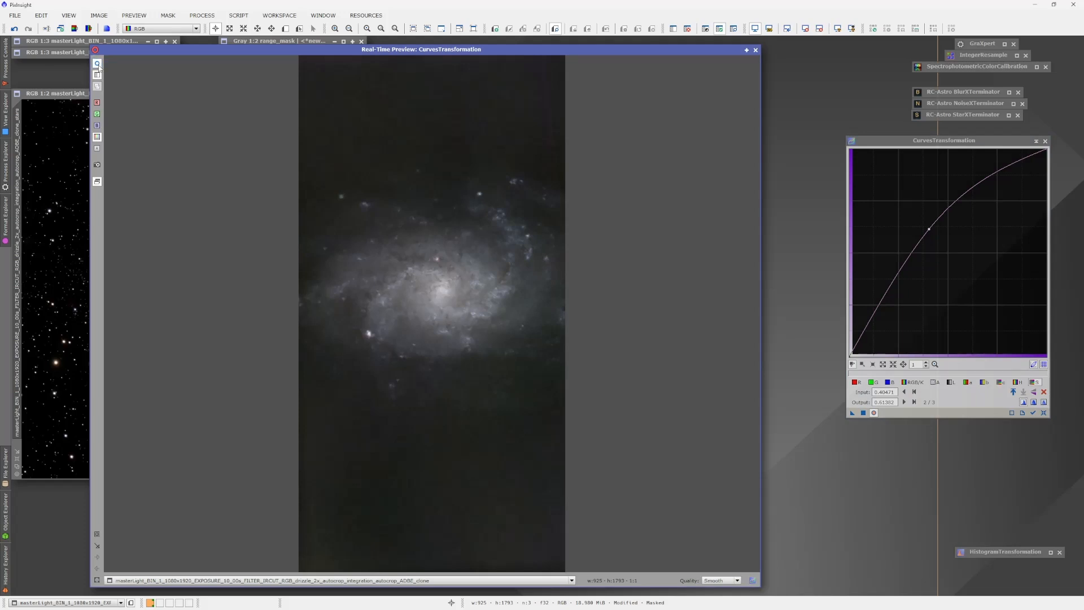
Step: Try an extreme saturation boost with the curve point near input 0.16, output 0.86, and compare it with the original
drag(928, 229, 879, 178)
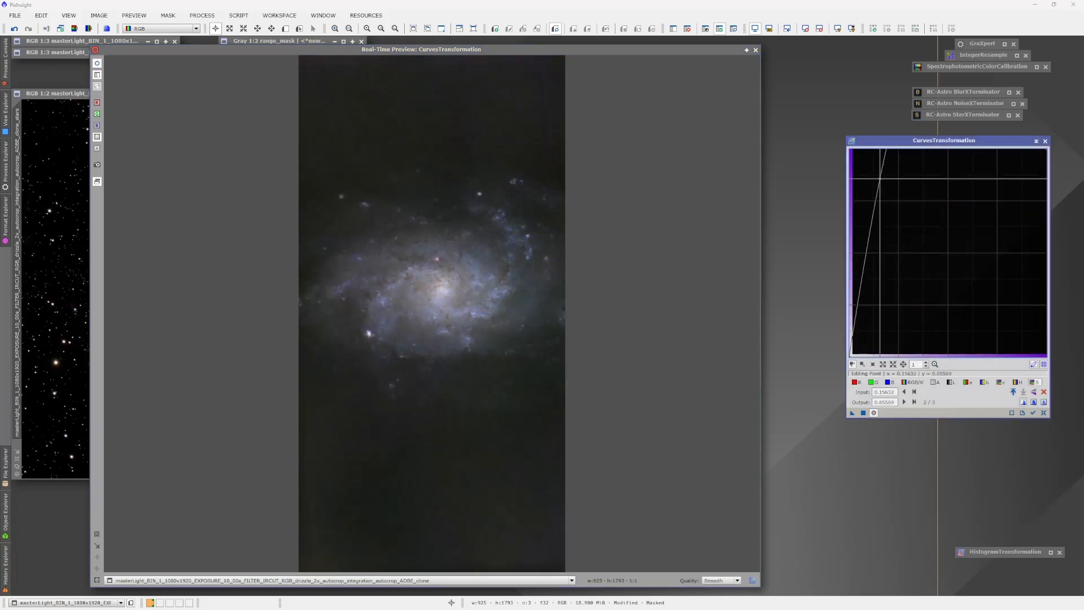
click(102, 66)
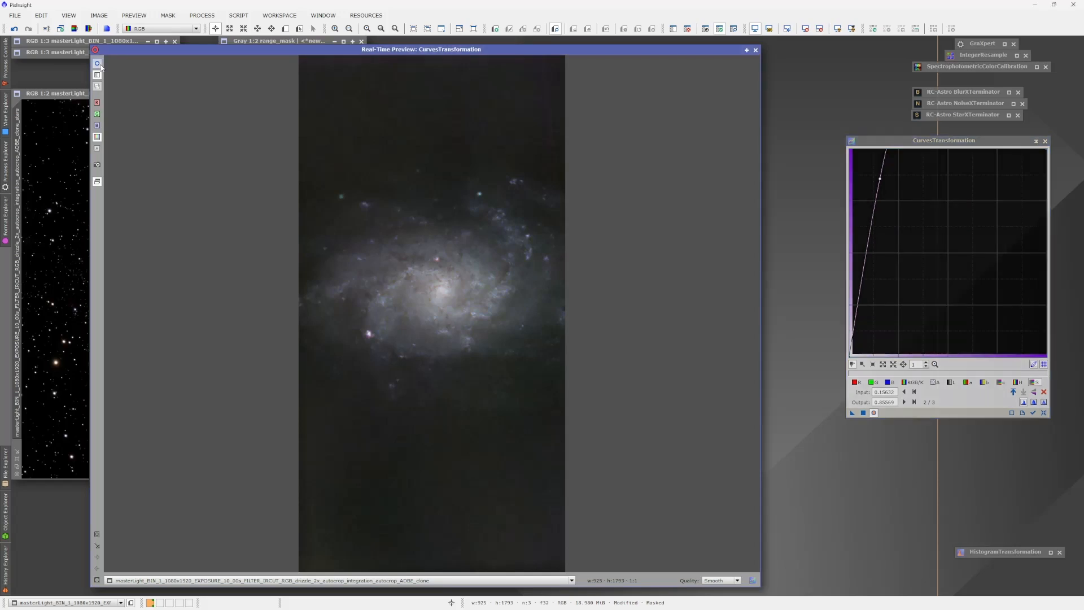
click(102, 66)
click(101, 66)
Step: Ease the saturation curve point to about input 0.38, output 0.60, apply it to the starless clone, and reset the curve
drag(880, 179, 924, 231)
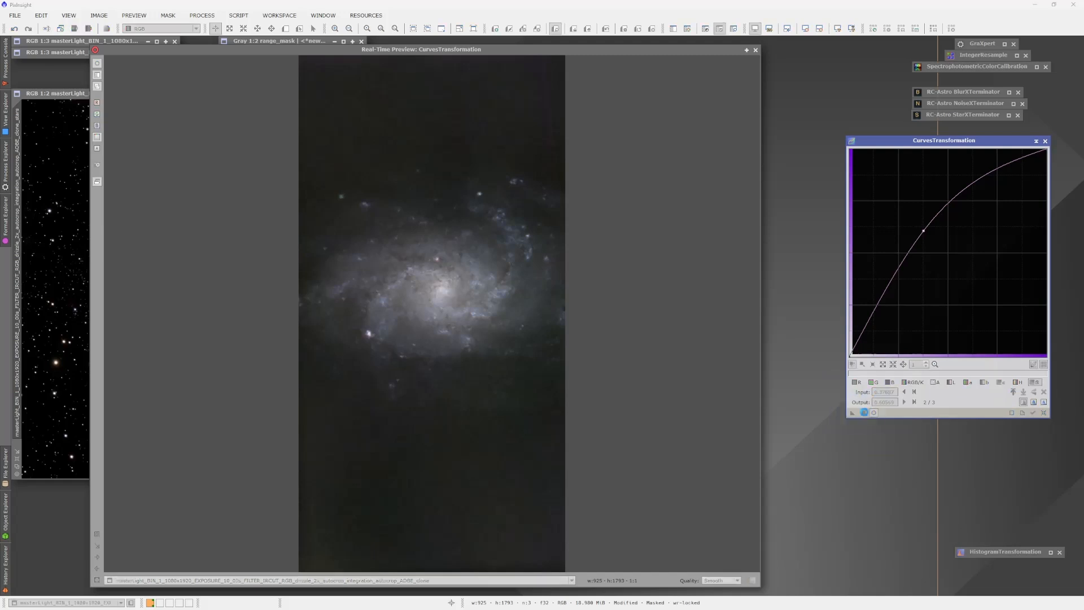
click(755, 49)
click(1044, 412)
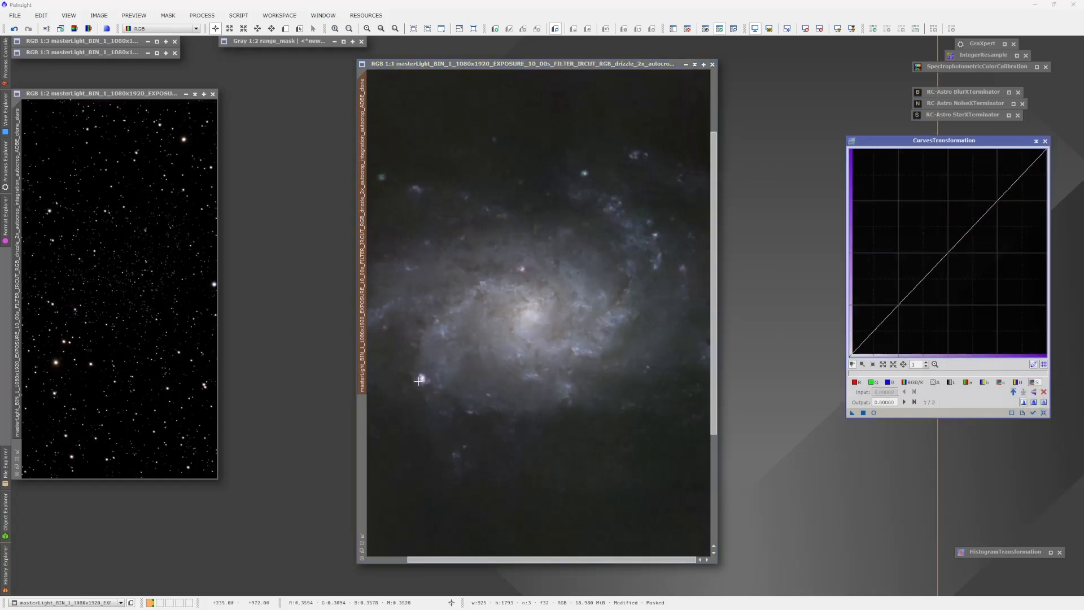
Step: Inspect the galaxy's boosted colour, and invert the starless clone's mask so that the background can be edited
scroll(562, 361, down, 1)
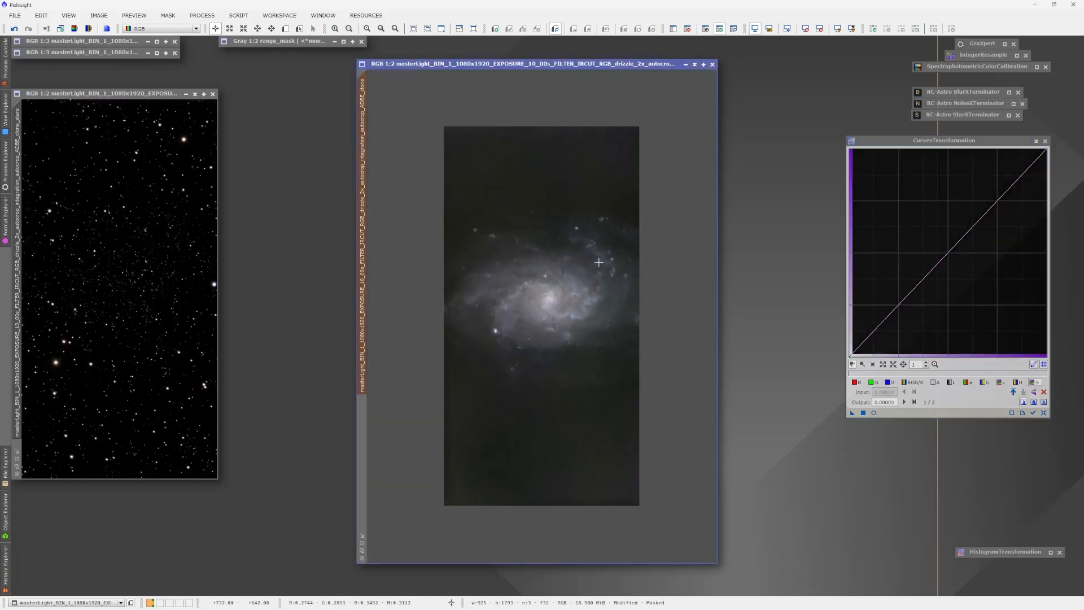
scroll(554, 298, up, 1)
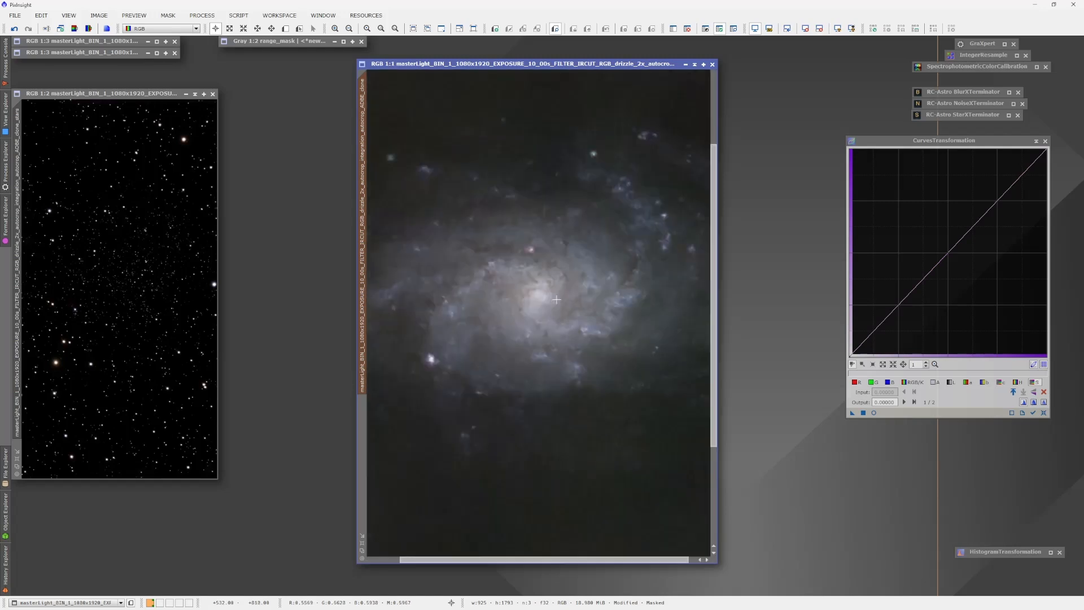
scroll(563, 208, down, 1)
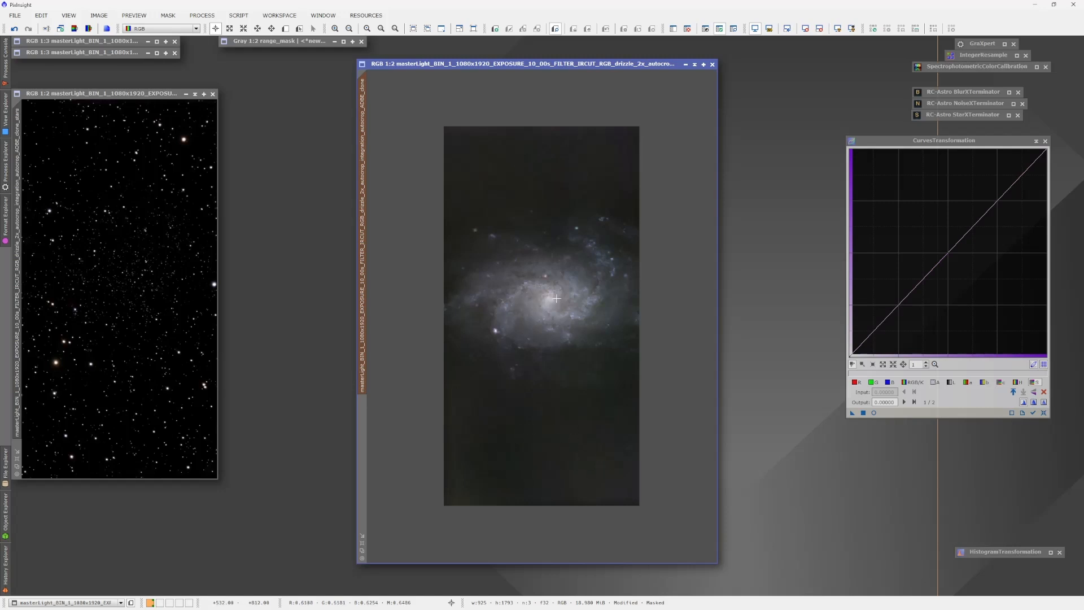
scroll(556, 298, up, 1)
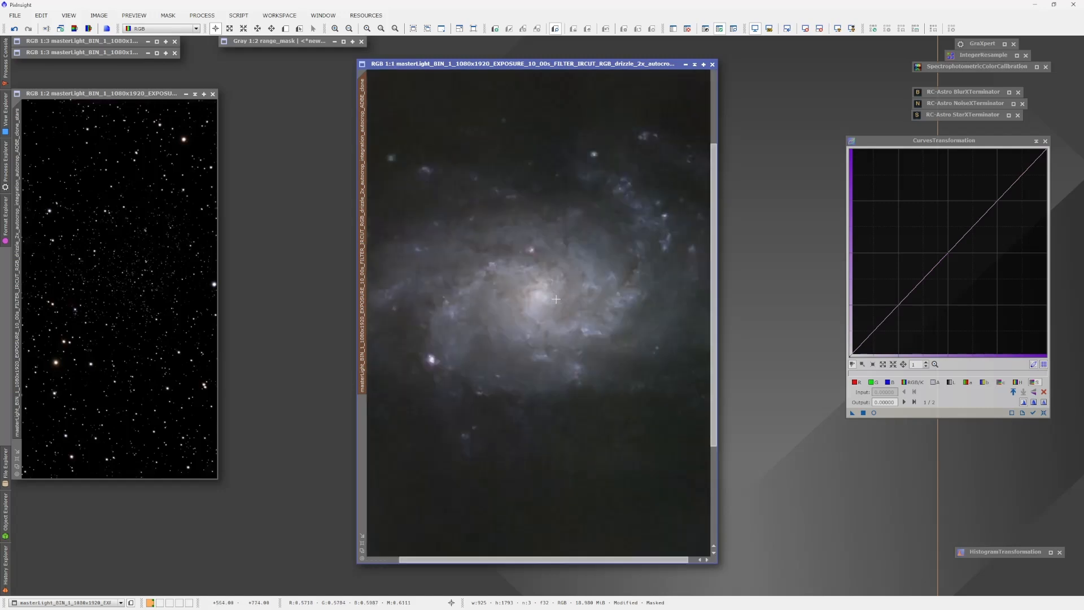
click(168, 15)
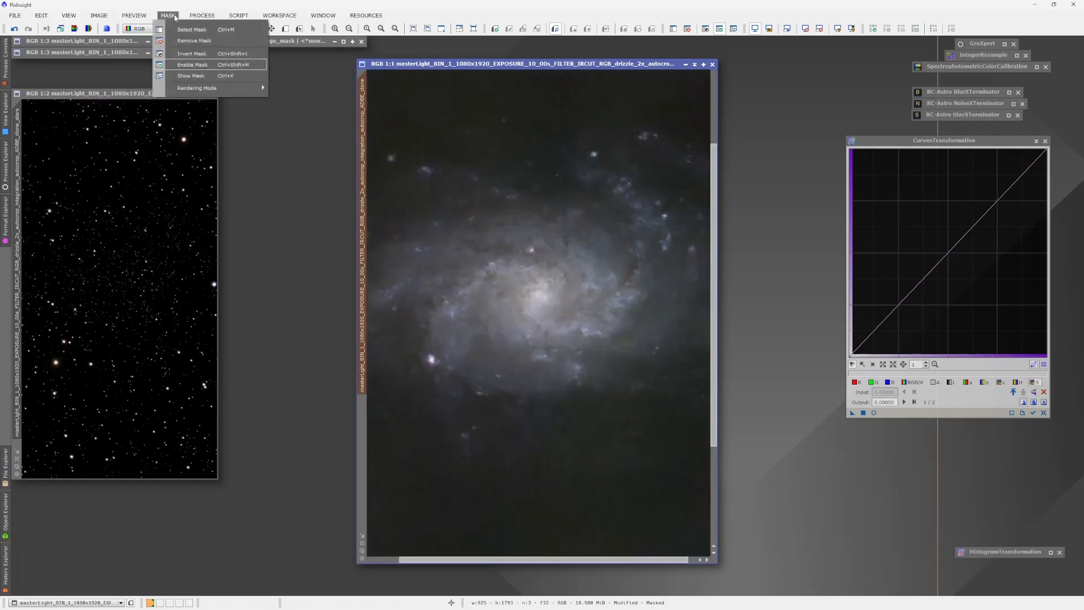
click(188, 54)
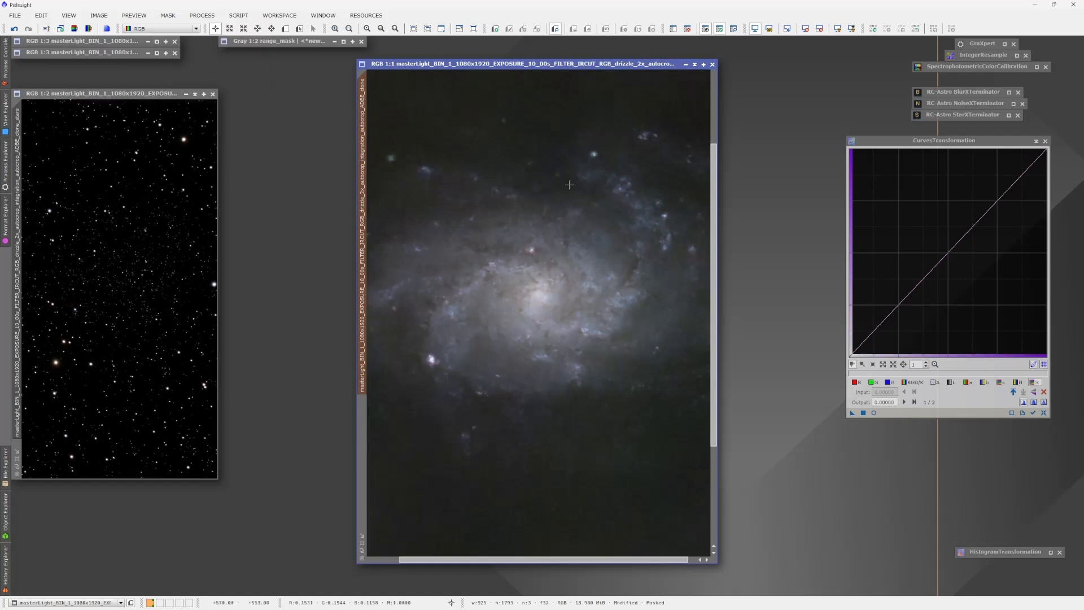
scroll(577, 281, down, 1)
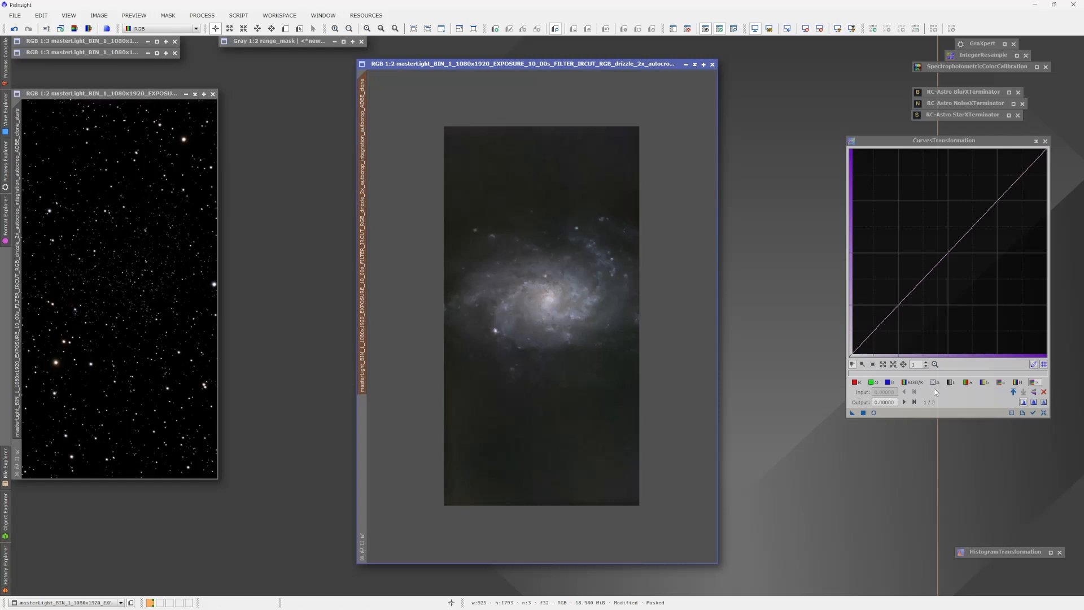
Step: Try a lightness curve on the background with a real-time preview, and reset the curve
click(950, 382)
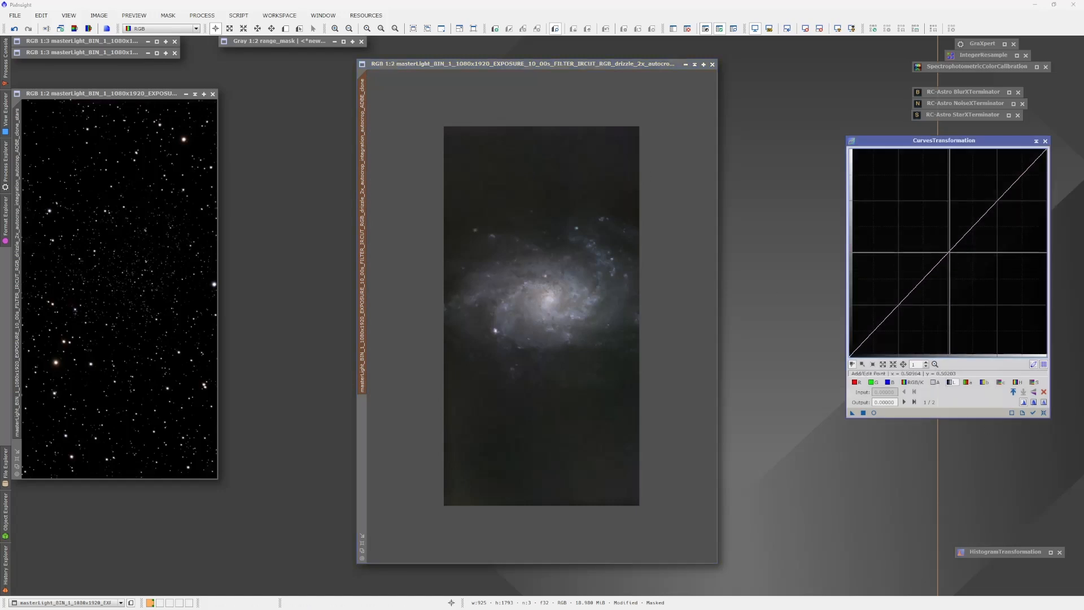
click(872, 413)
mouse_move(956, 244)
mouse_down()
mouse_move(955, 264)
mouse_move(974, 280)
mouse_move(942, 255)
mouse_move(979, 299)
mouse_move(908, 220)
mouse_move(938, 266)
mouse_move(948, 254)
mouse_up()
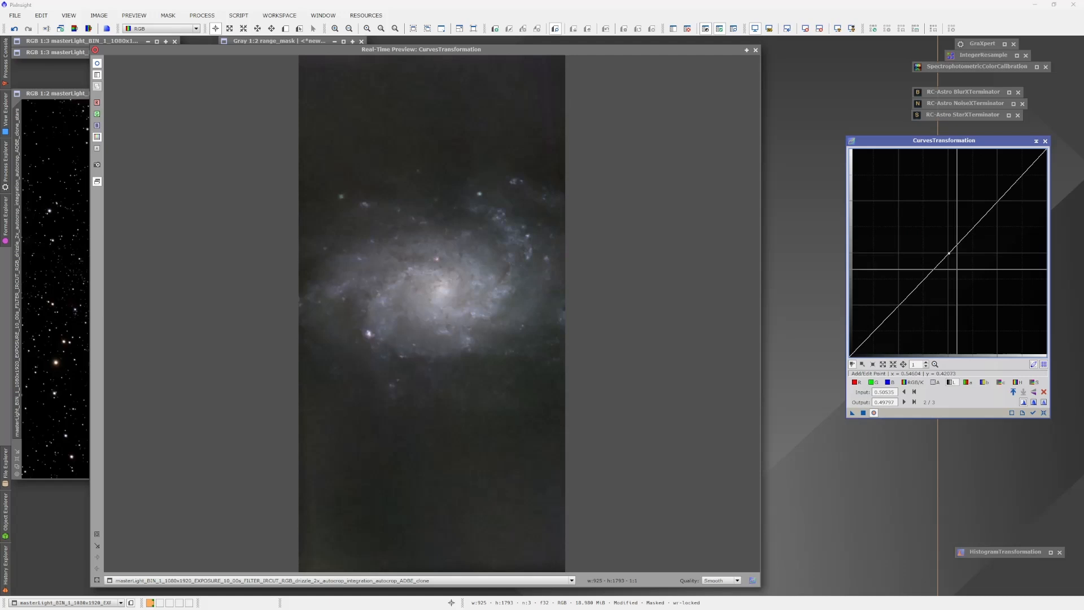
click(1043, 413)
Step: Bring back HistogramTransformation, reset its settings, and replace the curves preview with its own real-time preview
double_click(1005, 552)
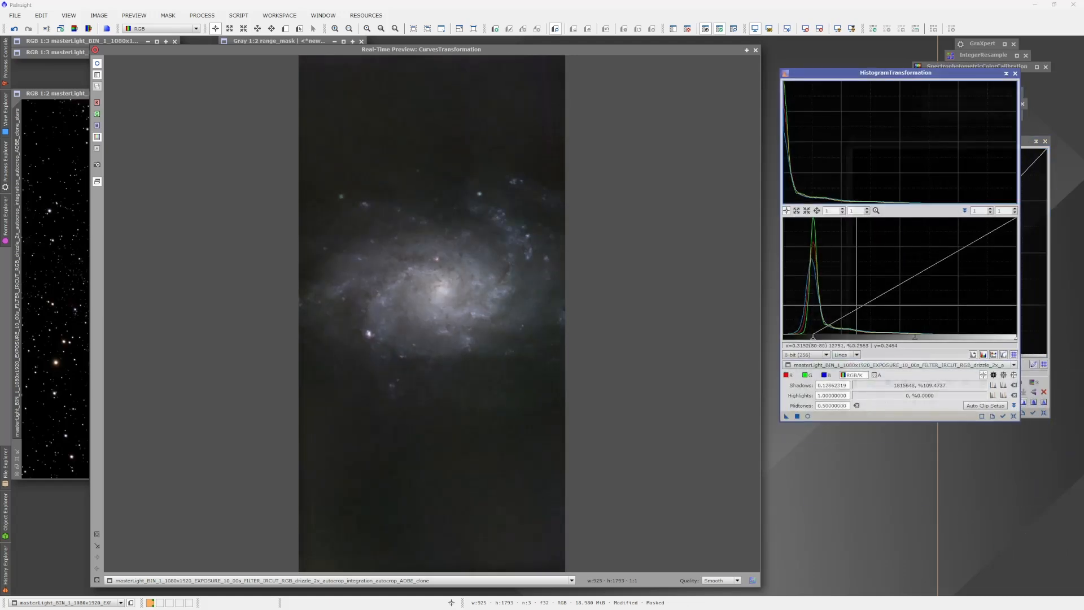
click(1013, 416)
click(746, 50)
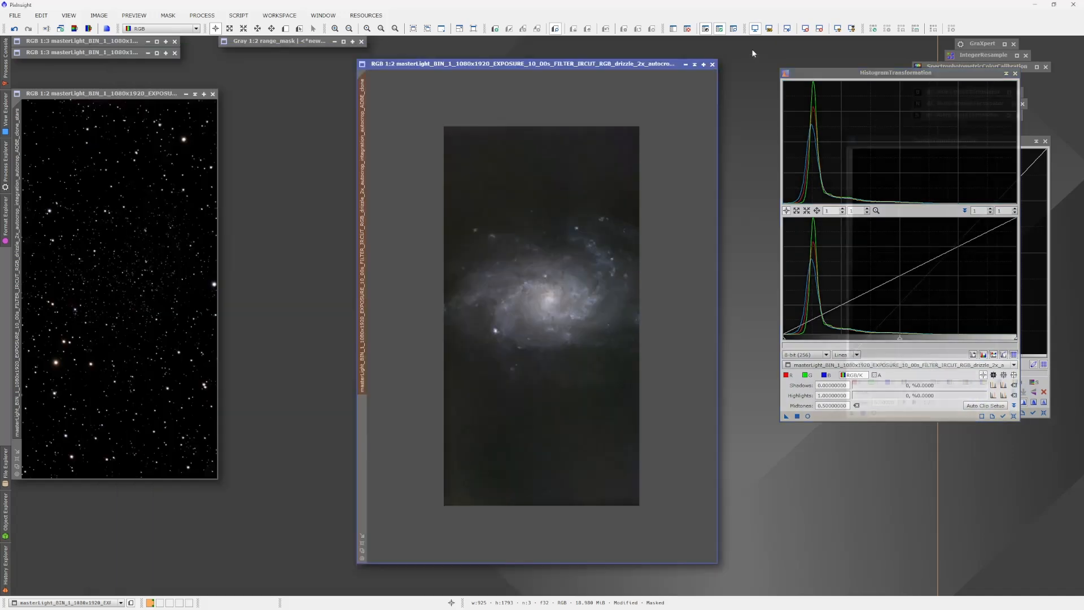
click(807, 416)
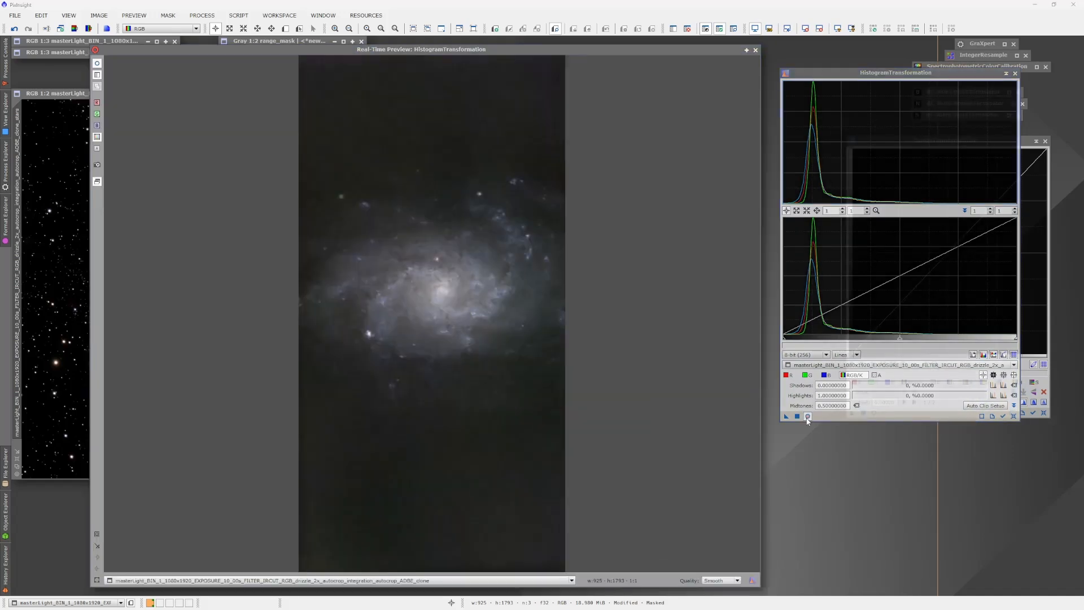
Step: Raise the histogram shadows to about 0.05 and apply the darkening to the starless clone's background
click(785, 342)
drag(784, 341, 793, 339)
drag(791, 339, 796, 340)
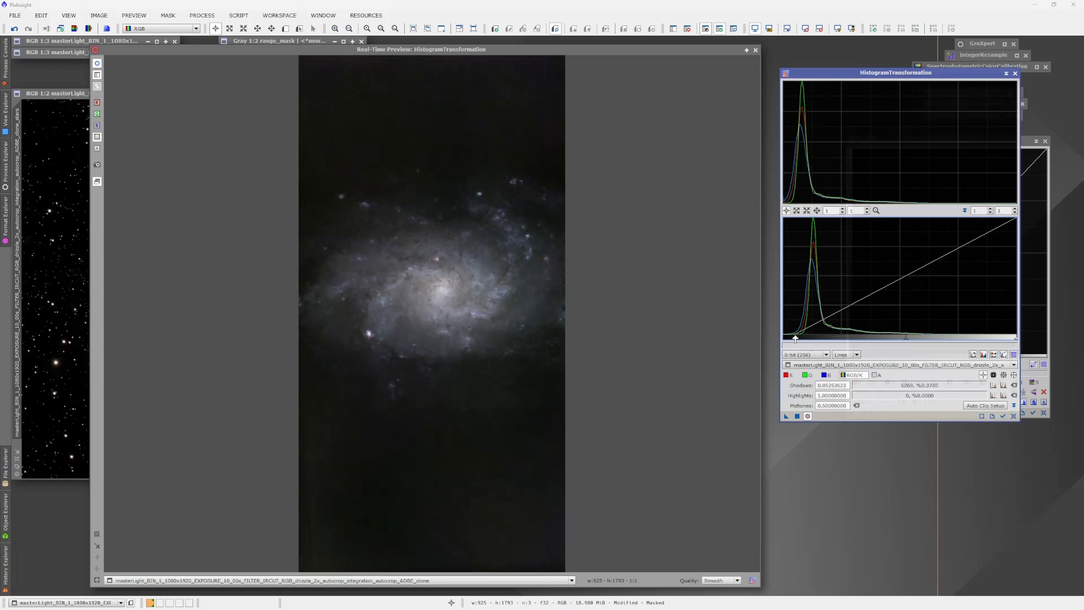
click(797, 416)
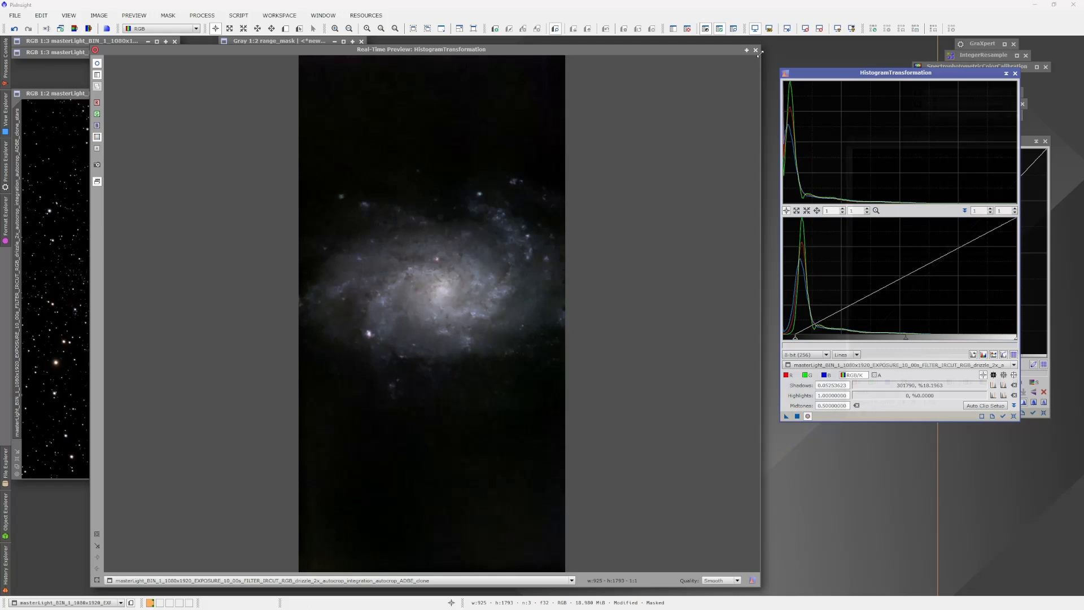
Step: Close the histogram preview, put HistogramTransformation away, and remove the range mask from the starless clone
click(755, 50)
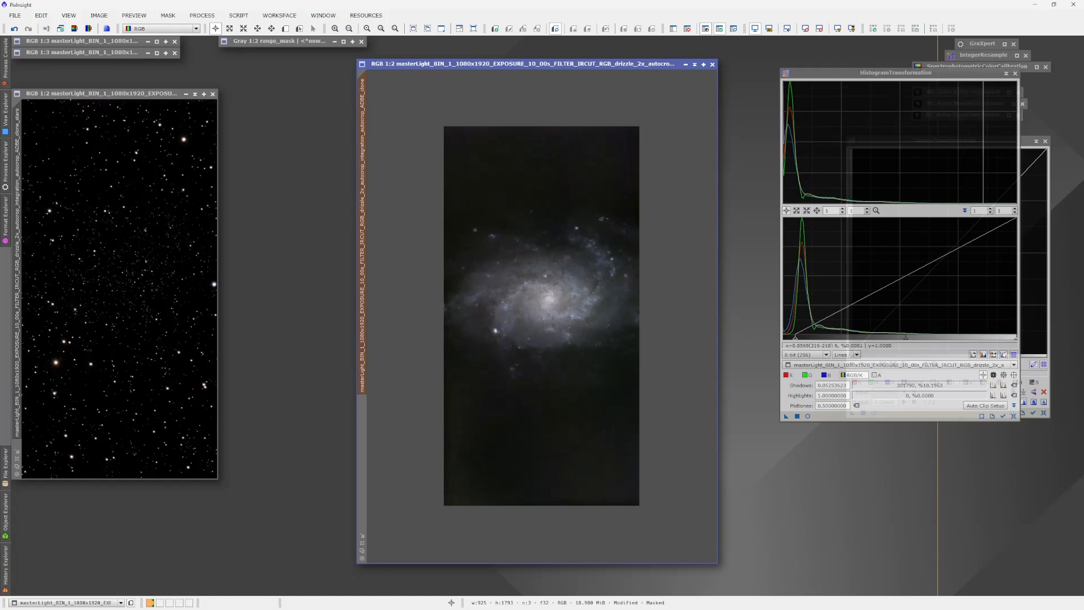
click(1005, 74)
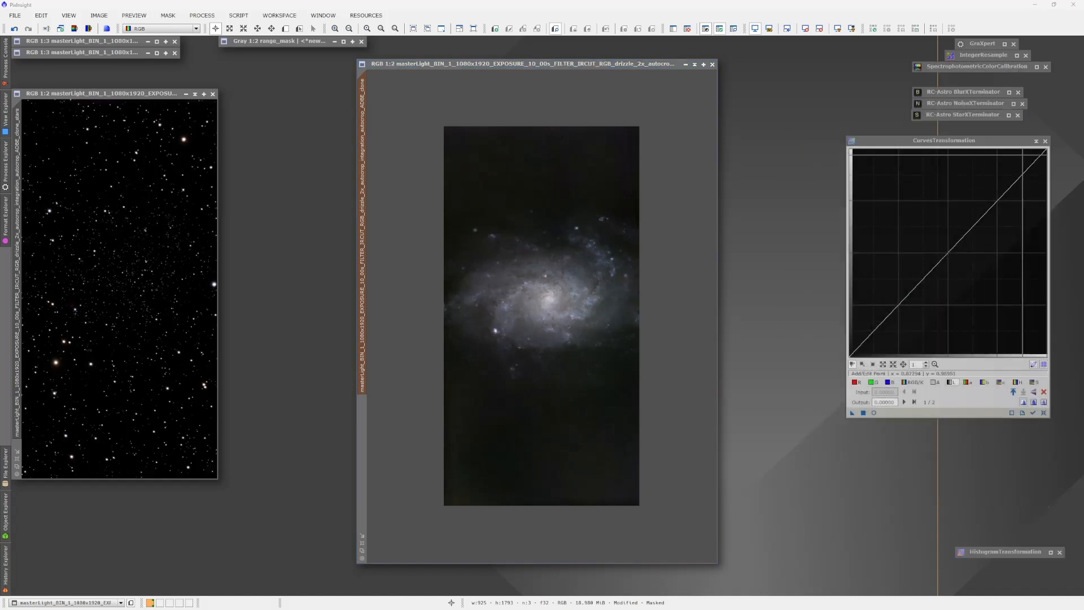
click(1035, 144)
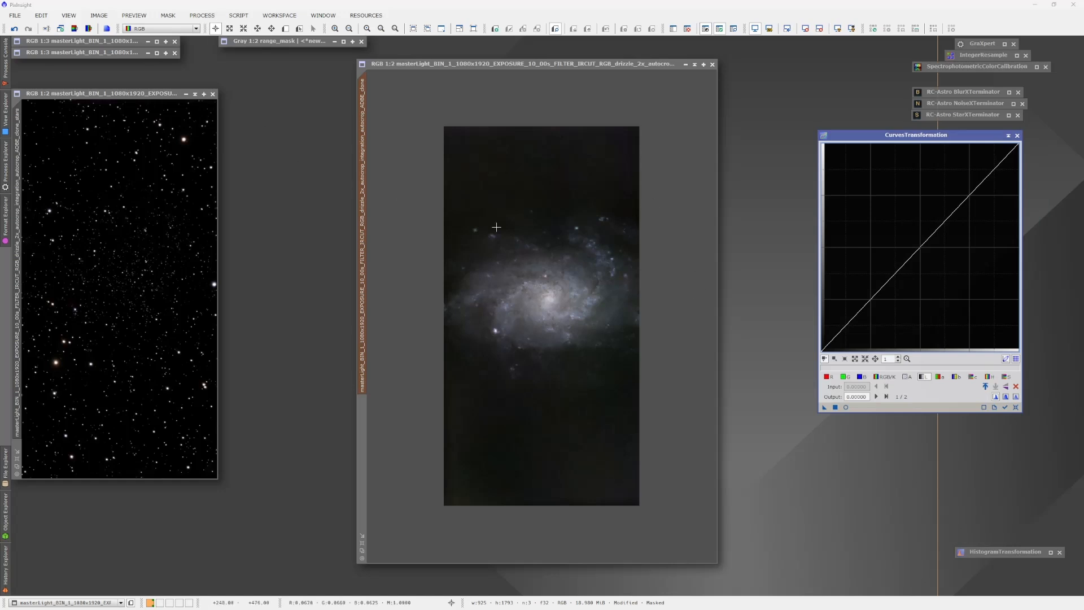
click(363, 232)
click(165, 16)
click(186, 44)
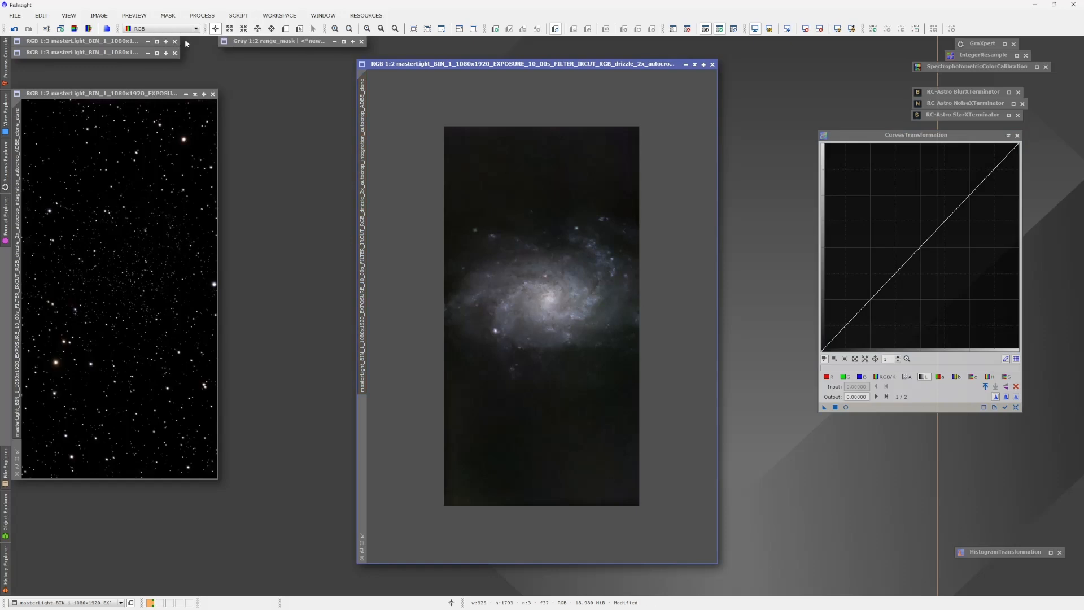
Step: Apply SCNR to the starless clone, removing green with Average Neutral protection and an amount of 1.00
click(202, 15)
mouse_move(226, 29)
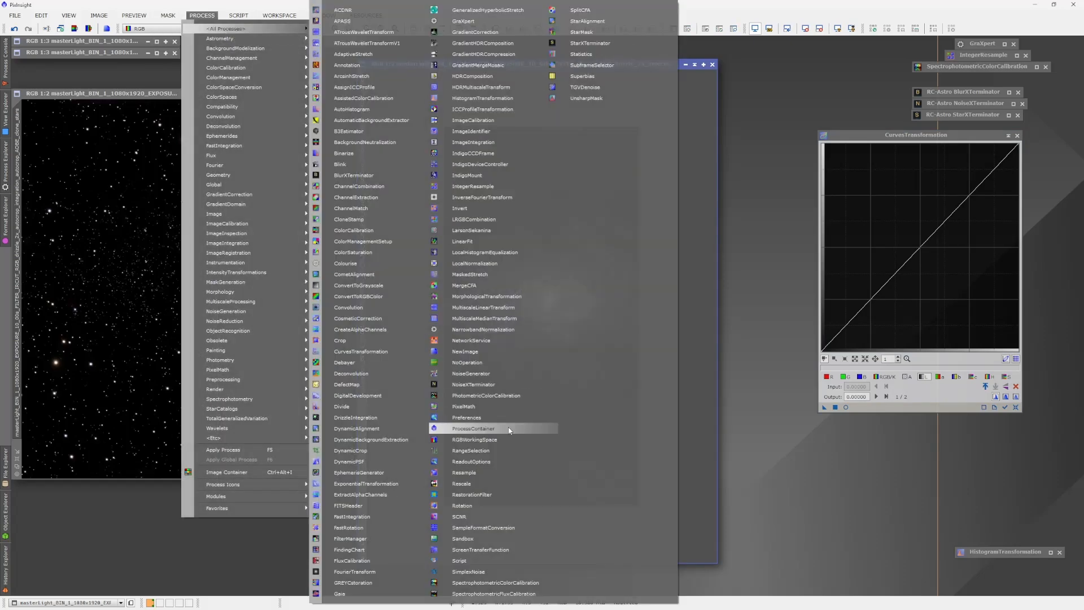
click(459, 516)
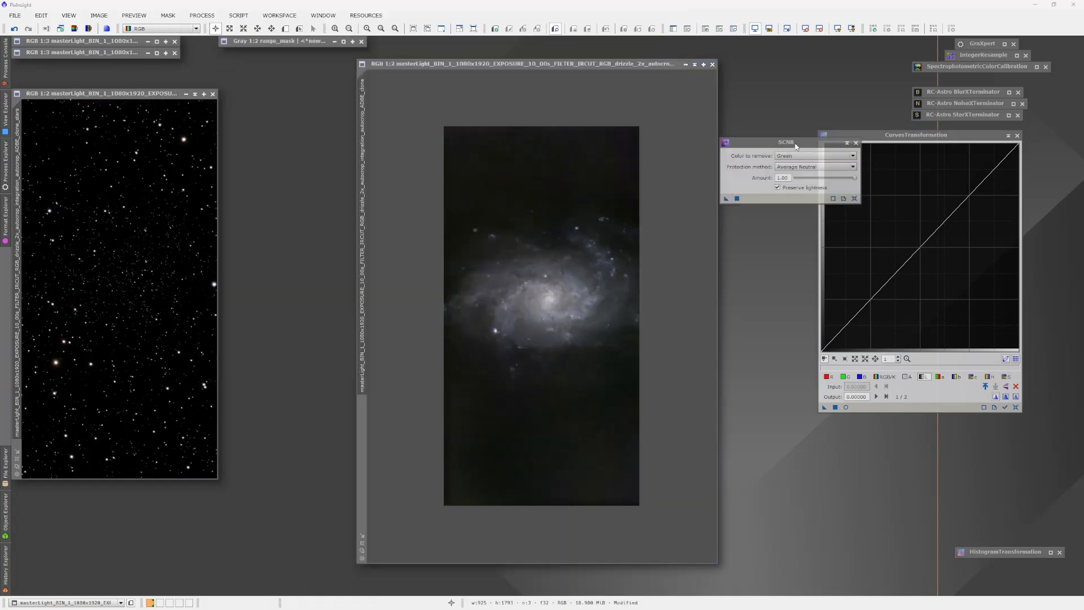
drag(794, 145, 821, 224)
scroll(524, 424, up, 2)
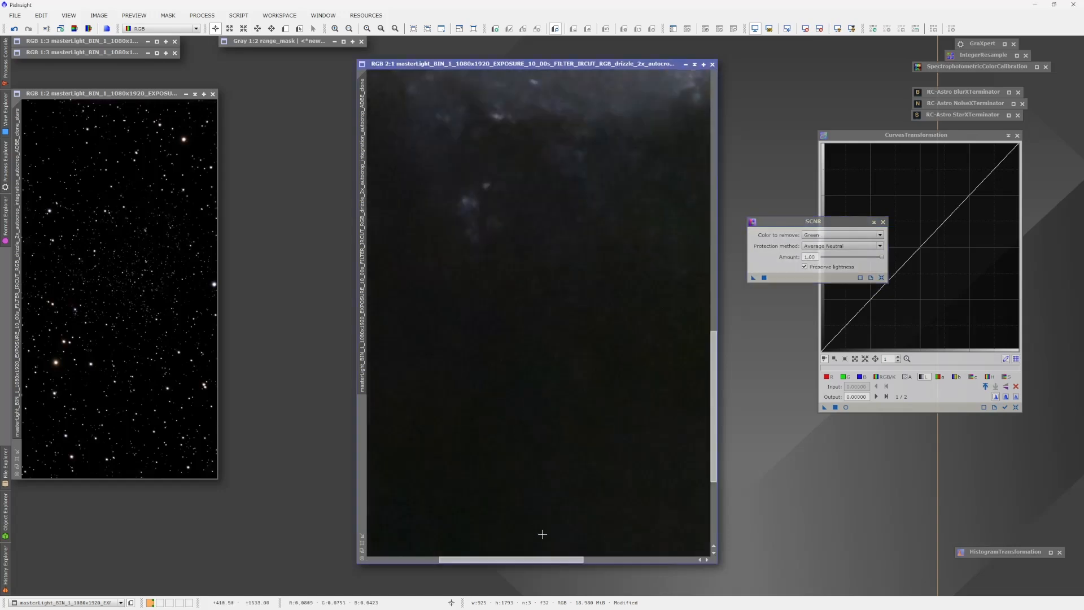
drag(547, 559, 469, 560)
drag(709, 393, 710, 452)
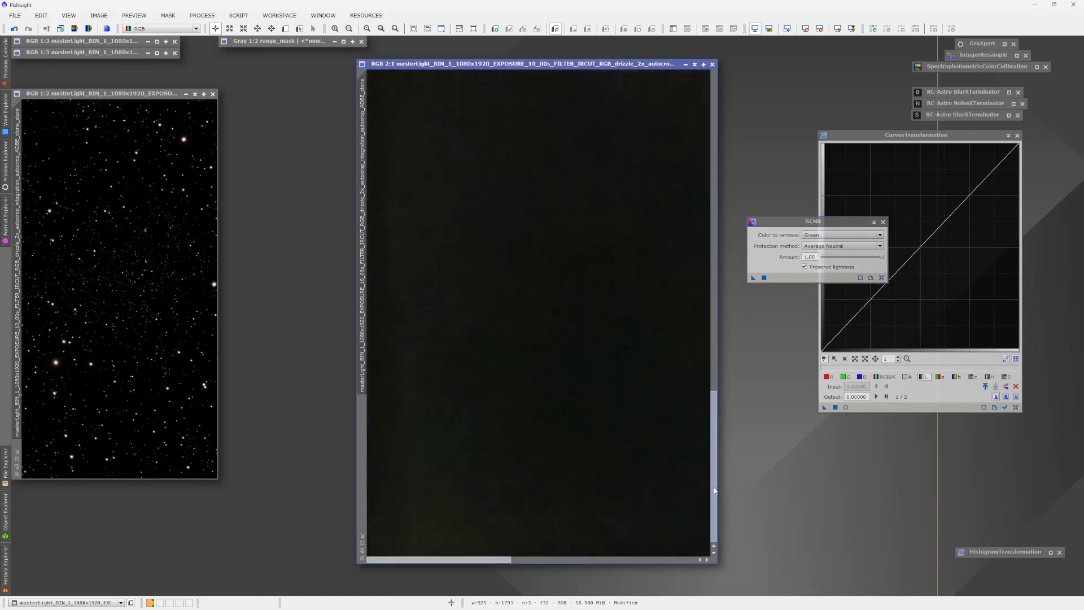
drag(752, 278, 615, 355)
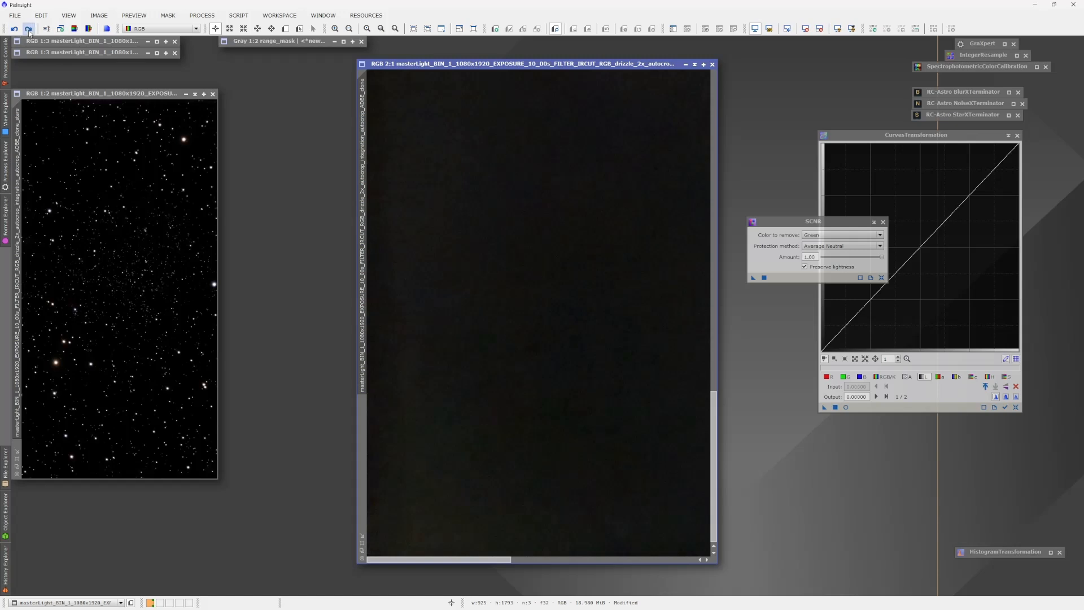
Step: Compare the starless clone before and after the green removal, keeping the SCNR result
click(28, 29)
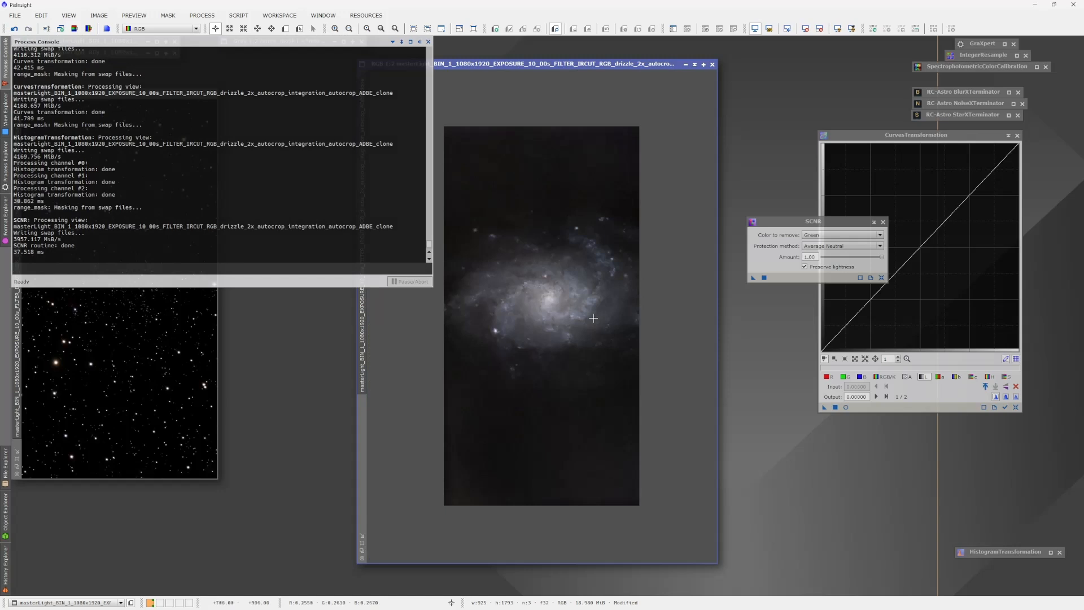
click(28, 29)
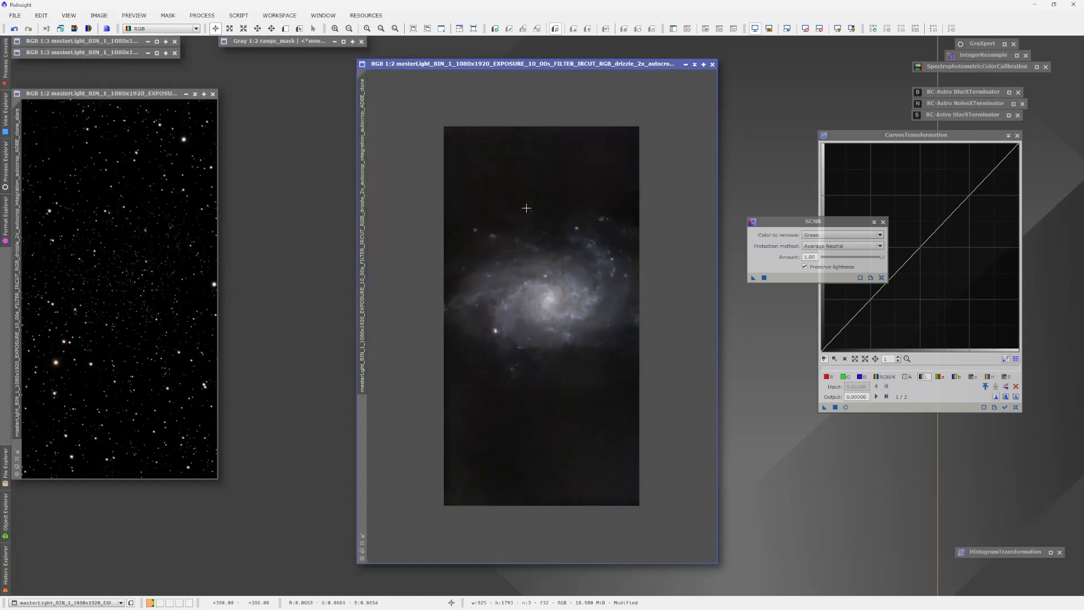
scroll(552, 295, up, 1)
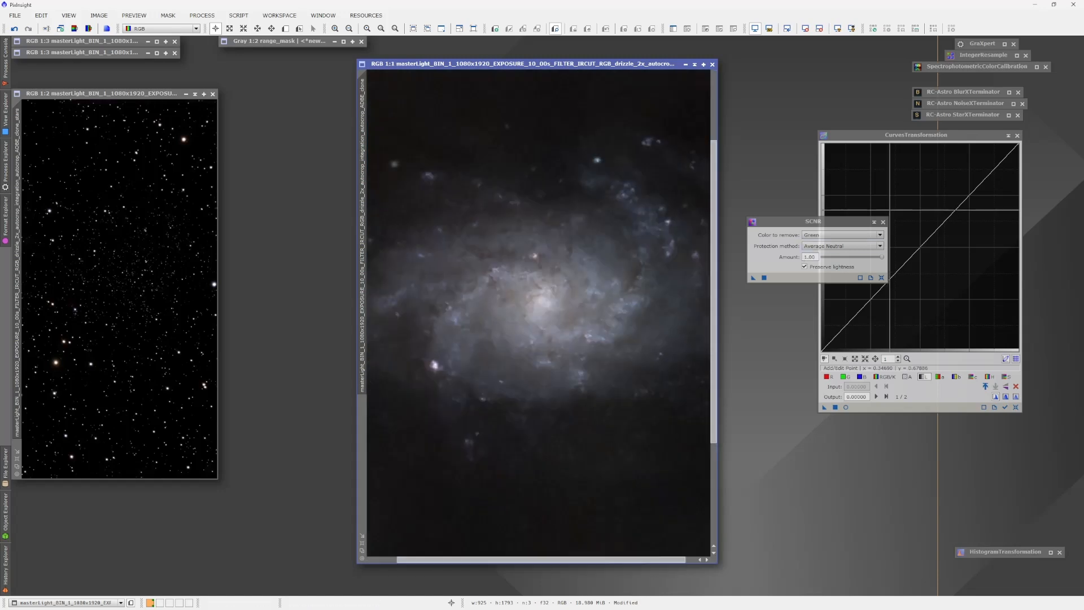
Step: Collapse the SCNR and CurvesTransformation windows out of the way and examine the galaxy in the starless clone
click(877, 222)
drag(812, 245, 856, 53)
drag(969, 137, 977, 135)
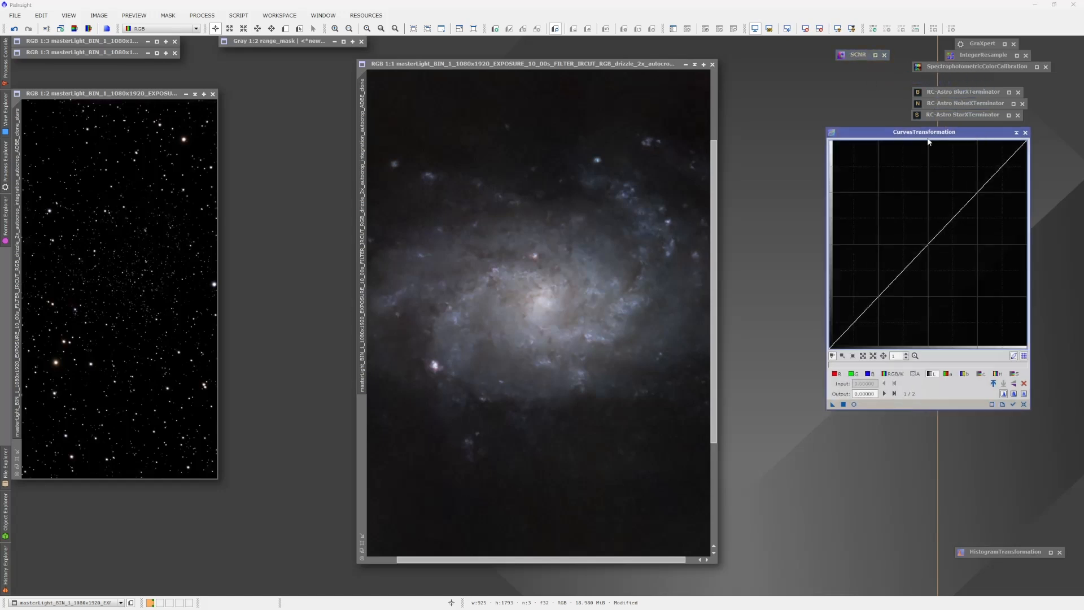
mouse_move(712, 354)
mouse_down()
mouse_move(715, 327)
mouse_move(715, 359)
mouse_up()
drag(611, 552, 621, 553)
mouse_move(713, 381)
mouse_down()
mouse_move(716, 400)
mouse_move(720, 382)
mouse_up()
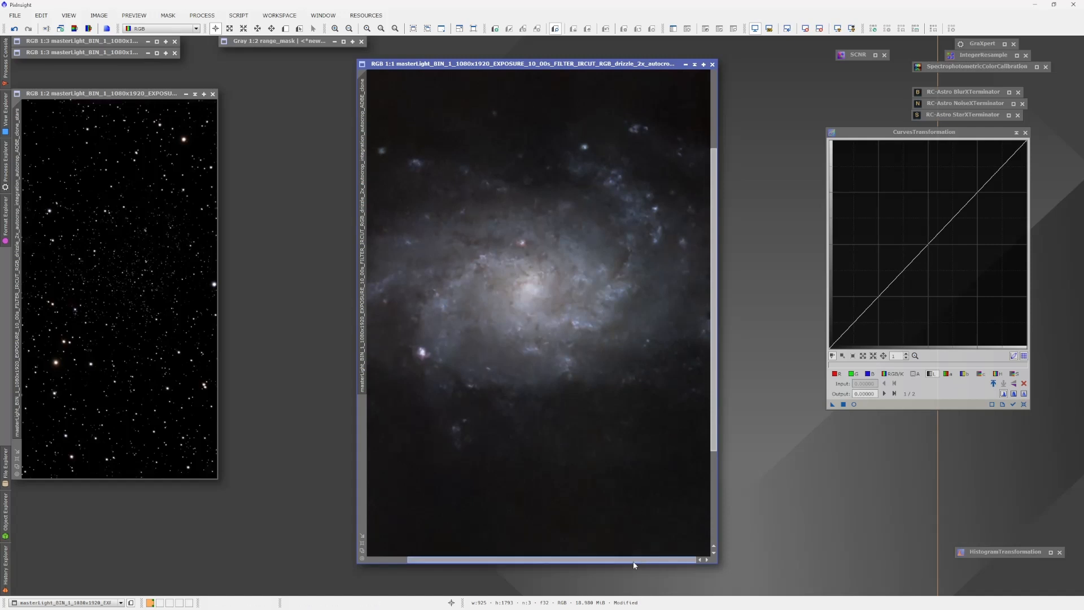
drag(638, 556, 614, 556)
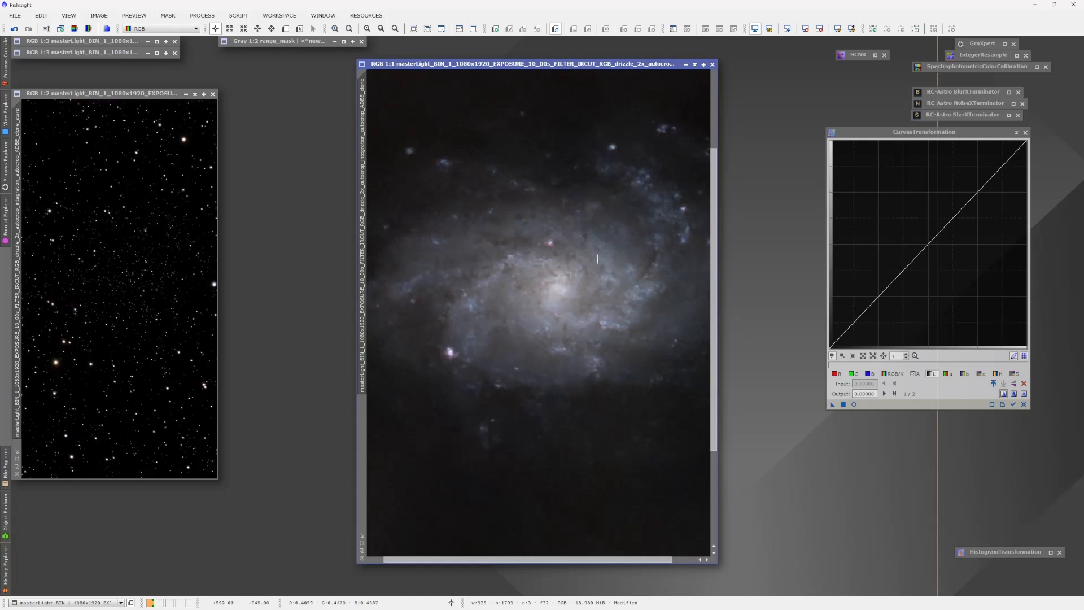
mouse_move(715, 293)
mouse_down()
mouse_move(717, 283)
mouse_move(715, 297)
mouse_up()
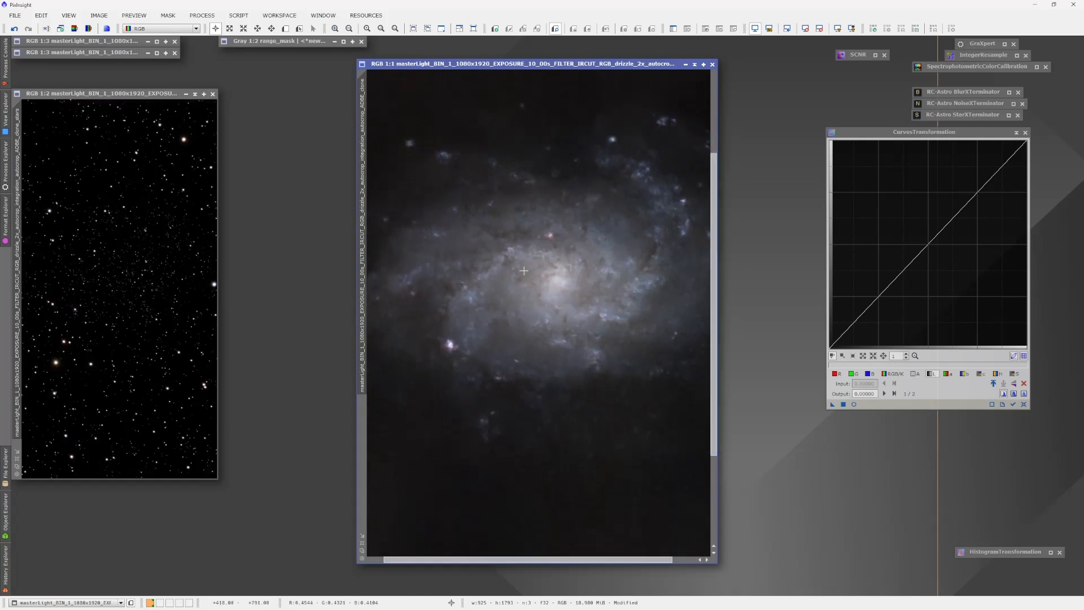
click(1016, 132)
drag(934, 275, 979, 131)
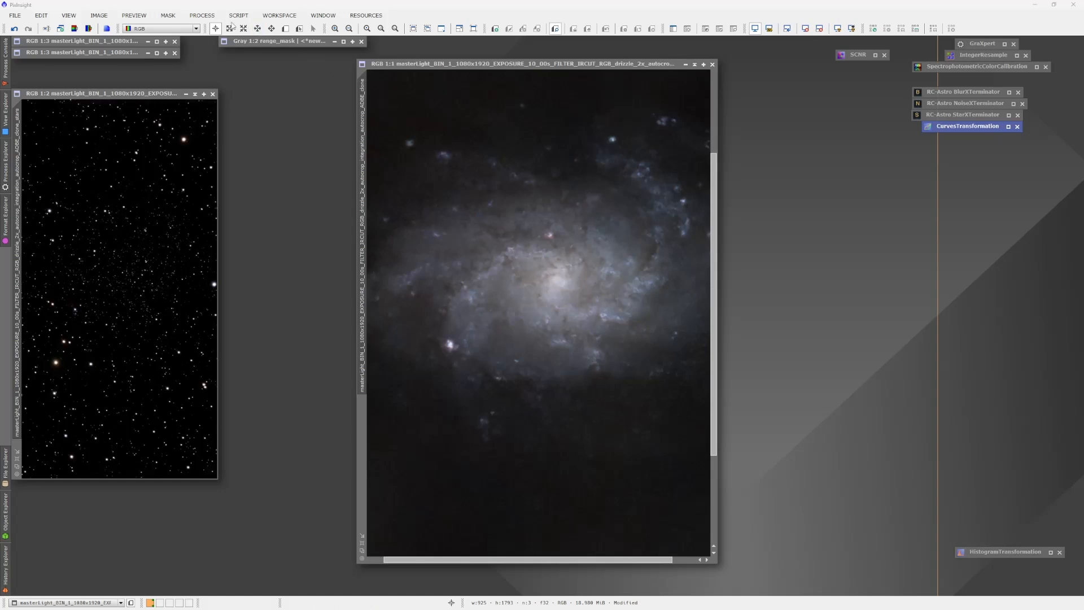
Step: Open the HDRMultiscaleTransform process and place its window beside the starless image
click(202, 15)
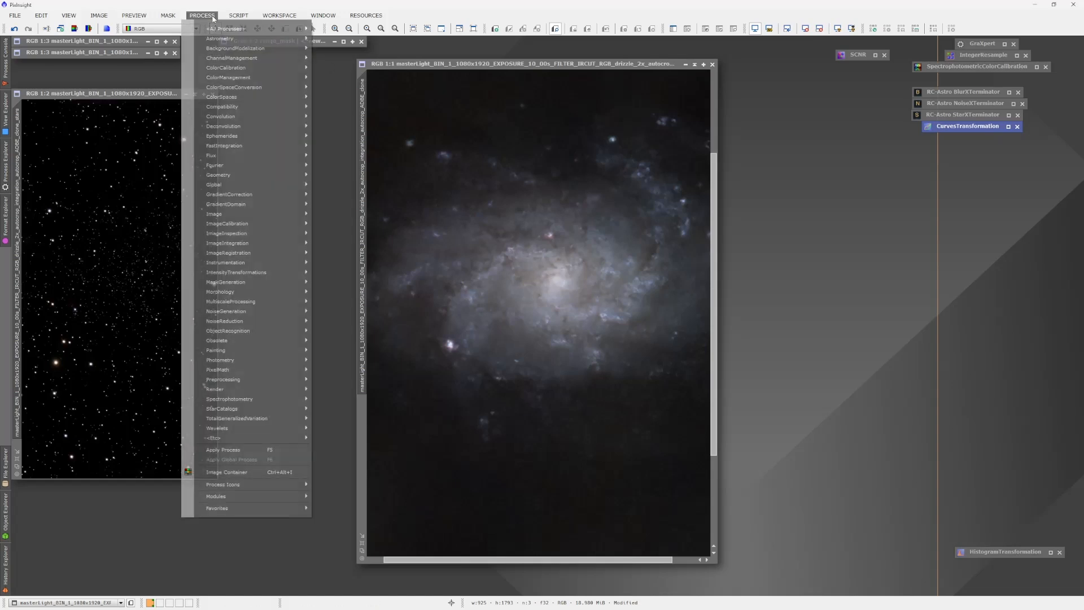
mouse_move(248, 28)
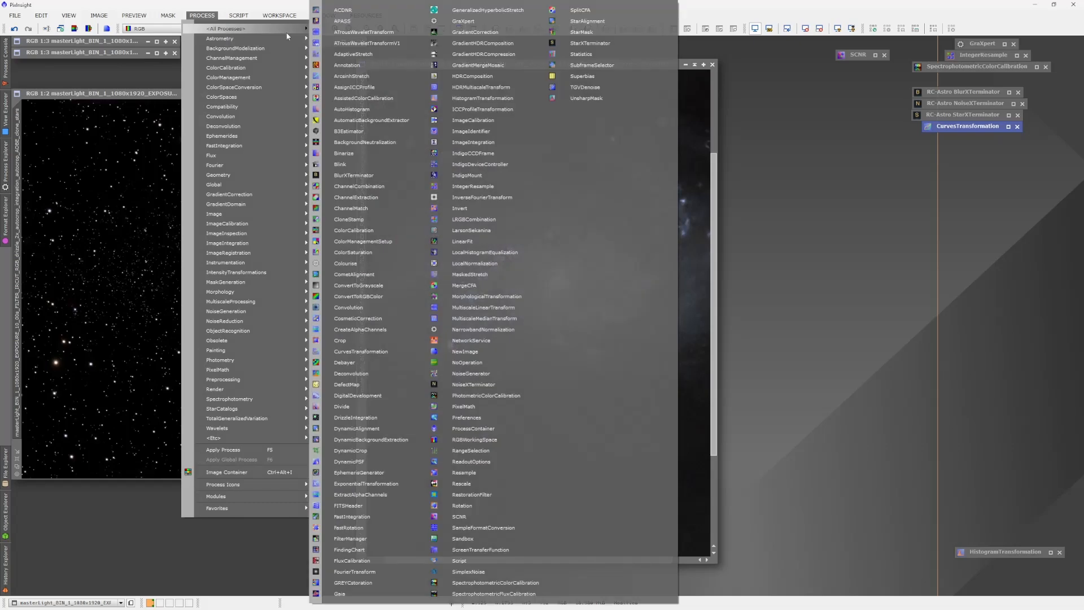
click(485, 88)
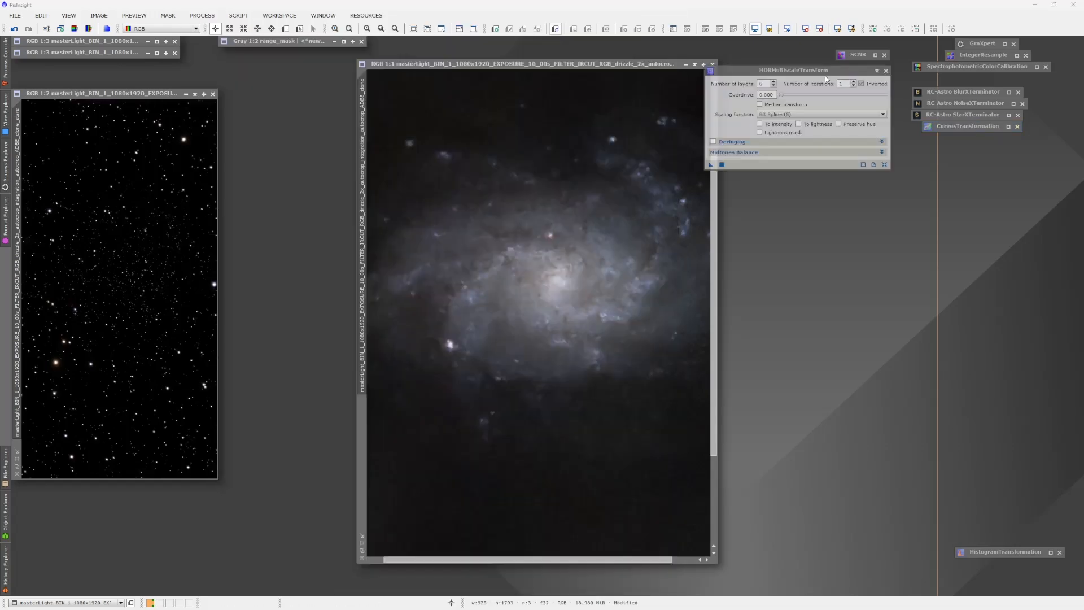
drag(826, 74, 984, 182)
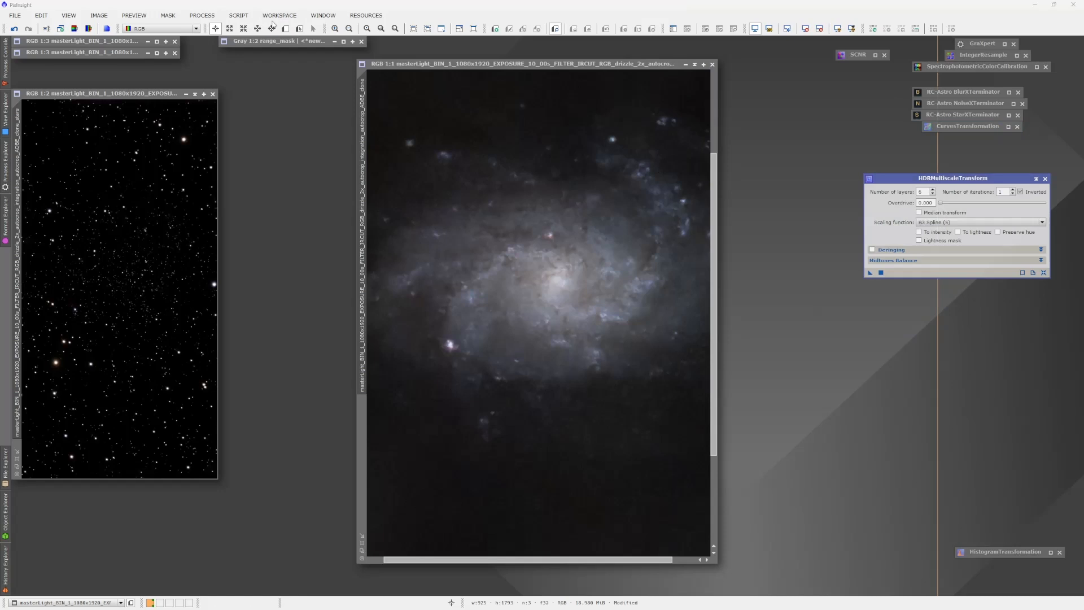
Step: Run the DarkStructureEnhance script on the starless clone with an amount of 0.40 and 1 iteration
click(474, 63)
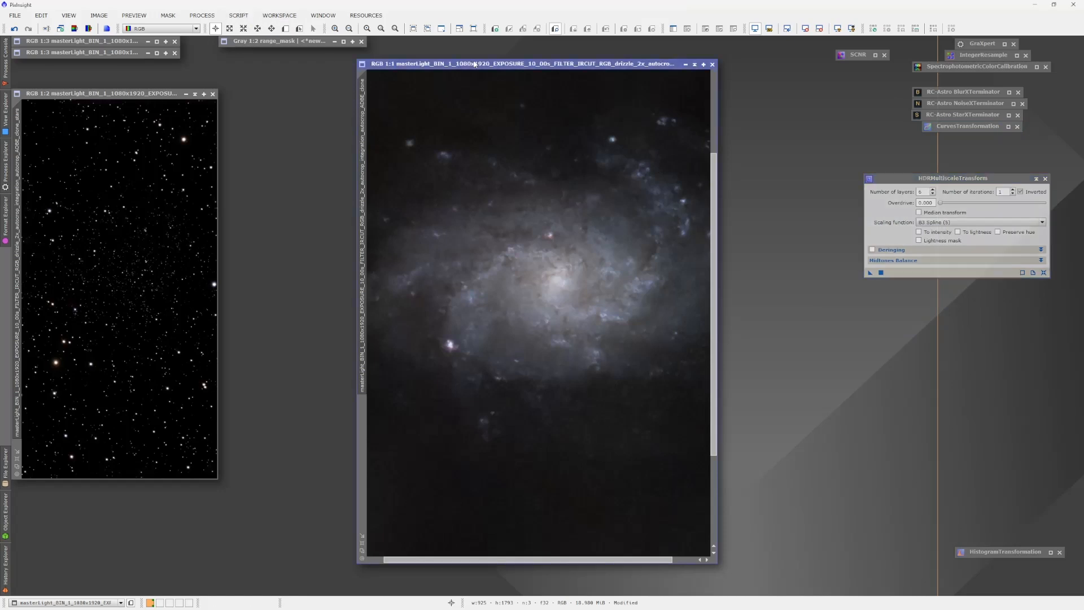
click(236, 15)
mouse_move(273, 147)
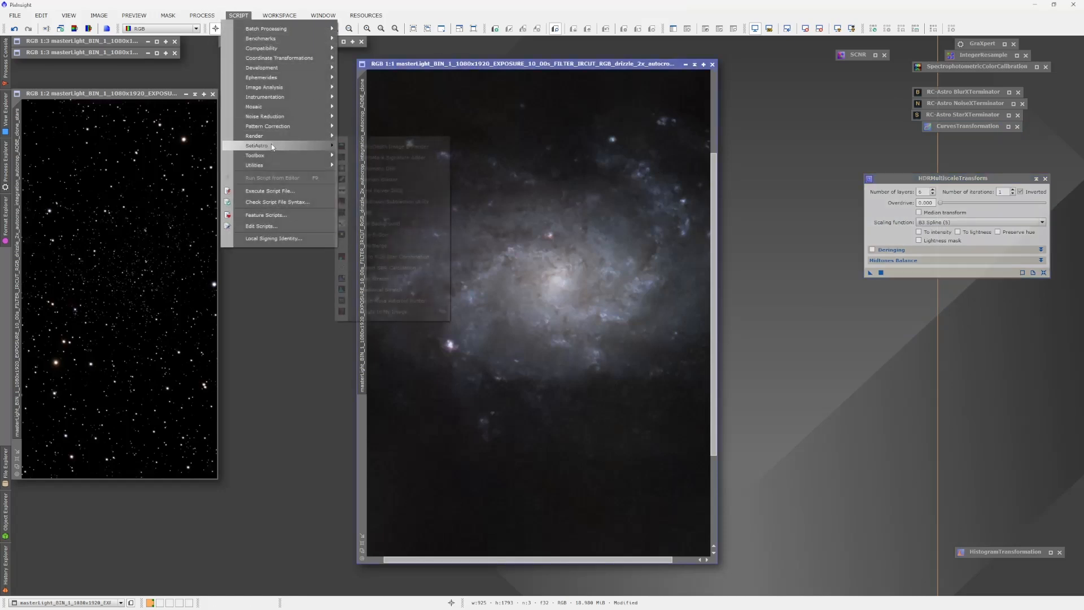
mouse_move(273, 166)
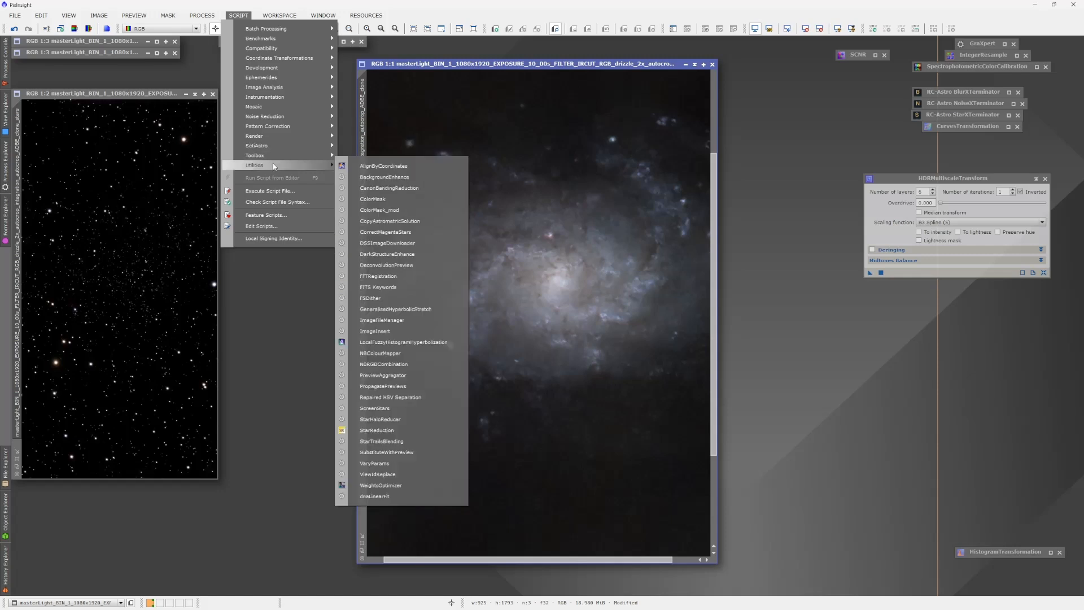
click(402, 254)
drag(550, 231, 892, 163)
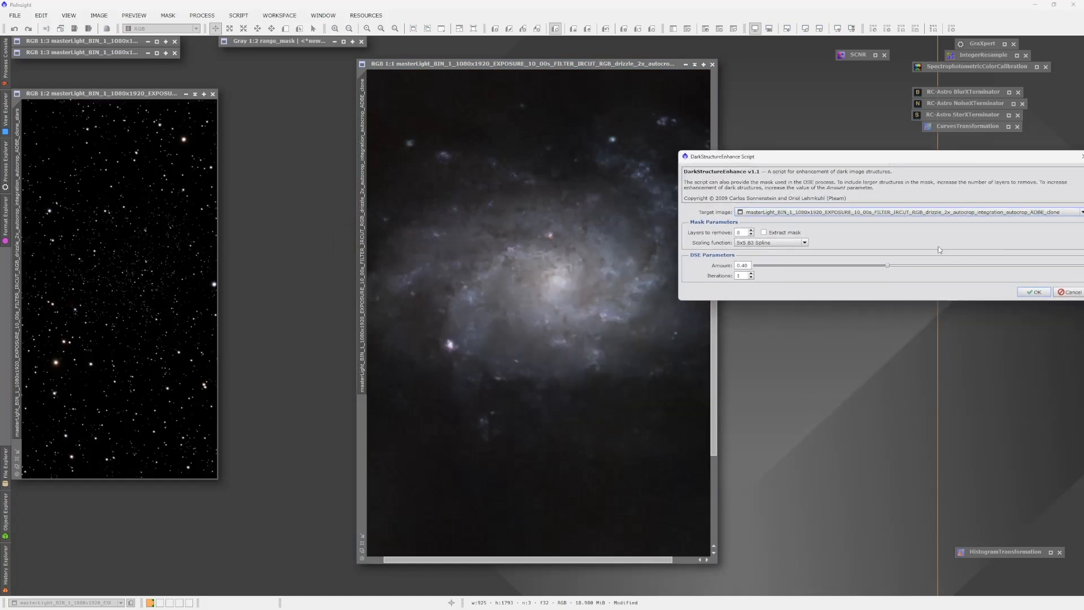
click(1018, 293)
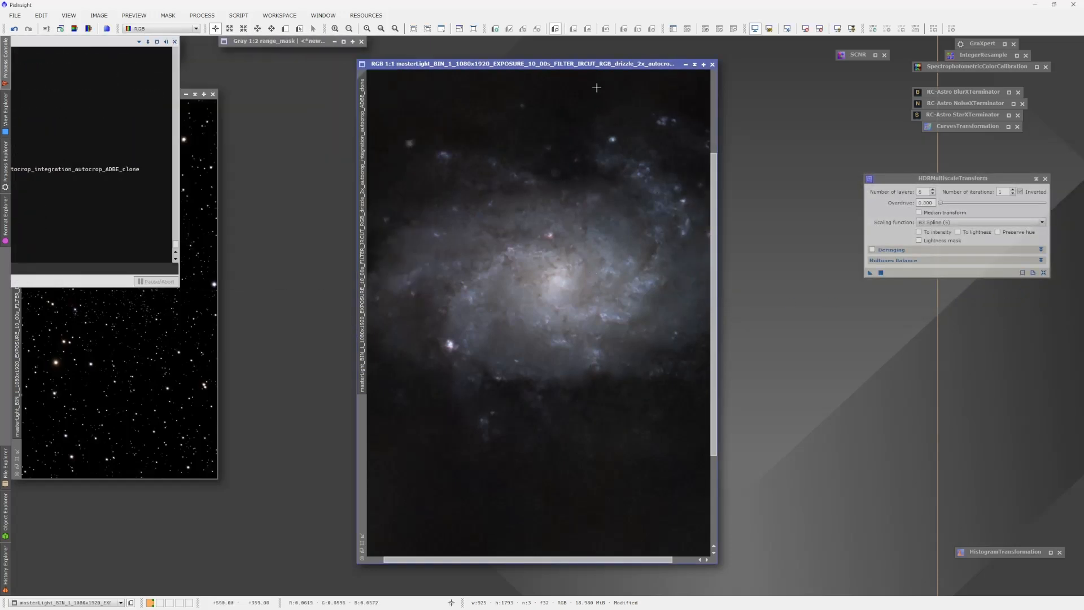
Step: Compare the galaxy's dust lanes before and after the dark structure enhancement, both close up and in the whole image
click(17, 29)
click(26, 30)
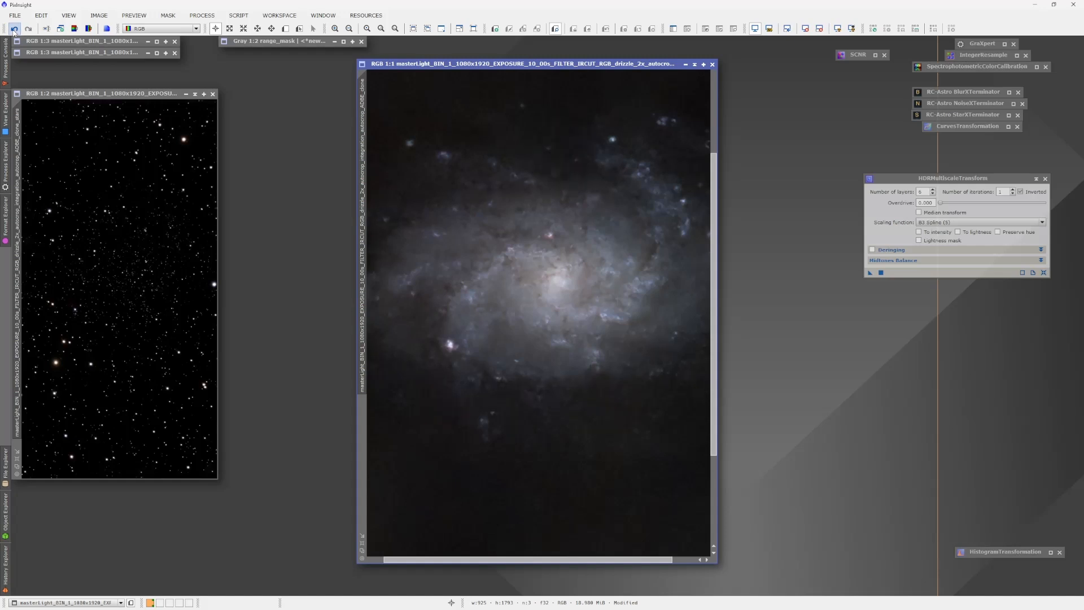
scroll(553, 271, up, 1)
scroll(553, 271, down, 2)
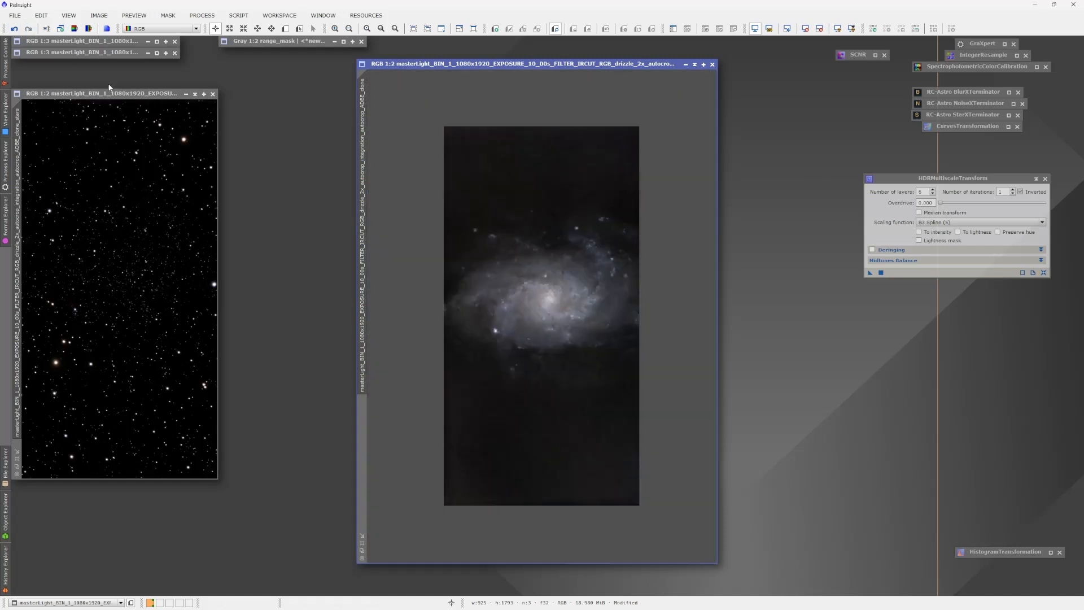
click(28, 30)
click(15, 29)
scroll(563, 302, up, 1)
Step: Try HDRMultiscaleTransform with its default settings on the starless clone and compare the galaxy core before and after
click(967, 179)
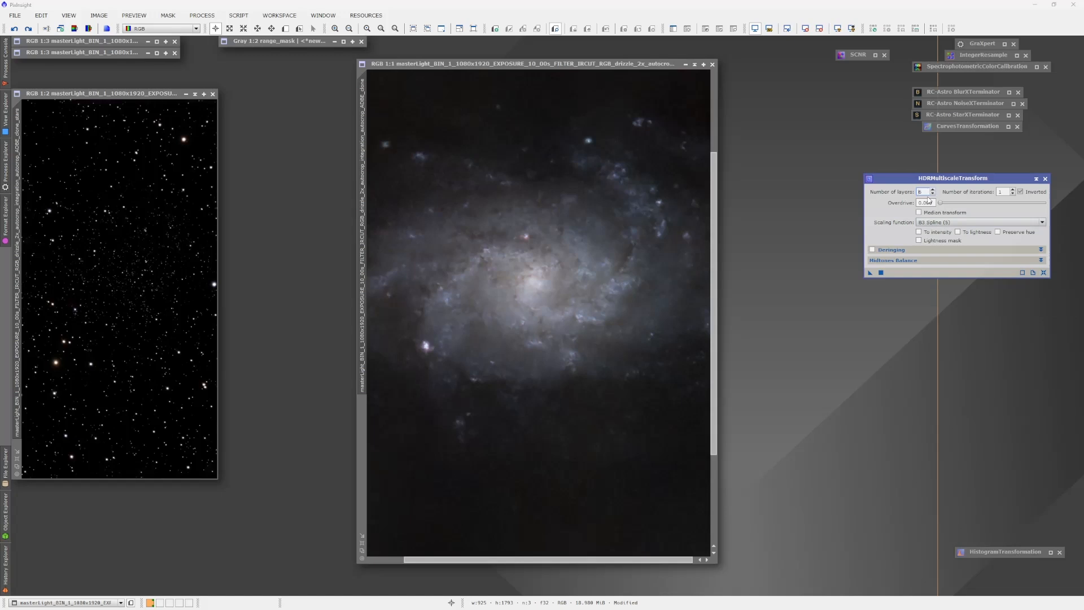
drag(870, 273, 537, 296)
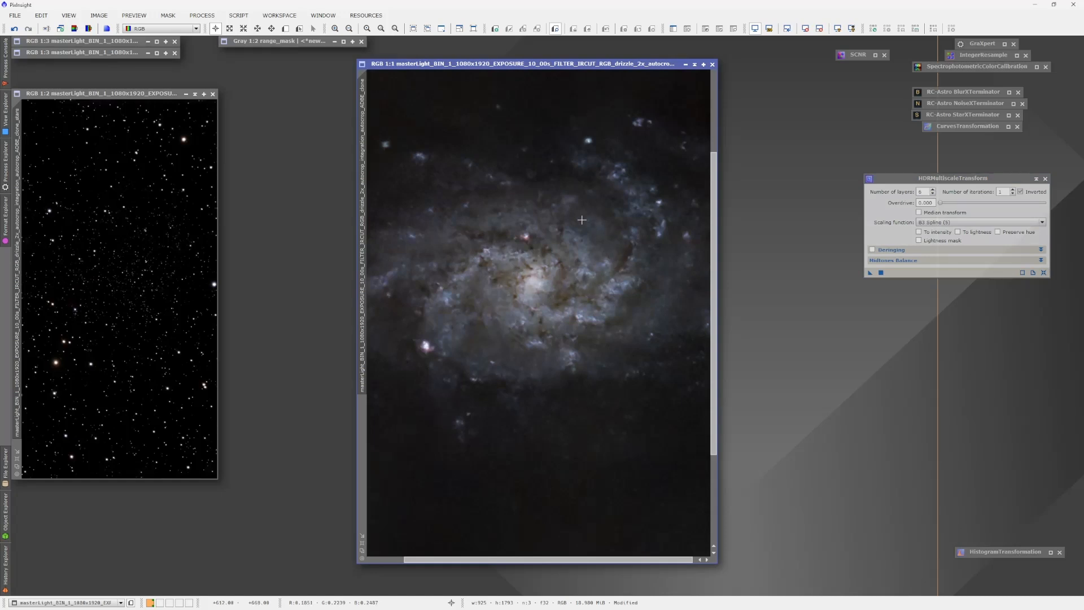
click(14, 28)
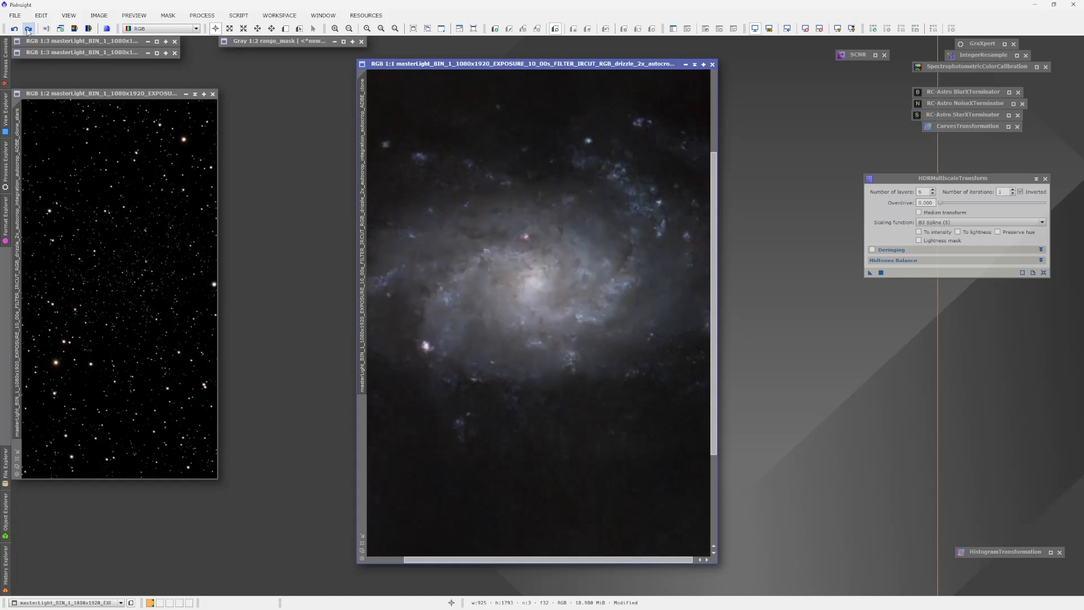
click(28, 29)
click(15, 28)
click(28, 29)
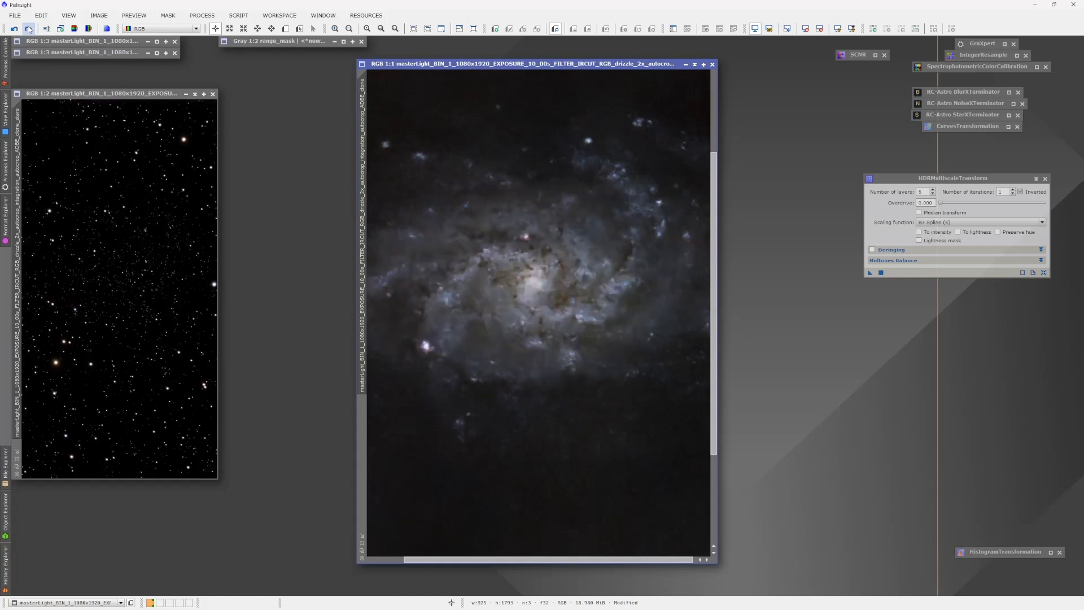
scroll(534, 242, down, 1)
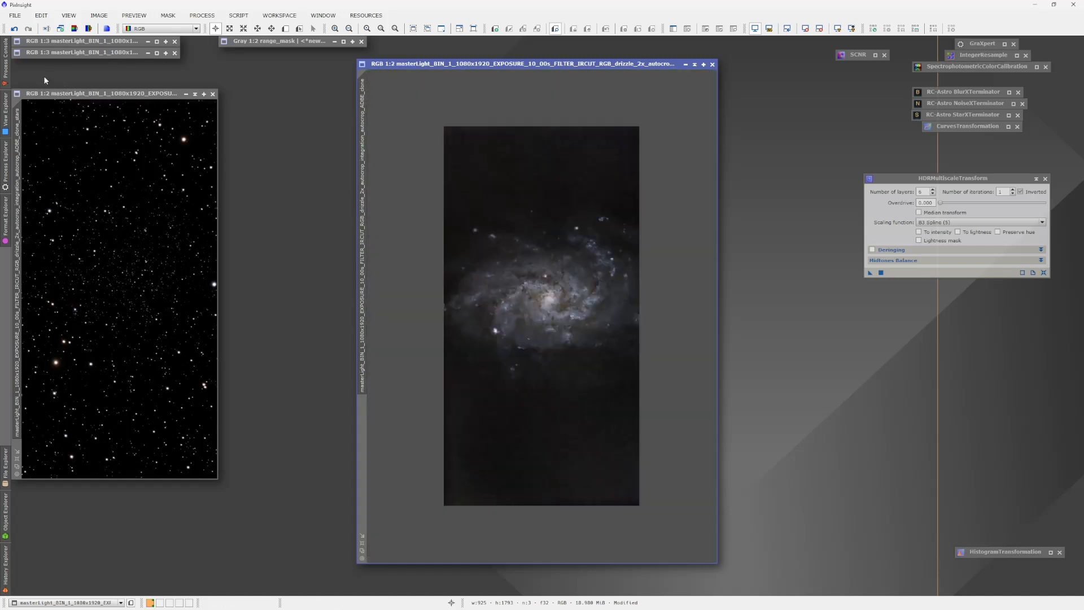
Step: Compare the whole galaxy with and without the HDR transform, and undo the transform
click(14, 29)
click(28, 29)
click(15, 29)
click(29, 28)
click(14, 28)
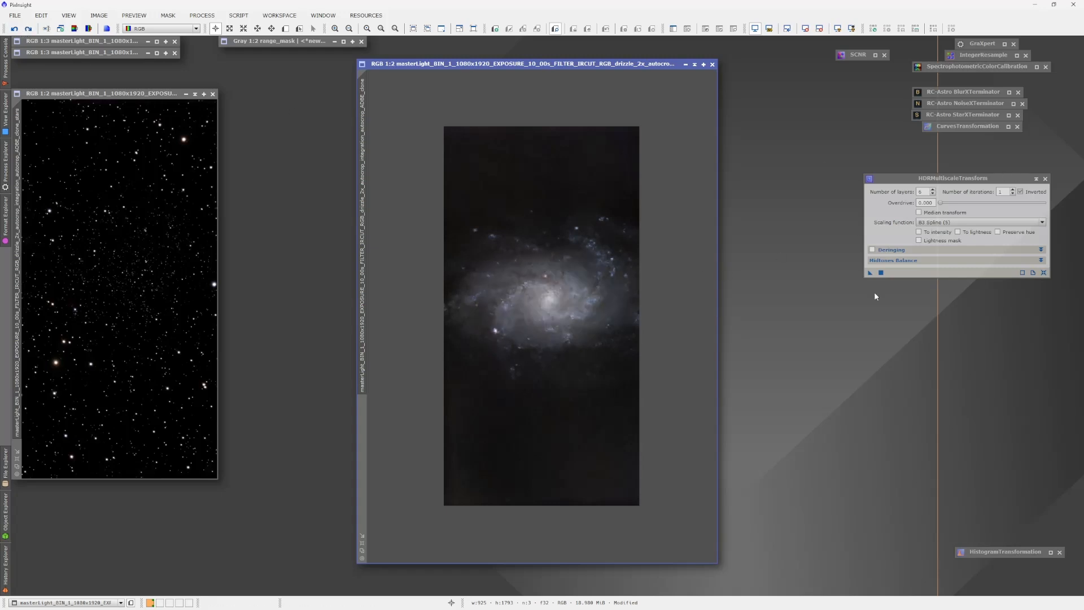
Step: Apply HDRMultiscaleTransform to the starless clone with To intensity and Lightness mask enabled, using 6 layers and 1 iteration
click(919, 232)
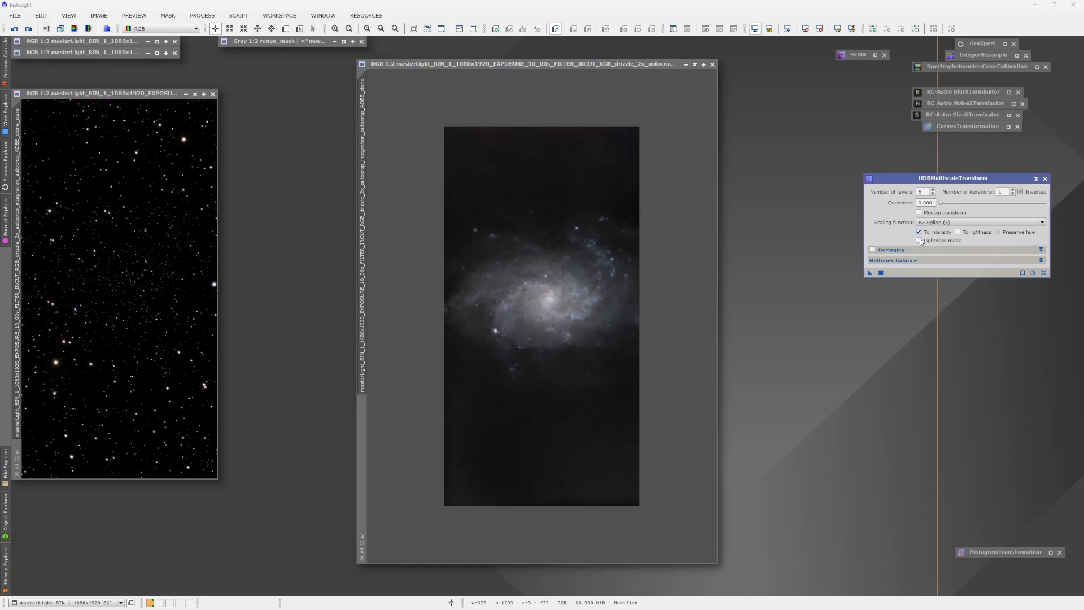
drag(870, 272, 561, 324)
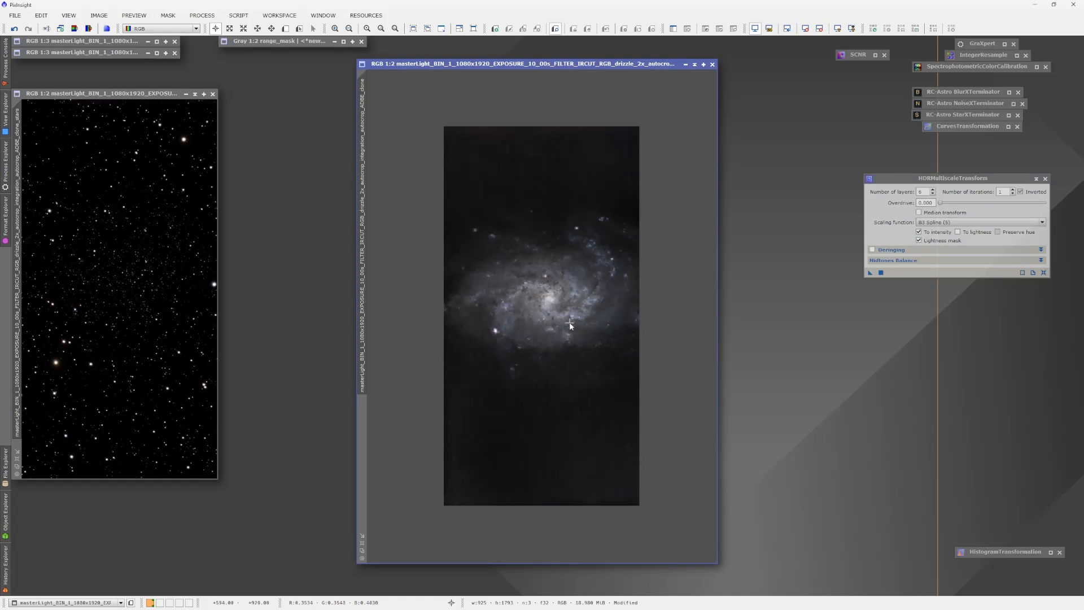
scroll(559, 313, down, 1)
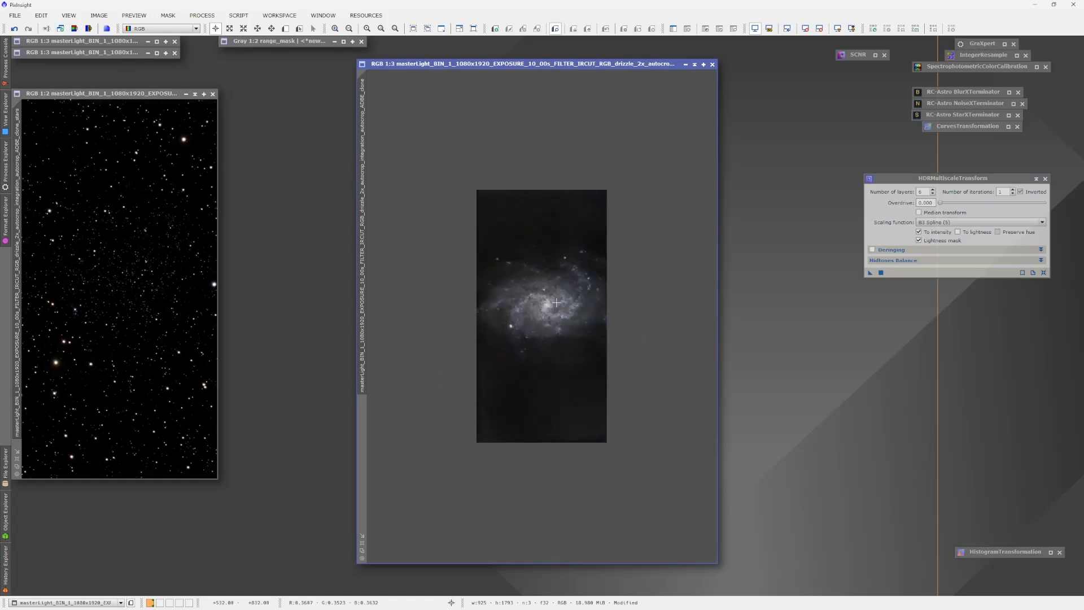
scroll(557, 302, up, 2)
scroll(557, 302, up, 1)
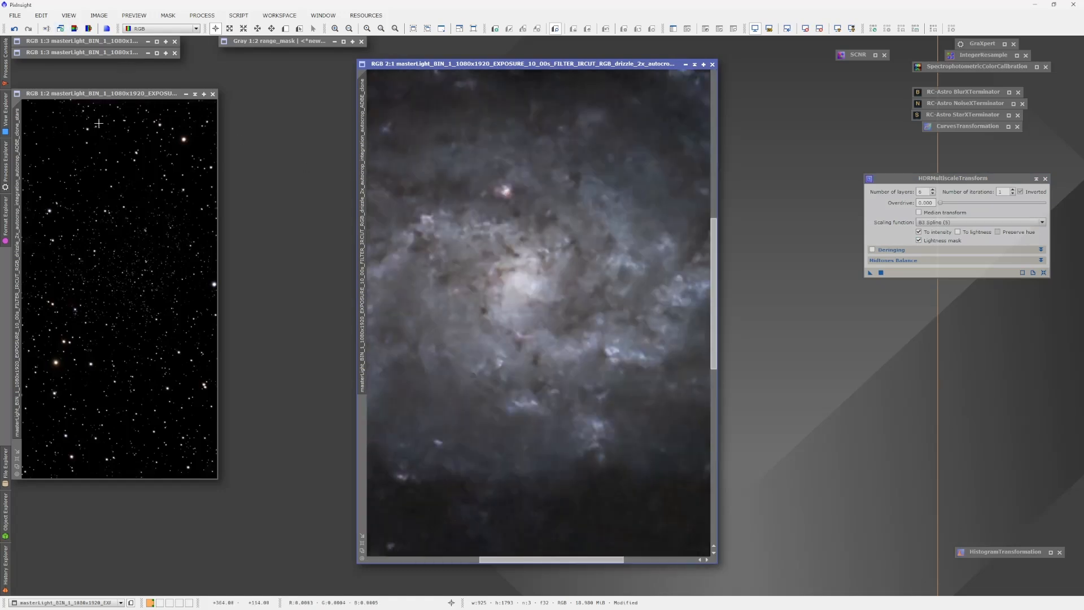
Step: Compare the galaxy core close up with and without the lightness-masked HDR transform, leaving the transform applied
click(14, 29)
click(28, 29)
click(14, 29)
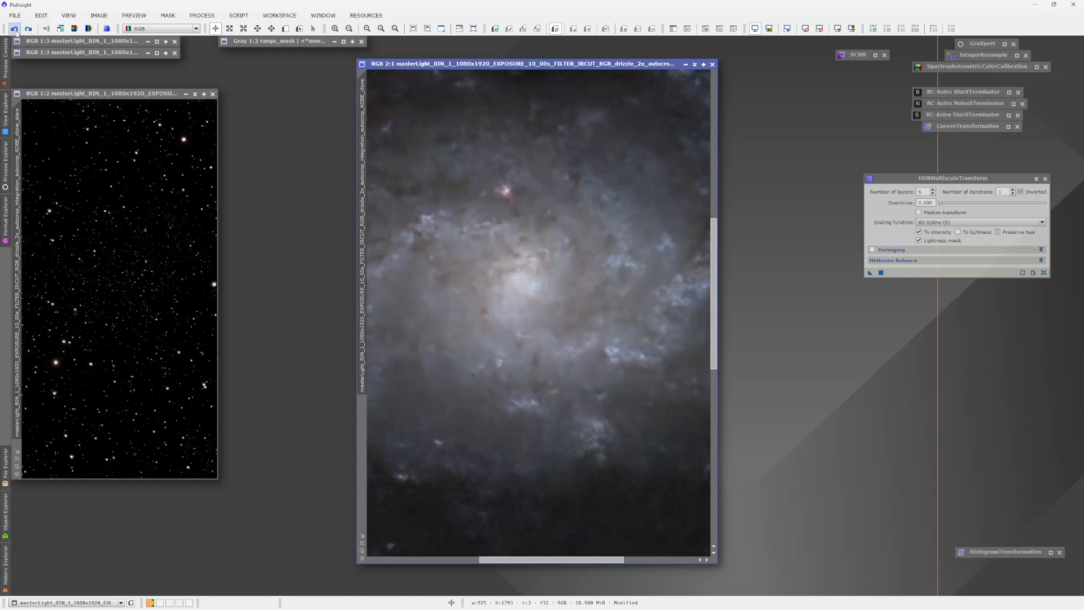
click(28, 29)
drag(582, 560, 557, 559)
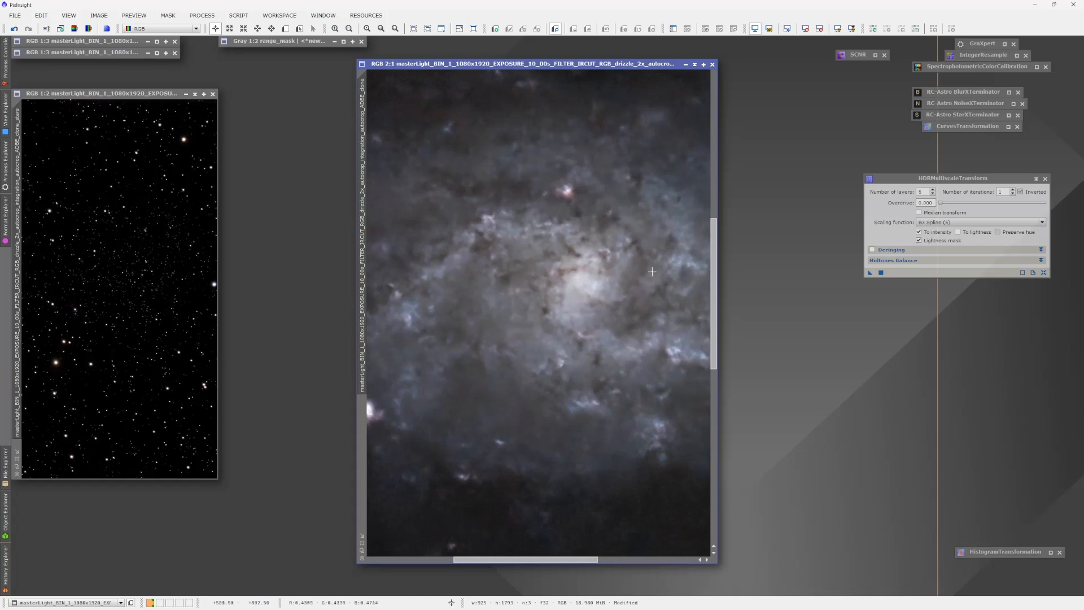
click(14, 28)
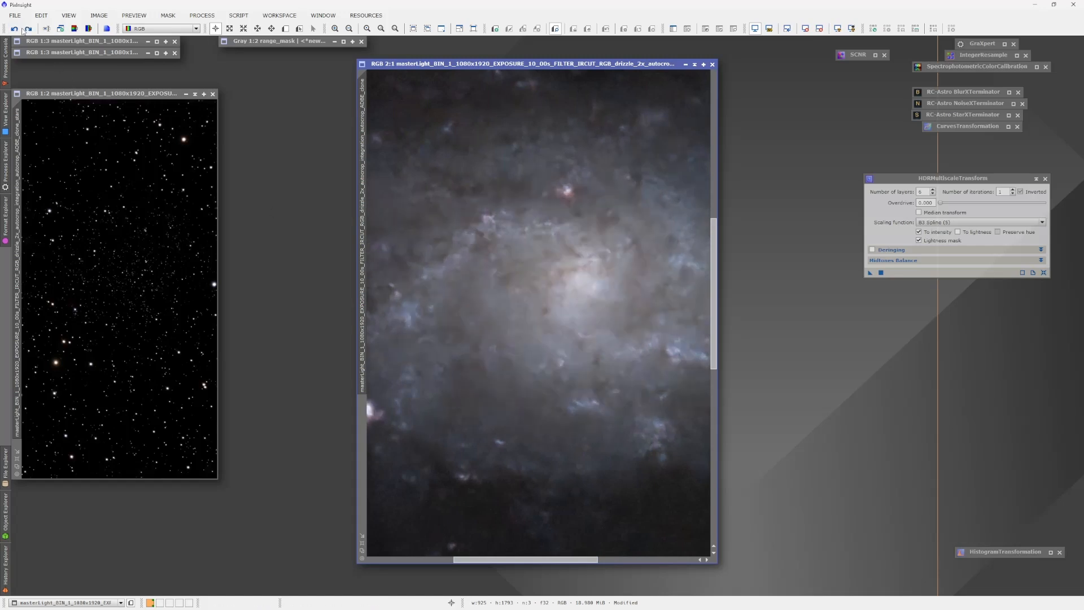
click(28, 29)
click(15, 28)
click(28, 29)
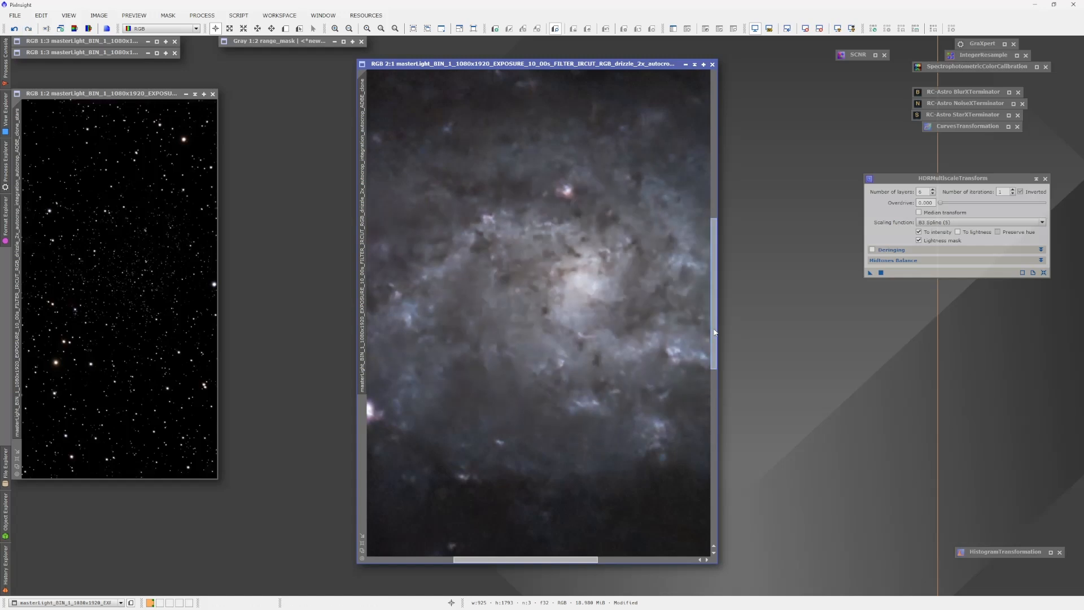
Step: Widen the starless clone's window and compare more of the galaxy with and without the HDR transform, leaving it applied
drag(717, 331, 746, 326)
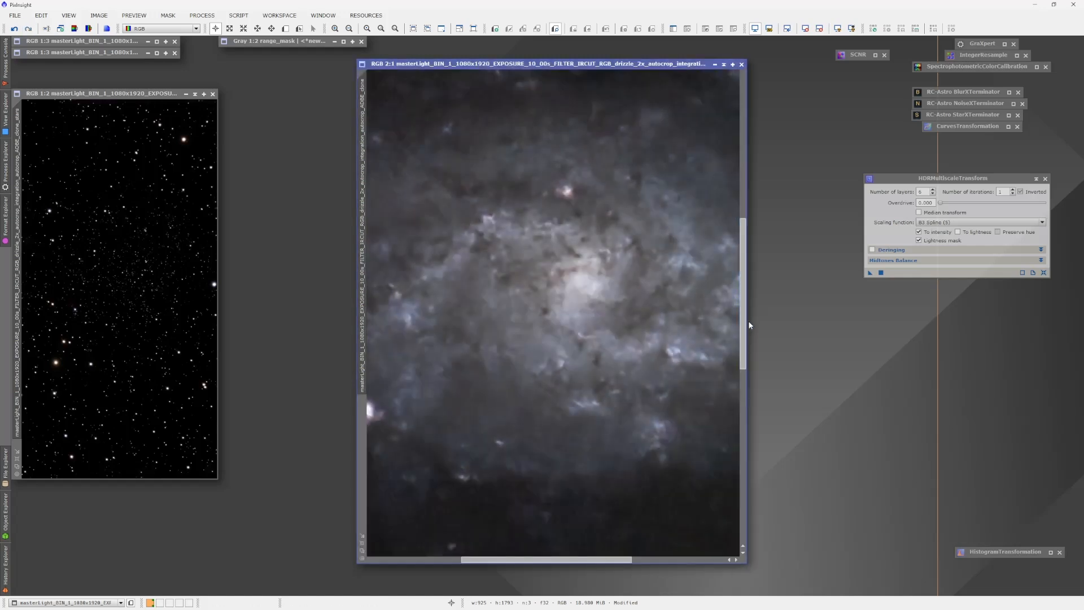
drag(747, 331, 859, 331)
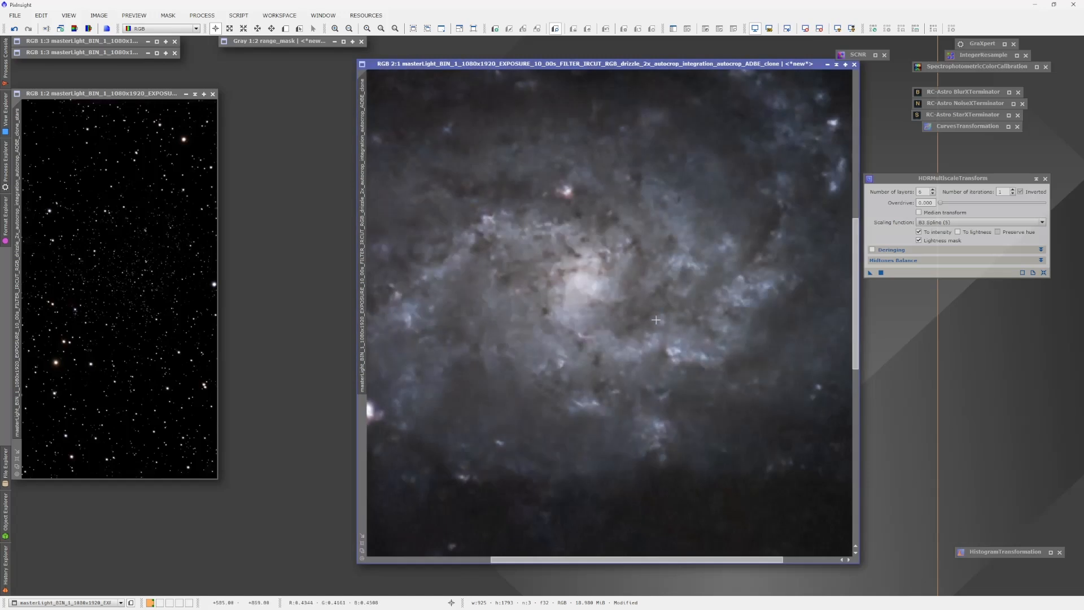
click(14, 28)
click(29, 28)
click(14, 28)
scroll(526, 273, up, 1)
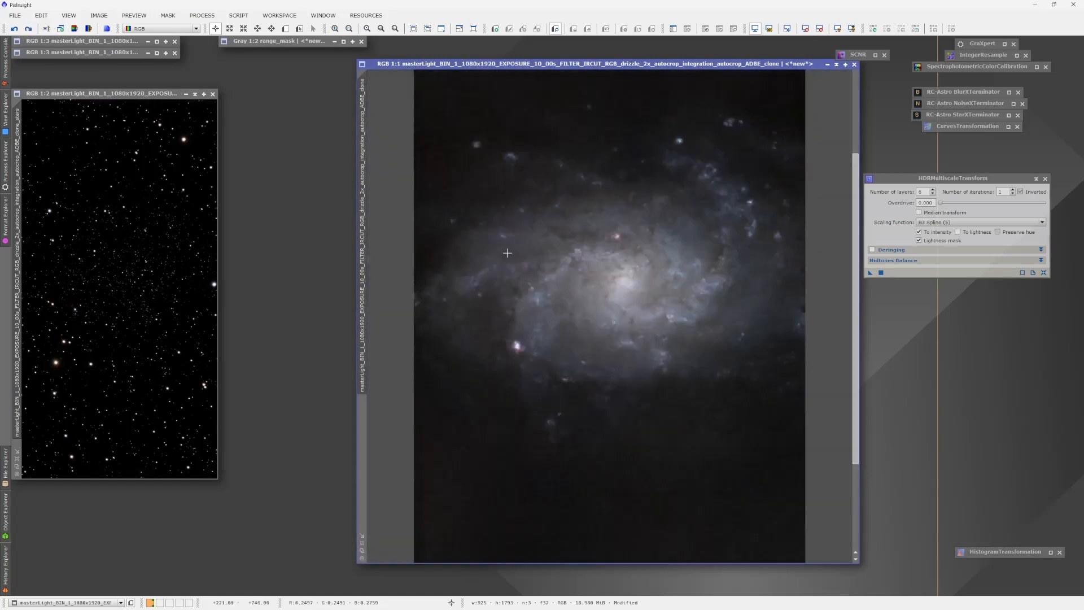
click(28, 28)
click(28, 28)
click(15, 29)
click(28, 28)
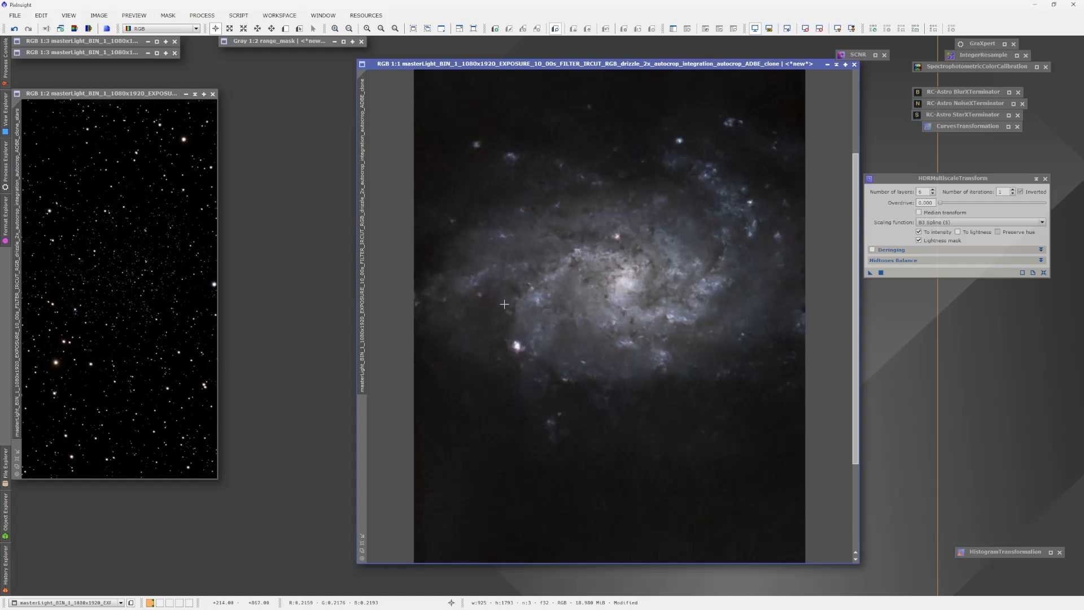
Step: Minimize the HDRMultiscaleTransform window and park it directly beneath the CurvesTransformation tool
scroll(705, 323, up, 1)
scroll(678, 310, down, 2)
scroll(610, 289, up, 1)
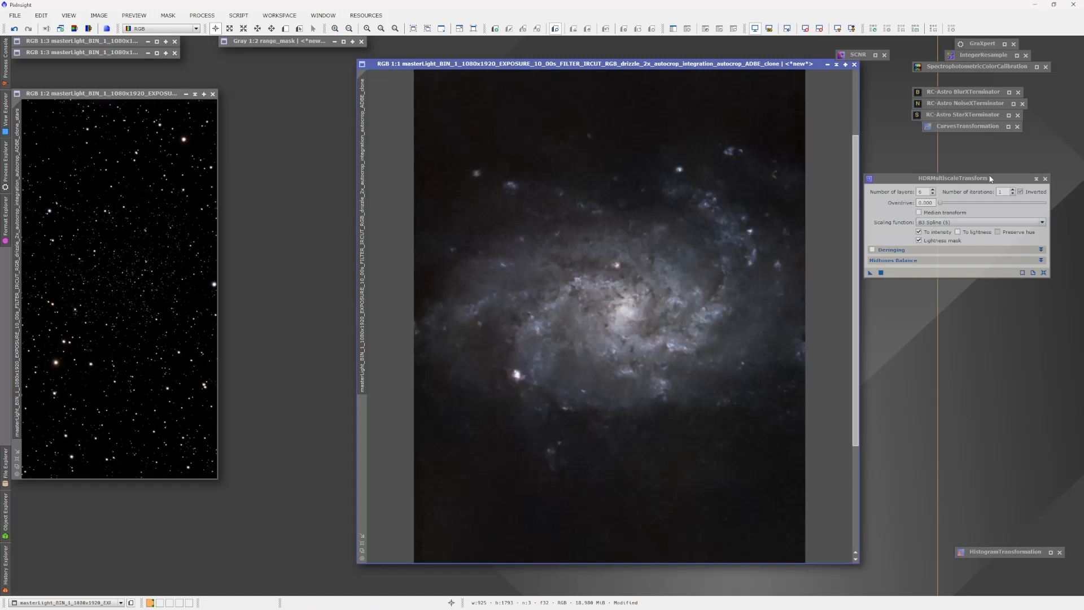
click(1035, 178)
drag(981, 227, 986, 146)
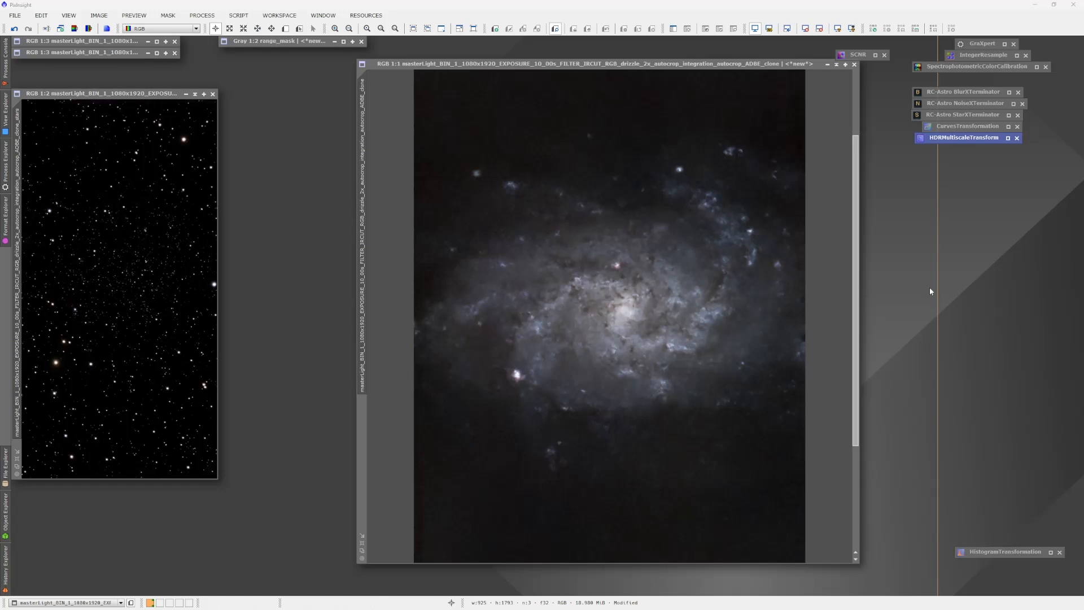
Step: Boost the starless clone's saturation with CurvesTransformation, raising the curve at input about 0.45 to output about 0.61, and put the tool away
double_click(976, 126)
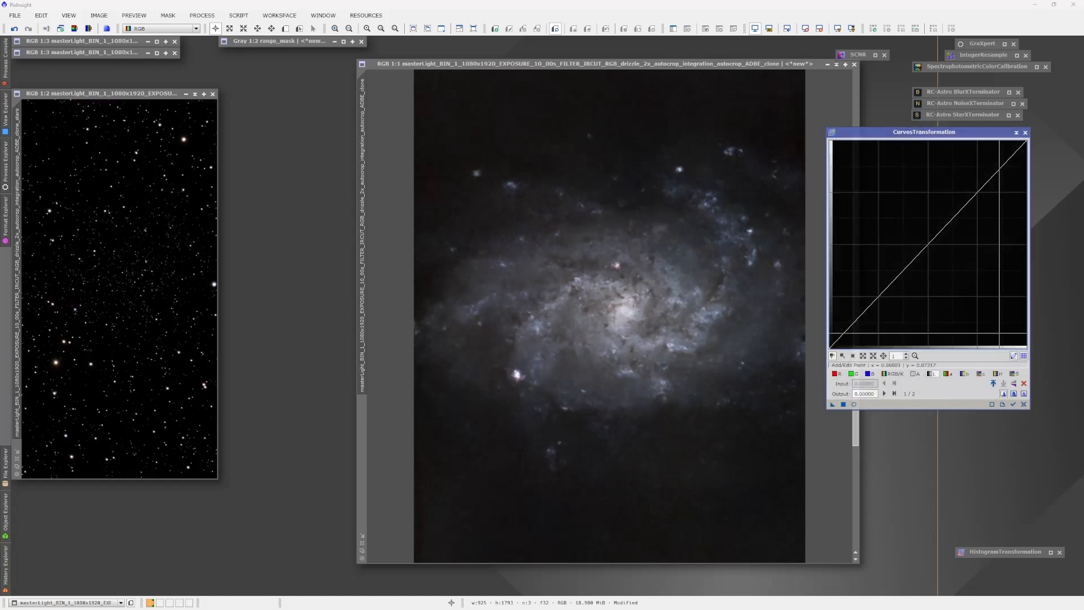
click(1013, 374)
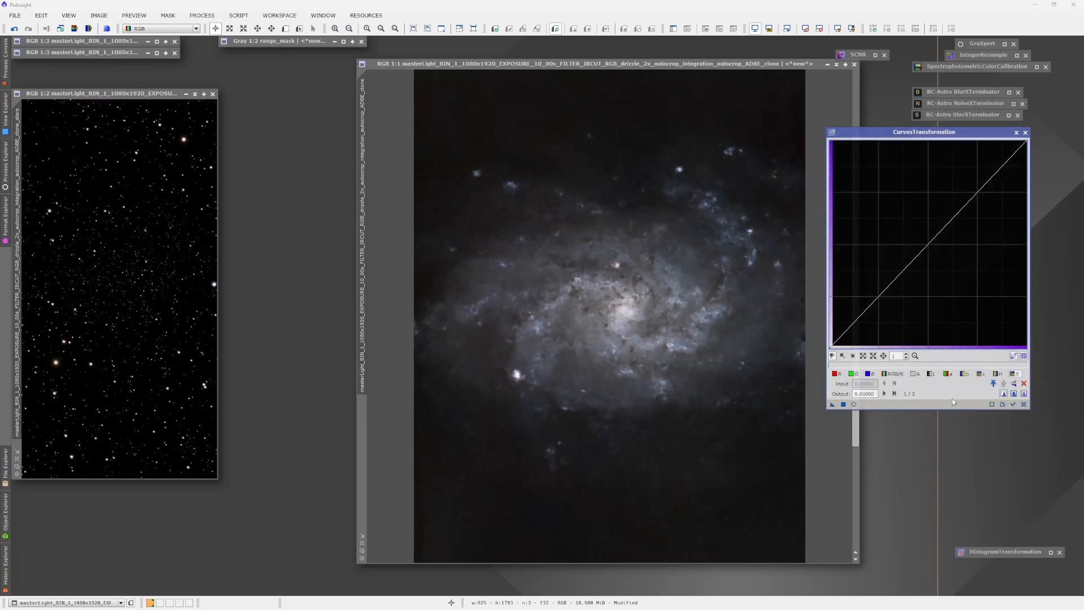
click(854, 404)
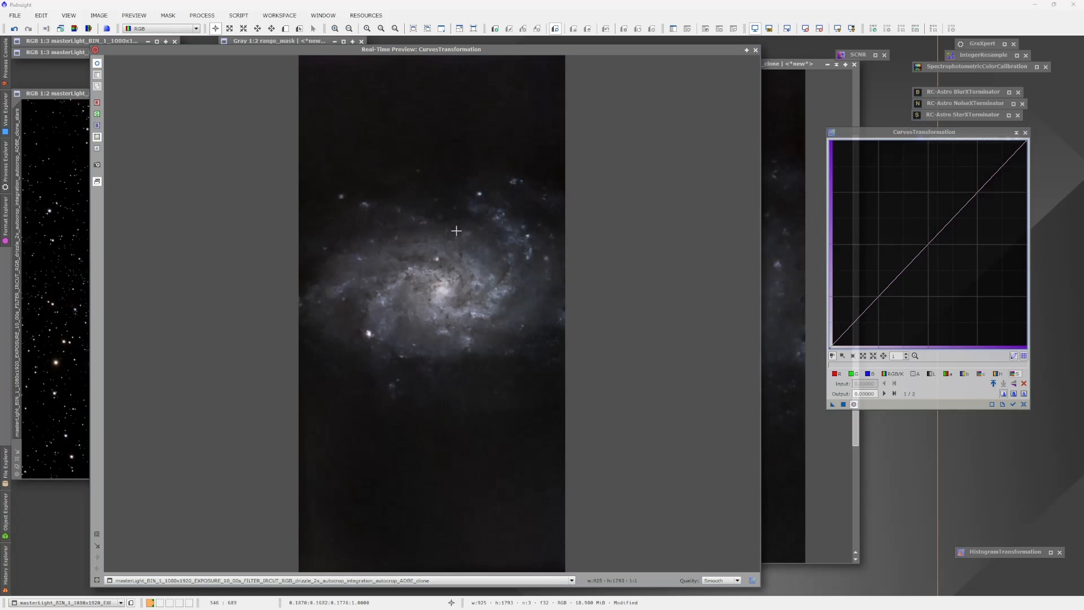
click(928, 245)
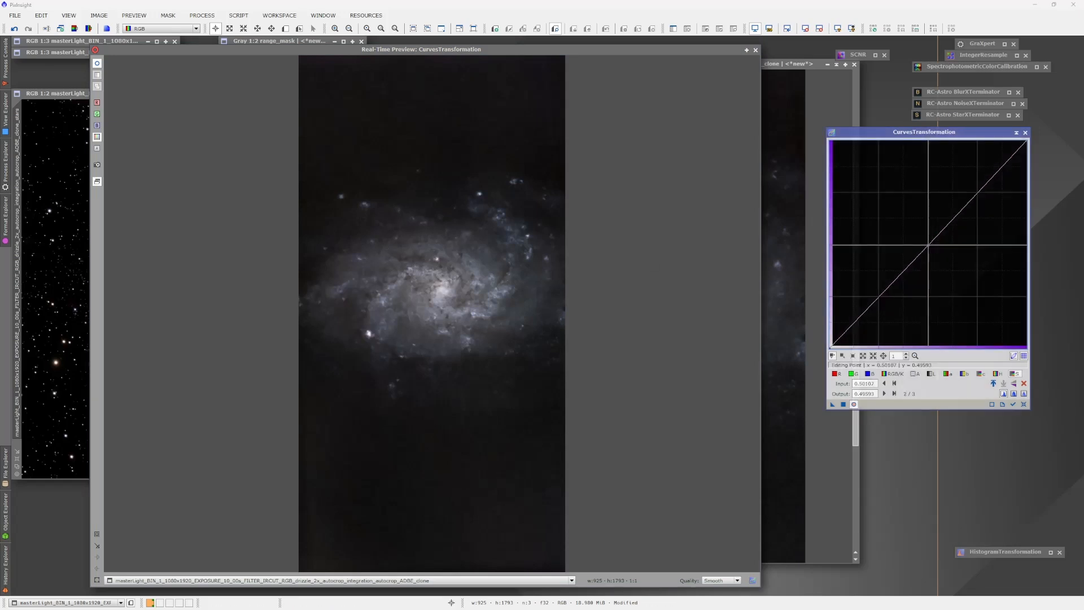
drag(928, 245, 918, 221)
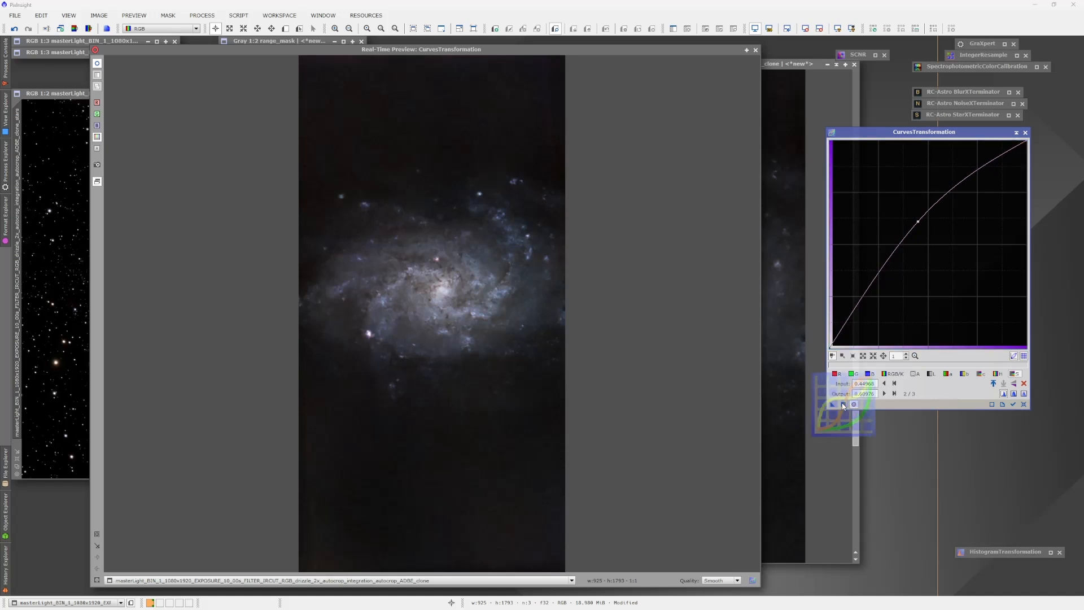
click(755, 49)
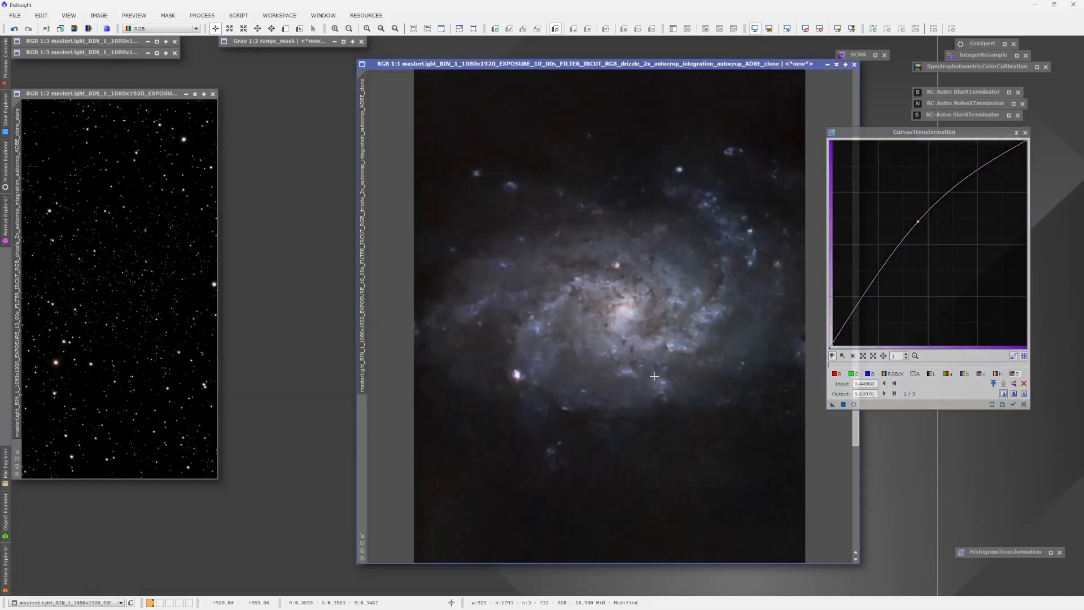
scroll(694, 334, down, 1)
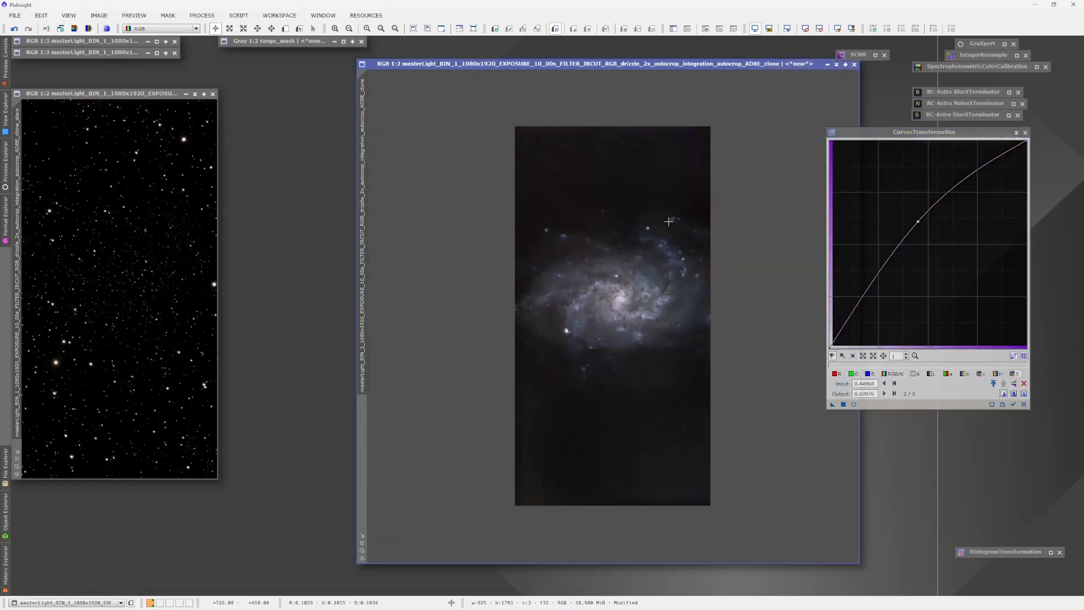
click(1025, 133)
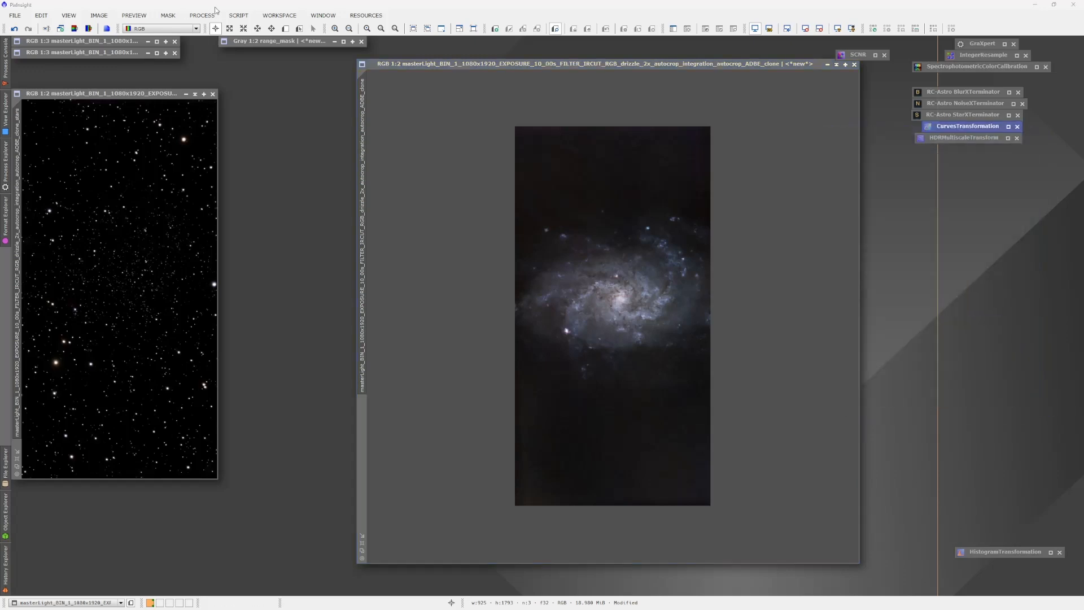
Step: Open the ScreenStars script and set its mode to Star replacement
click(211, 16)
mouse_move(215, 30)
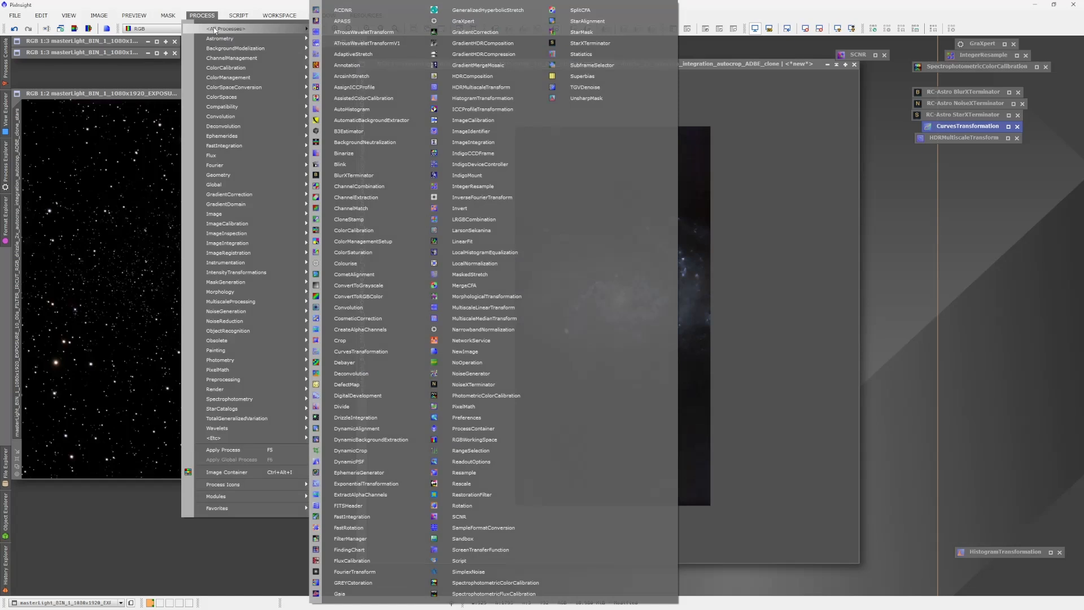
mouse_move(241, 17)
mouse_move(298, 167)
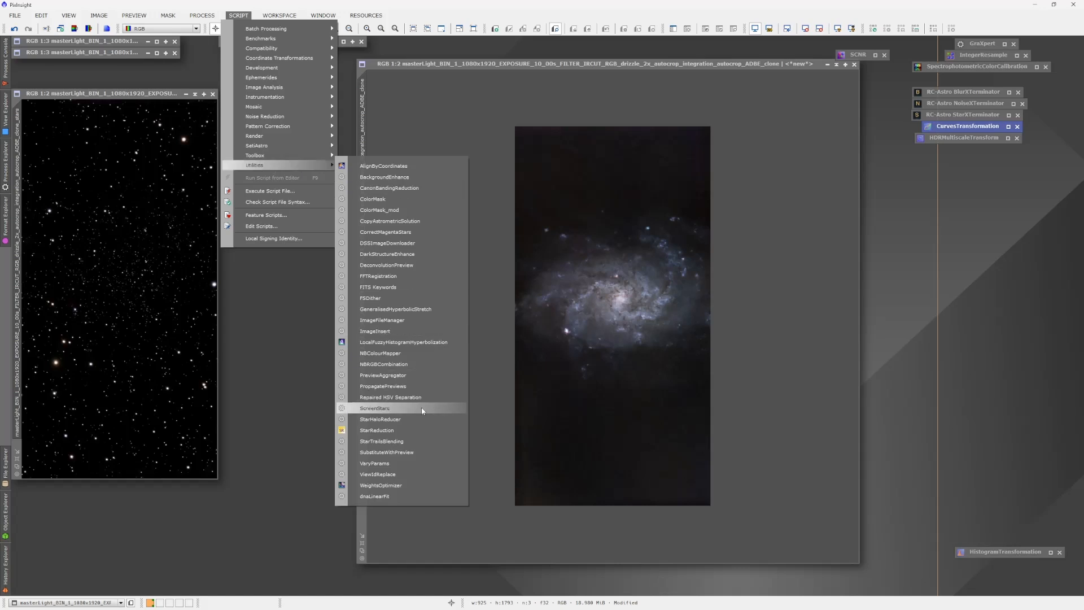
click(381, 409)
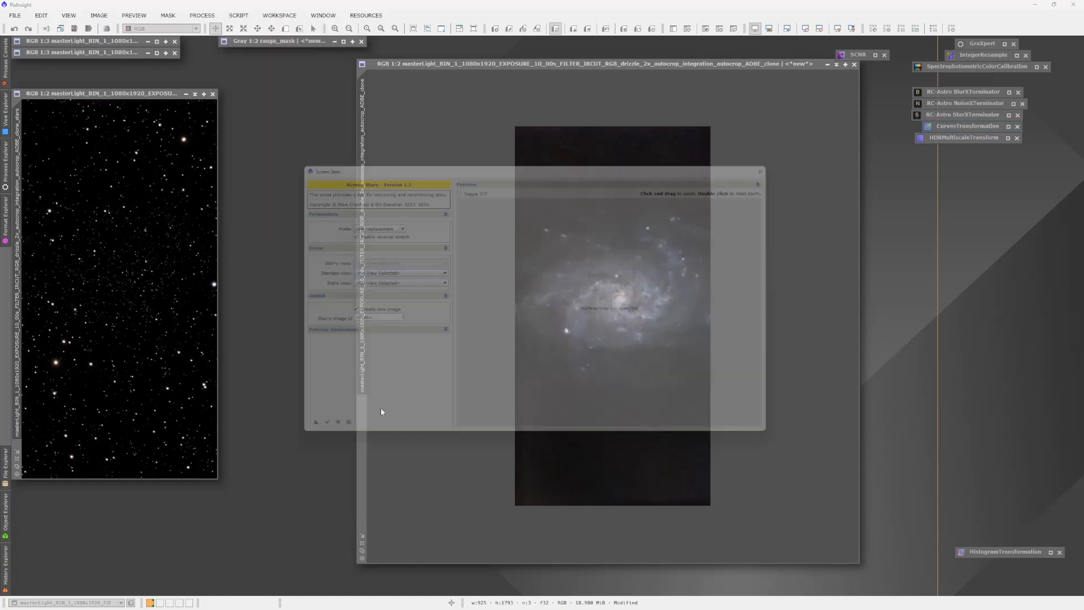
drag(544, 168, 763, 213)
click(589, 267)
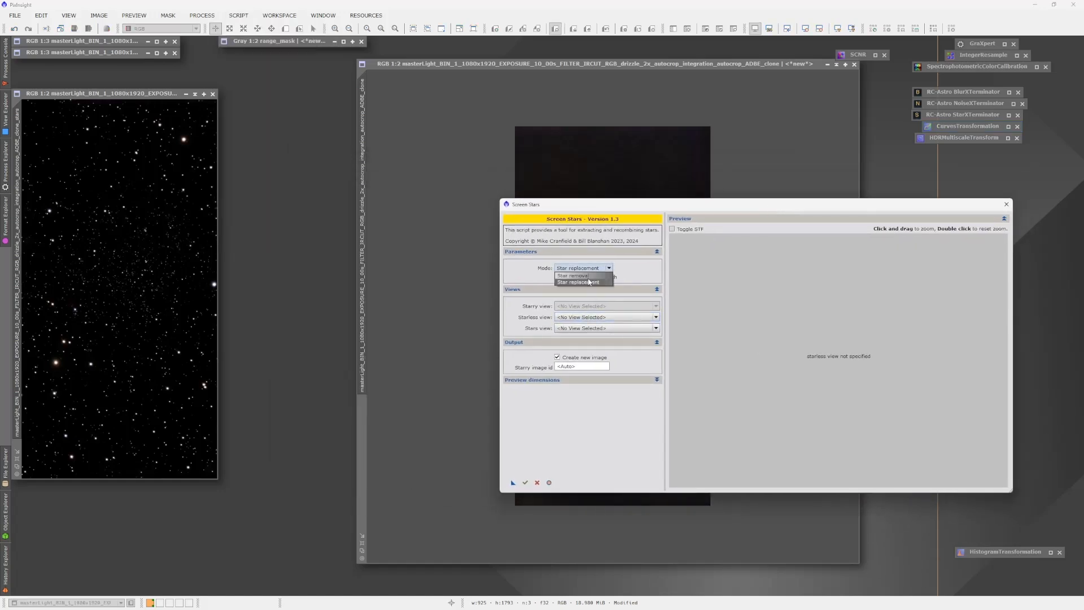
click(588, 282)
Step: Recombine the ADBE_clone starless view with the ADBE_clone_stars view into a new image, and close the script
click(625, 320)
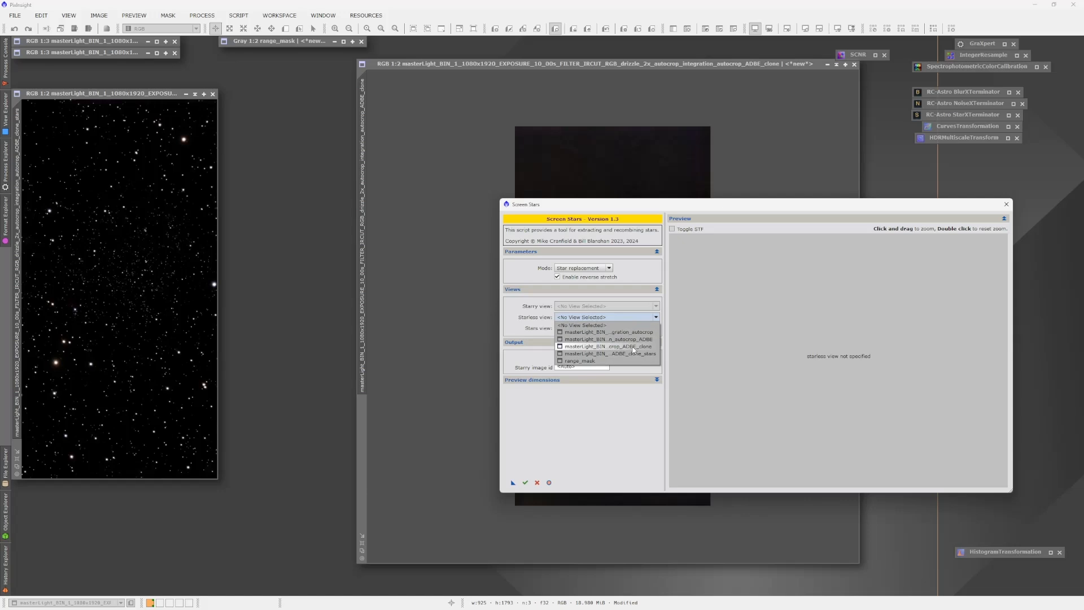
click(647, 350)
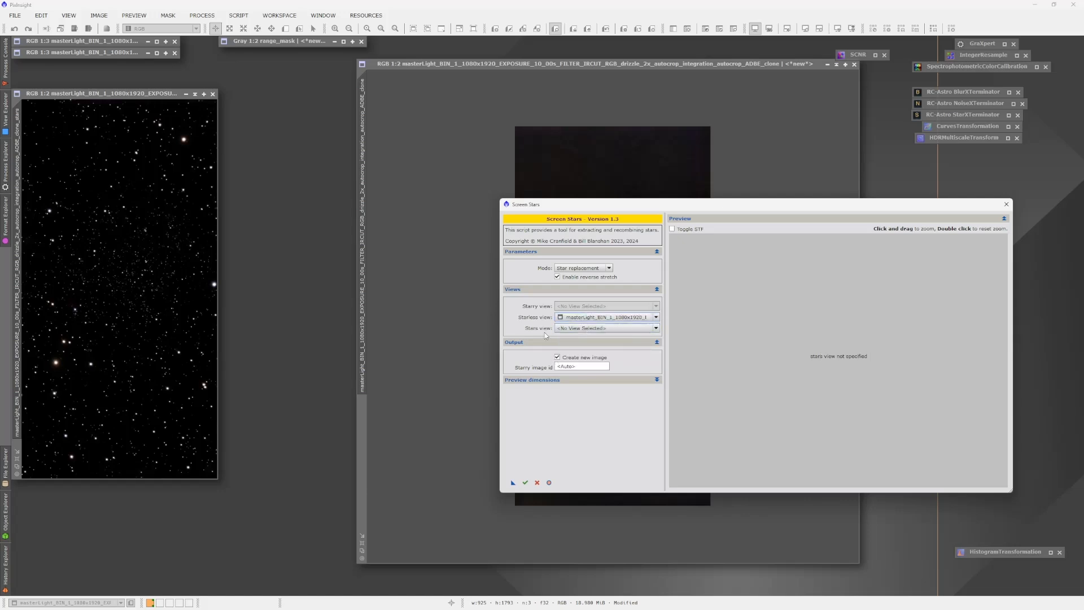
click(603, 328)
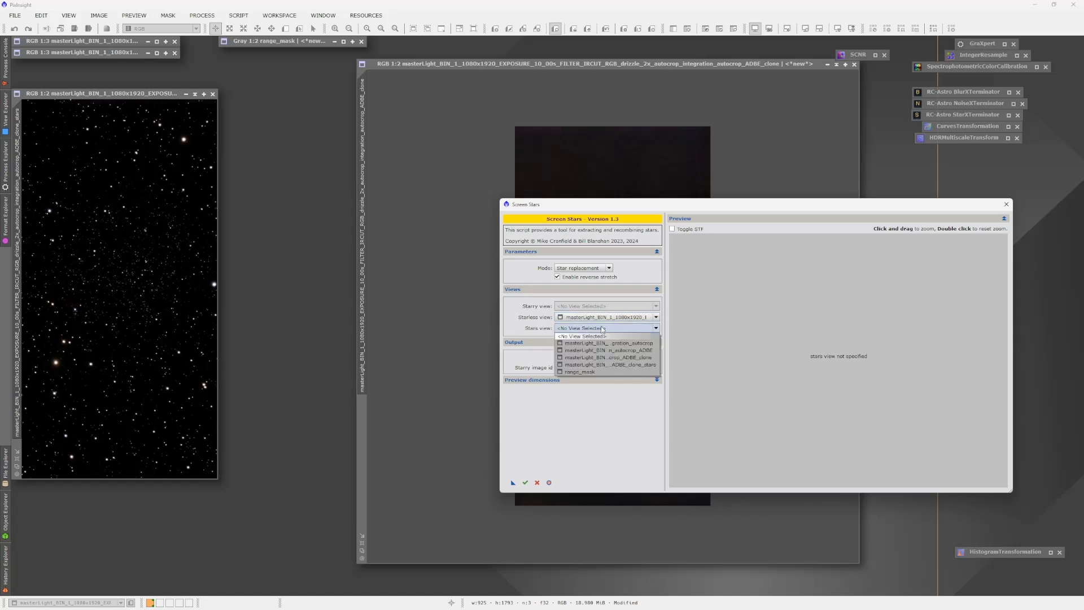
click(634, 364)
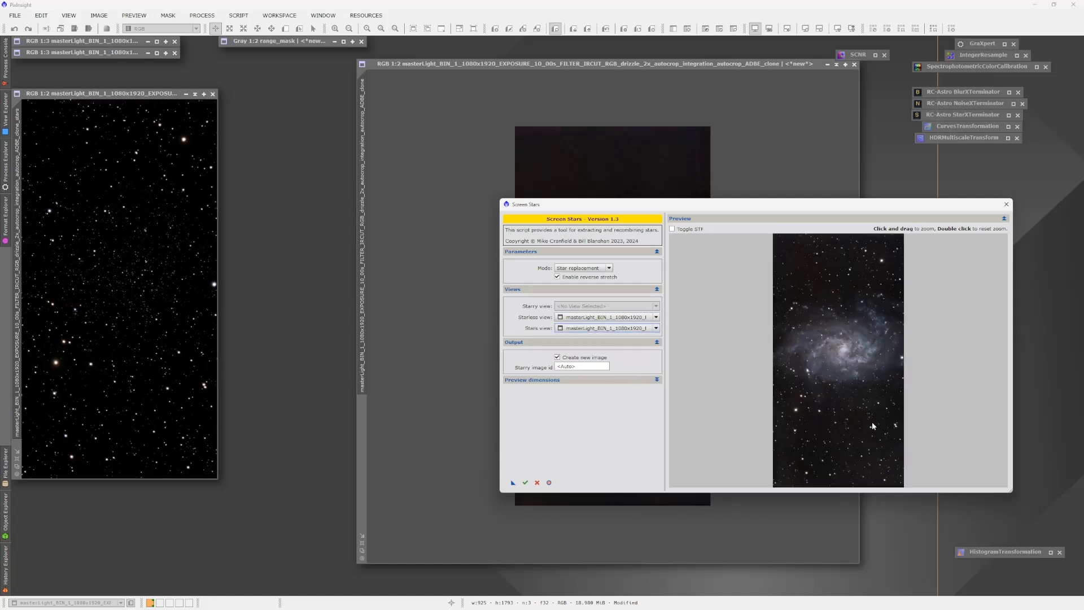
click(525, 483)
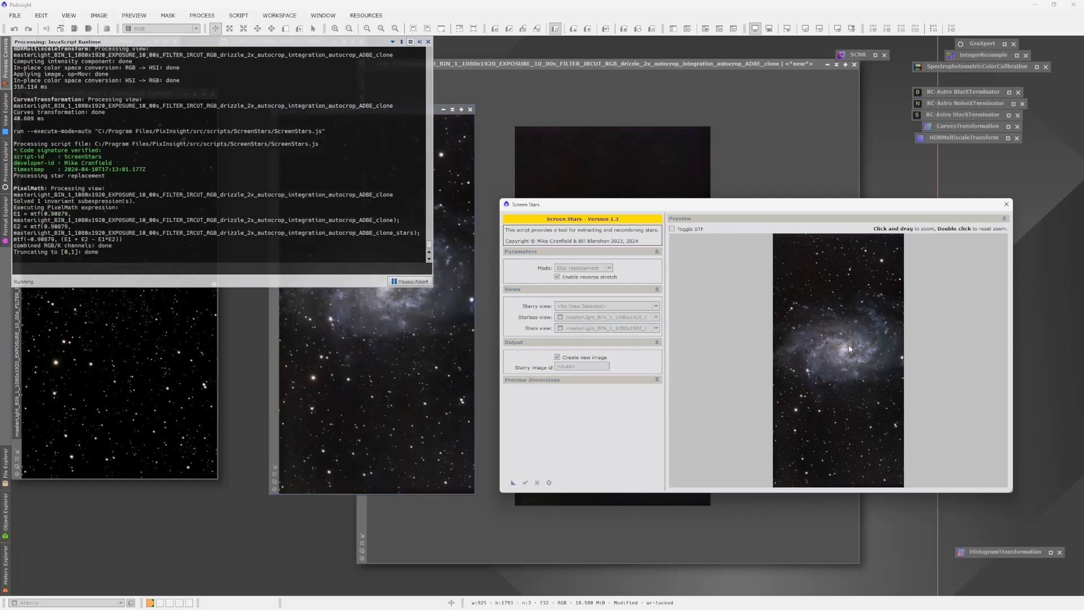
click(1005, 204)
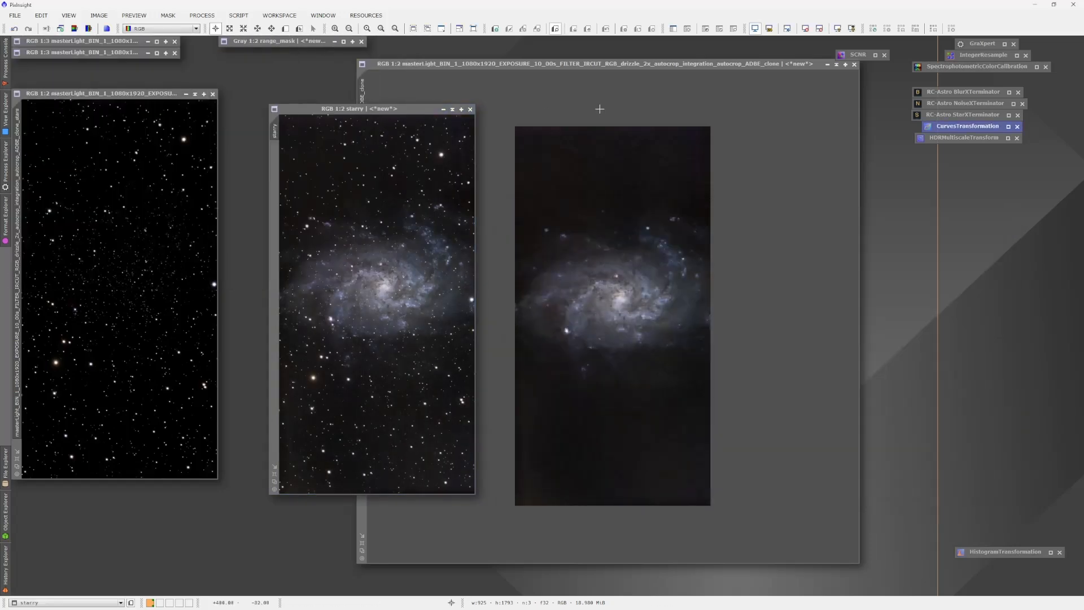
Step: Minimize the starless and stars-only images beside the range mask, and centre the recombined starry image in the workspace
click(827, 64)
drag(589, 310, 435, 42)
click(202, 94)
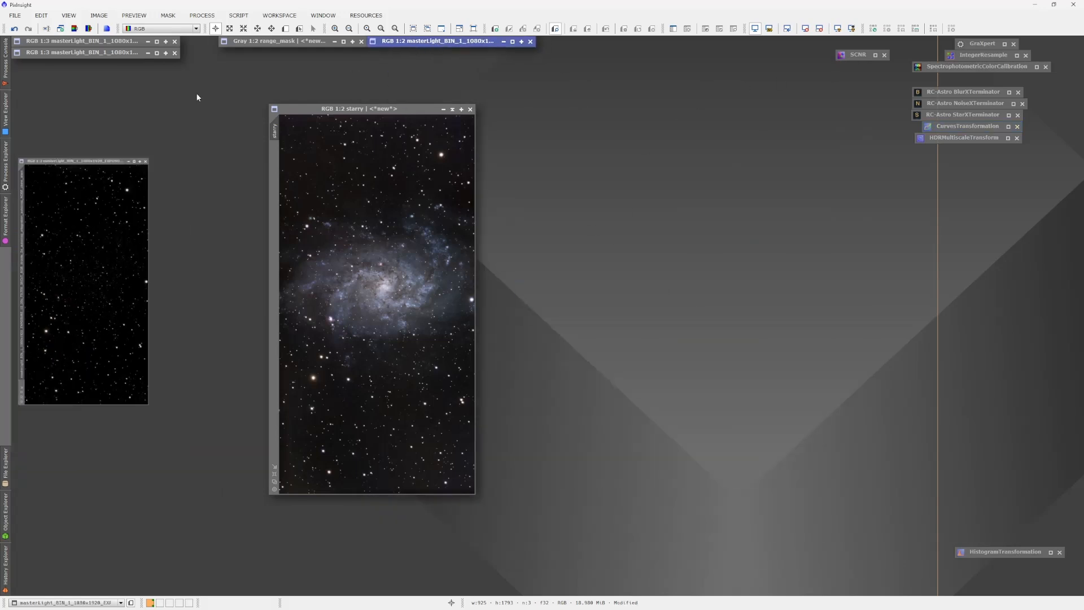
drag(122, 286, 644, 44)
click(391, 110)
drag(391, 110, 616, 123)
click(582, 490)
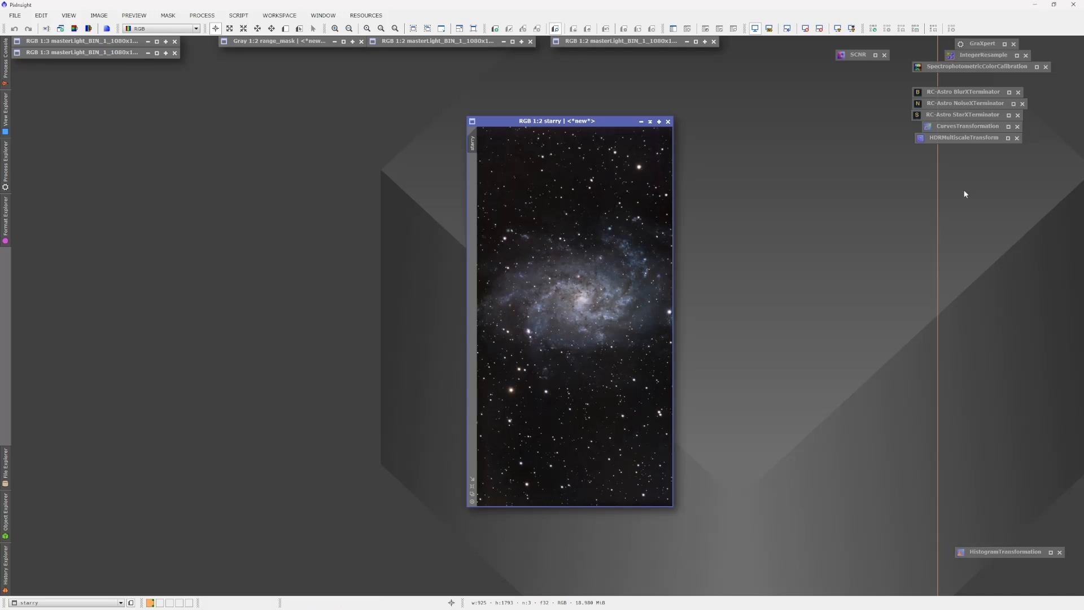
Step: Apply BlurXTerminator to the starry image with Automatic PSF enabled, placing the tool beside the image
double_click(963, 91)
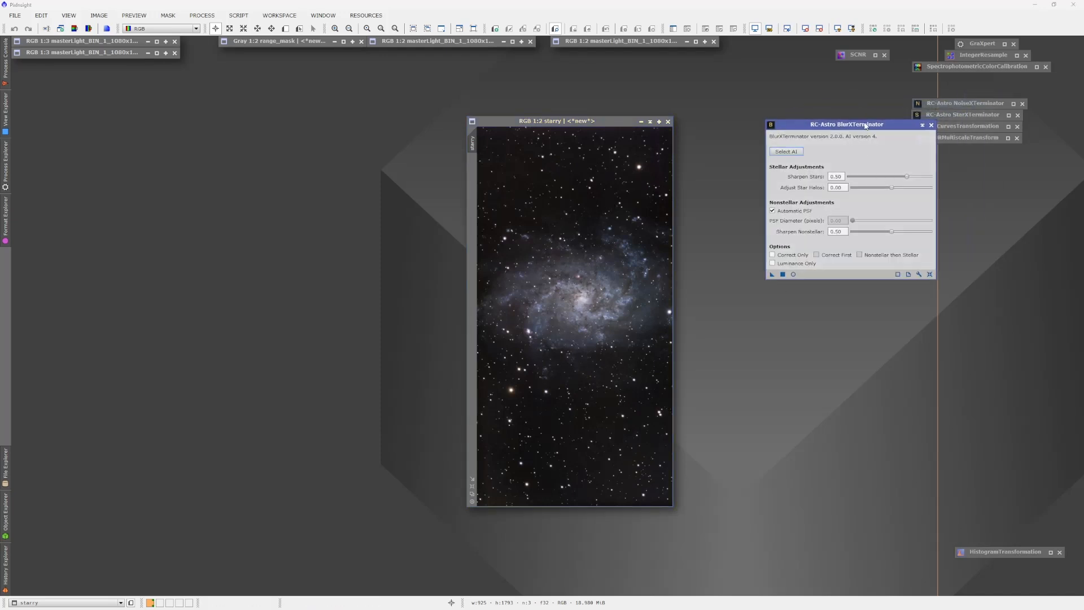
drag(872, 125, 891, 187)
drag(798, 337, 606, 374)
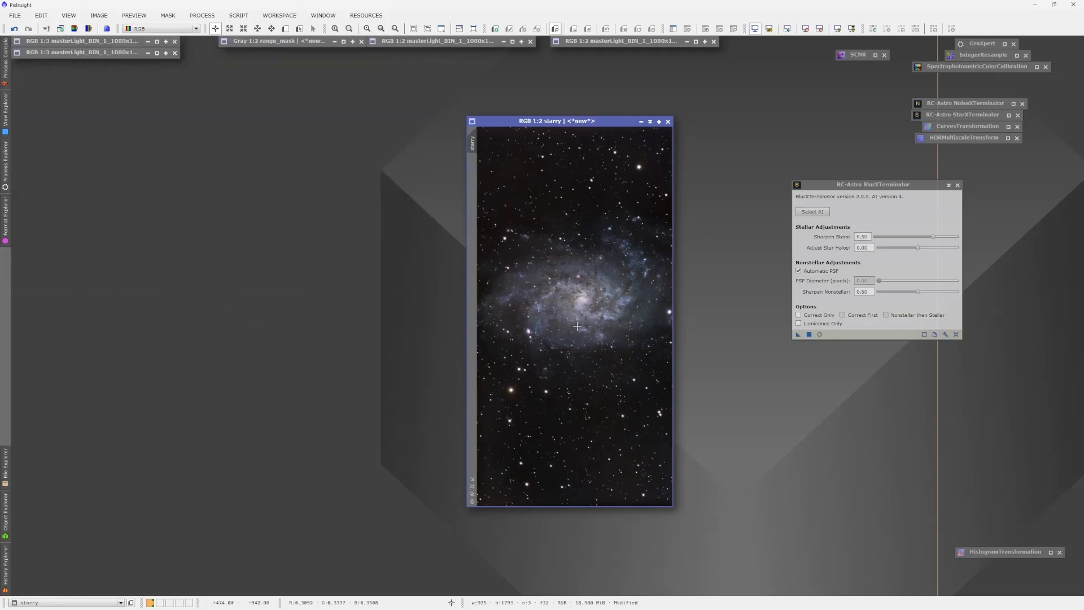
Step: Compare the starry image before and after the BlurXTerminator sharpening at up to 2:1 zoom, keeping the sharpened version
click(15, 28)
click(28, 29)
scroll(518, 393, up, 4)
scroll(519, 393, down, 6)
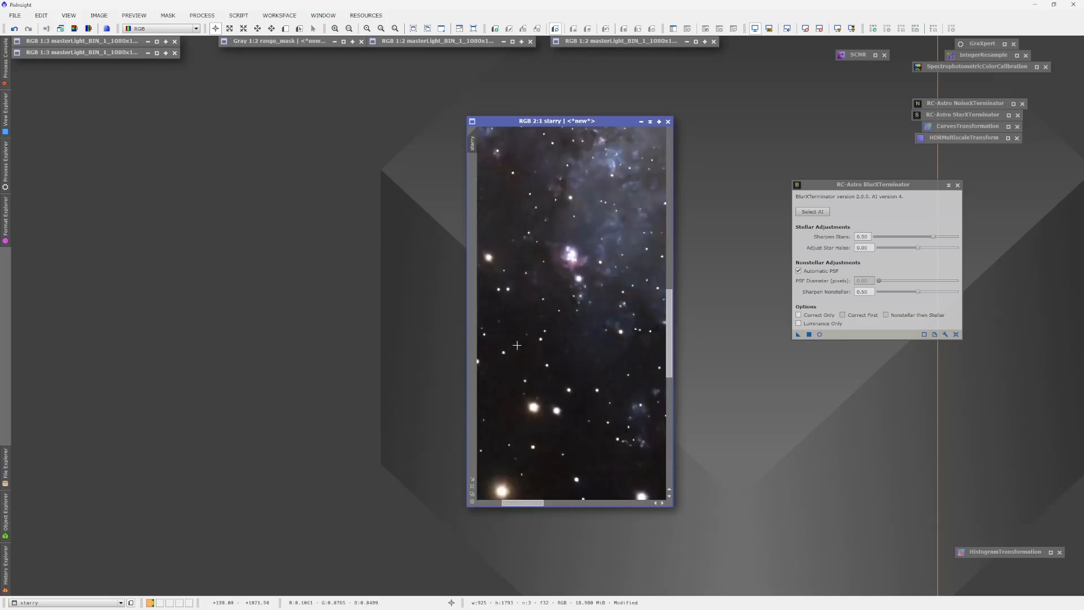
click(16, 29)
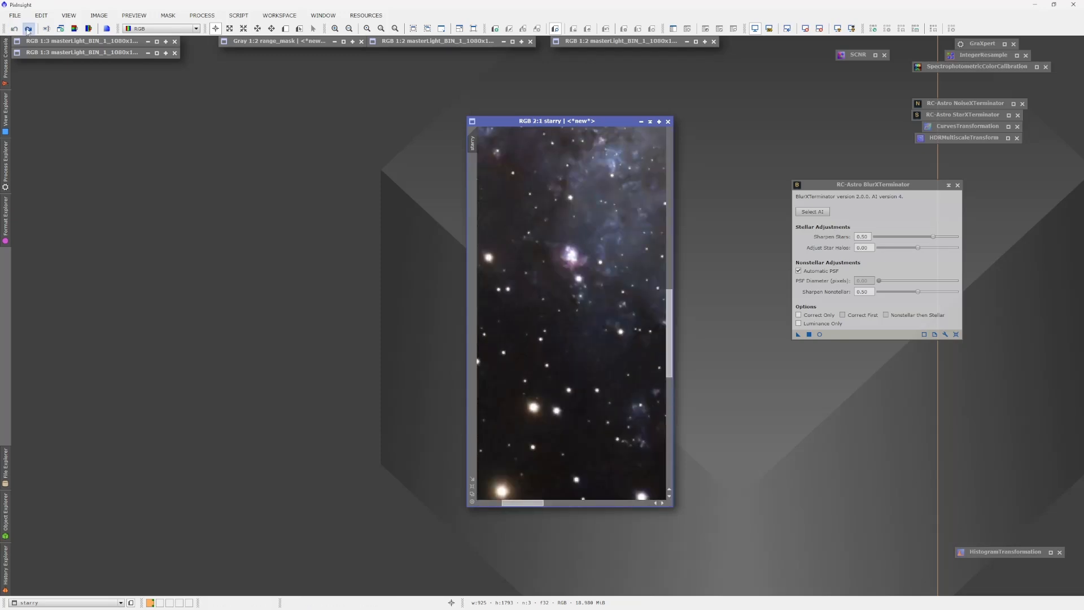
click(29, 30)
click(15, 30)
click(28, 30)
click(15, 30)
click(28, 30)
scroll(643, 286, down, 2)
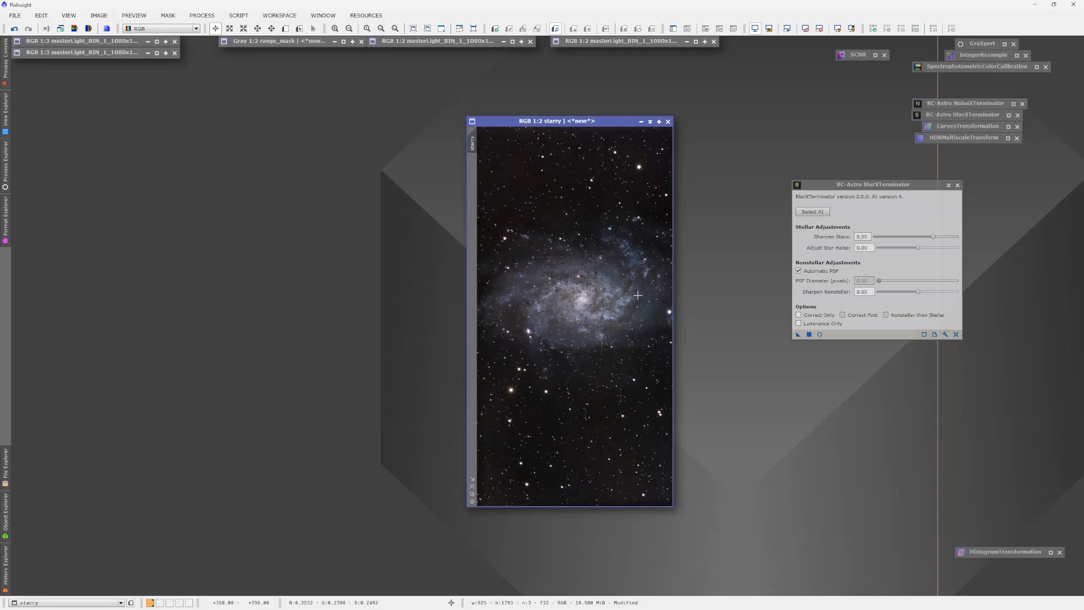
Step: Inspect the galaxy core and the background stars of the sharpened starry image at close zoom
scroll(576, 289, up, 2)
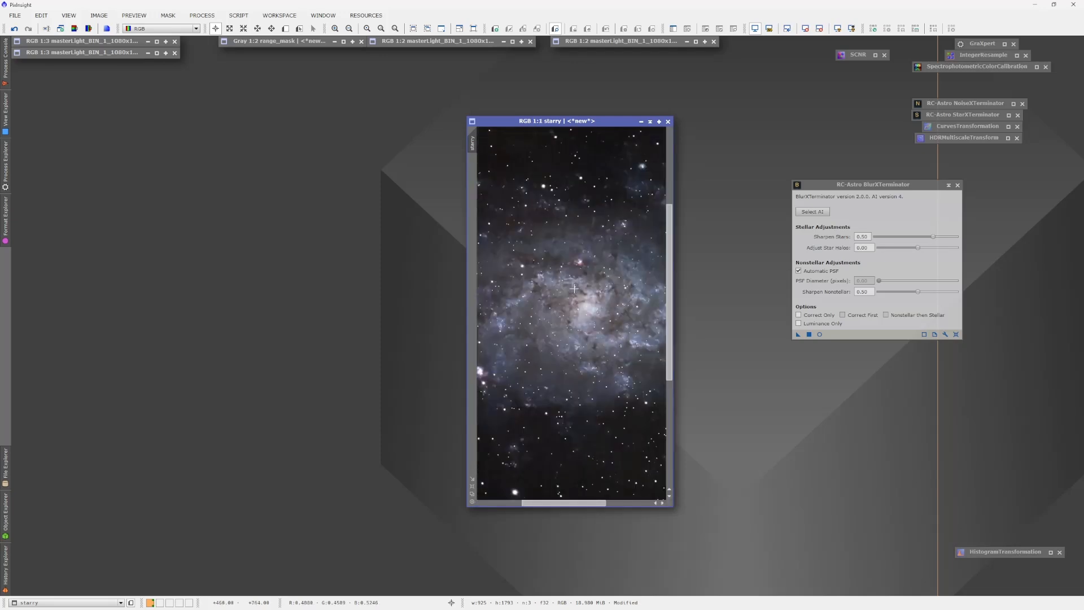
scroll(581, 290, down, 2)
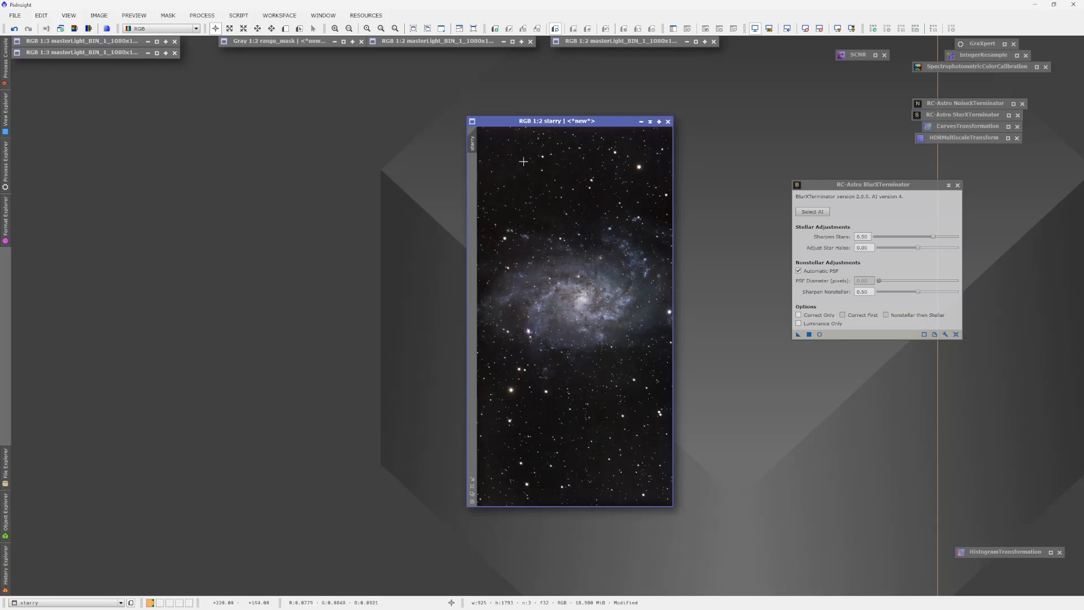
scroll(618, 418, down, 1)
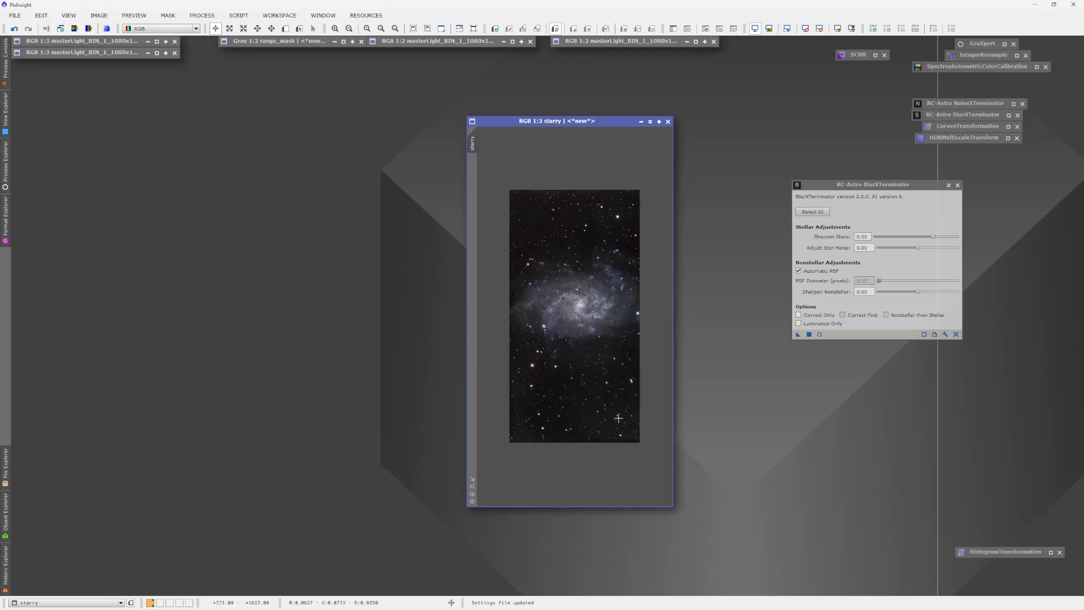
scroll(621, 434, up, 3)
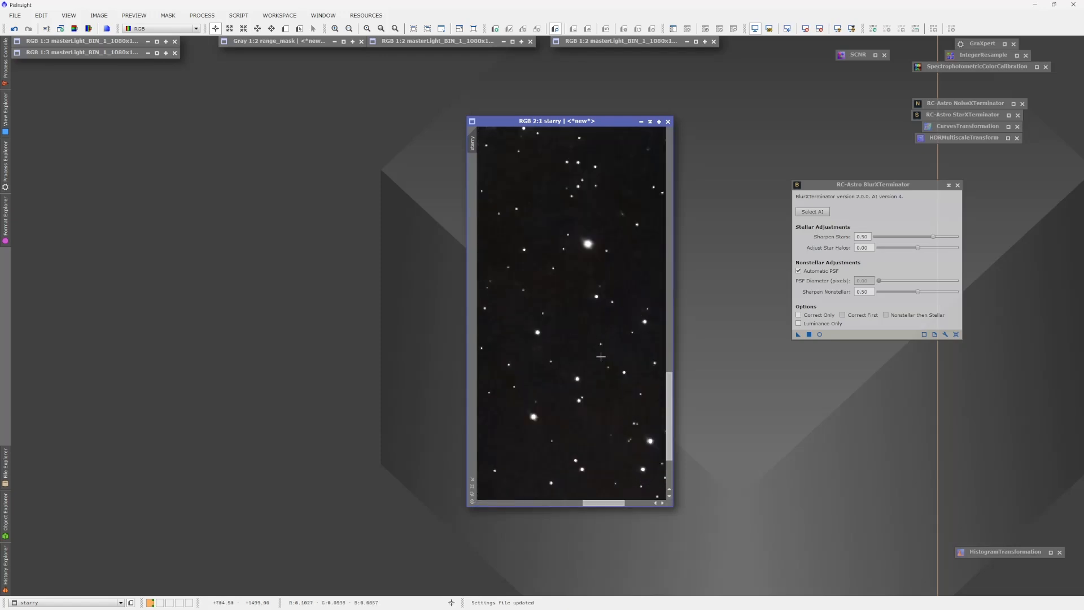
scroll(602, 330, down, 2)
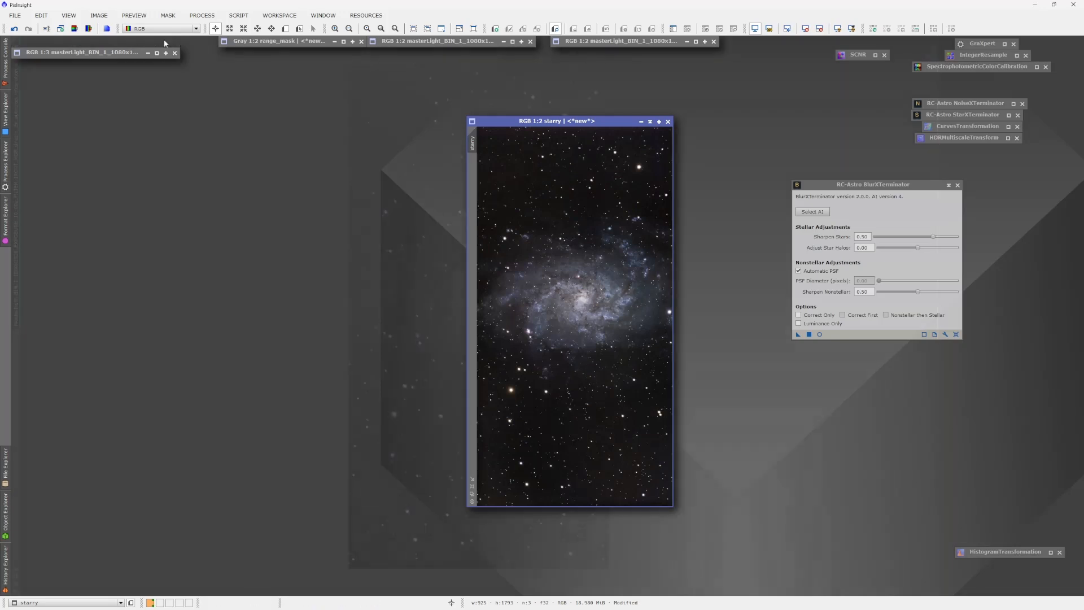
click(164, 42)
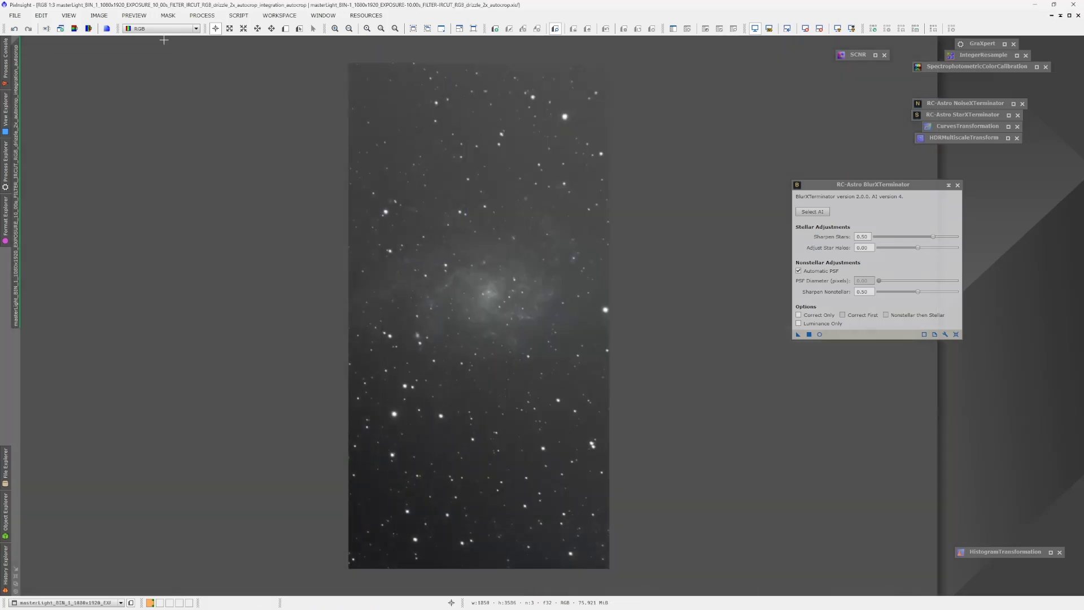
click(1060, 15)
drag(659, 67, 118, 41)
Step: Restore the stretched ADBE image and place the starry image directly beside it, enlarging the starry window to match its height
double_click(117, 54)
drag(590, 52, 322, 52)
drag(618, 122, 636, 95)
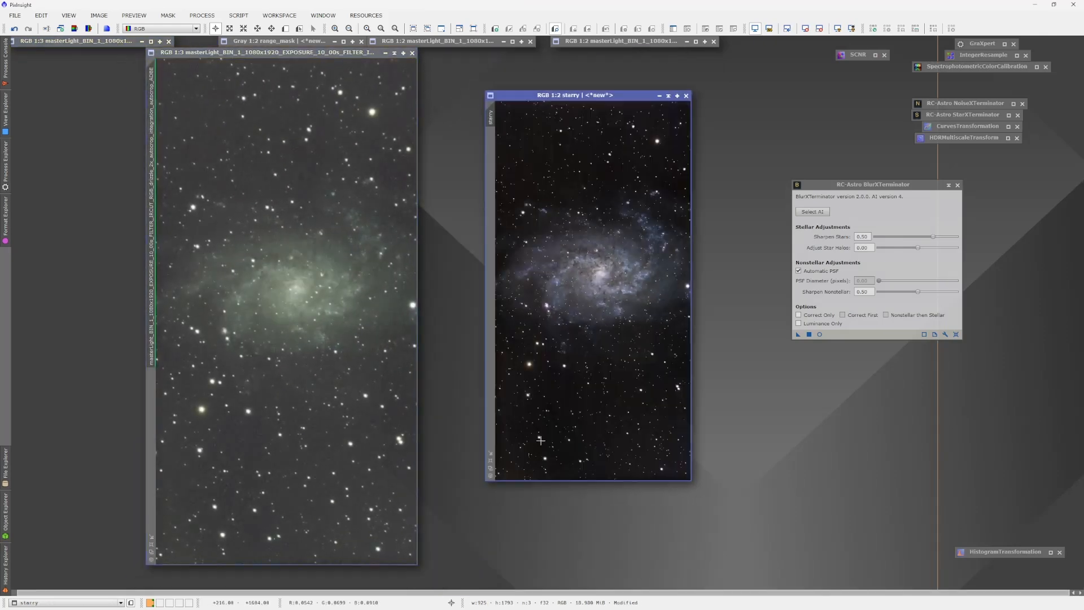
click(151, 544)
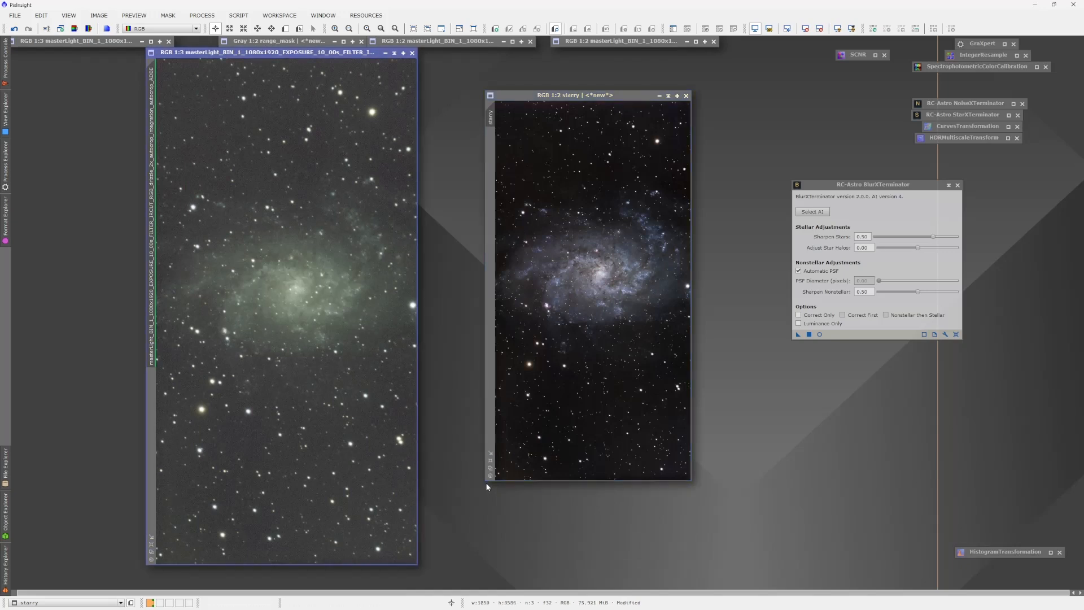
drag(487, 483, 417, 564)
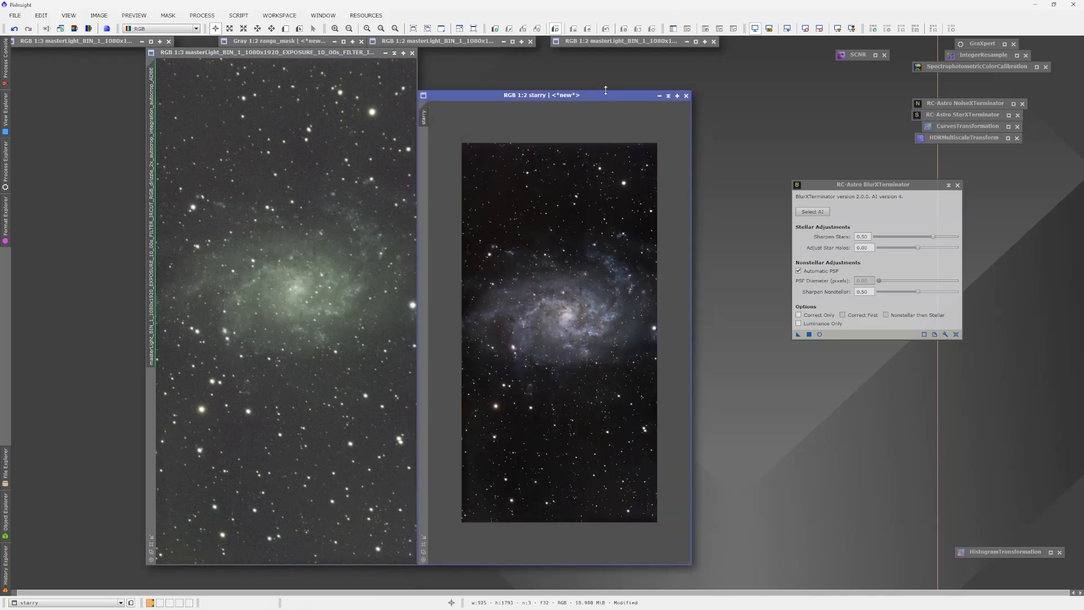
drag(605, 91, 604, 47)
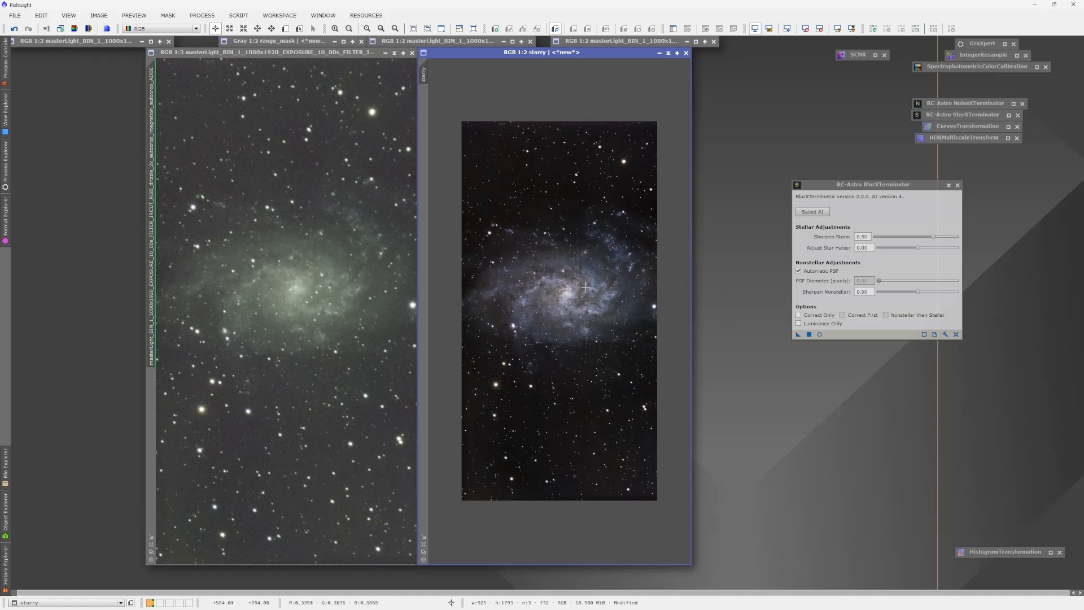
Step: Examine both sides of the galaxy in the starry image at 1:1 against the ADBE image, and return to the full view
scroll(579, 298, down, 1)
scroll(579, 298, up, 2)
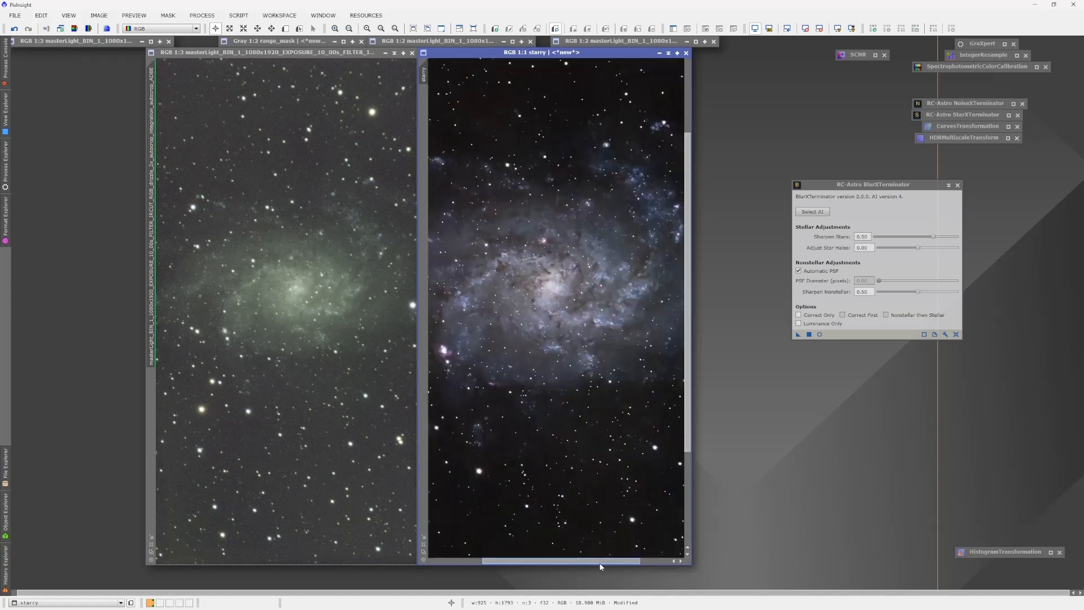
drag(600, 561, 485, 545)
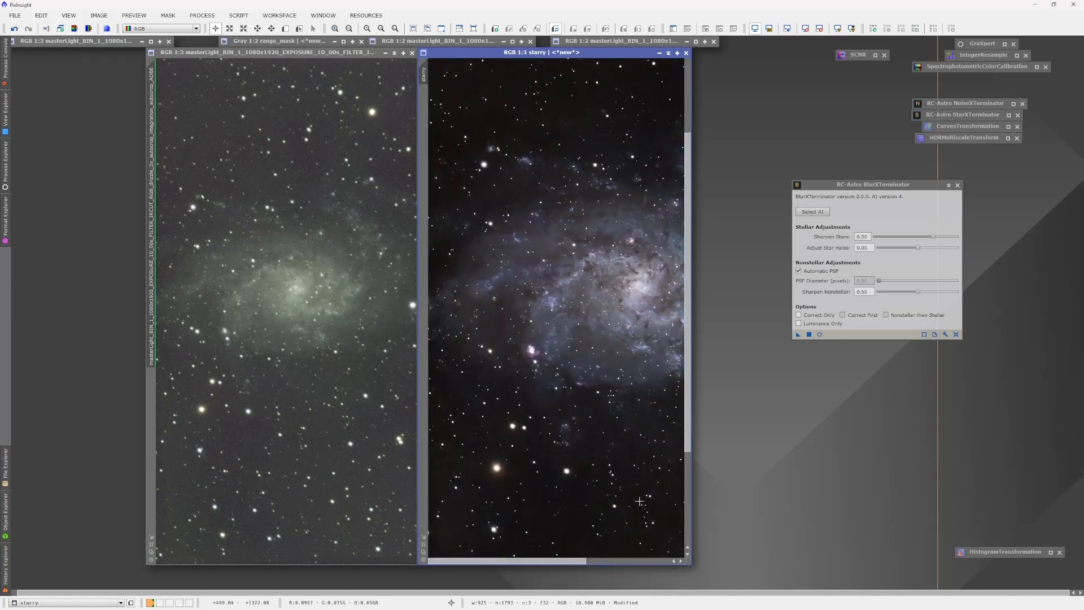
drag(598, 562, 656, 554)
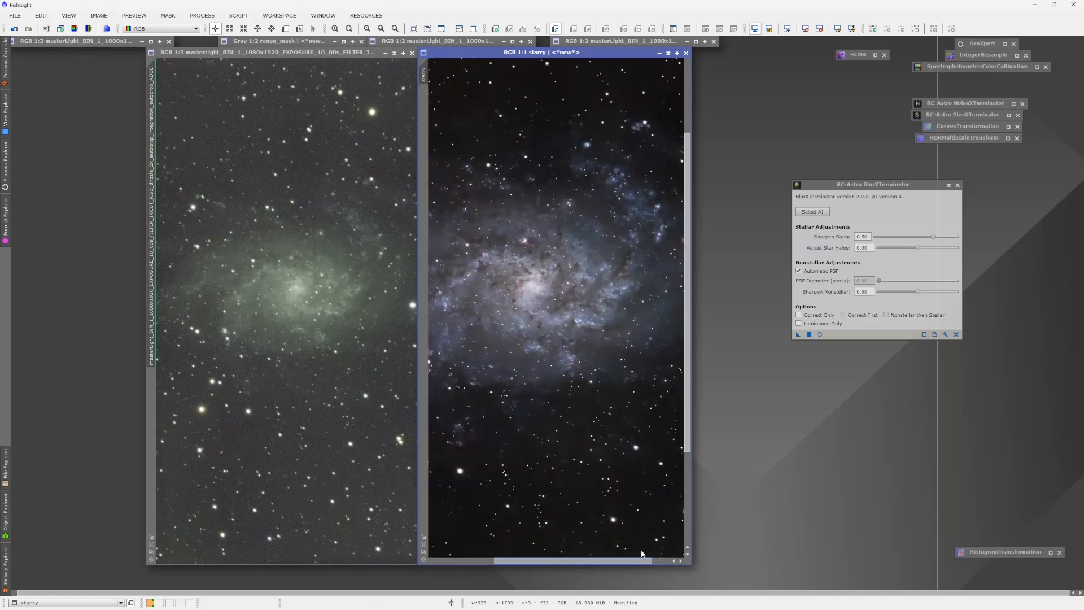
scroll(616, 326, down, 1)
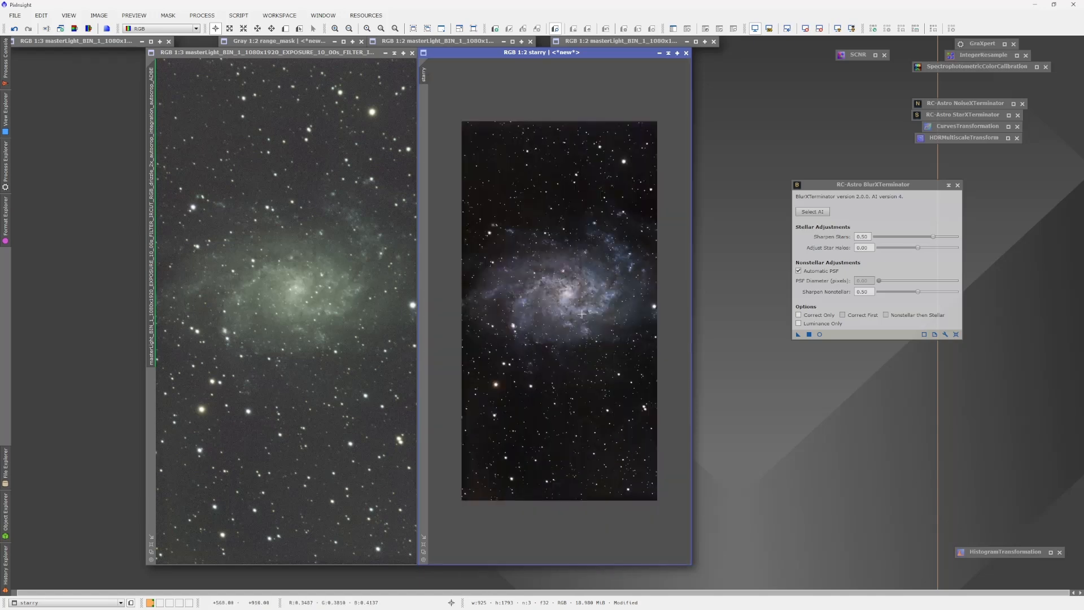